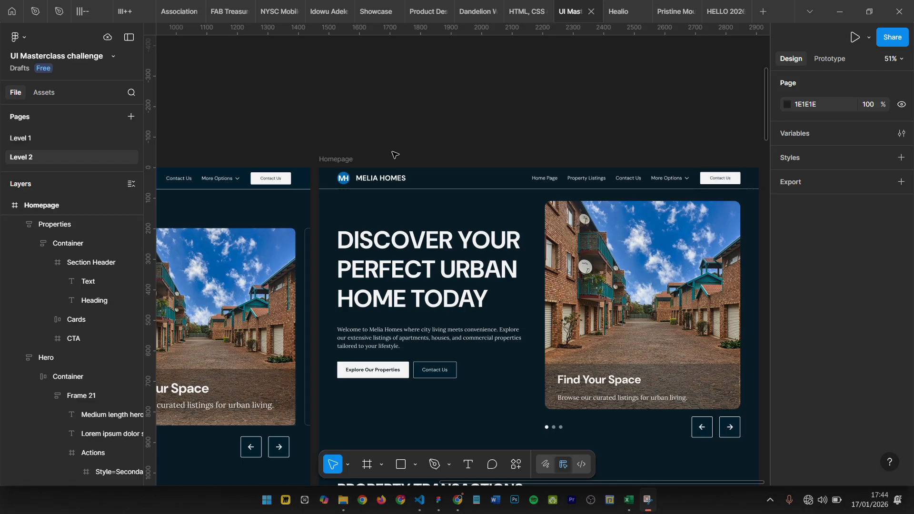
# - Examine the header and hero section of the Homepage frame, both up close and in overview
pyautogui.scroll(-1, 395, 154)
pyautogui.scroll(-2, 395, 154)
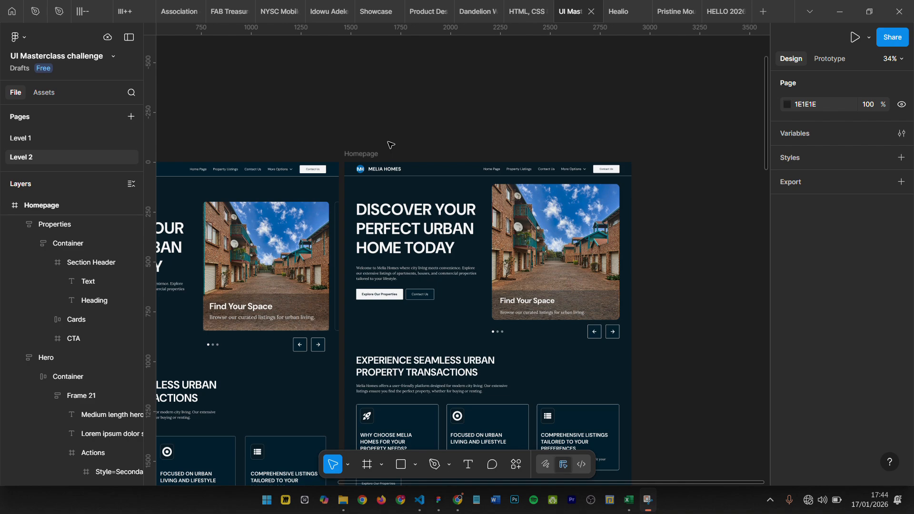
pyautogui.scroll(3, 400, 190)
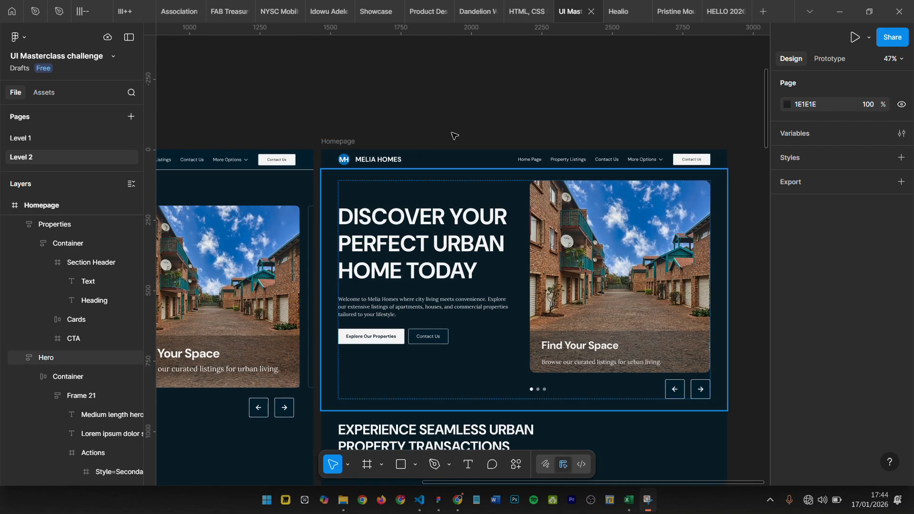
pyautogui.scroll(-3, 454, 136)
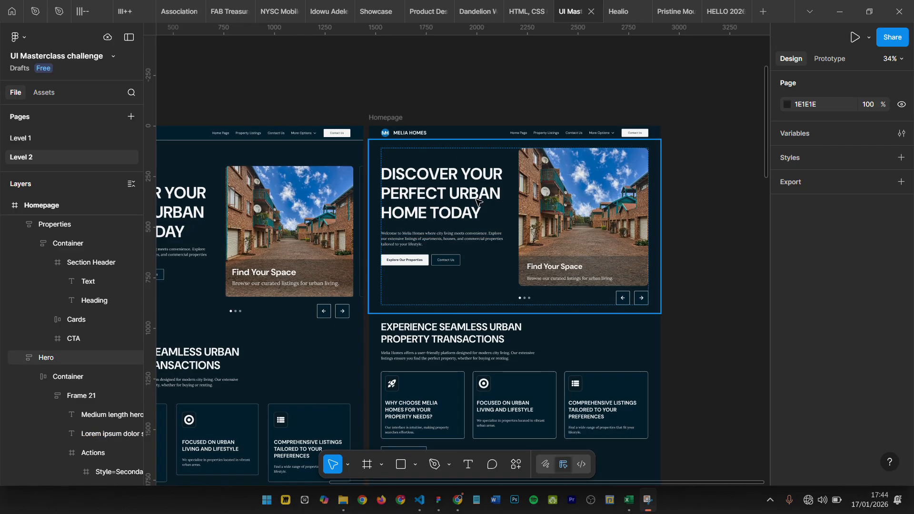
pyautogui.scroll(2, 414, 108)
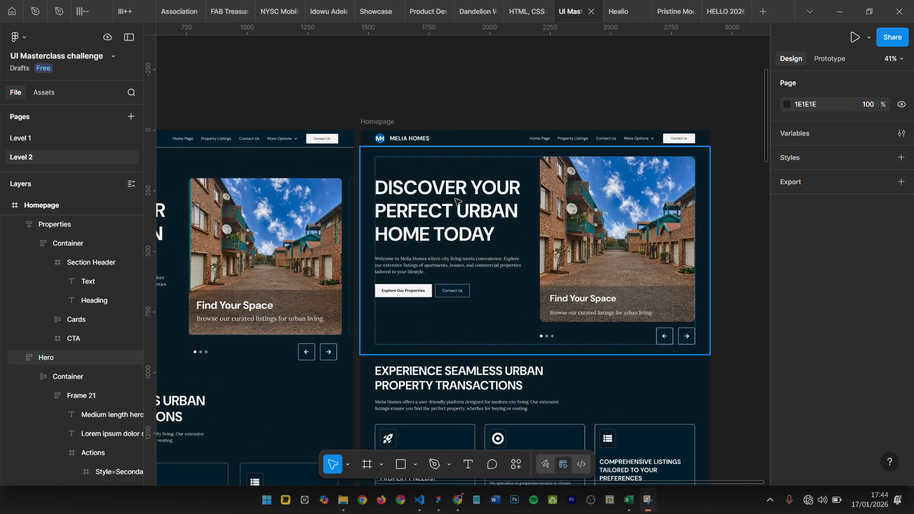
pyautogui.scroll(3, 460, 143)
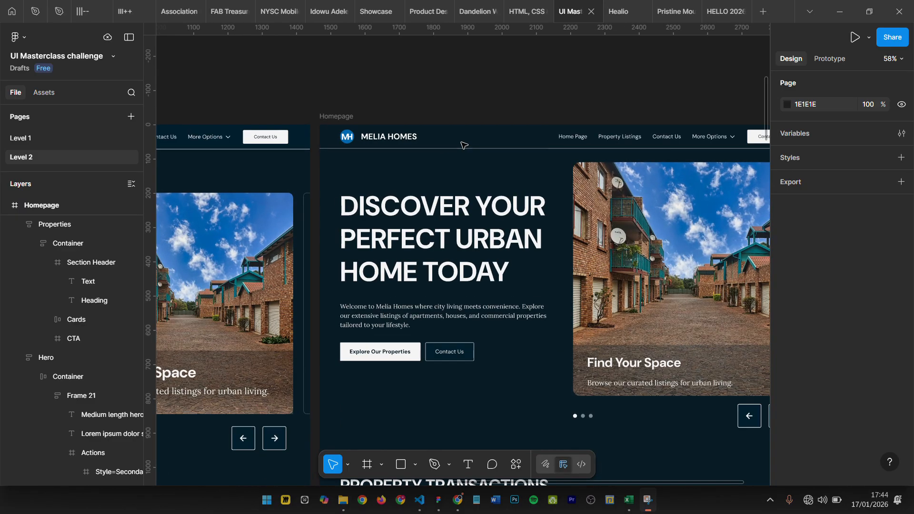
pyautogui.hscroll(2, 465, 144)
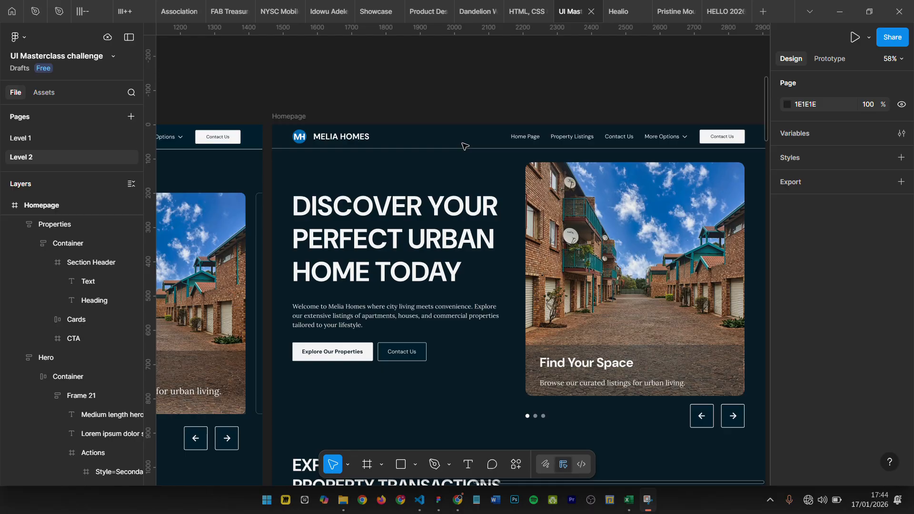
pyautogui.scroll(-5, 405, 109)
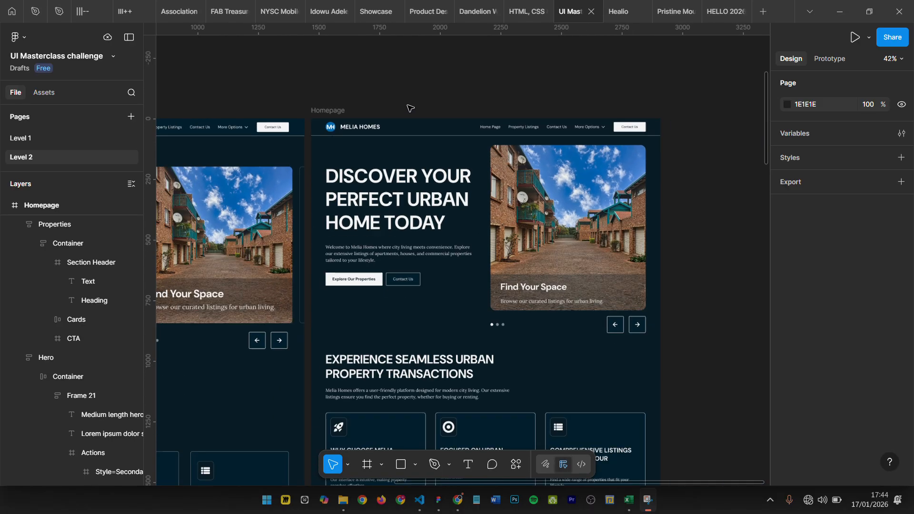
# - Review the full Home design beside the Homepage frame, from its hero section down to the footer
pyautogui.hscroll(-5, 476, 110)
pyautogui.scroll(-4, 424, 112)
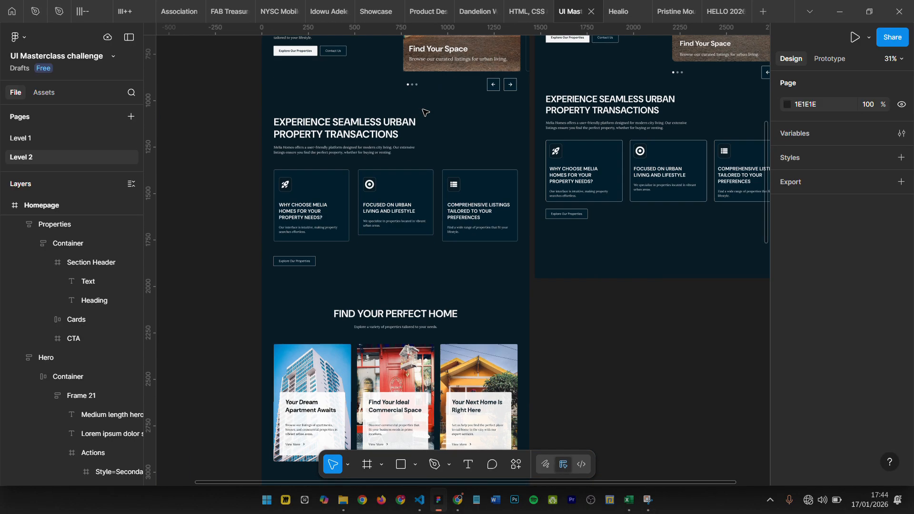
pyautogui.scroll(4, 400, 112)
pyautogui.scroll(2, 388, 116)
pyautogui.scroll(-10, 388, 117)
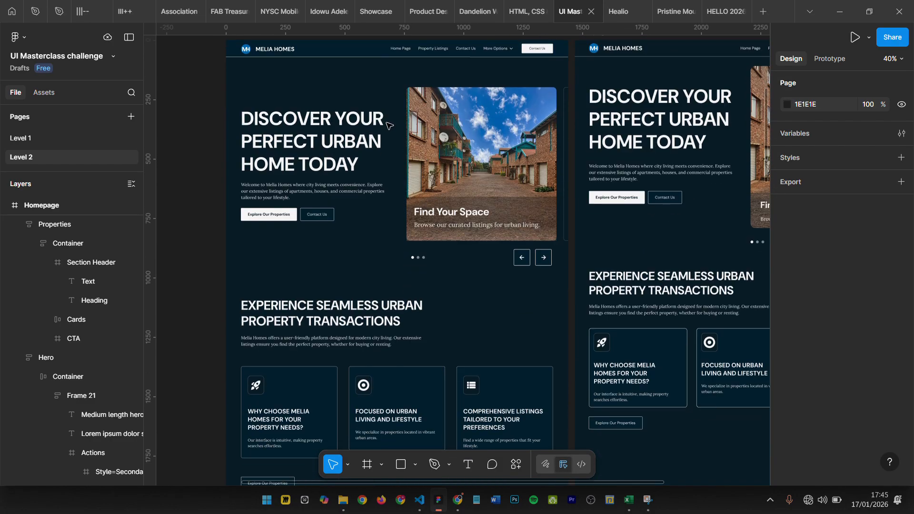
pyautogui.scroll(-15, 386, 138)
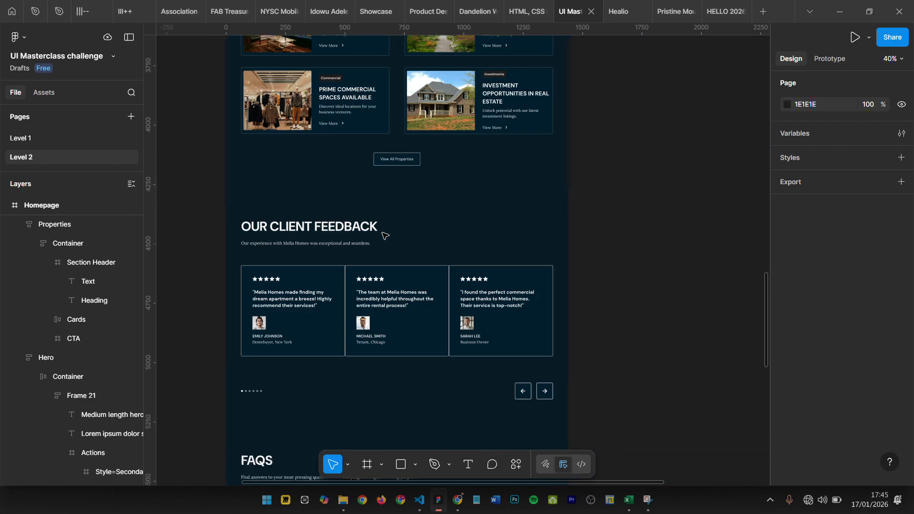
pyautogui.scroll(-6, 384, 258)
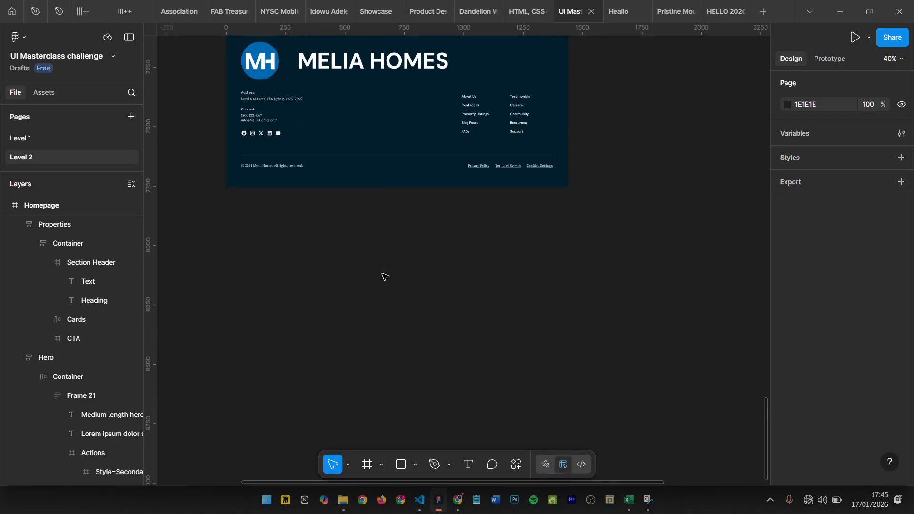
pyautogui.scroll(9, 382, 266)
pyautogui.scroll(20, 383, 217)
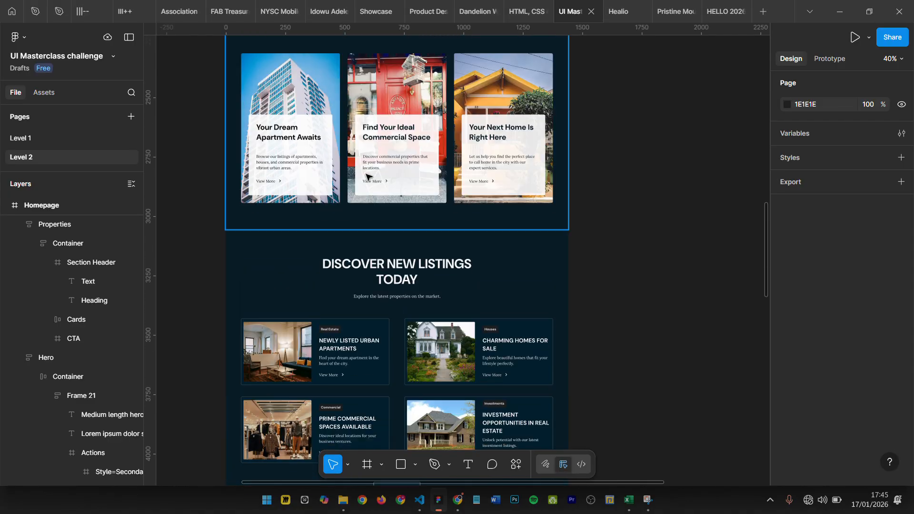
pyautogui.scroll(4, 365, 162)
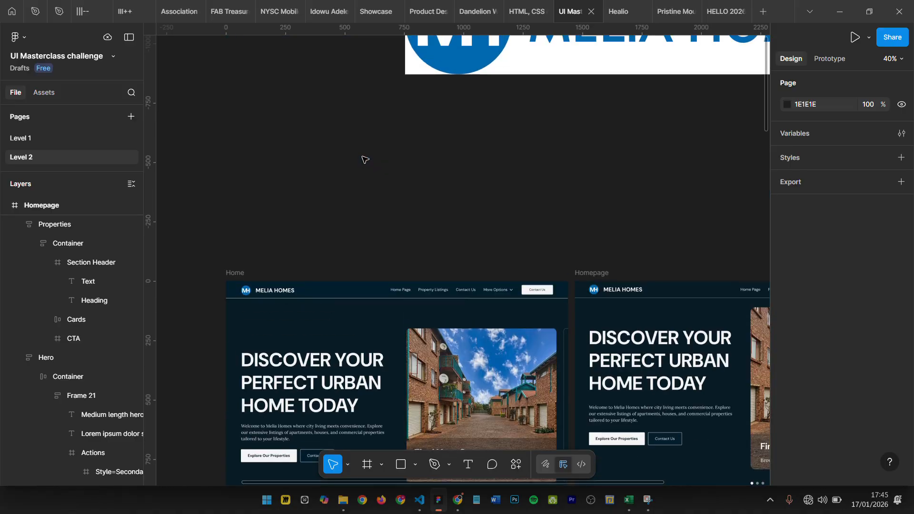
# - Examine the Homepage frame's header, hero and property transactions sections, including the empty area beneath them
pyautogui.hscroll(6, 365, 159)
pyautogui.scroll(-3, 442, 195)
pyautogui.scroll(2, 465, 208)
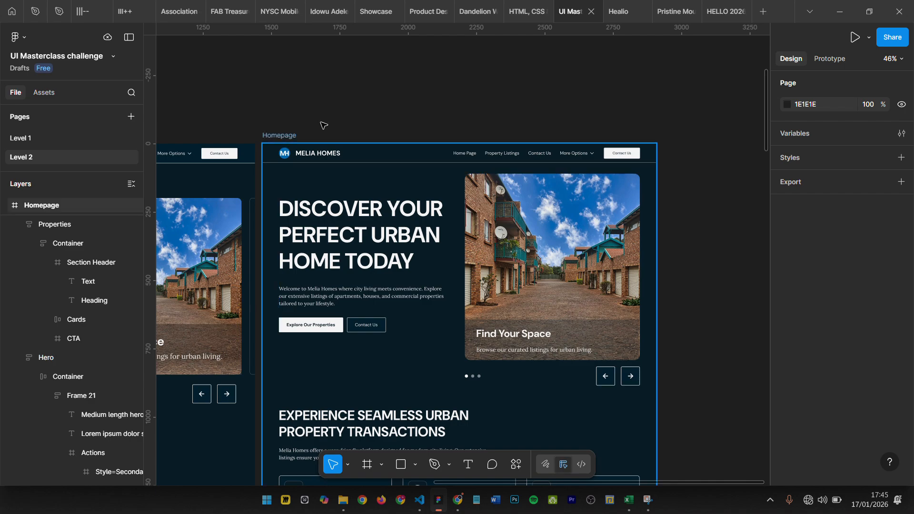
pyautogui.scroll(-2, 379, 303)
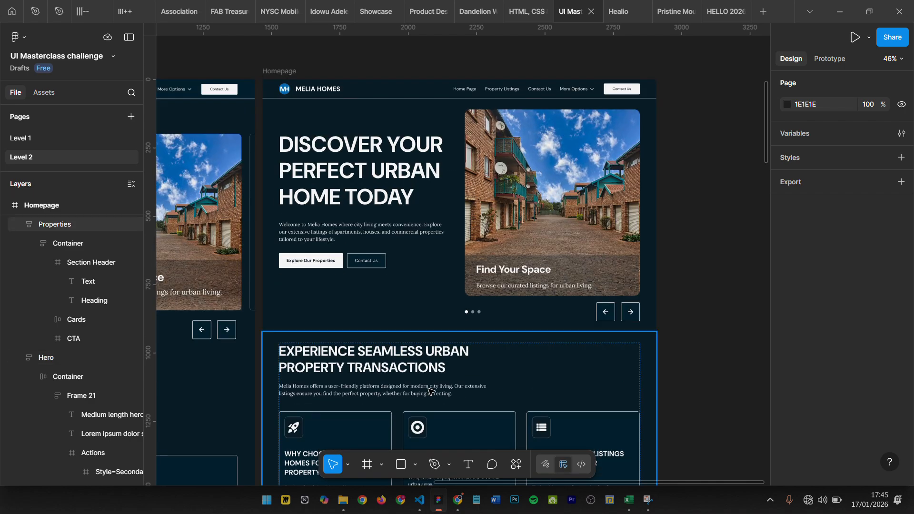
pyautogui.scroll(3, 356, 82)
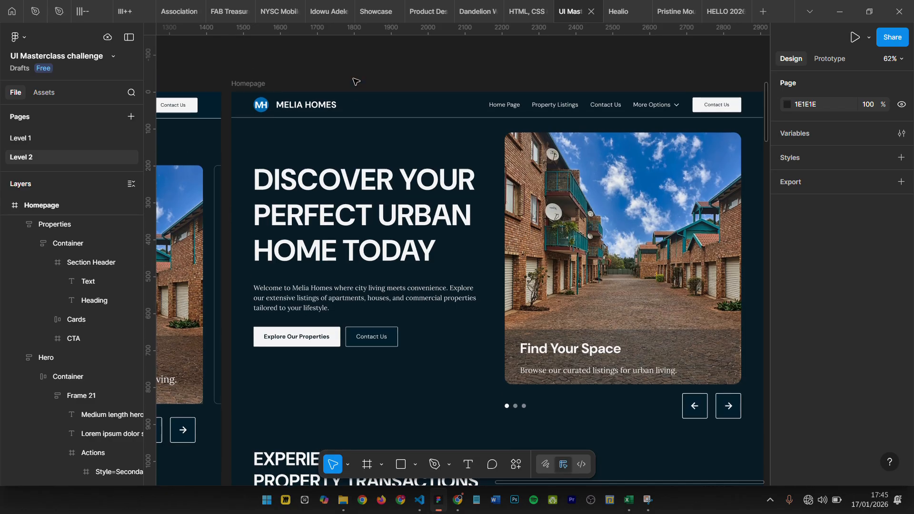
pyautogui.scroll(-2, 418, 96)
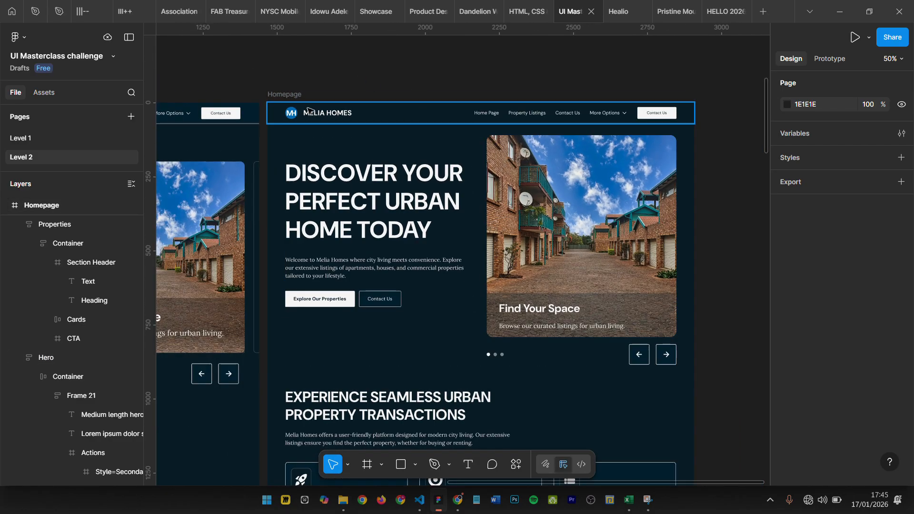
pyautogui.scroll(-2, 419, 143)
pyautogui.scroll(-4, 540, 172)
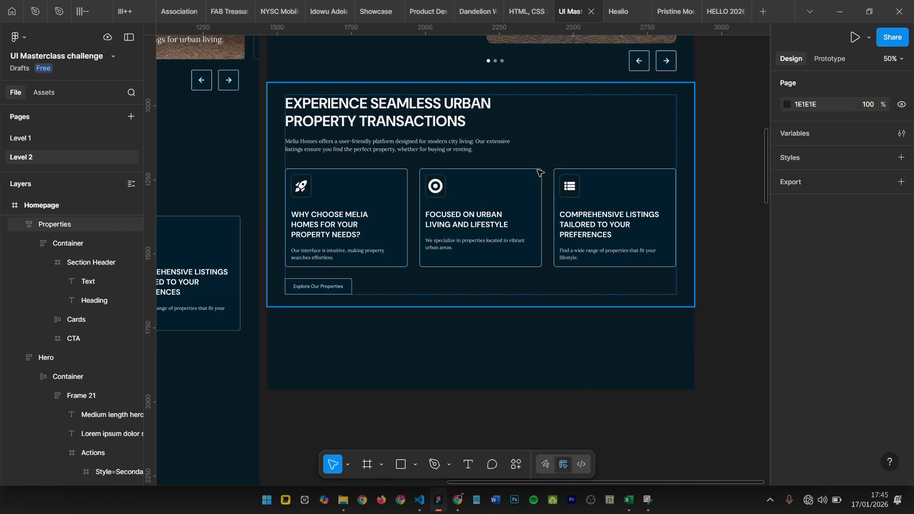
pyautogui.scroll(-2, 502, 255)
pyautogui.scroll(5, 550, 259)
pyautogui.scroll(-3, 443, 266)
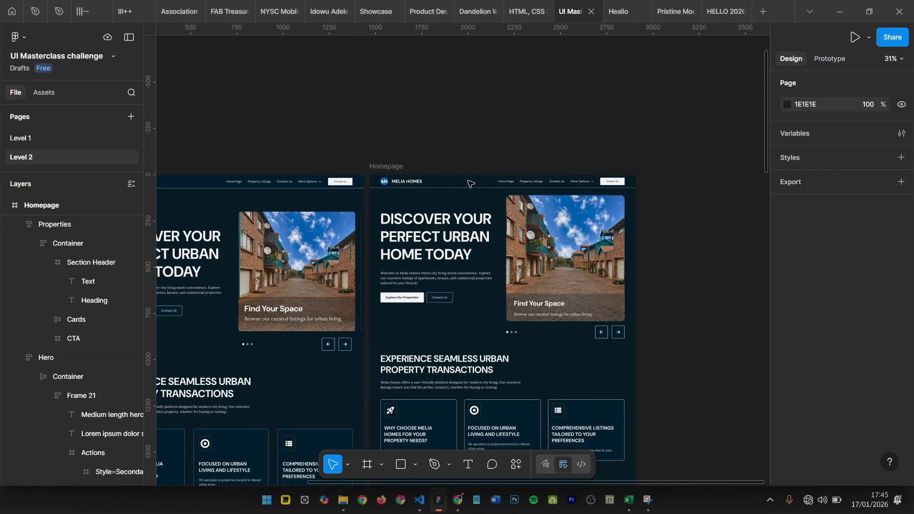
pyautogui.scroll(-1, 446, 327)
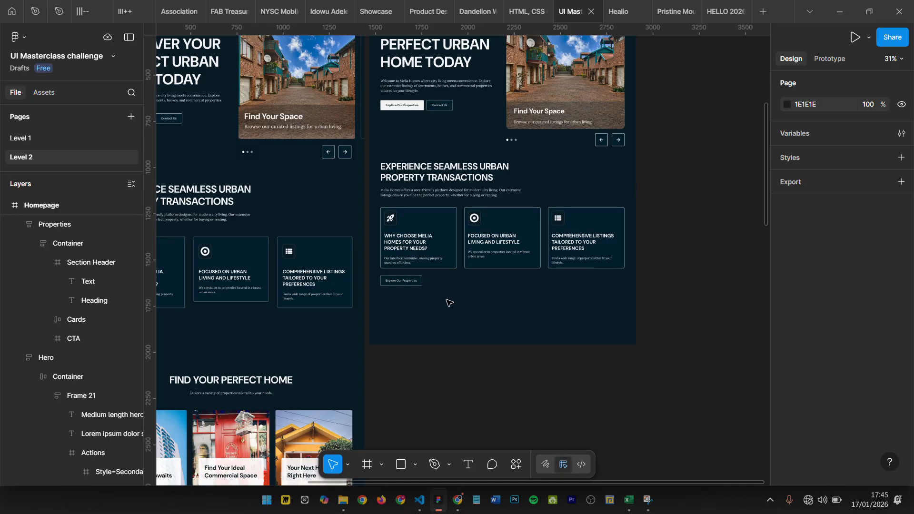
pyautogui.scroll(4, 448, 304)
pyautogui.scroll(4, 443, 200)
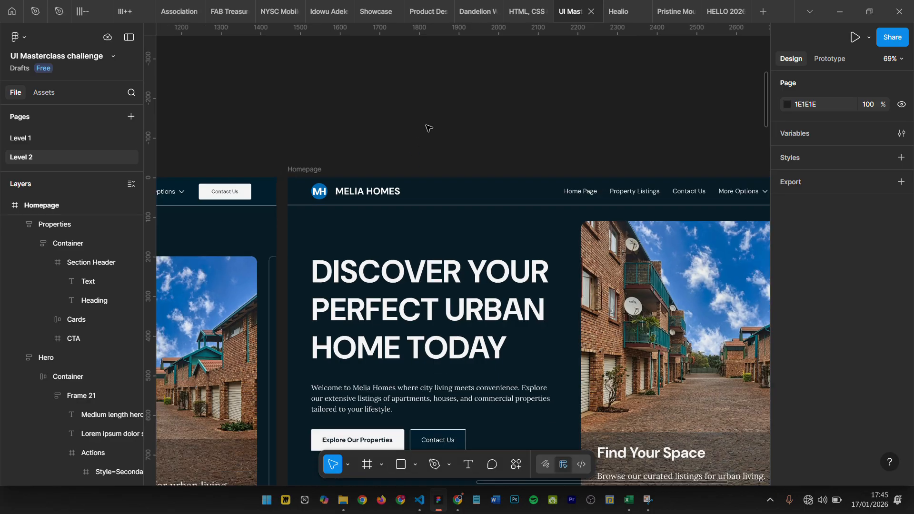
pyautogui.scroll(-4, 431, 125)
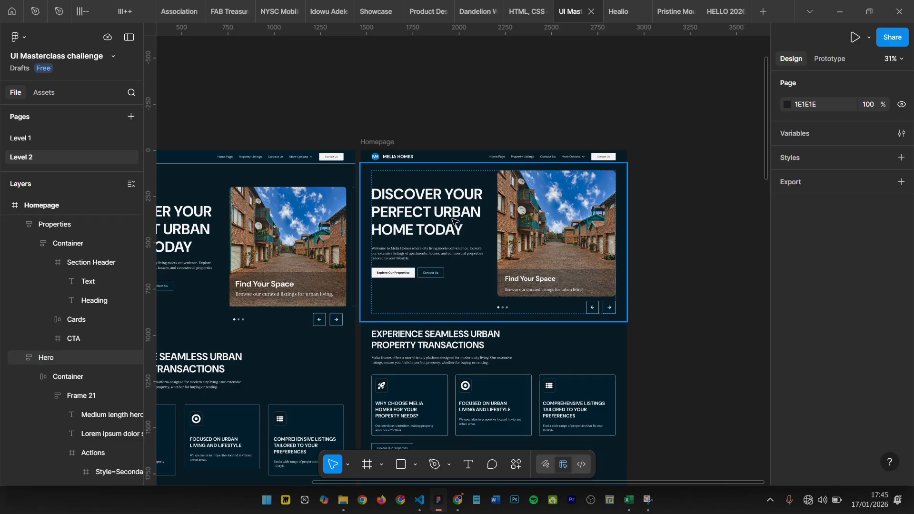
pyautogui.scroll(2, 451, 144)
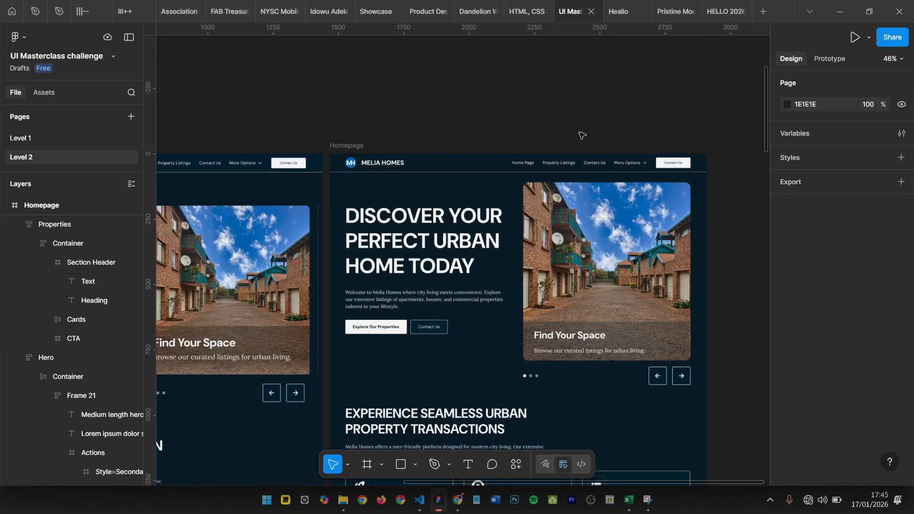
pyautogui.scroll(3, 419, 153)
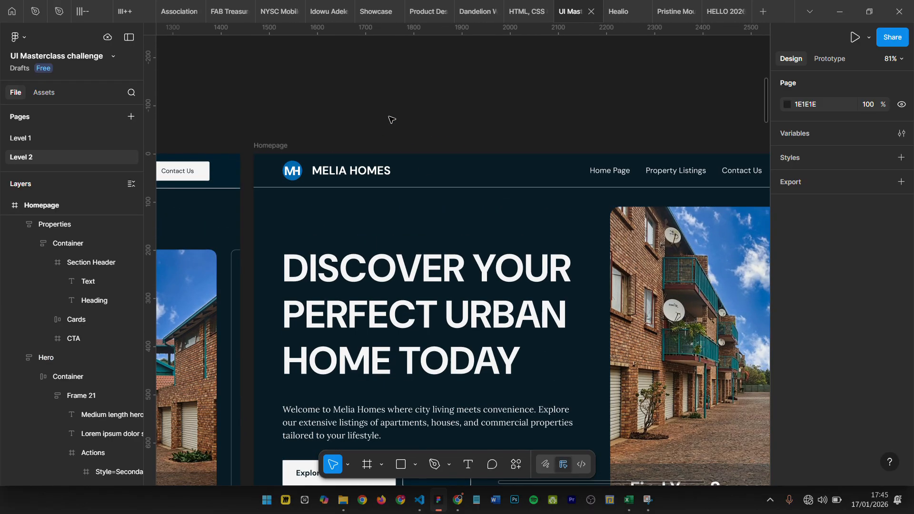
pyautogui.scroll(-5, 489, 119)
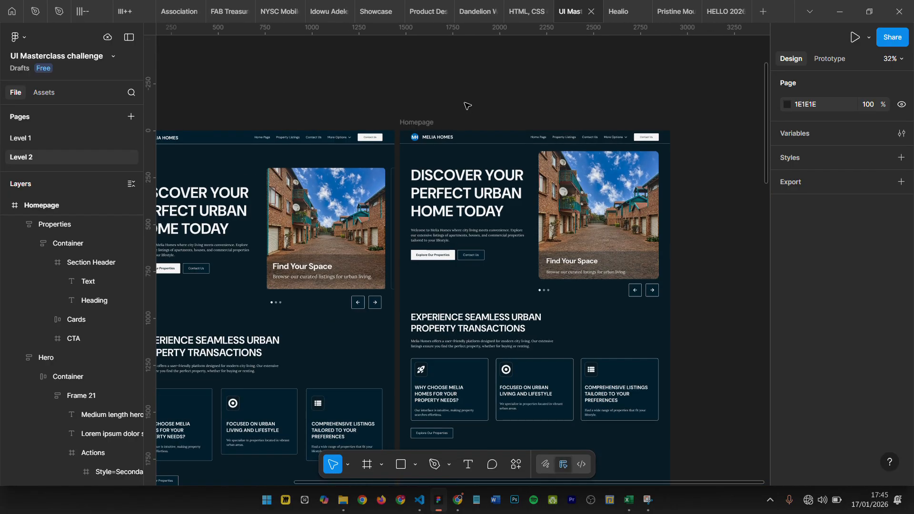
# - Select the Homepage frame and collapse its Properties, Hero and Header layers in the layer tree
pyautogui.click(418, 122)
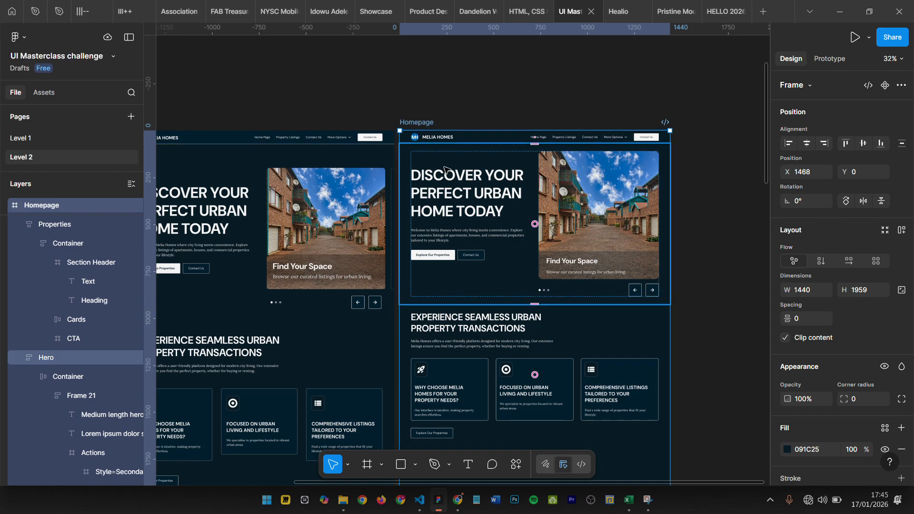
pyautogui.scroll(10, 426, 109)
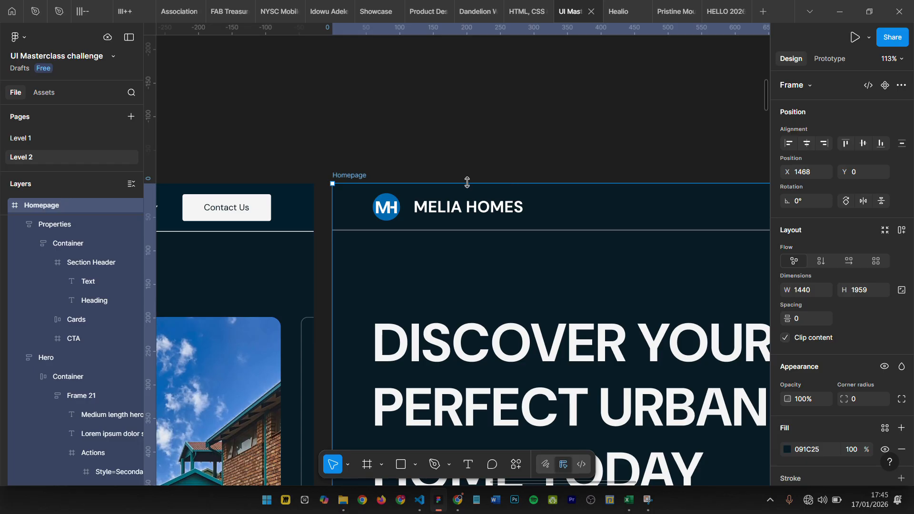
pyautogui.scroll(-3, 464, 182)
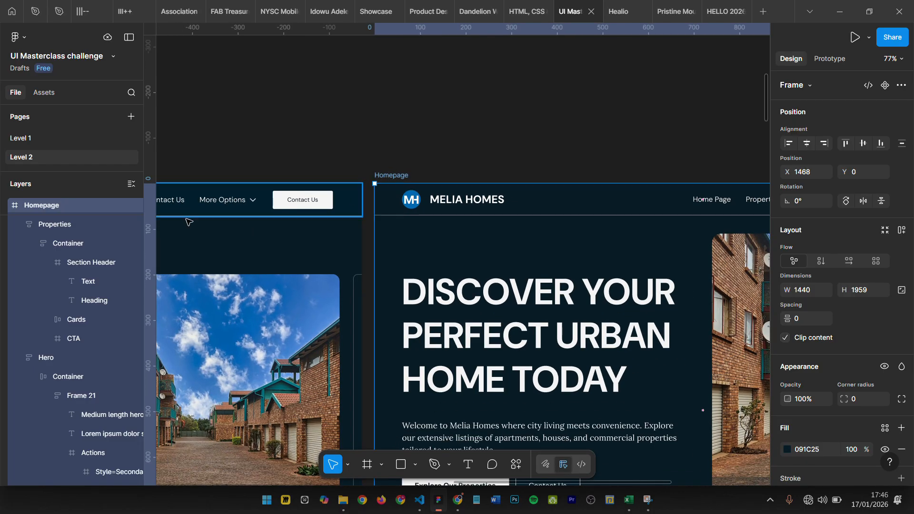
pyautogui.click(17, 225)
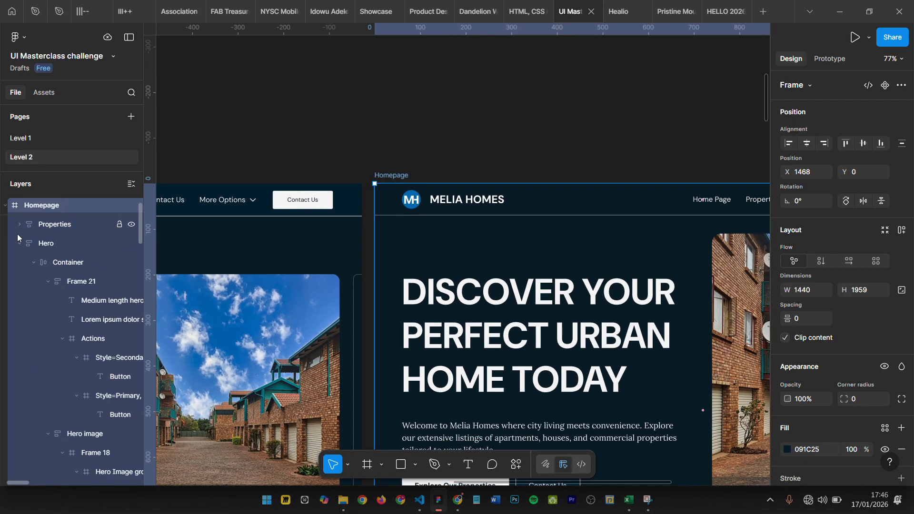
pyautogui.click(19, 244)
pyautogui.click(19, 262)
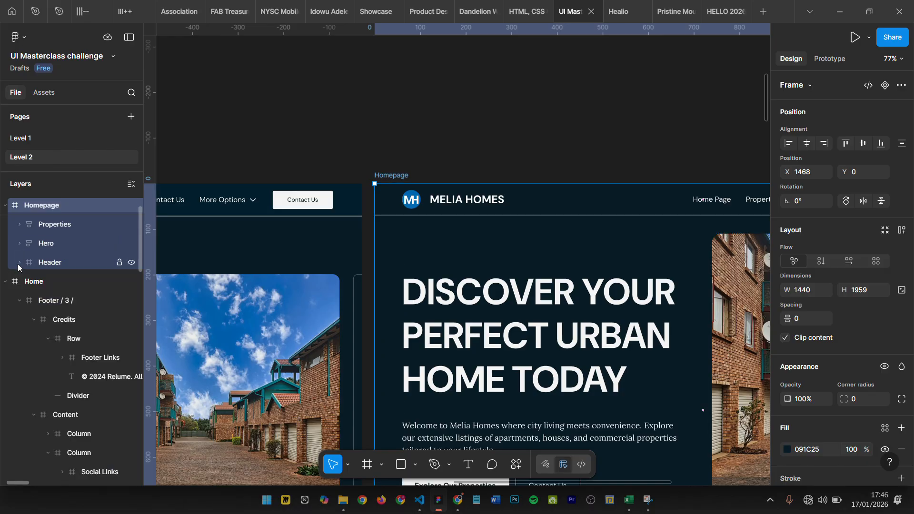
# - Select the Homepage frame's Header, inspect it across its full width, and expand its layer and nested Container
pyautogui.click(74, 264)
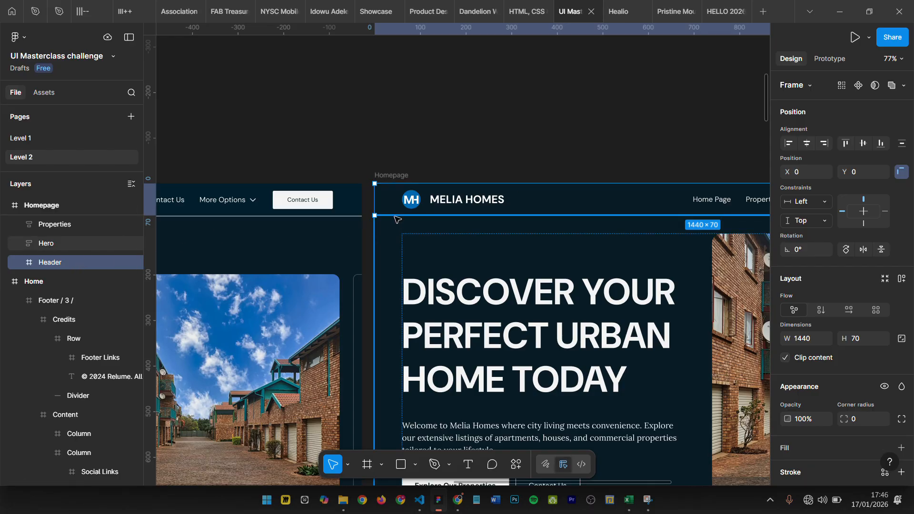
pyautogui.hscroll(5, 385, 199)
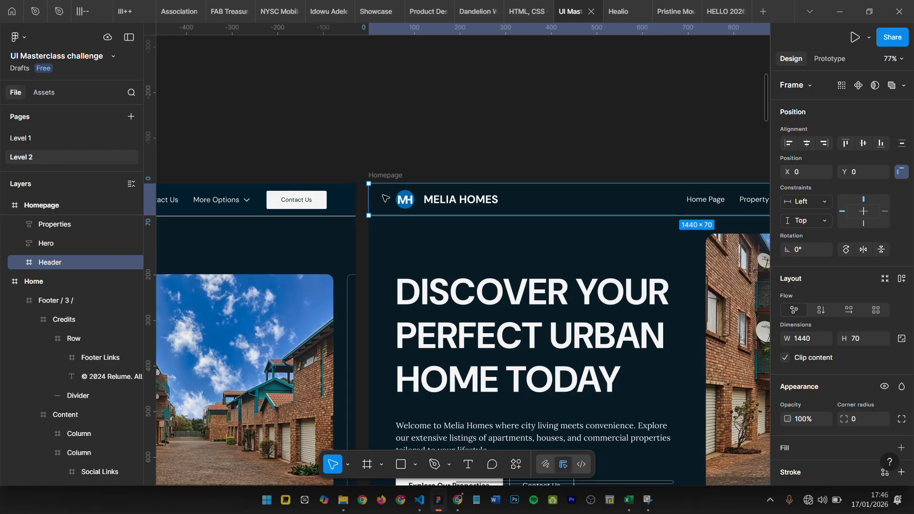
pyautogui.hscroll(2, 387, 200)
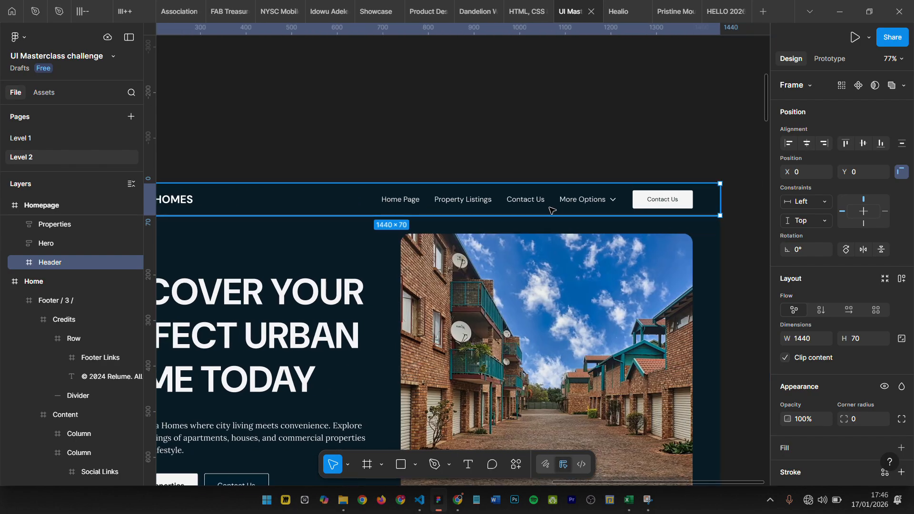
pyautogui.hscroll(-5, 471, 227)
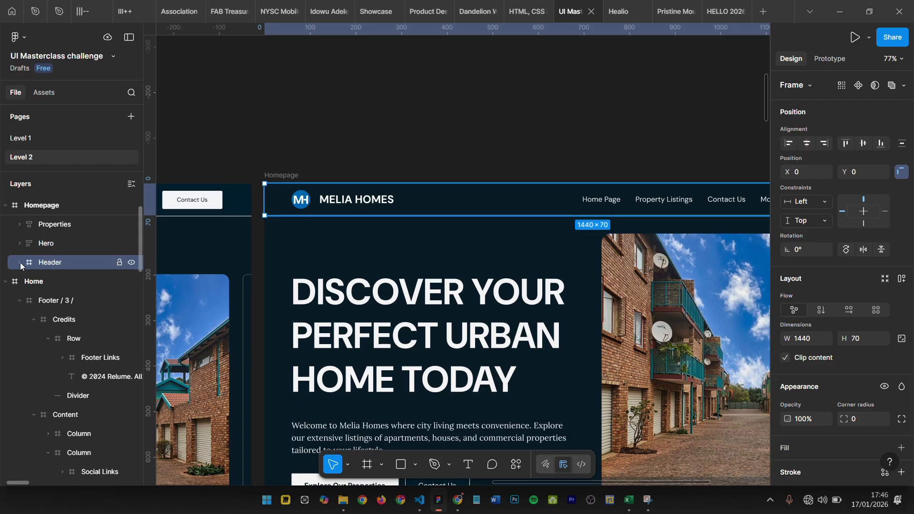
pyautogui.click(19, 262)
pyautogui.click(33, 281)
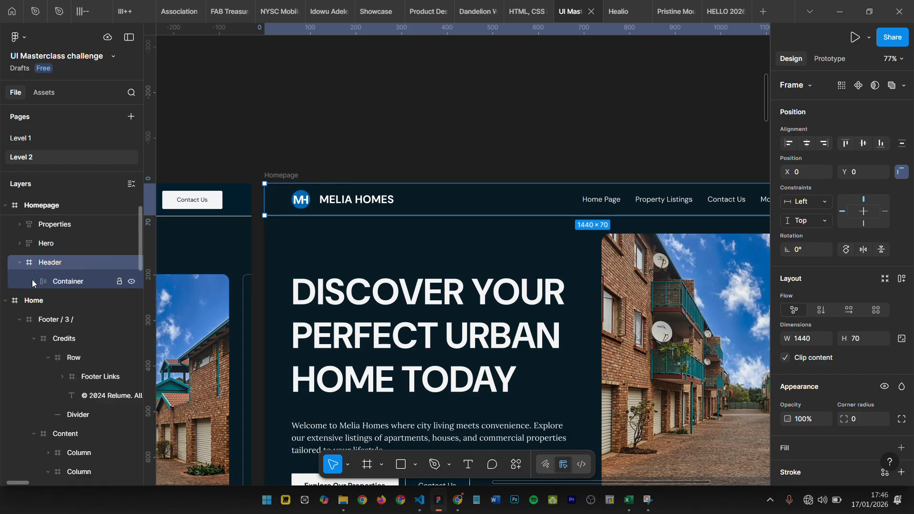
# - Select the Container inside the Header and inspect its layout across the full width of the frame
pyautogui.click(81, 281)
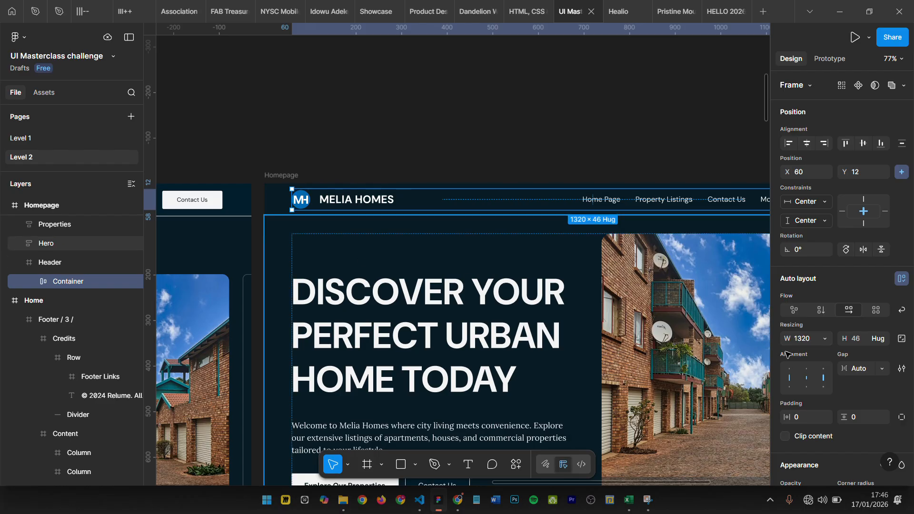
pyautogui.hscroll(2, 548, 141)
pyautogui.hscroll(5, 548, 141)
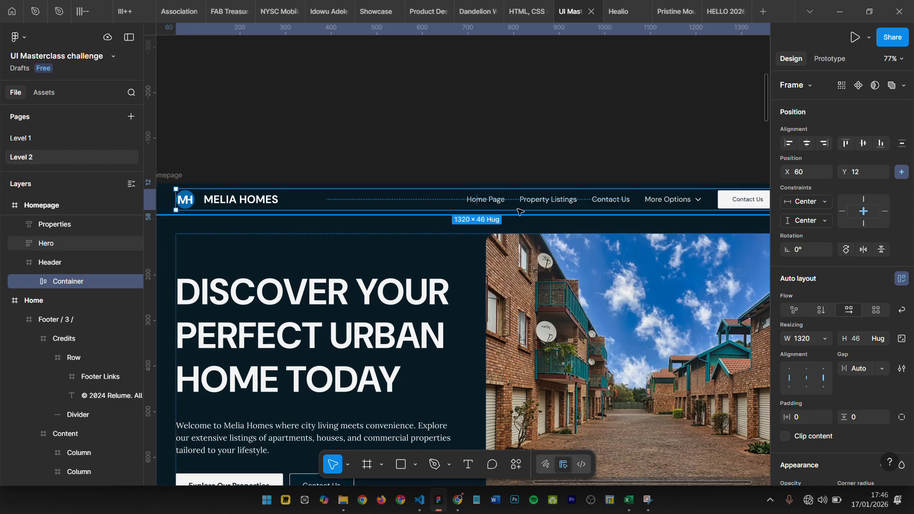
pyautogui.hotkey('shift', '2')
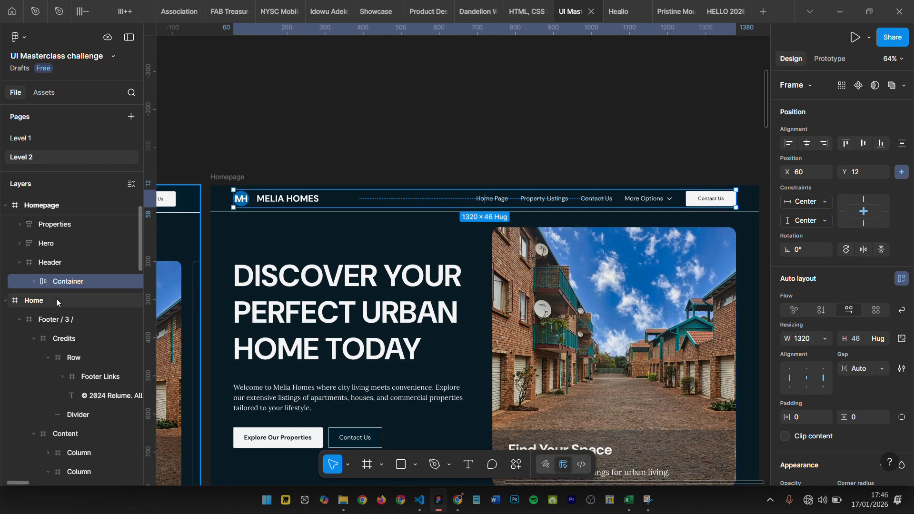
# - Expand the Header's Container and rename its Frame 15 layer, which holds the logo image and MELIA HOMES text, as Logo
pyautogui.click(32, 281)
pyautogui.click(64, 302)
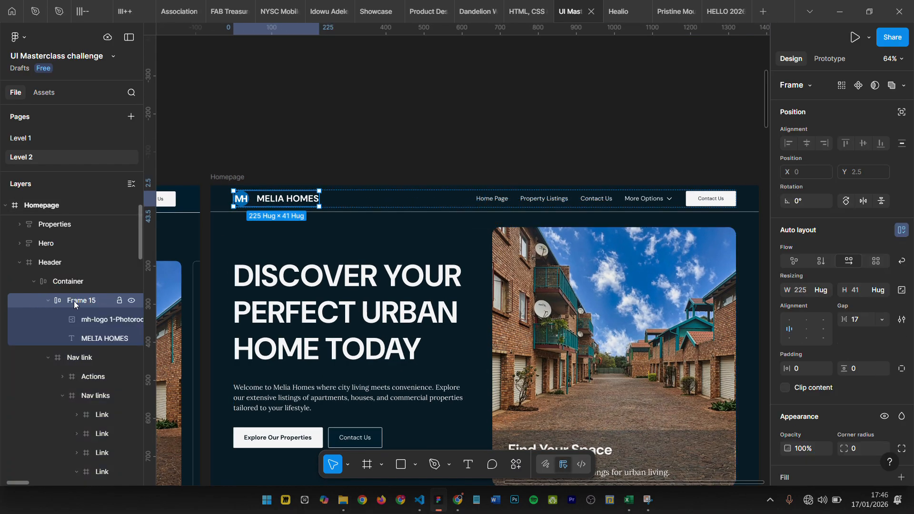
pyautogui.doubleClick(74, 301)
pyautogui.write('Loo')
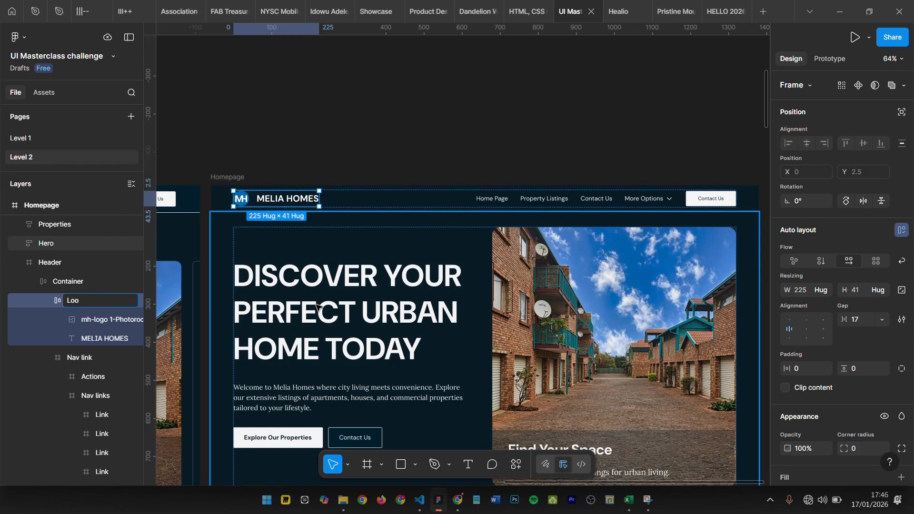
pyautogui.write('g')
pyautogui.press('Return')
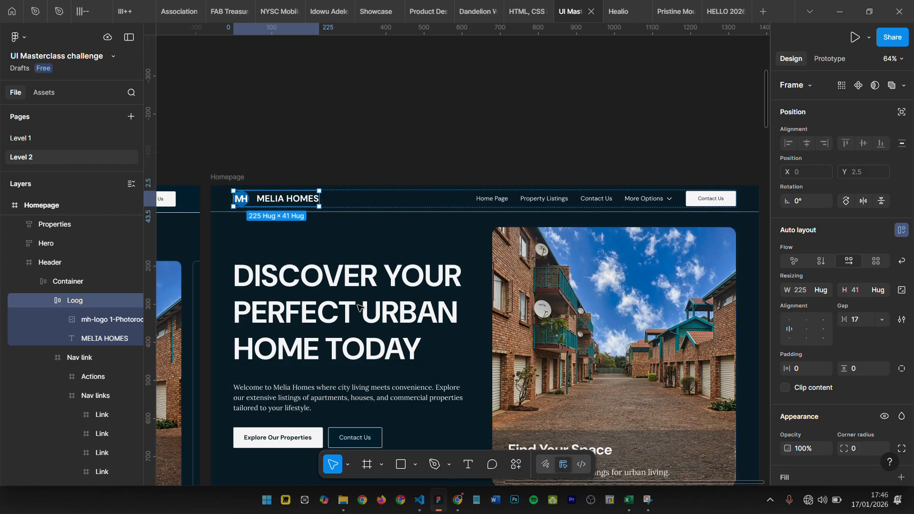
pyautogui.doubleClick(77, 302)
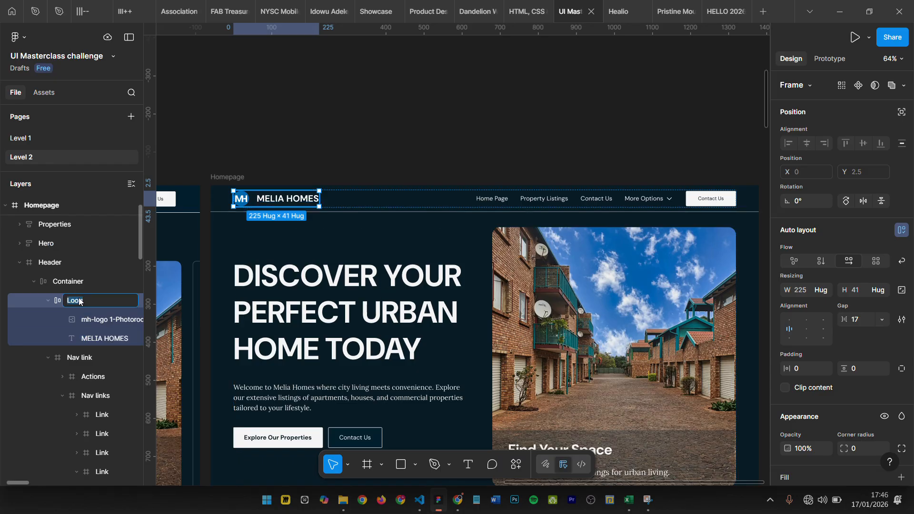
pyautogui.write('L')
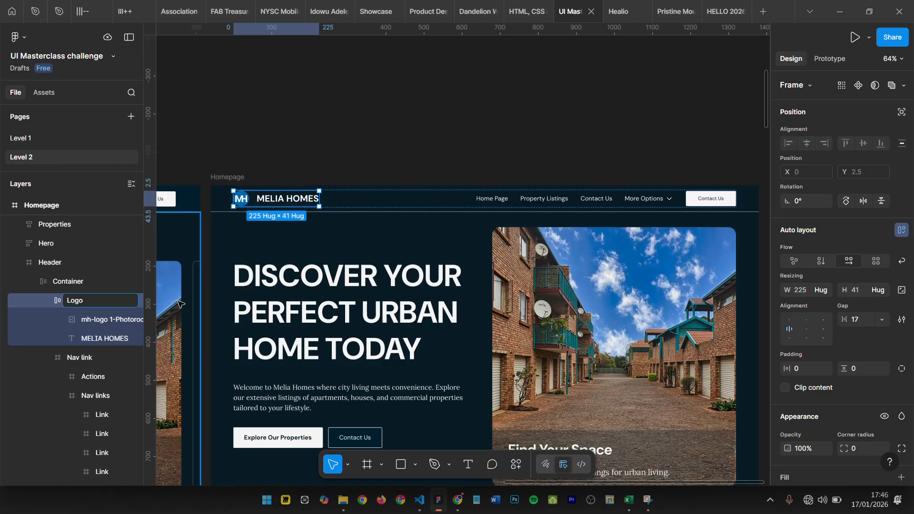
pyautogui.write('ogo')
pyautogui.press('Return')
# - Inspect the Nav link group, and compare the full-width Header frame with its inner Container
pyautogui.click(487, 196)
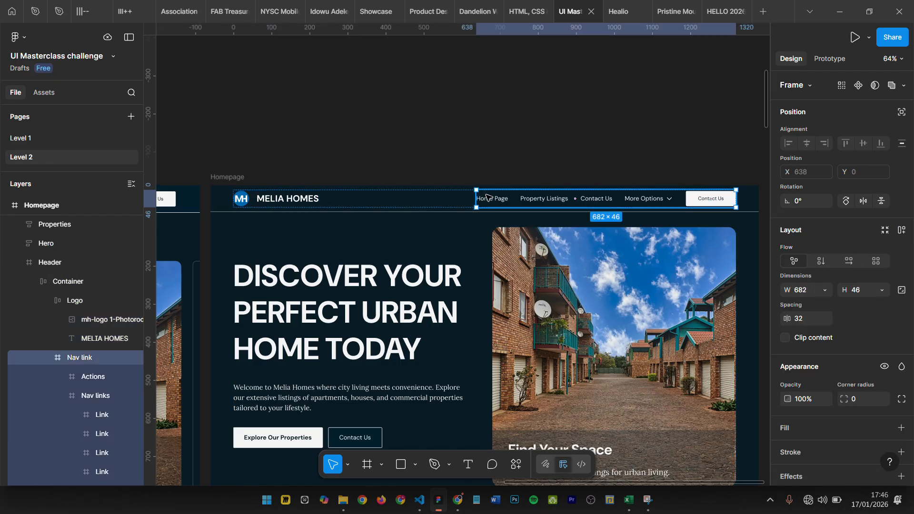
pyautogui.scroll(-1, 543, 139)
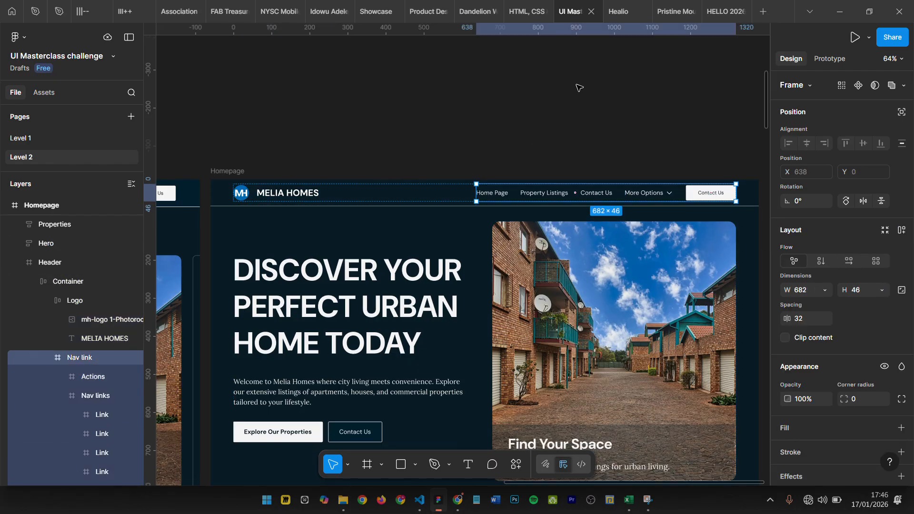
pyautogui.click(205, 211)
pyautogui.click(221, 196)
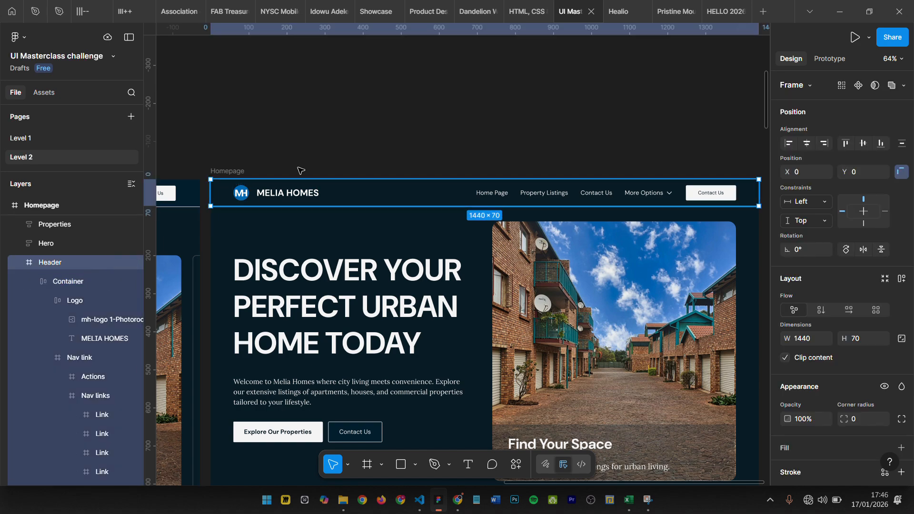
pyautogui.click(56, 284)
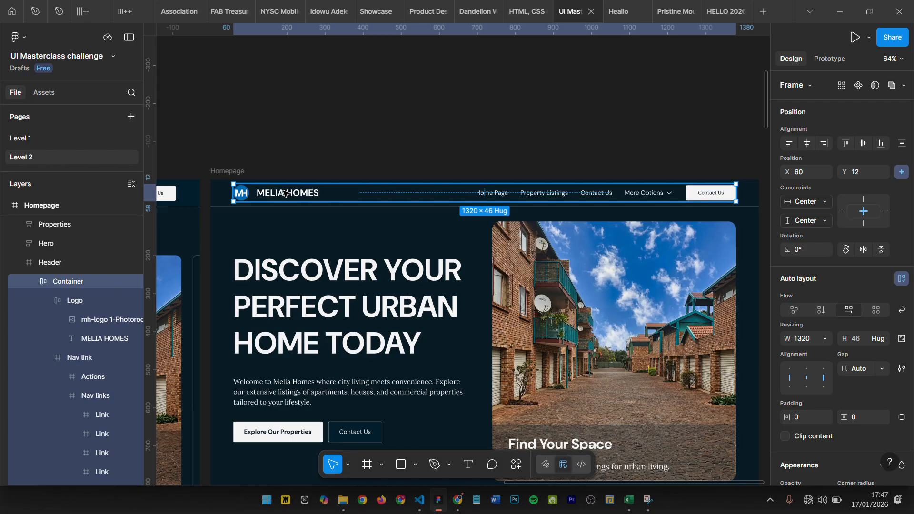
pyautogui.click(310, 141)
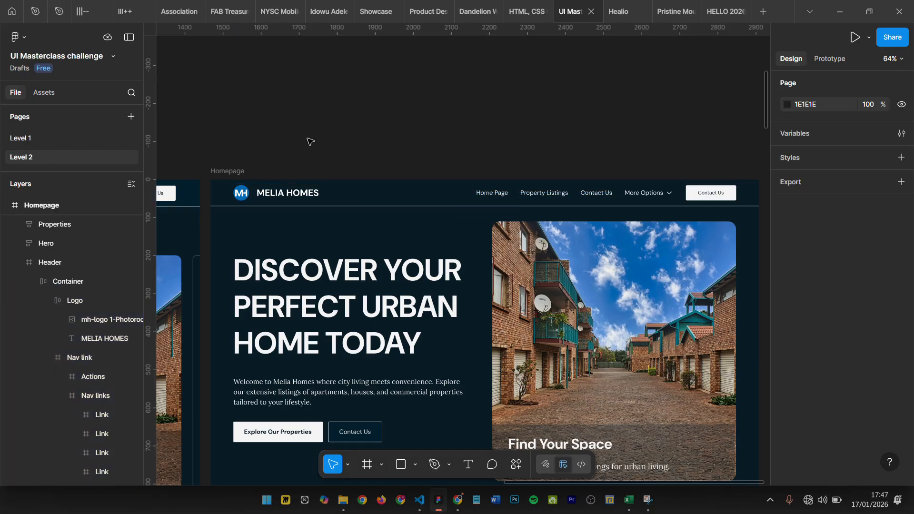
pyautogui.click(298, 189)
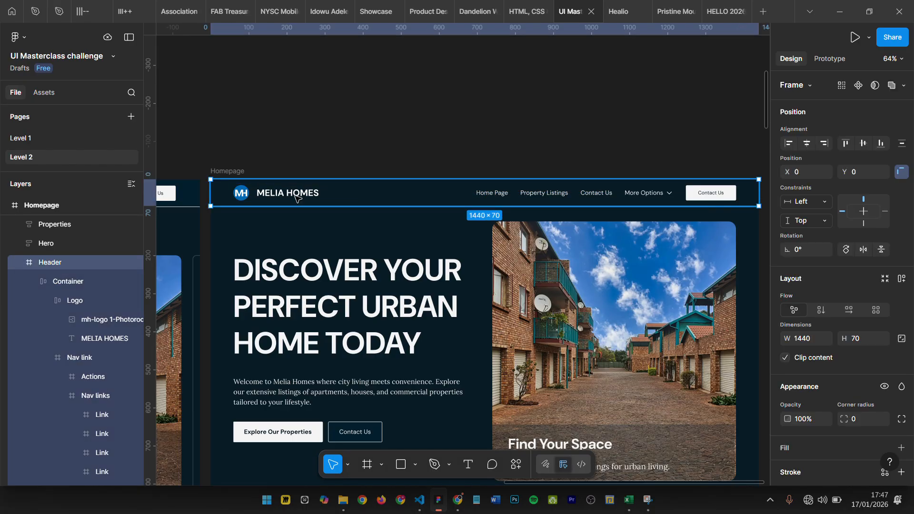
pyautogui.click(296, 196)
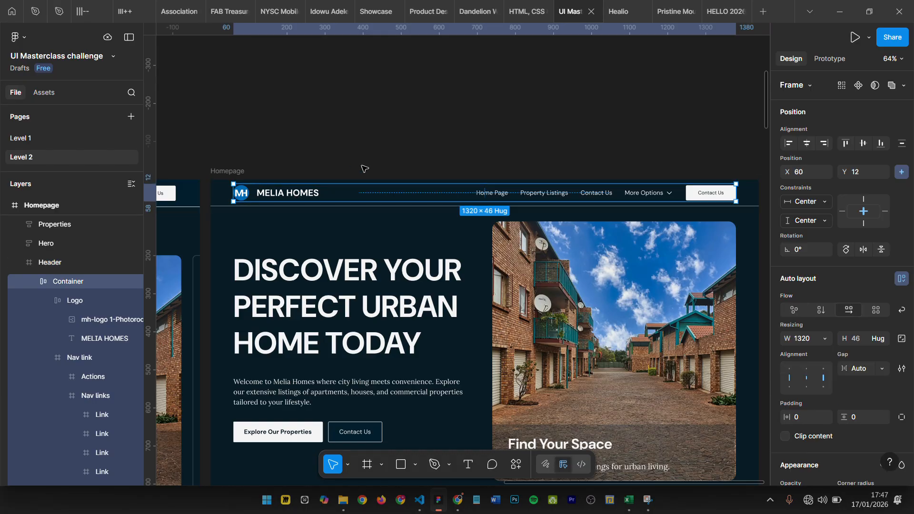
pyautogui.scroll(-1, 364, 171)
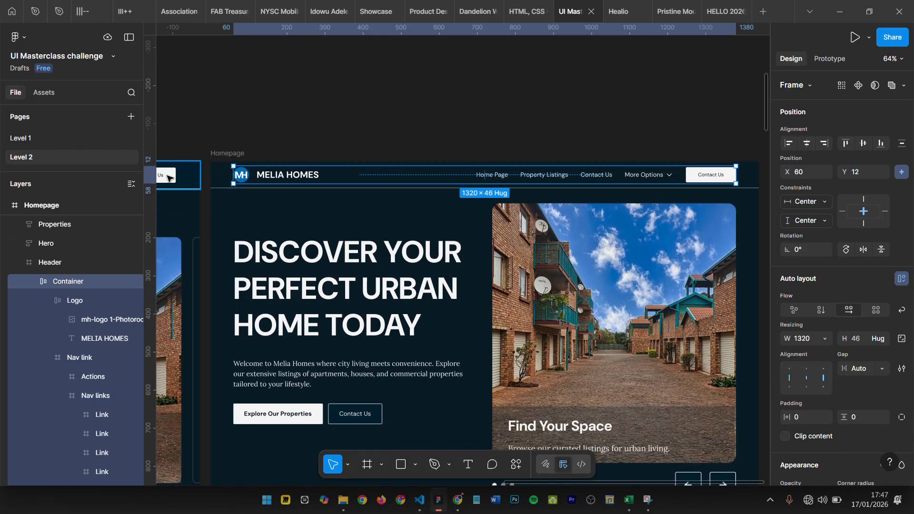
pyautogui.click(216, 175)
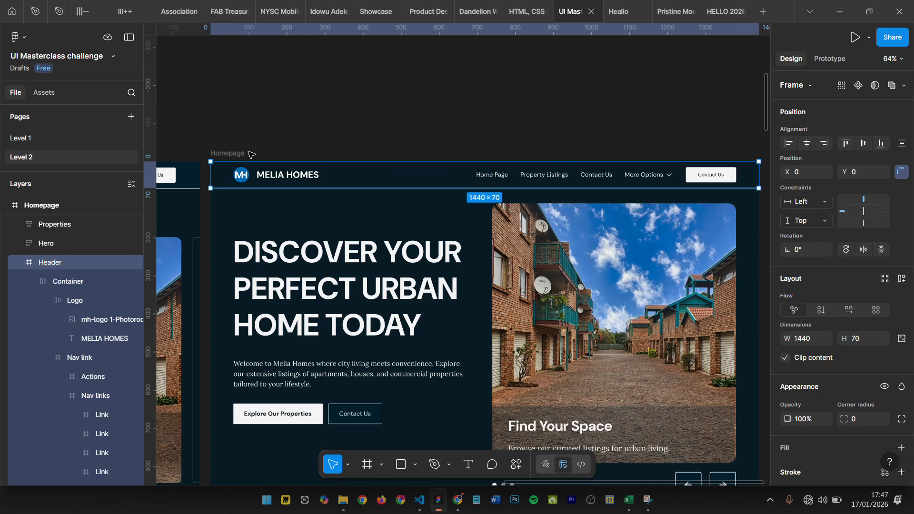
pyautogui.click(227, 154)
pyautogui.click(228, 171)
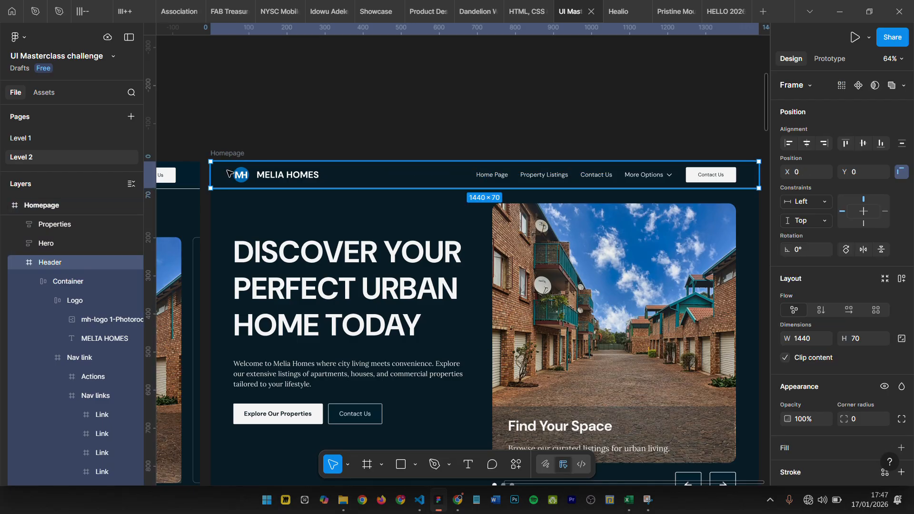
# - Select the Hero section, expand its layer, and examine the layout of its nested Container
pyautogui.click(237, 238)
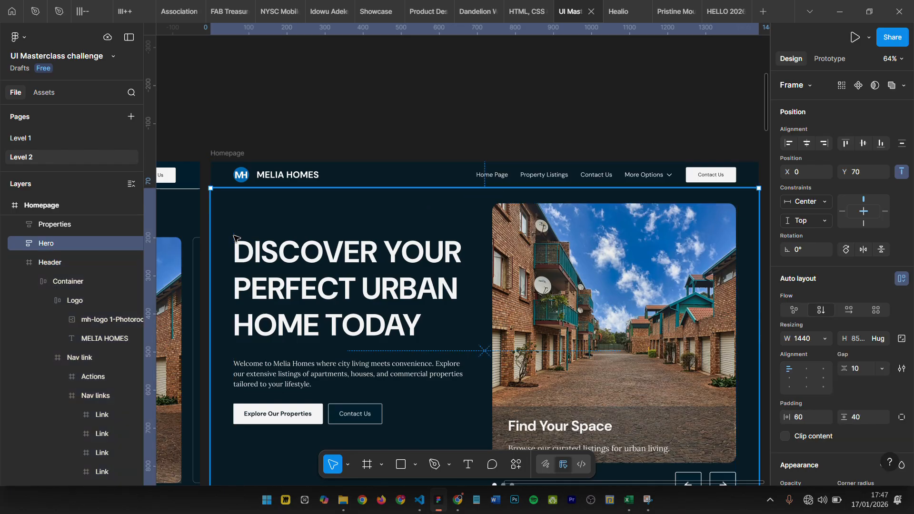
pyautogui.scroll(-1, 331, 230)
pyautogui.scroll(-1, 332, 230)
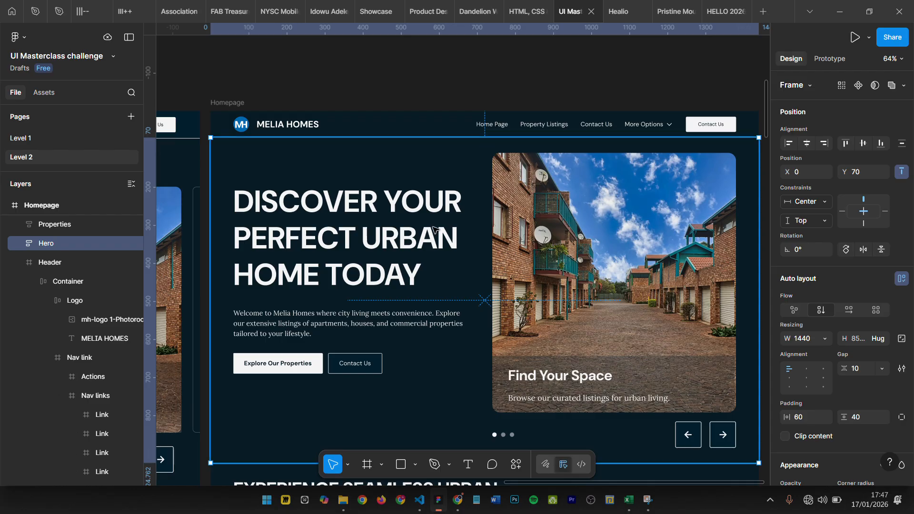
pyautogui.click(18, 243)
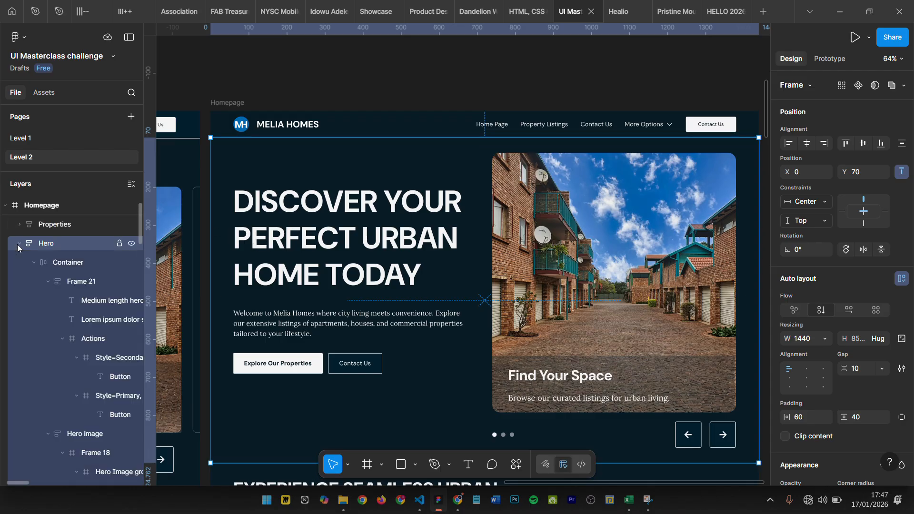
pyautogui.click(32, 267)
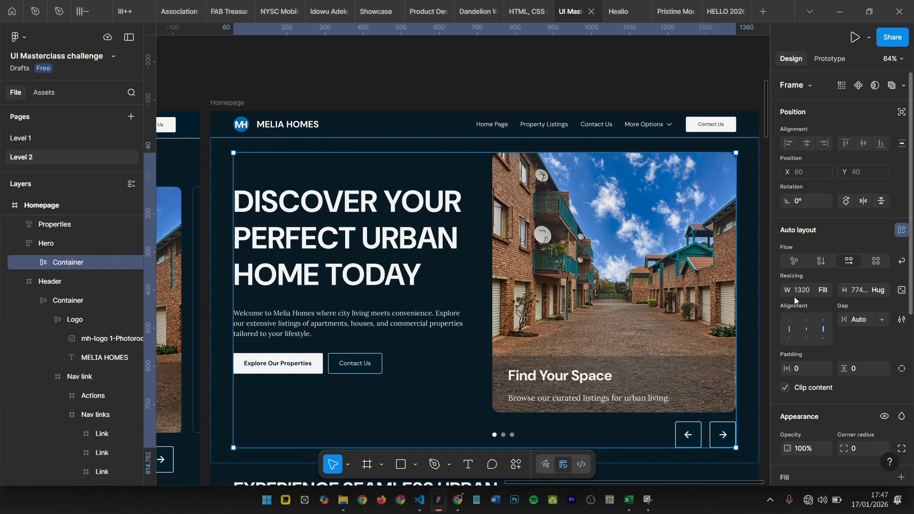
# - Select the Header's Container for comparison, review its nested layers, and collapse the Header layer
pyautogui.click(348, 129)
pyautogui.doubleClick(349, 130)
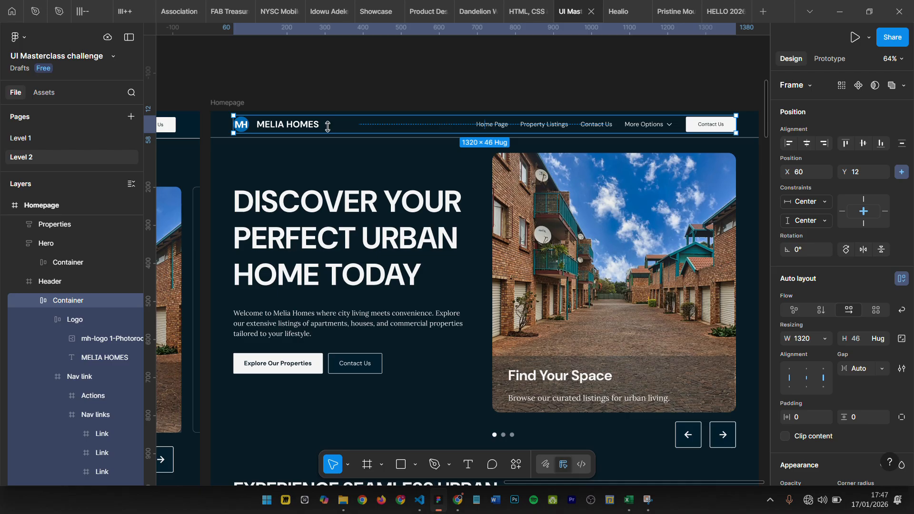
pyautogui.scroll(-2, 330, 361)
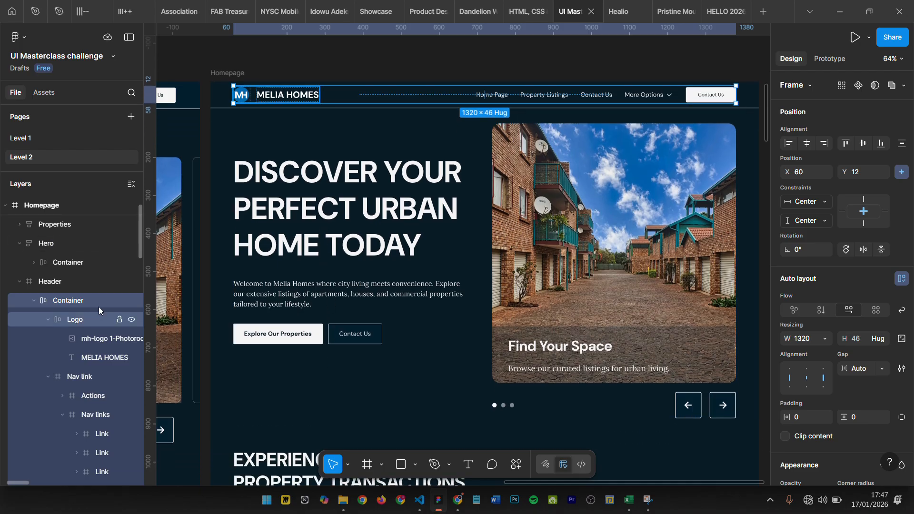
pyautogui.click(32, 301)
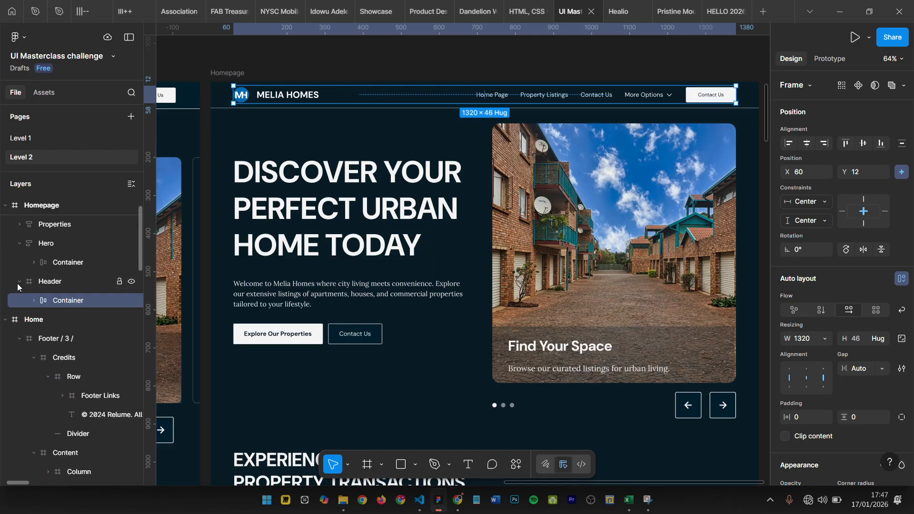
pyautogui.click(33, 300)
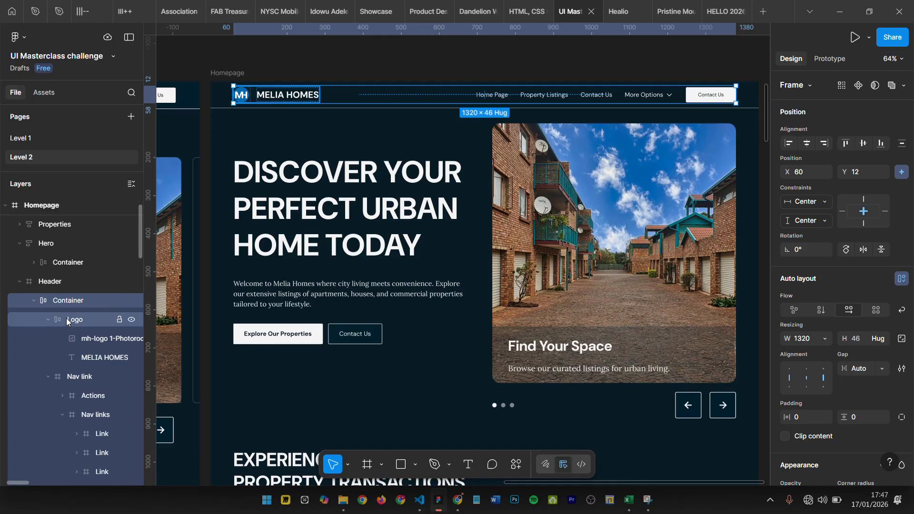
pyautogui.click(19, 280)
# - Expand the Hero's Container, select Frame 21, and collapse the Frame 21 and Hero image layers
pyautogui.click(33, 262)
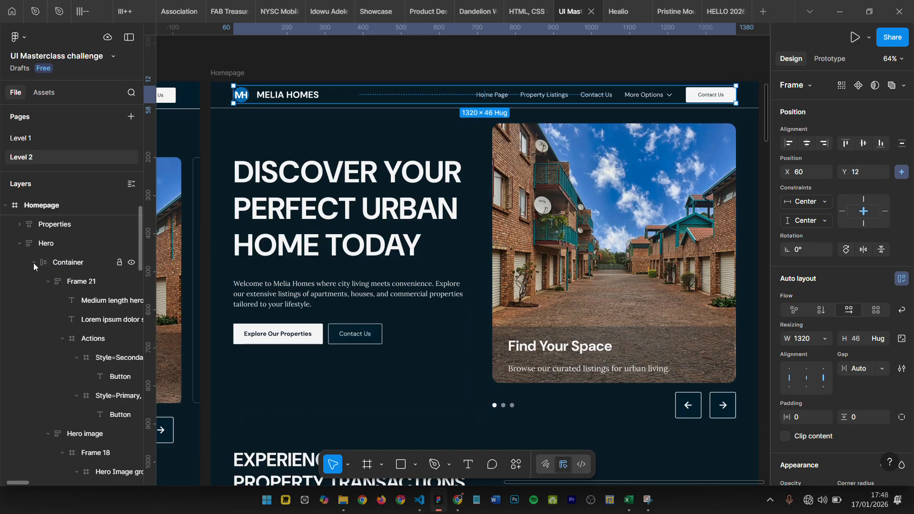
pyautogui.click(62, 264)
pyautogui.click(71, 284)
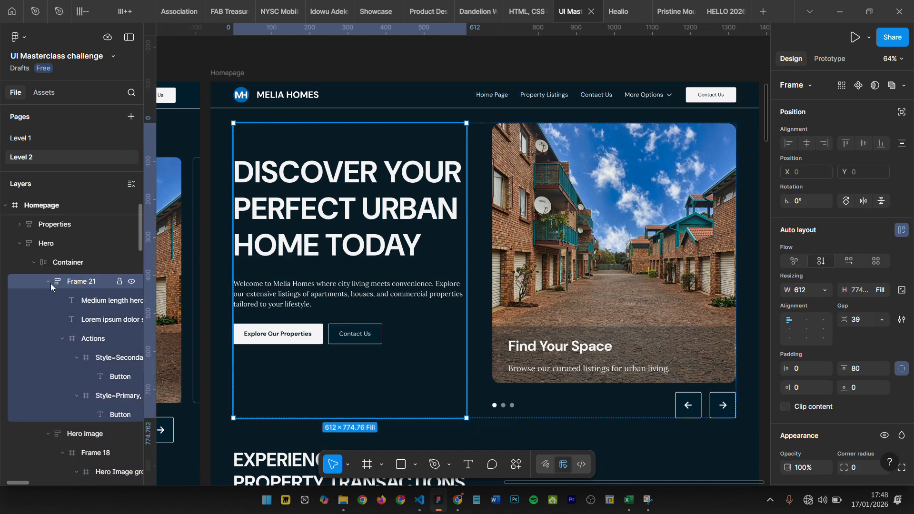
pyautogui.click(48, 282)
pyautogui.click(48, 301)
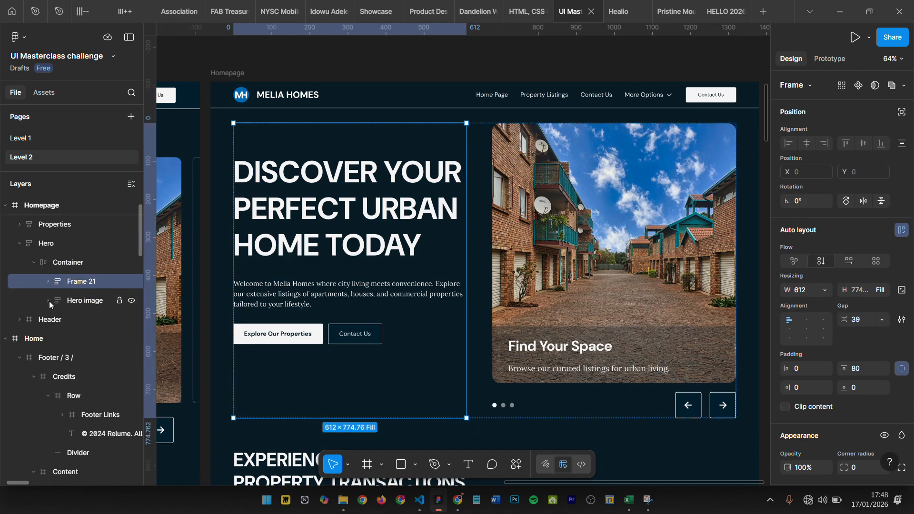
# - Rename the Frame 21 layer in the Hero's Container as Hero Details Group
pyautogui.doubleClick(79, 282)
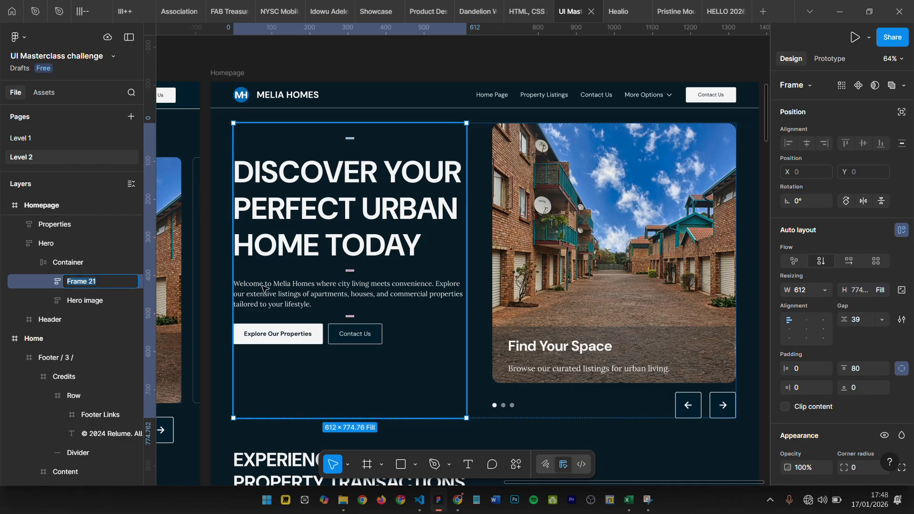
pyautogui.write('H')
pyautogui.write('ero Details go')
pyautogui.write('roup')
pyautogui.press('Return')
# - Select the Hero image group, examine its nested layers, and collapse the group and the Hero layer
pyautogui.click(665, 206)
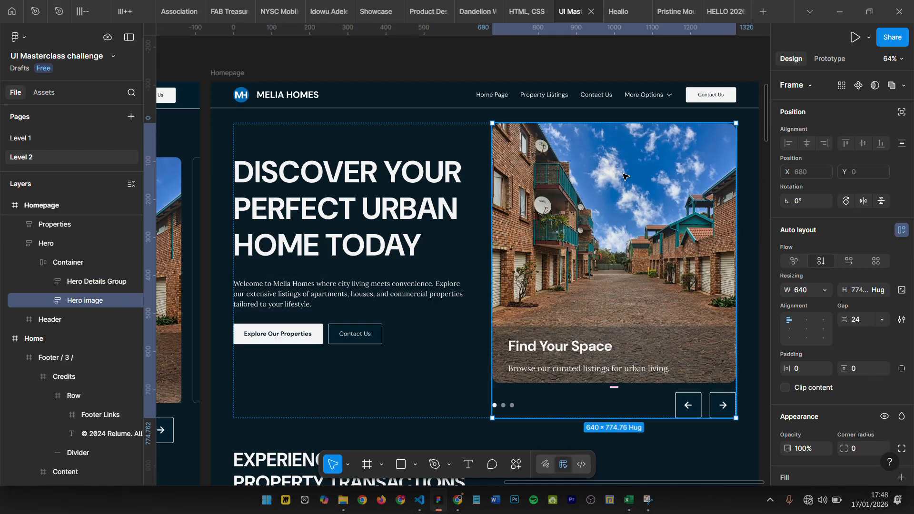
pyautogui.click(48, 301)
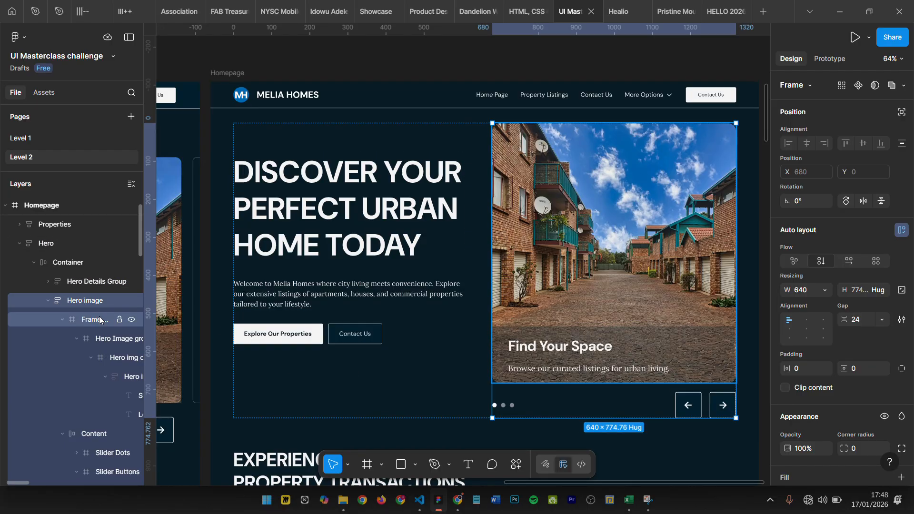
pyautogui.click(48, 300)
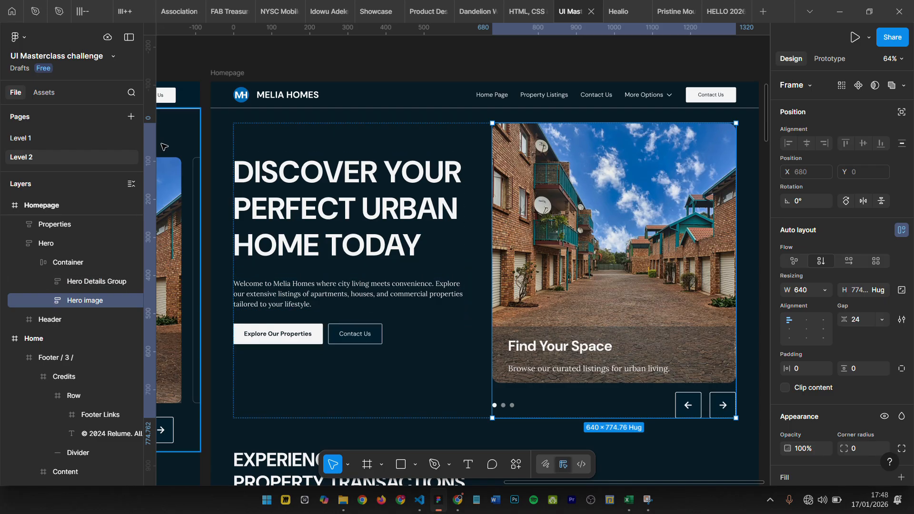
pyautogui.click(18, 244)
# - Select the Properties section below the hero and examine its heading, three feature cards and button
pyautogui.scroll(-4, 388, 234)
pyautogui.click(388, 299)
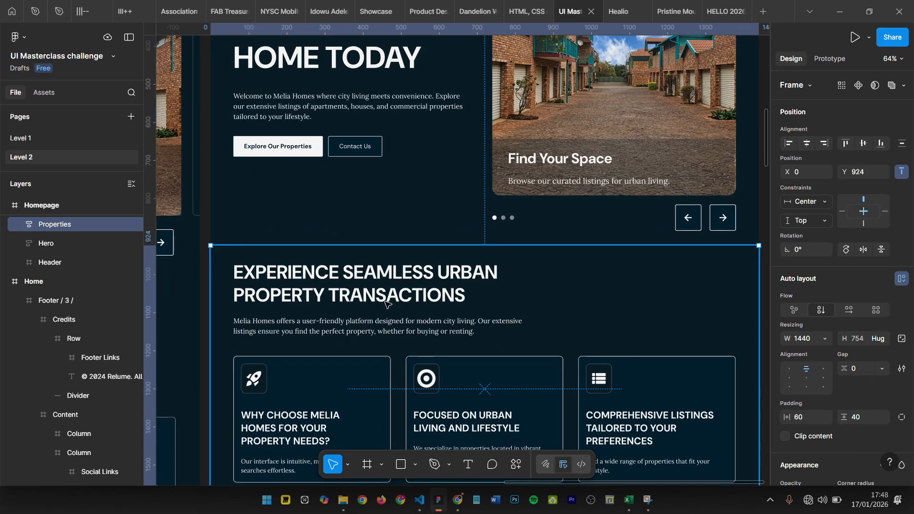
pyautogui.scroll(-1, 388, 298)
pyautogui.scroll(-1, 388, 299)
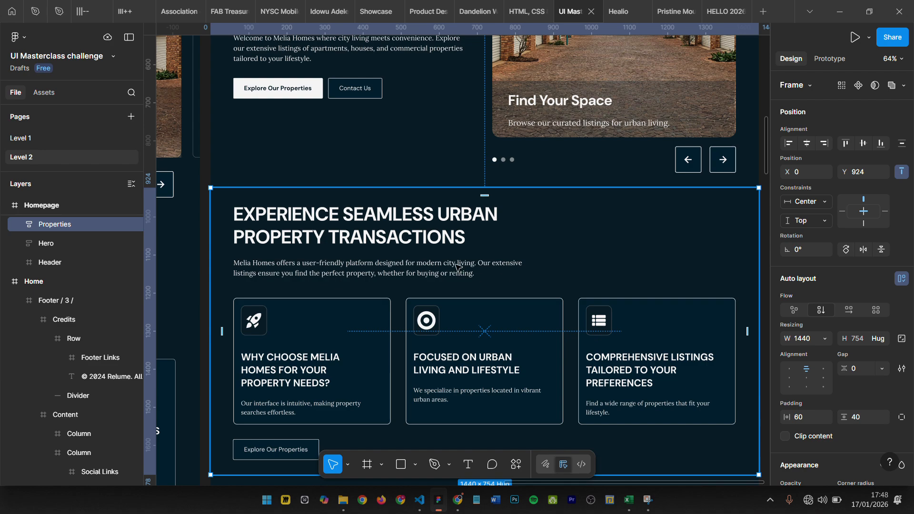
# - Expand the Properties layer, examine its Container, Section Header and Cards layers on the canvas, and collapse the Container
pyautogui.scroll(-1, 631, 289)
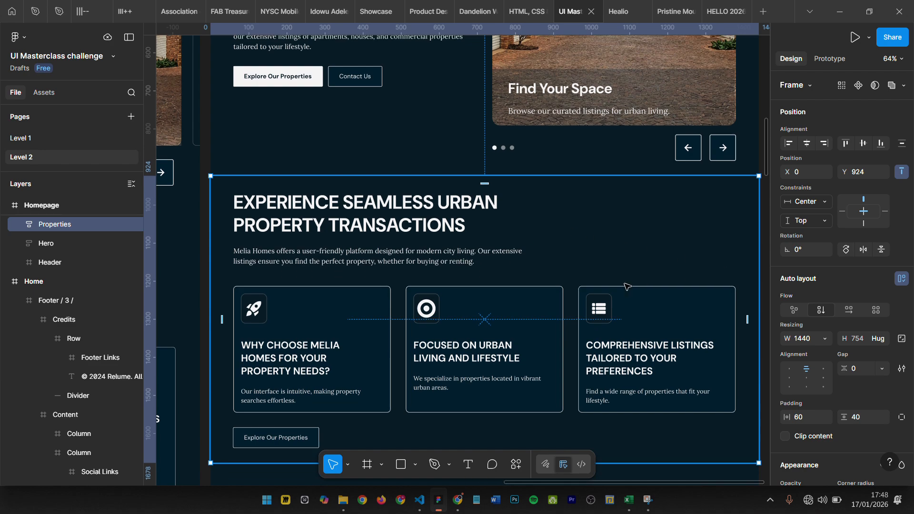
pyautogui.click(20, 225)
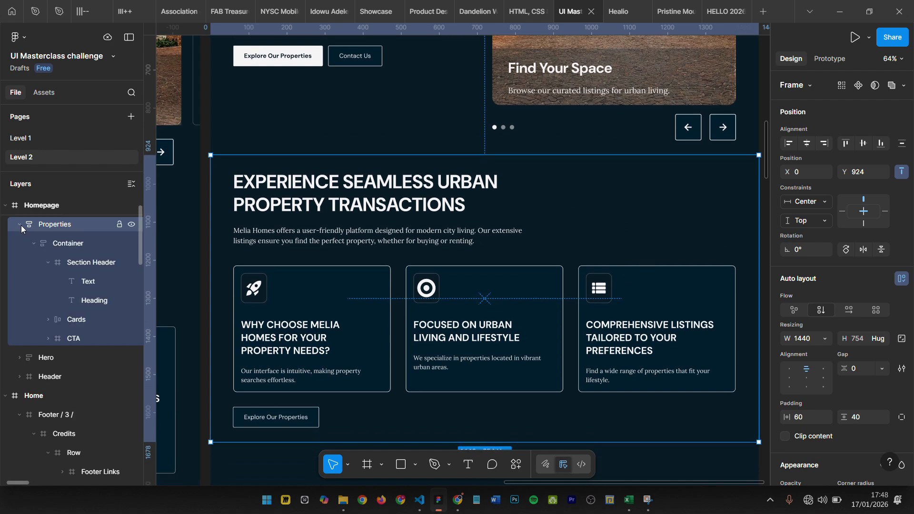
pyautogui.click(50, 251)
pyautogui.click(52, 232)
pyautogui.scroll(1, 381, 200)
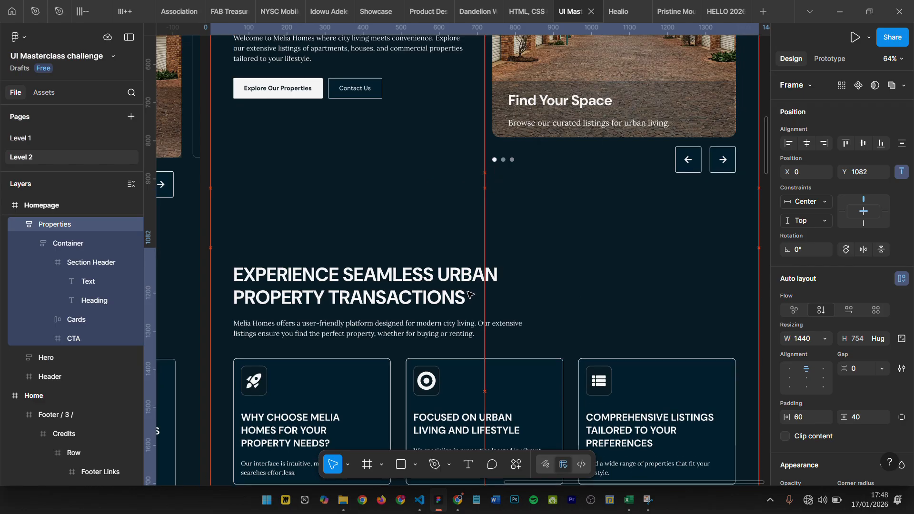
pyautogui.click(467, 218)
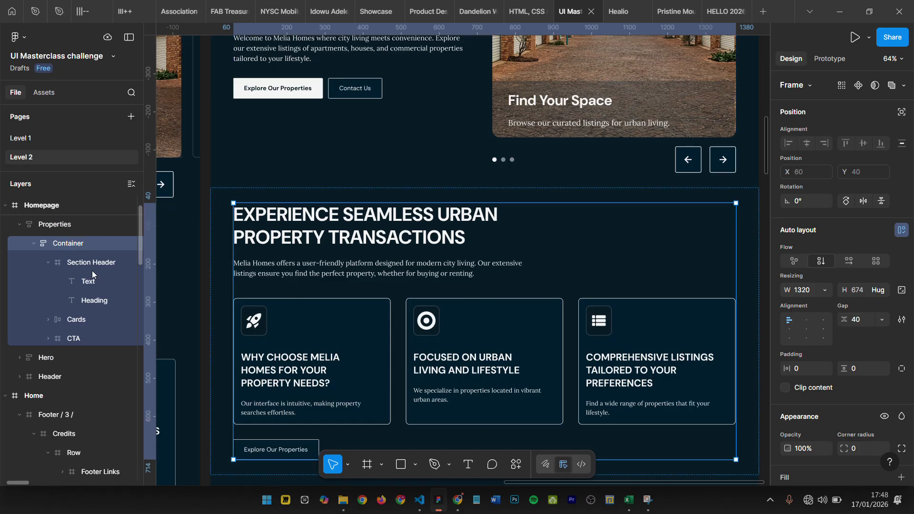
pyautogui.click(72, 265)
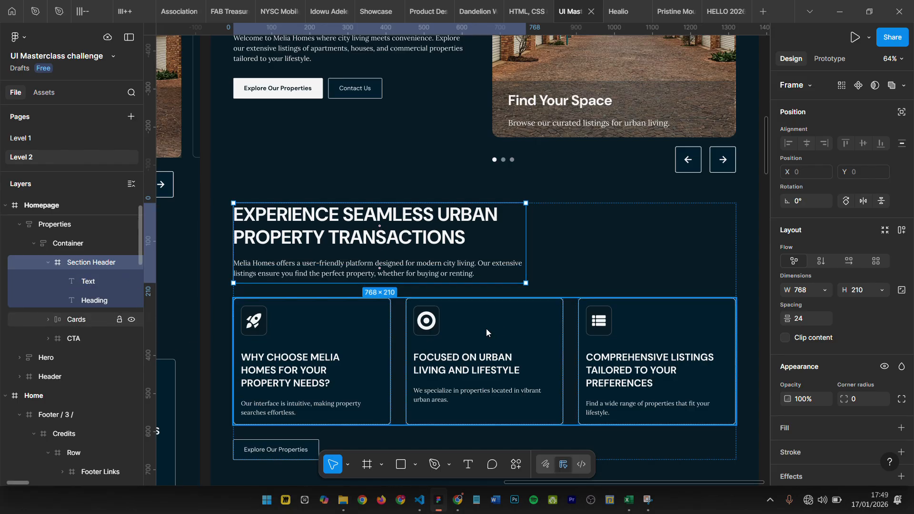
pyautogui.click(76, 320)
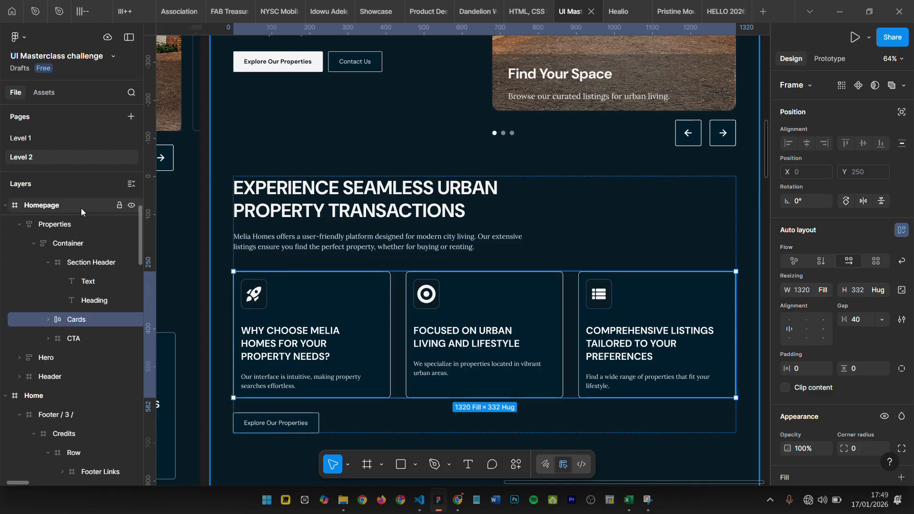
pyautogui.click(32, 243)
# - Add a 1440 × 1024 Desktop frame beside the Homepage frame and align their top edges at X 2936, Y 0
pyautogui.scroll(-5, 490, 213)
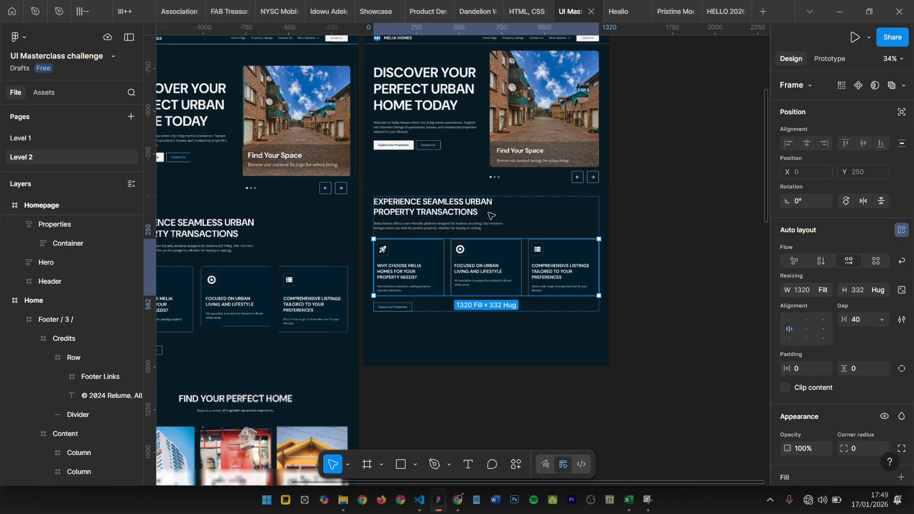
pyautogui.scroll(3, 490, 212)
pyautogui.hscroll(1, 644, 168)
pyautogui.hotkey('ctrl', 'z')
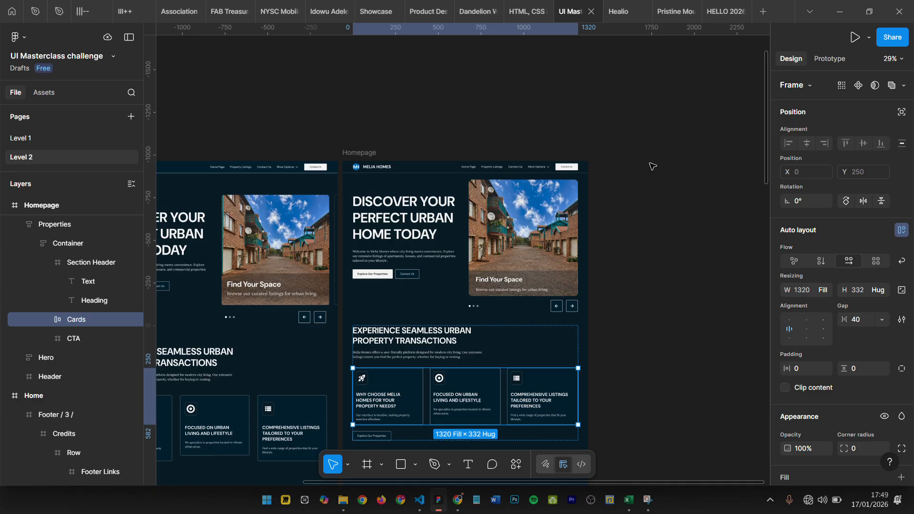
pyautogui.press('f')
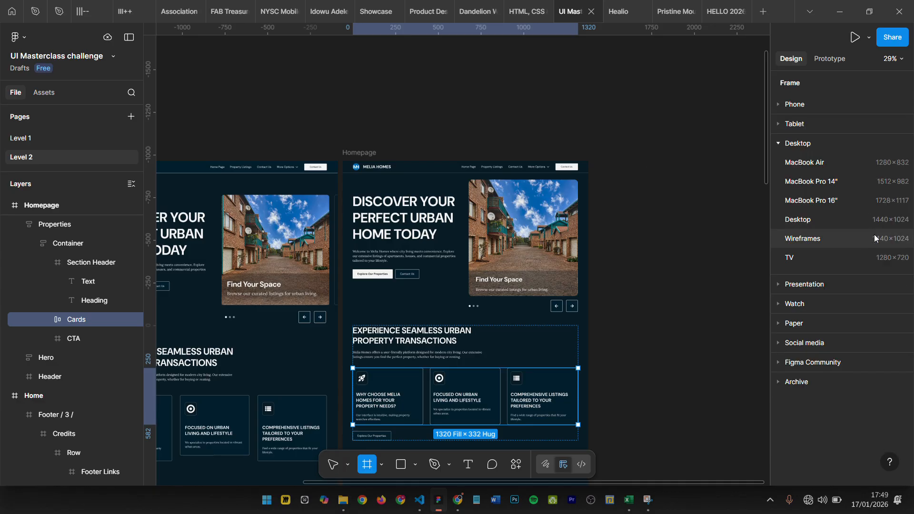
pyautogui.click(831, 219)
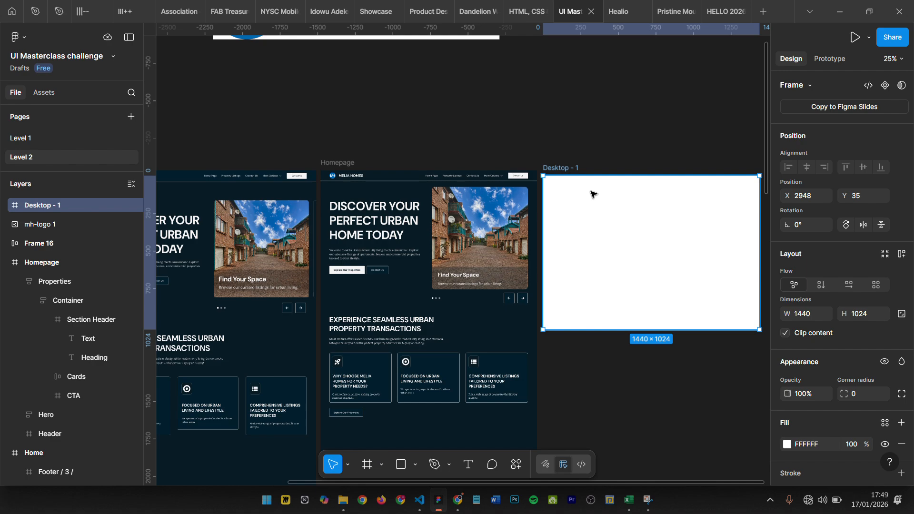
pyautogui.moveTo(549, 164); pyautogui.dragTo(547, 161)
# - Fill the new desktop frame with the dark background colour 091C25 sampled from the Homepage design
pyautogui.hscroll(1, 550, 233)
pyautogui.hscroll(3, 548, 231)
pyautogui.scroll(1, 551, 200)
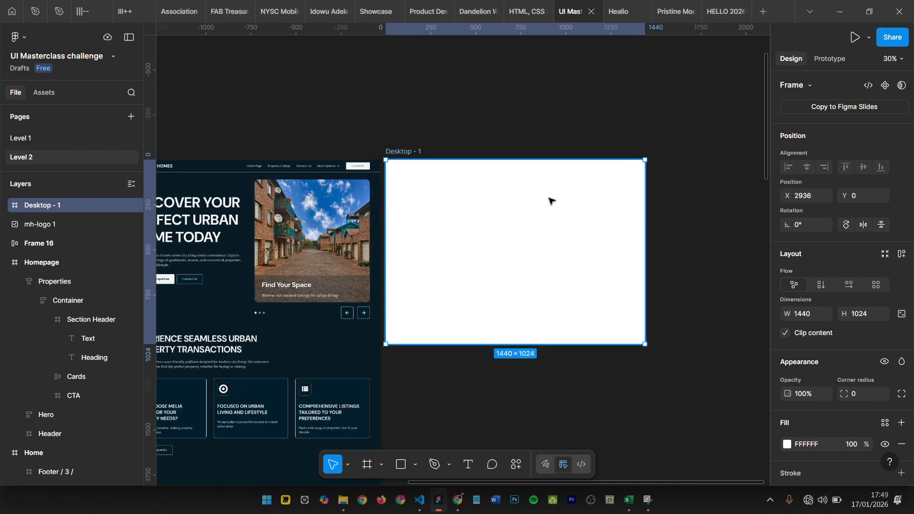
pyautogui.press('i')
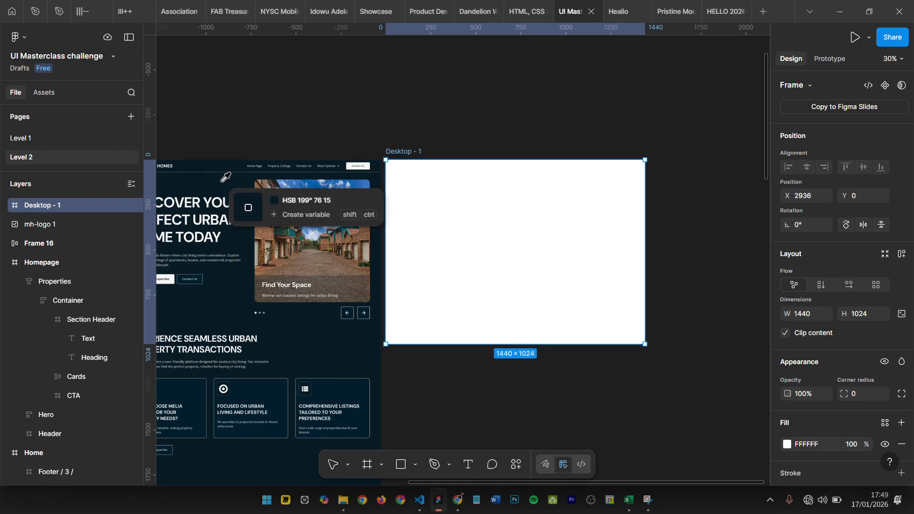
pyautogui.click(216, 175)
pyautogui.click(500, 120)
pyautogui.hscroll(-1, 507, 107)
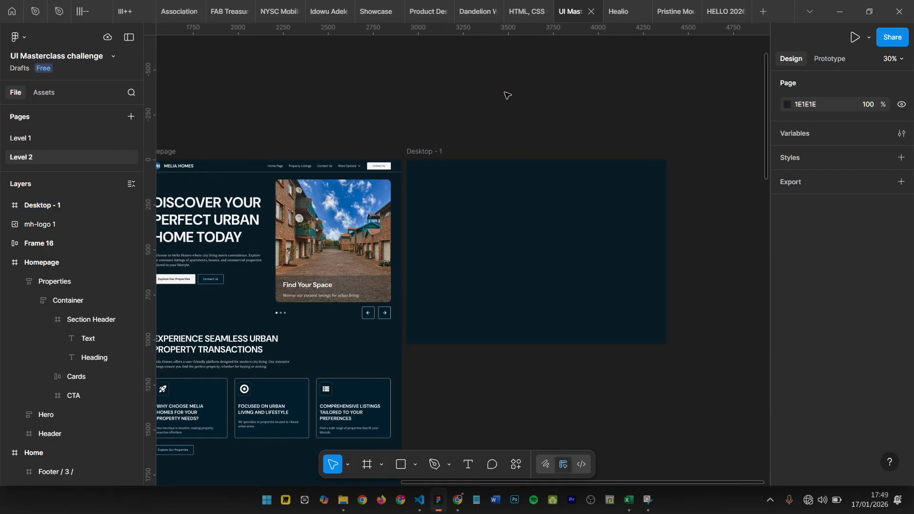
pyautogui.click(430, 153)
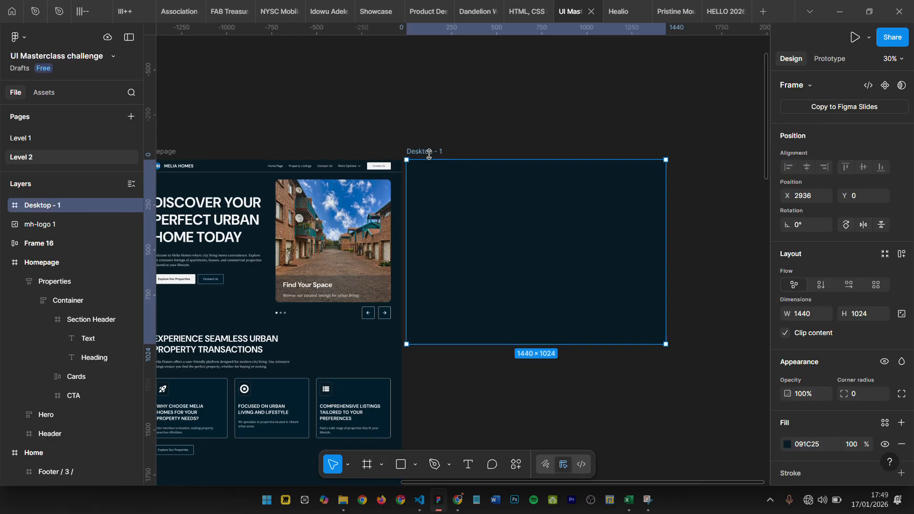
# - Place a copy of the header's Logo group on the empty canvas above the Homepage frame
pyautogui.hscroll(-3, 349, 122)
pyautogui.scroll(3, 281, 159)
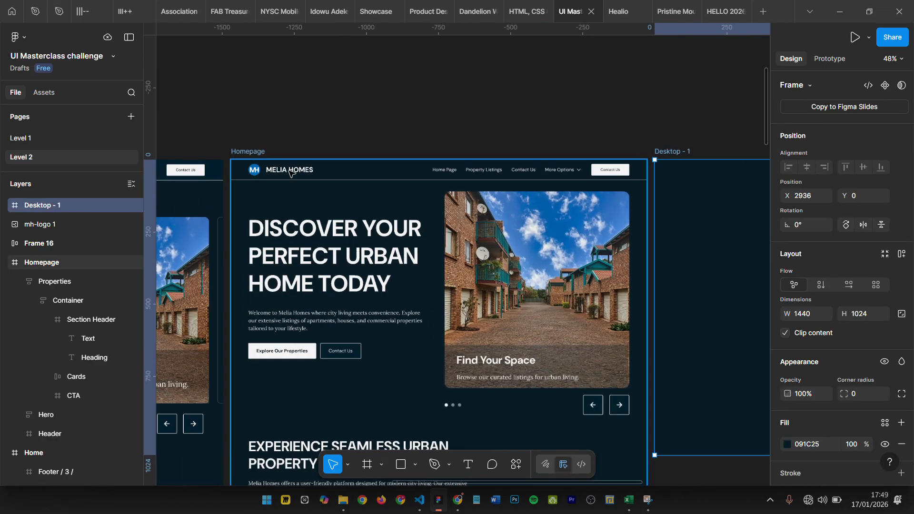
pyautogui.scroll(2, 290, 169)
pyautogui.scroll(-4, 279, 162)
pyautogui.click(275, 161)
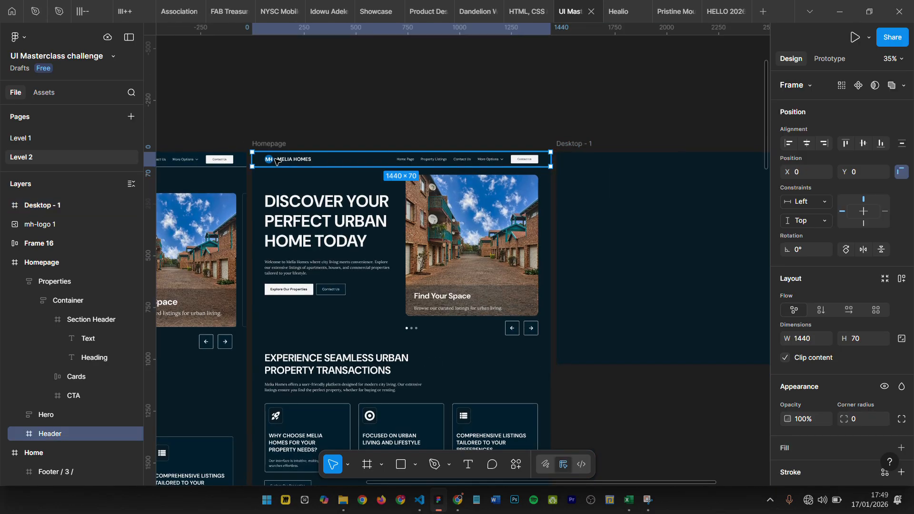
pyautogui.click(280, 162)
pyautogui.click(280, 162)
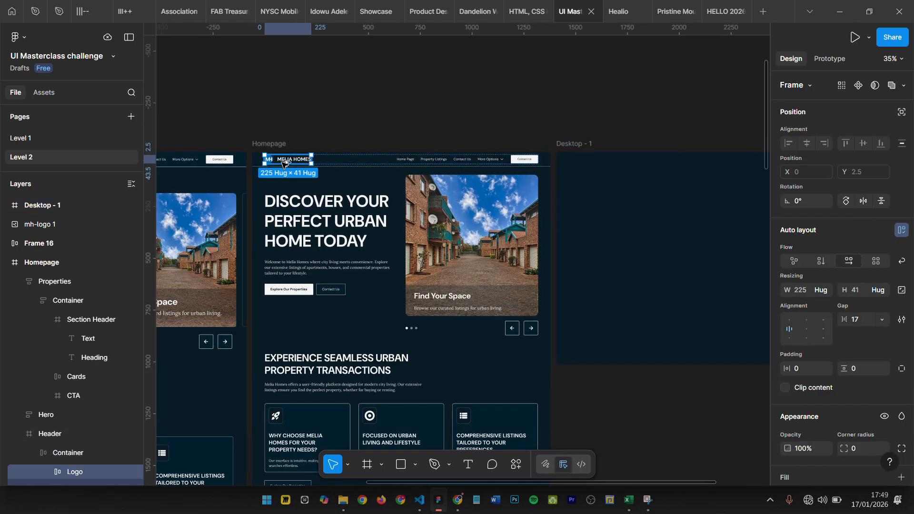
pyautogui.moveTo(420, 93); pyautogui.dragTo(446, 67)
# - Place a copy of the header's Nav link frame beside the logo copy above the Homepage frame
pyautogui.click(441, 162)
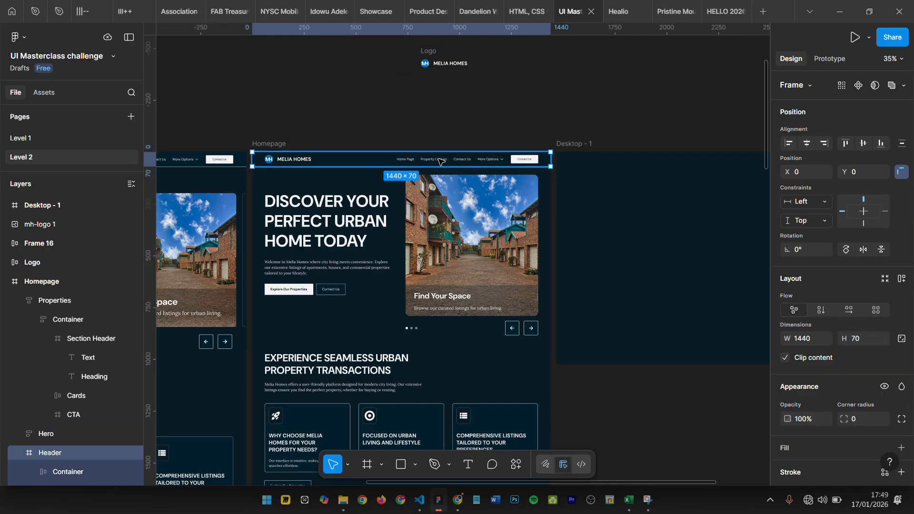
pyautogui.click(439, 161)
pyautogui.click(439, 161)
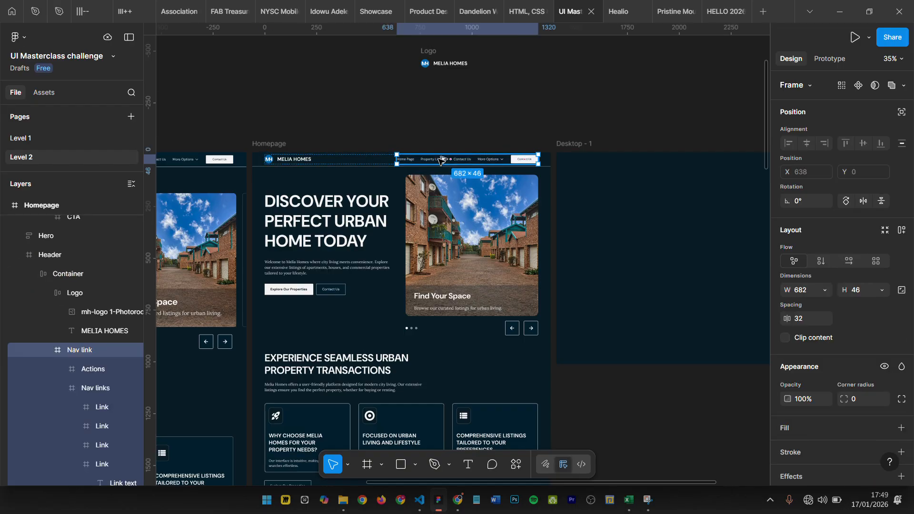
pyautogui.moveTo(439, 161); pyautogui.dragTo(519, 67)
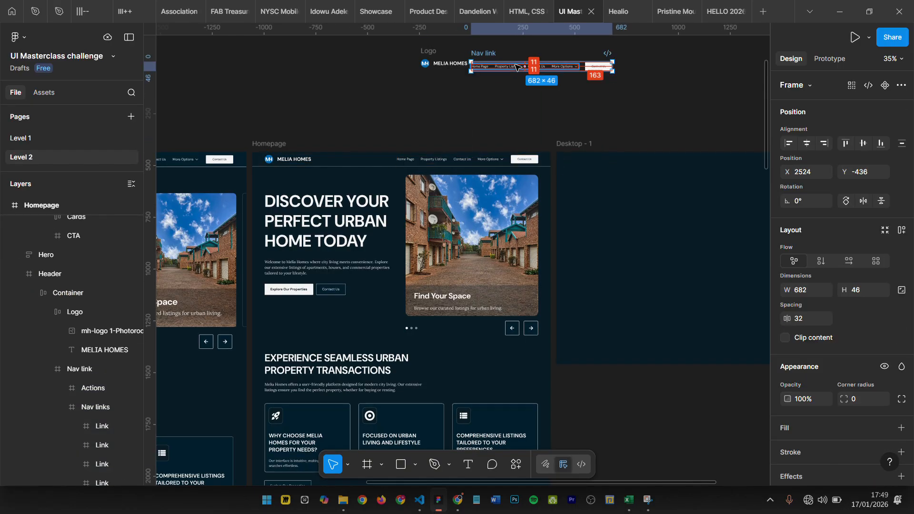
pyautogui.hscroll(2, 518, 60)
pyautogui.scroll(3, 446, 143)
pyautogui.hscroll(1, 445, 142)
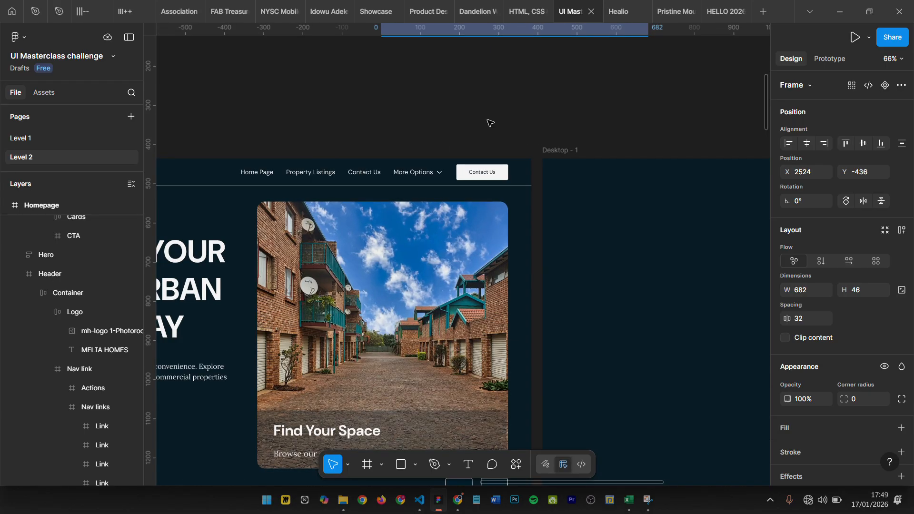
pyautogui.scroll(-4, 446, 143)
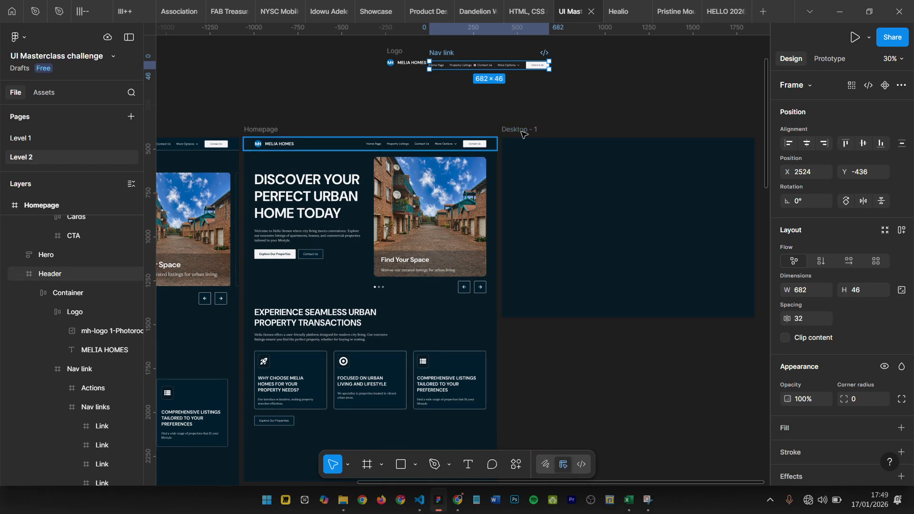
# - Rename the Desktop - 1 frame as Homepage
pyautogui.click(545, 138)
pyautogui.hotkey('ctrl', 'r')
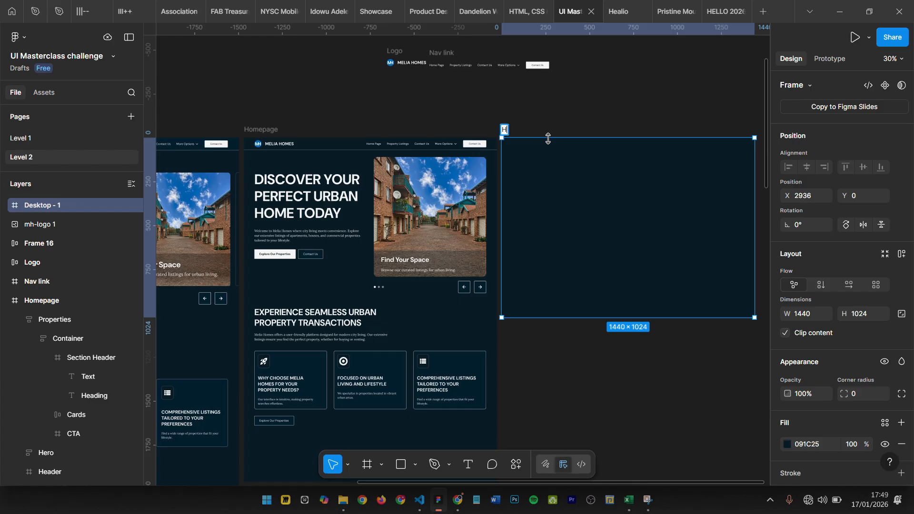
pyautogui.write('HOmepage')
pyautogui.press('Return')
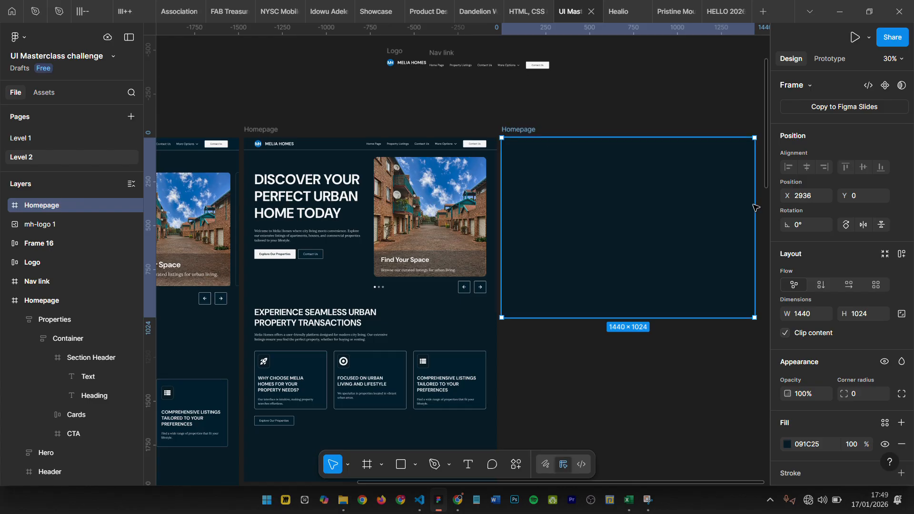
# - Add a column layout guide with a count of 12 and grey colour 747474 to the new Homepage frame
pyautogui.scroll(-4, 854, 332)
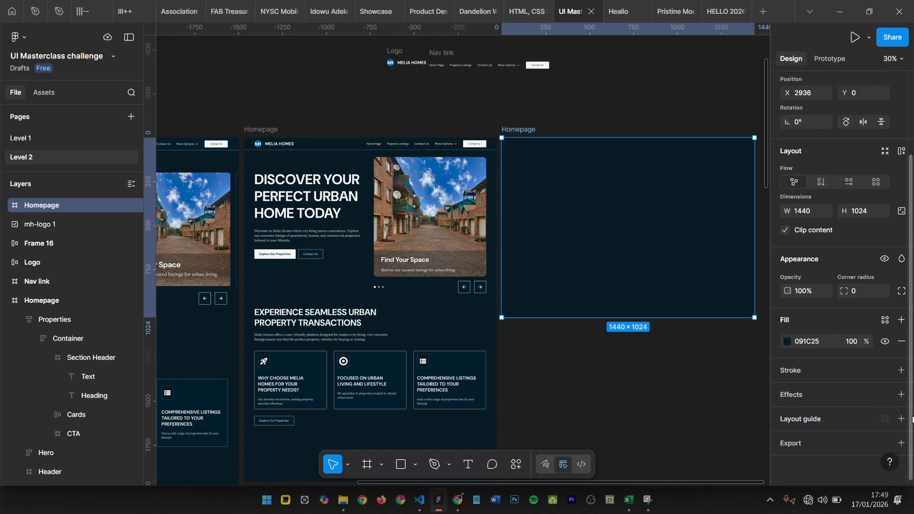
pyautogui.click(901, 419)
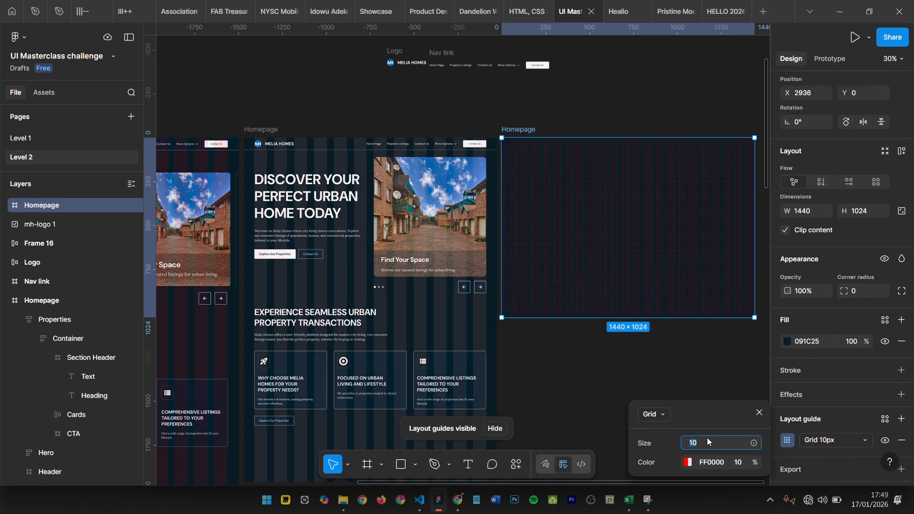
pyautogui.click(651, 415)
pyautogui.click(662, 445)
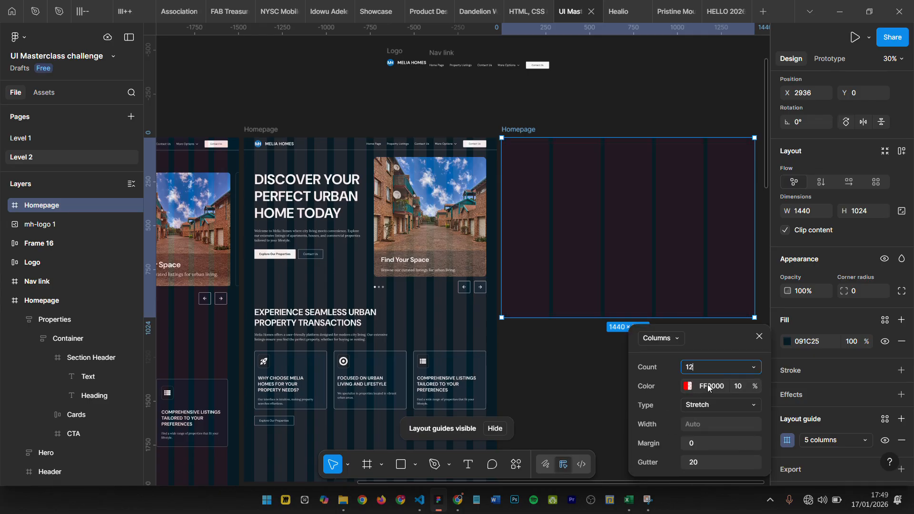
pyautogui.click(688, 386)
pyautogui.moveTo(522, 242); pyautogui.dragTo(484, 297)
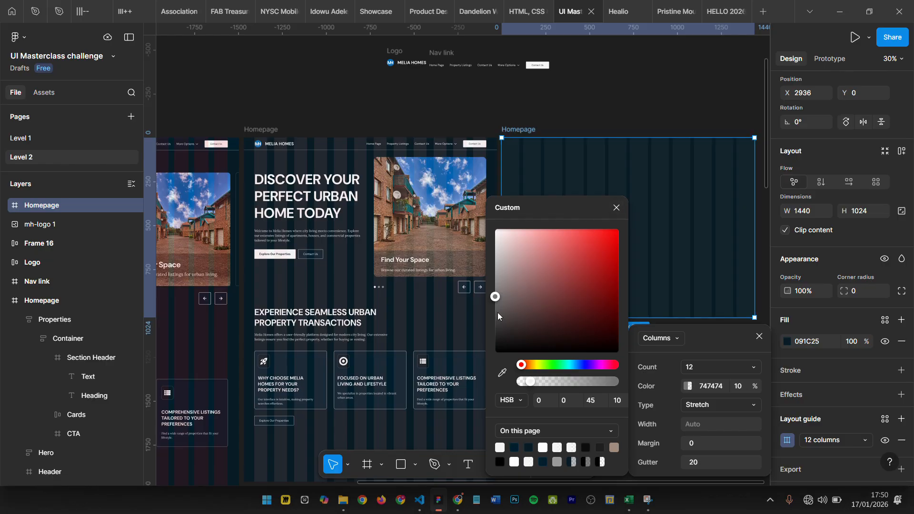
pyautogui.click(616, 209)
# - Set the column guide's margin to 60 and gutter to 40, and inspect the columns across the new frame
pyautogui.click(707, 444)
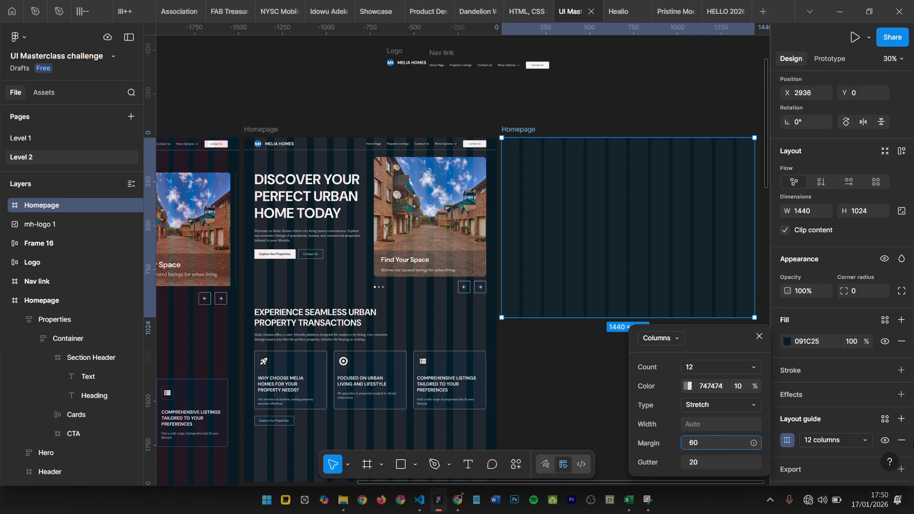
pyautogui.write('60')
pyautogui.press('Return')
pyautogui.click(712, 467)
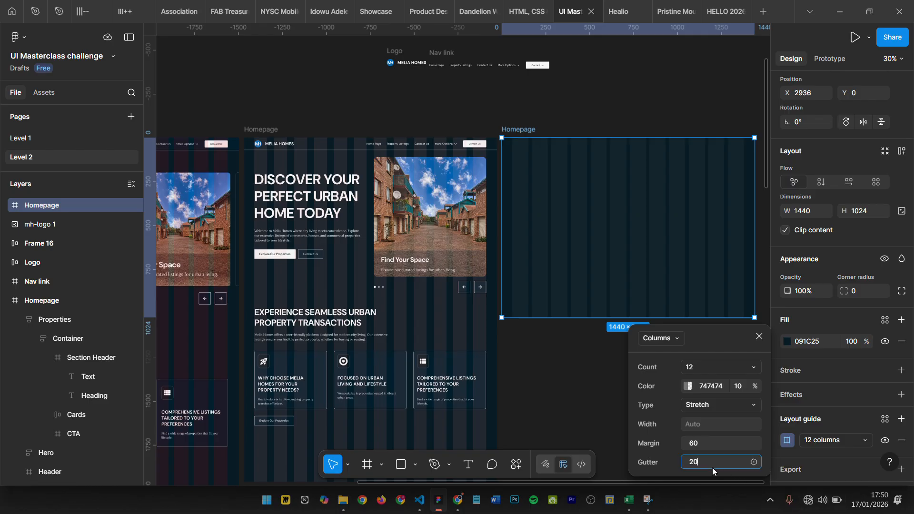
pyautogui.write('40')
pyautogui.press('Return')
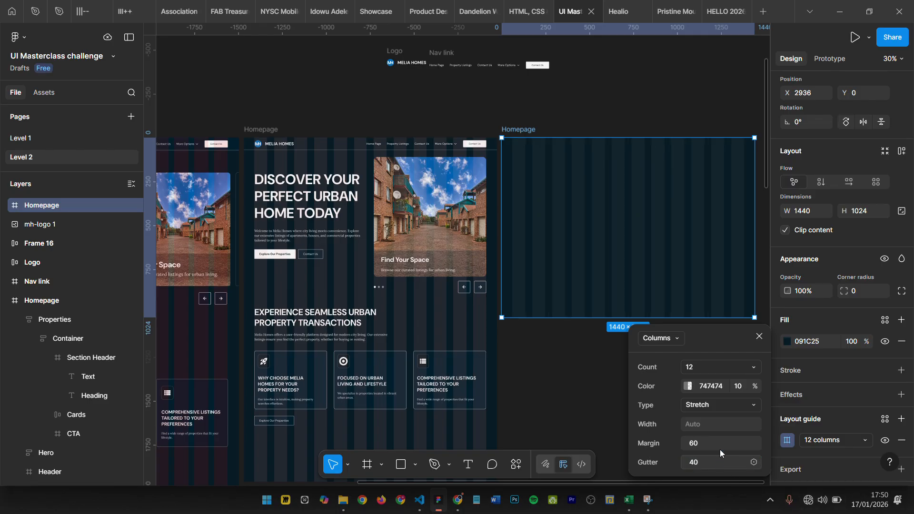
pyautogui.scroll(5, 509, 117)
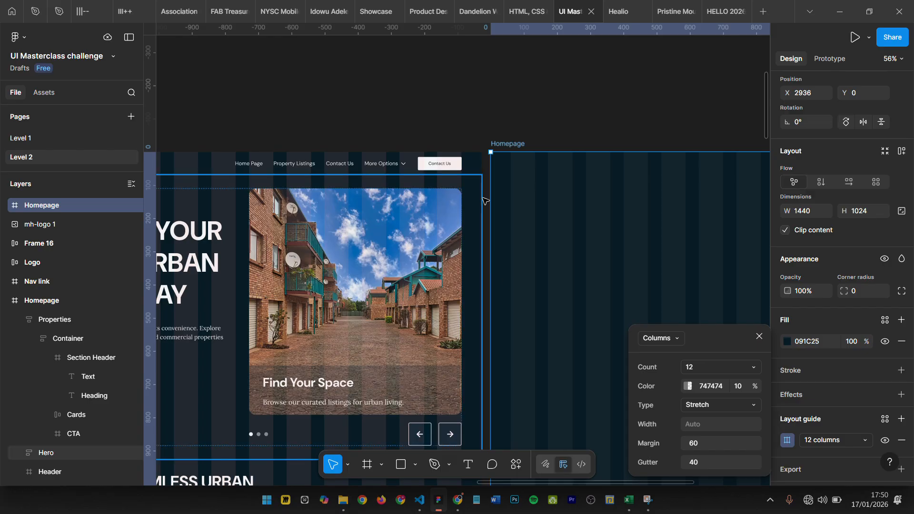
pyautogui.hscroll(8, 508, 195)
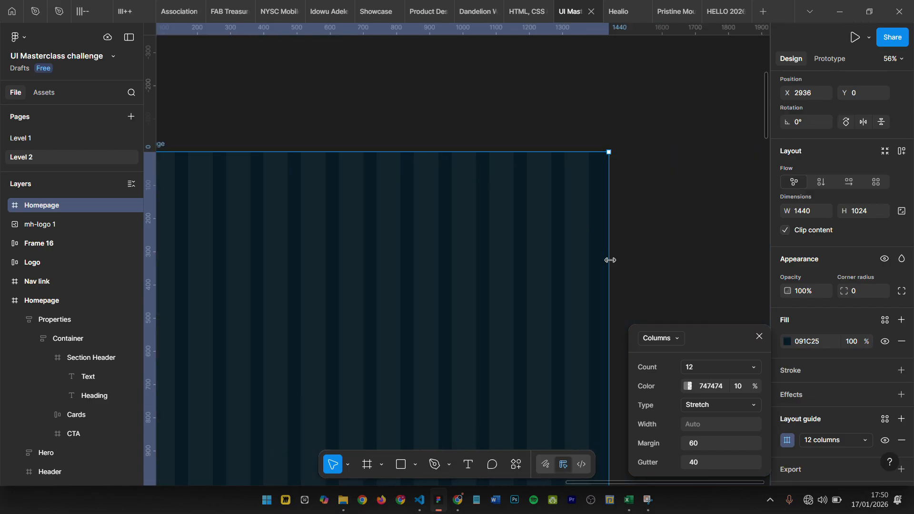
pyautogui.scroll(-2, 610, 260)
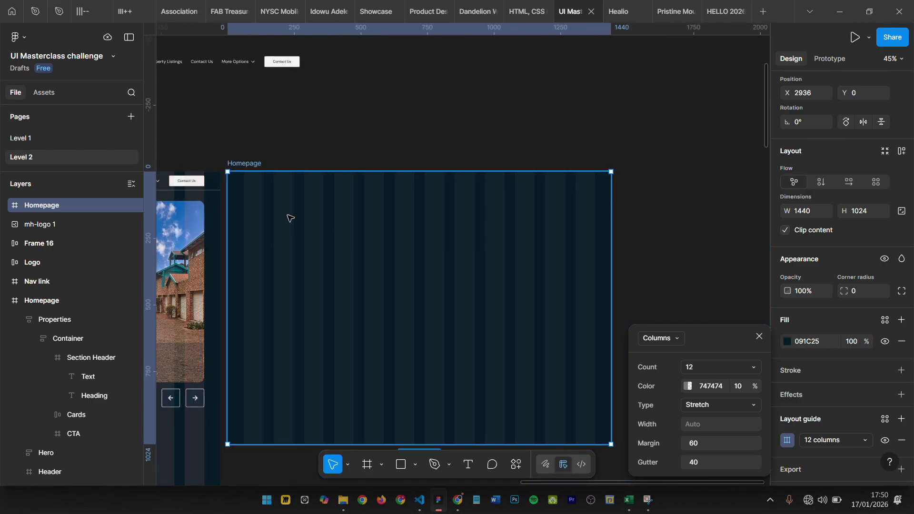
pyautogui.scroll(1, 565, 242)
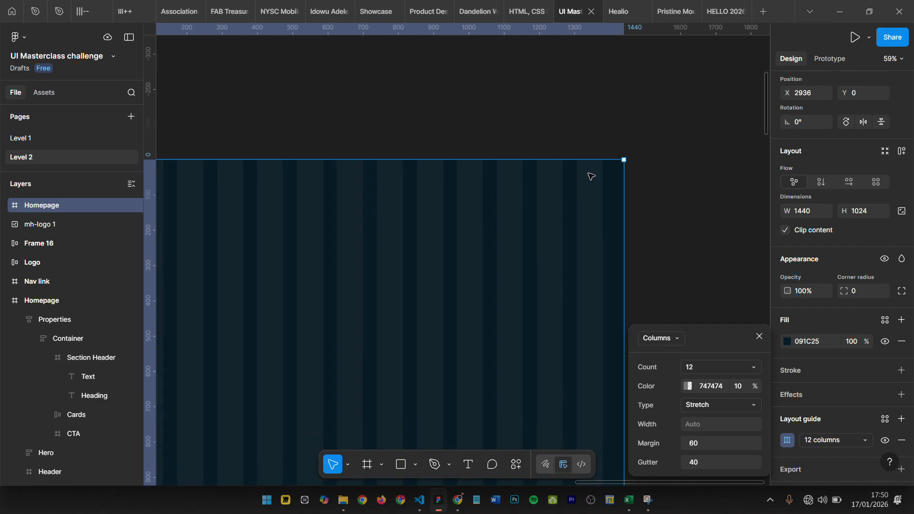
# - Close the column guide settings and deselect the new Homepage frame
pyautogui.scroll(-3, 592, 175)
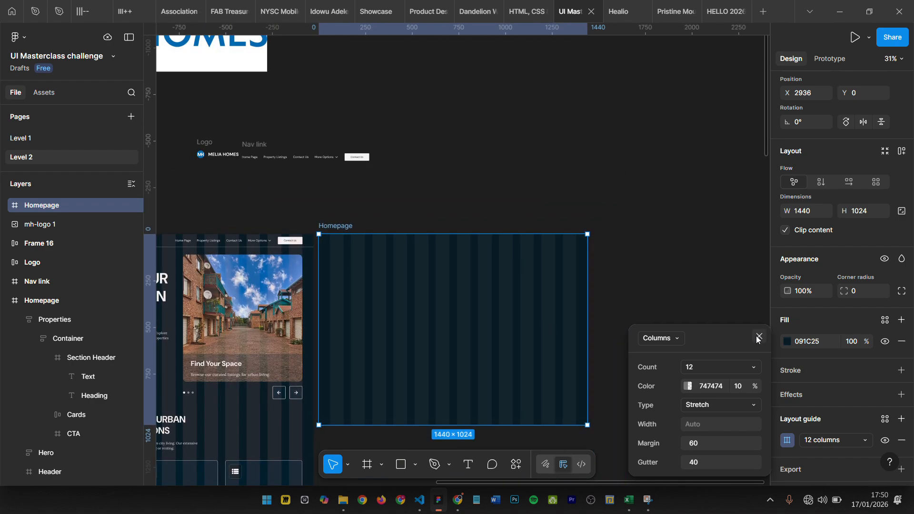
pyautogui.click(759, 336)
pyautogui.click(445, 200)
pyautogui.hscroll(-3, 445, 200)
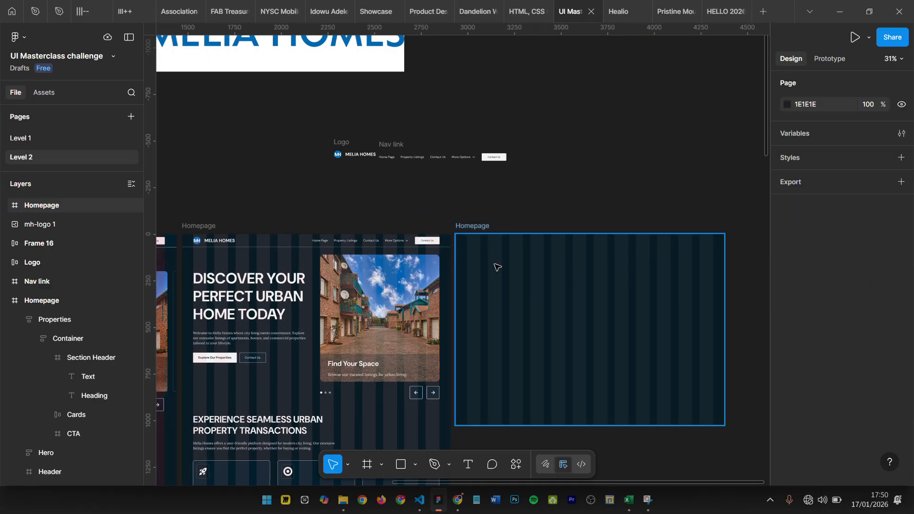
# - Draw a rectangle about 1320 × 282 spanning all twelve columns in the upper part of the new Homepage frame
pyautogui.scroll(3, 477, 249)
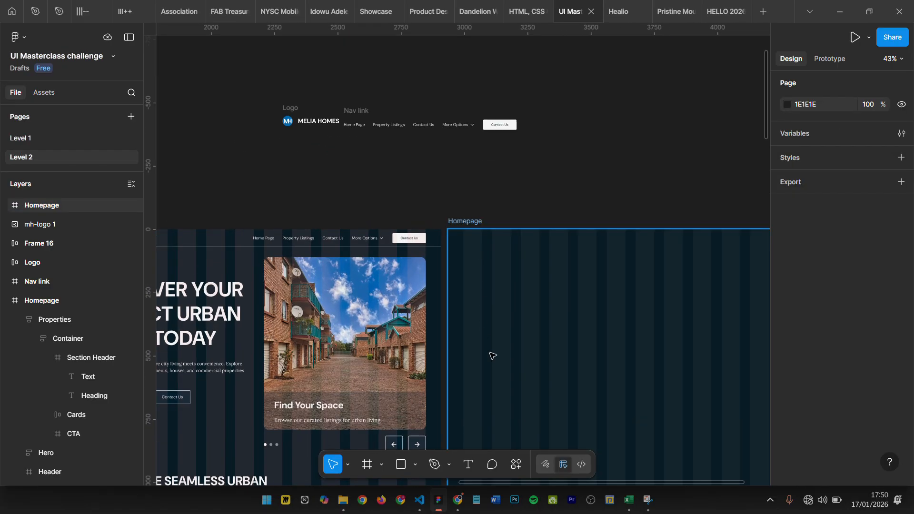
pyautogui.press('r')
pyautogui.moveTo(470, 263); pyautogui.dragTo(690, 334)
pyautogui.moveTo(364, 300)
pyautogui.mouseDown()
pyautogui.moveTo(349, 301)
pyautogui.moveTo(358, 302)
pyautogui.mouseUp()
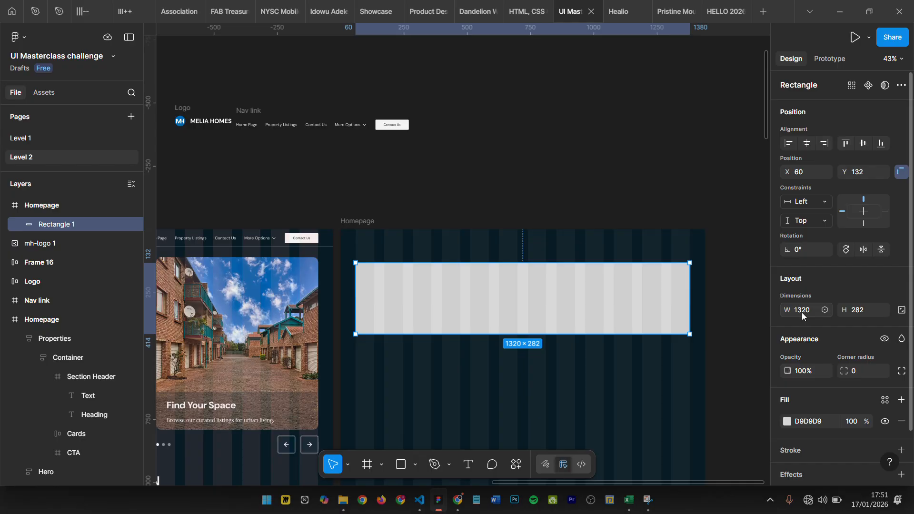
# - Duplicate the rectangle below itself and narrow the copy to about 1094 wide, spanning the ten inner columns
pyautogui.click(632, 400)
pyautogui.click(506, 327)
pyautogui.moveTo(506, 326); pyautogui.dragTo(514, 378)
pyautogui.moveTo(359, 397); pyautogui.dragTo(384, 397)
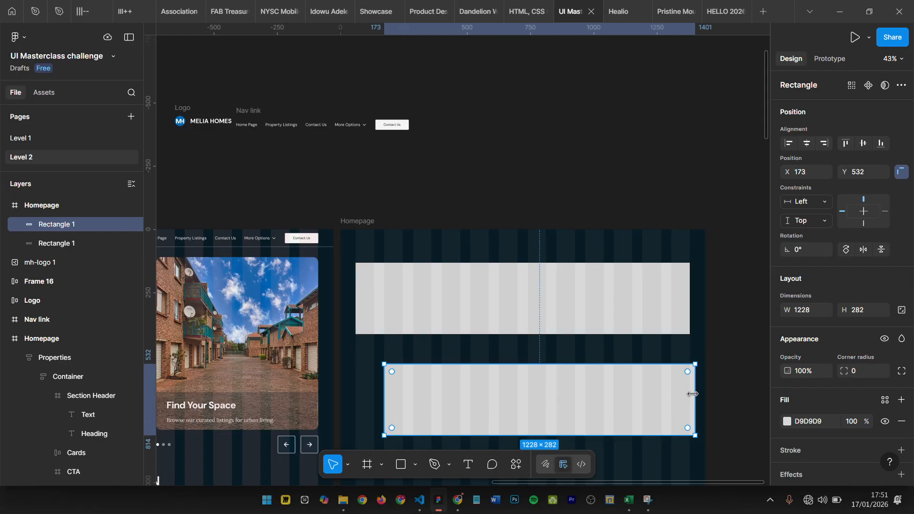
pyautogui.moveTo(695, 393); pyautogui.dragTo(662, 393)
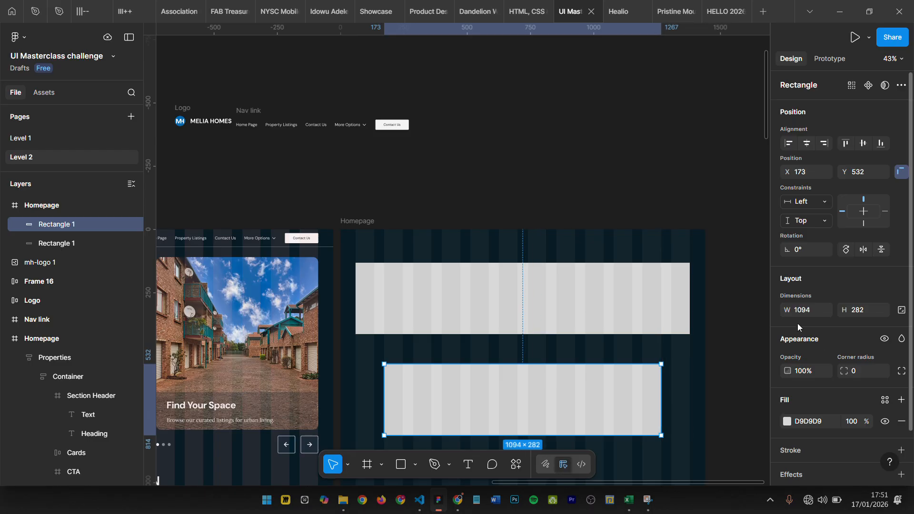
# - Delete both rectangles from the new Homepage frame
pyautogui.press('Delete')
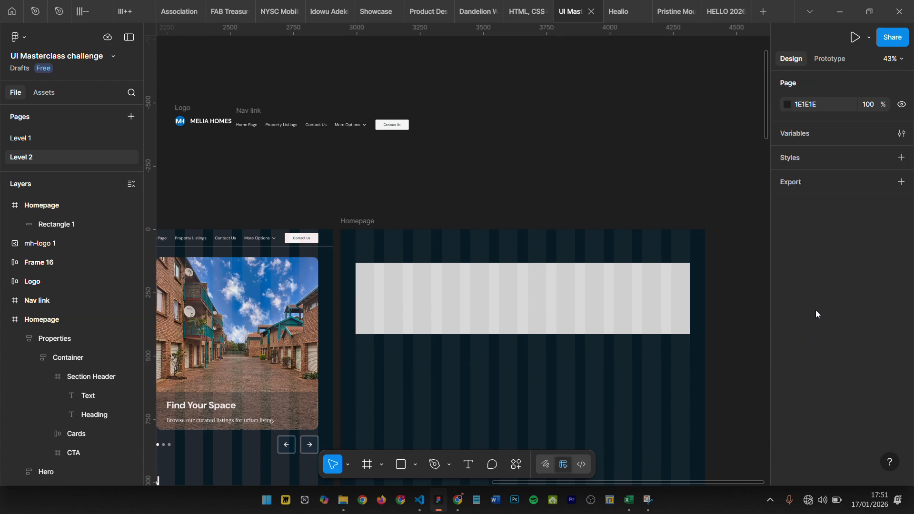
pyautogui.click(456, 278)
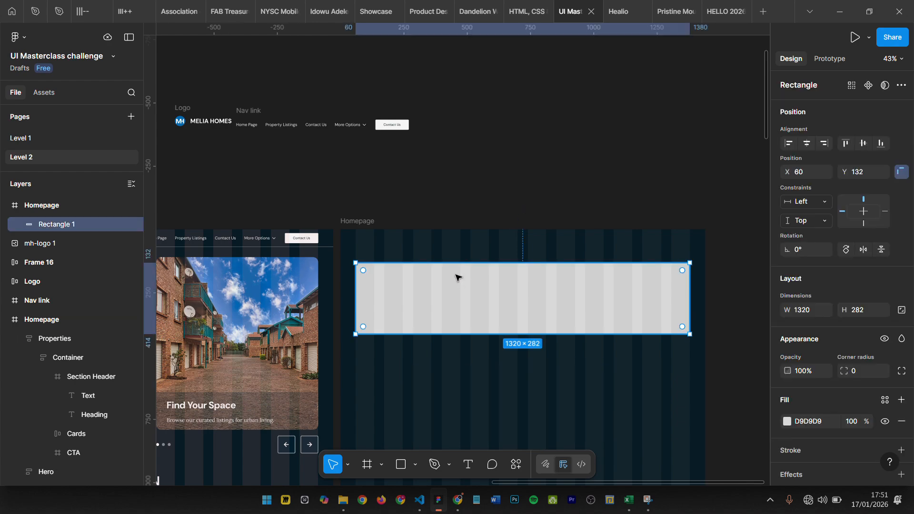
pyautogui.press('Delete')
# - Select the original Homepage's Header frame and check its size against the new Homepage frame
pyautogui.hscroll(-7, 325, 246)
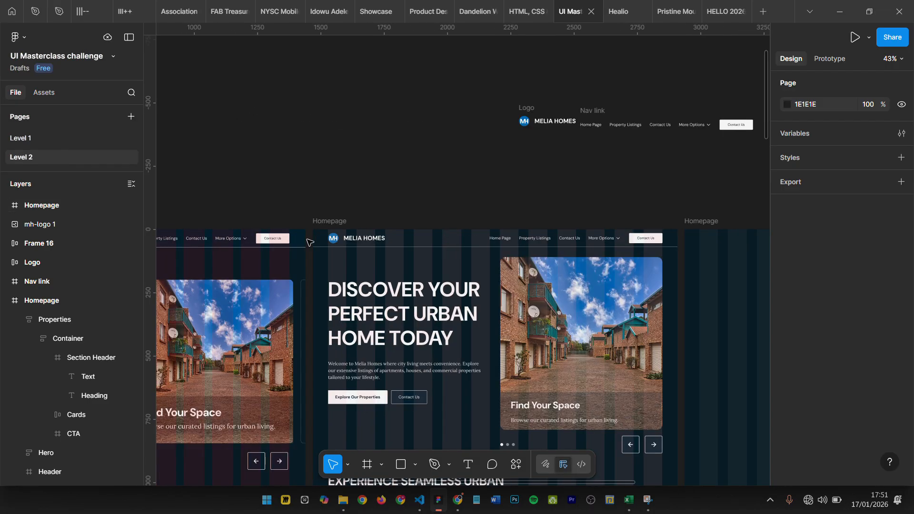
pyautogui.click(390, 240)
pyautogui.hscroll(1, 391, 240)
pyautogui.scroll(-2, 526, 222)
pyautogui.hscroll(3, 595, 201)
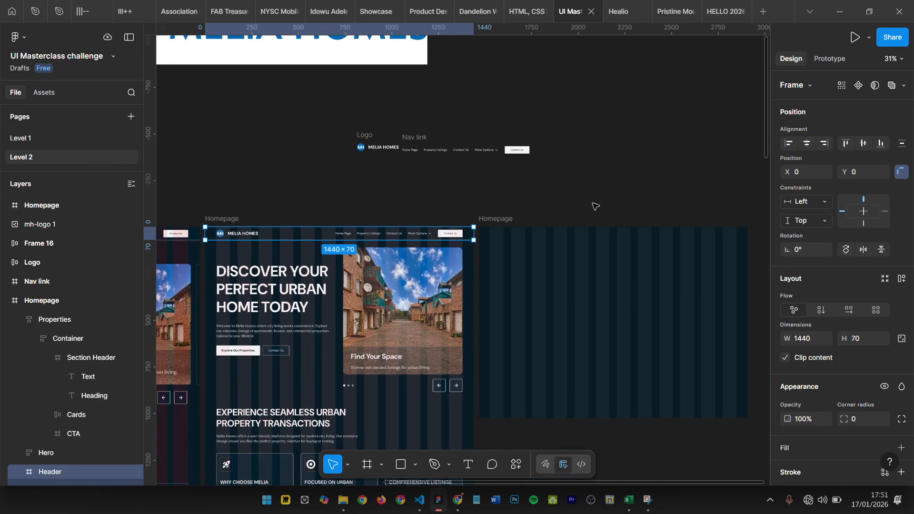
# - Draw a full-width frame about 1440 × 131 along the new Homepage's upper edge and delete it
pyautogui.click(594, 202)
pyautogui.press('f')
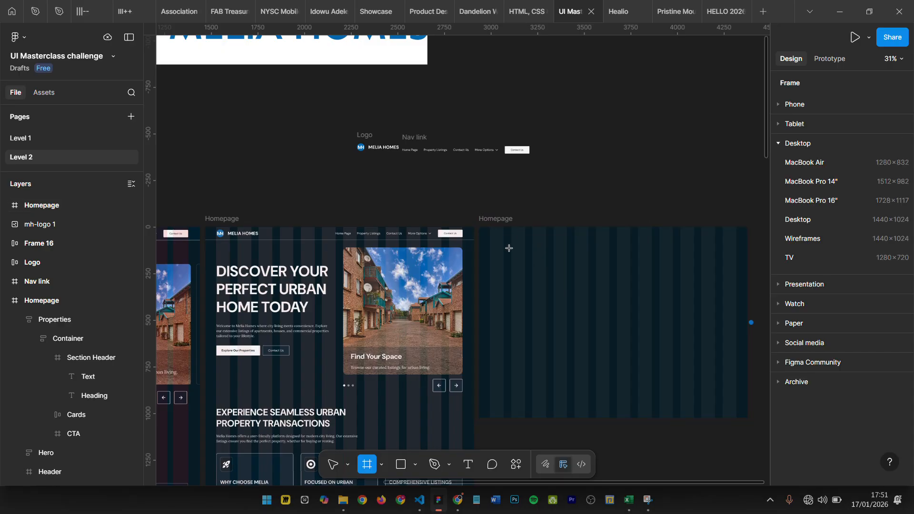
pyautogui.moveTo(479, 227); pyautogui.dragTo(747, 252)
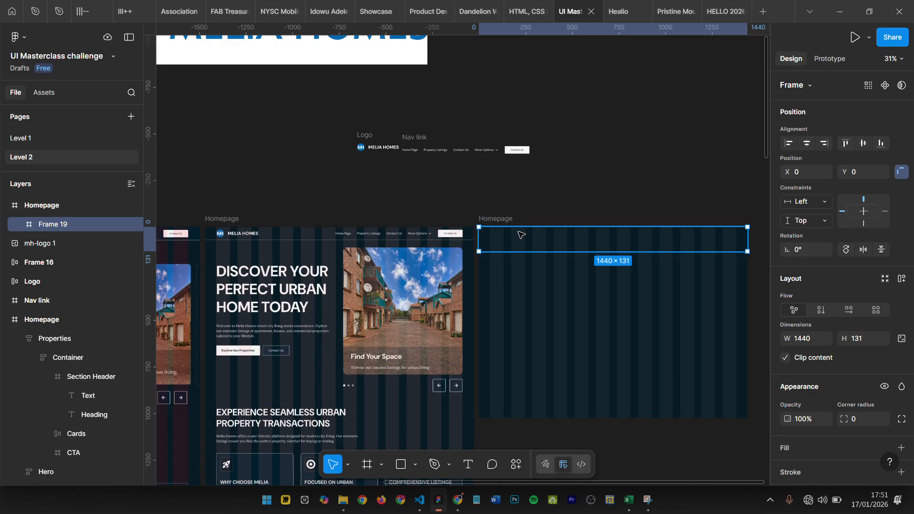
pyautogui.press('Delete')
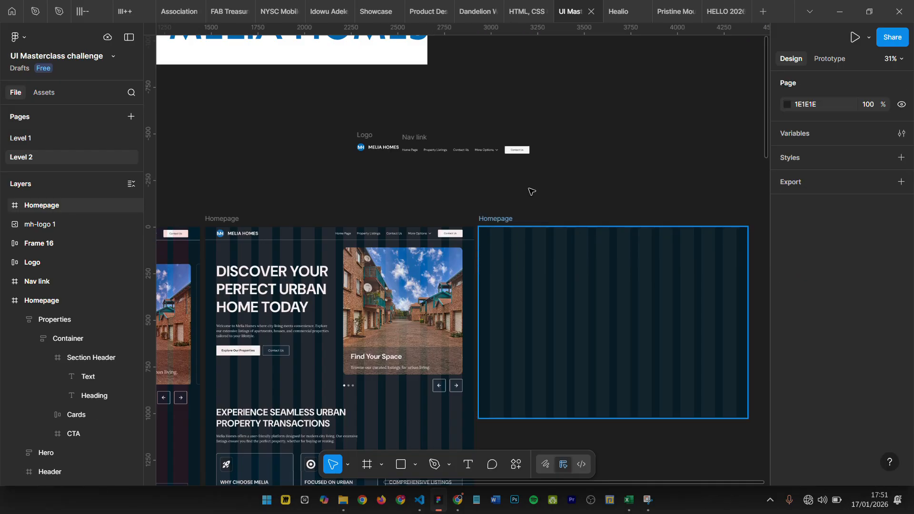
# - Place a copy of the original header's Nav link frame in the new Homepage at about X 685, Y 40
pyautogui.doubleClick(353, 234)
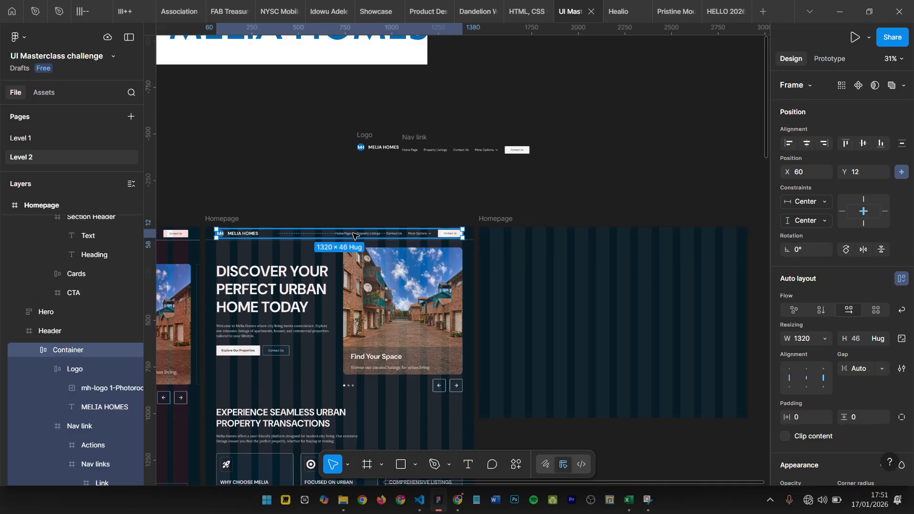
pyautogui.moveTo(356, 237); pyautogui.dragTo(633, 240)
pyautogui.hscroll(2, 619, 236)
pyautogui.scroll(3, 614, 237)
pyautogui.scroll(-2, 619, 238)
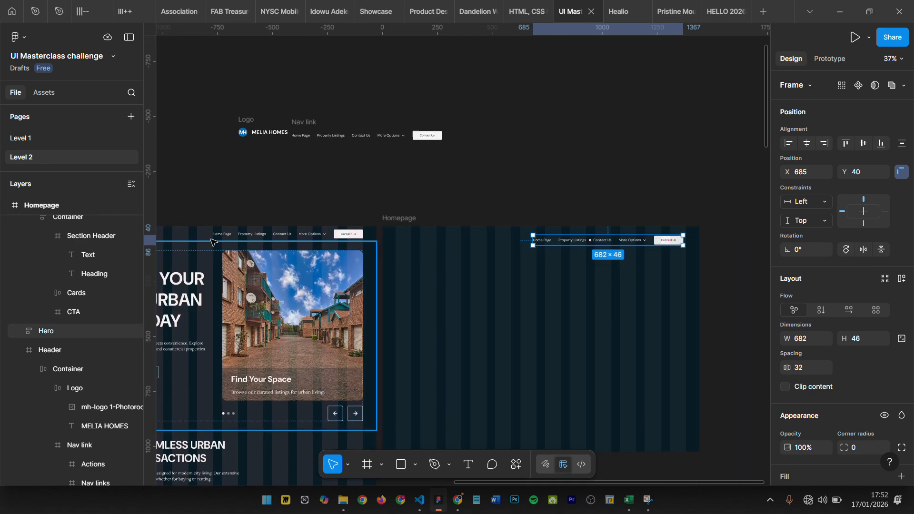
# - Place a copy of the original header's Logo frame in the new Homepage at about X 101, Y 47
pyautogui.hscroll(-4, 217, 244)
pyautogui.click(286, 236)
pyautogui.doubleClick(287, 236)
pyautogui.doubleClick(287, 236)
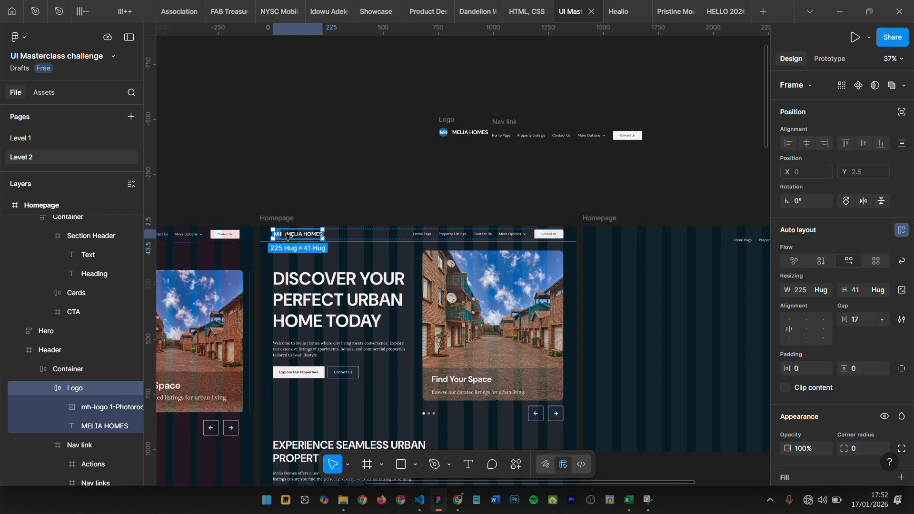
pyautogui.moveTo(293, 235); pyautogui.dragTo(617, 241)
pyautogui.hscroll(3, 595, 243)
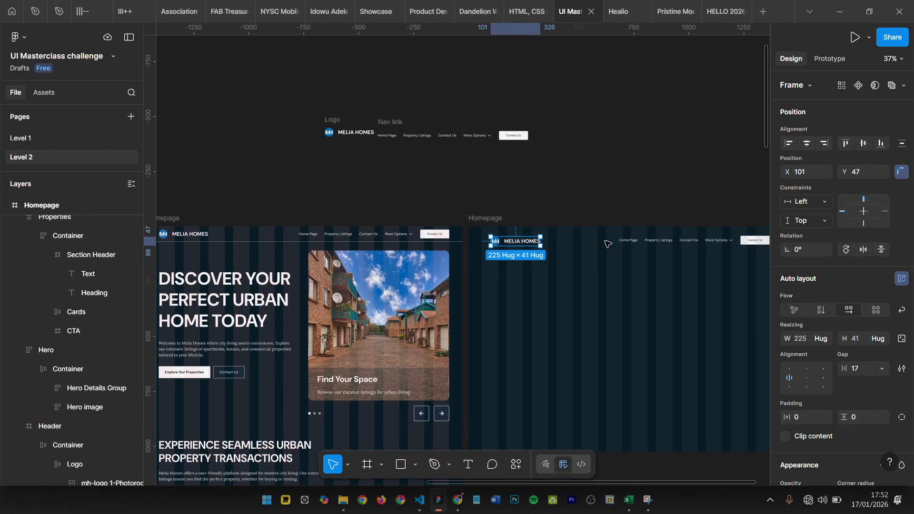
# - Wrap the copied Logo and Nav link in the new Homepage in one horizontal auto layout frame
pyautogui.scroll(2, 561, 246)
pyautogui.hscroll(5, 561, 247)
pyautogui.scroll(-3, 618, 198)
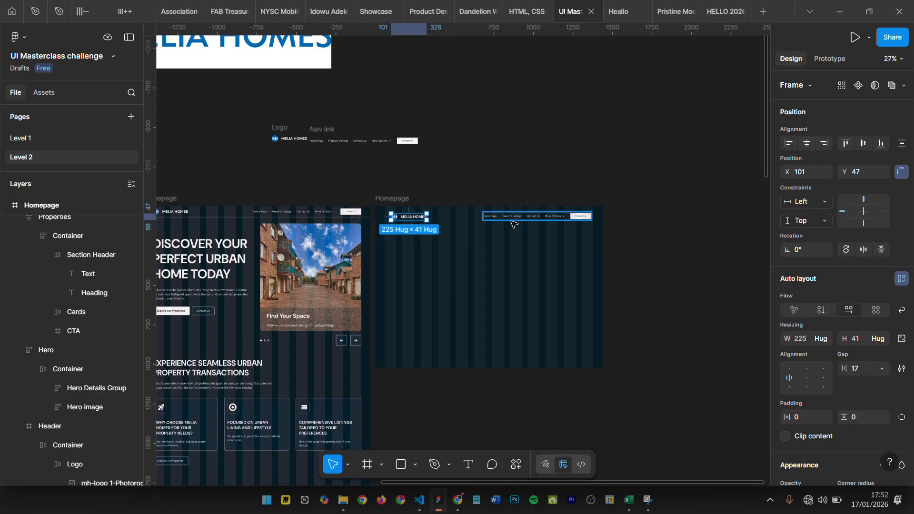
pyautogui.click(512, 221)
pyautogui.scroll(4, 512, 221)
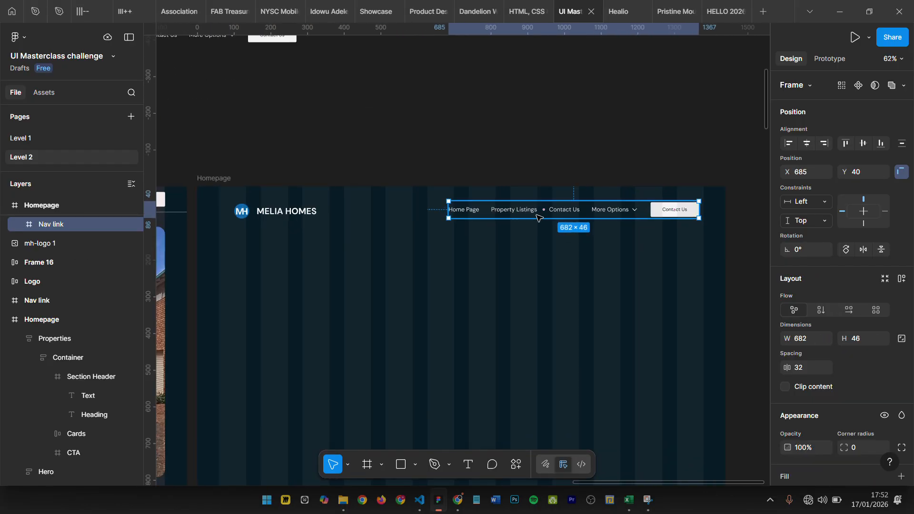
pyautogui.click(19, 225)
pyautogui.click(19, 227)
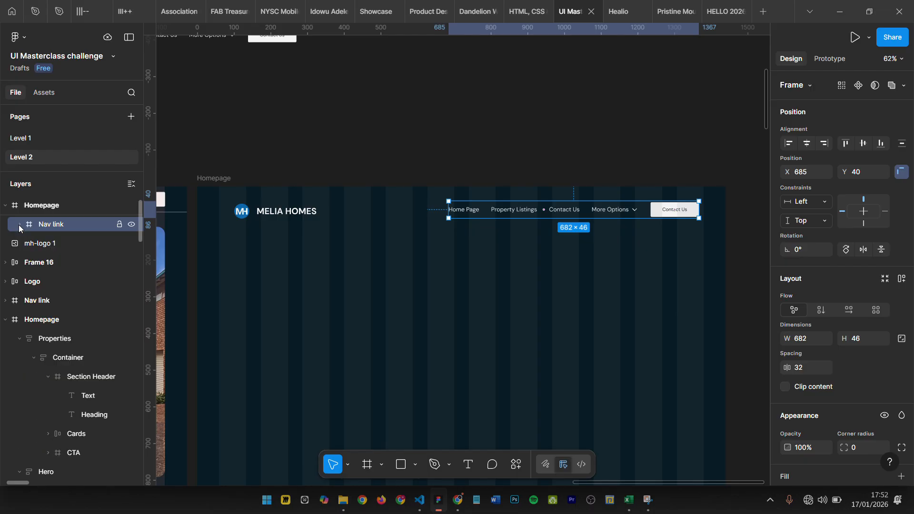
pyautogui.click(272, 211)
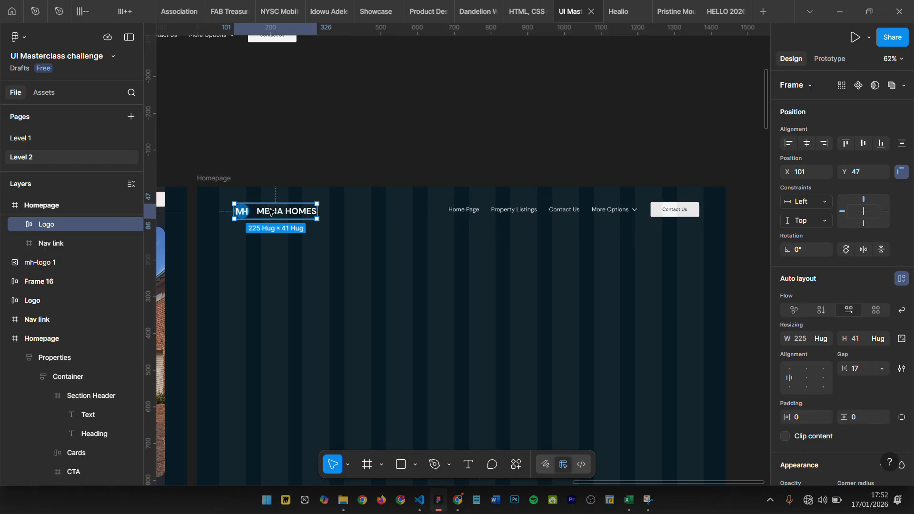
pyautogui.keyDown('shift'); pyautogui.click(468, 212); pyautogui.keyUp('shift')
pyautogui.hotkey('shift', 'a')
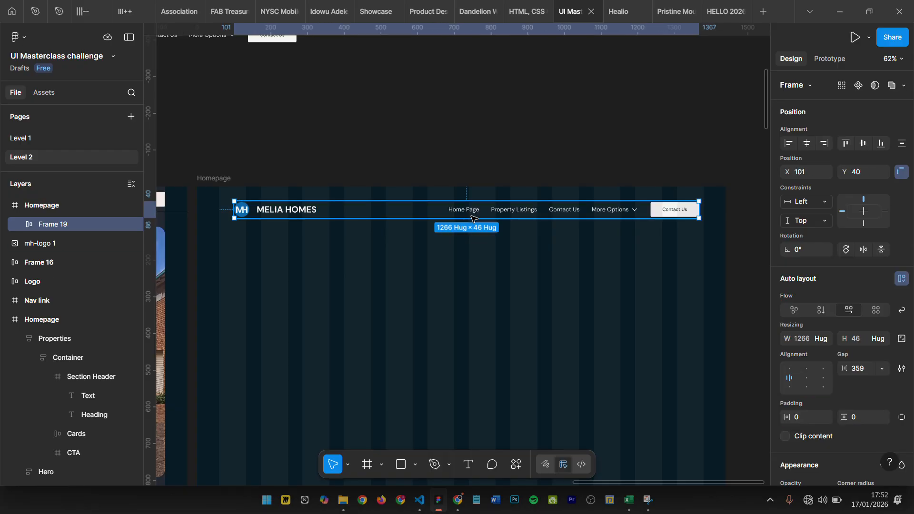
# - Set the width of the header's auto layout frame to 1320
pyautogui.click(802, 338)
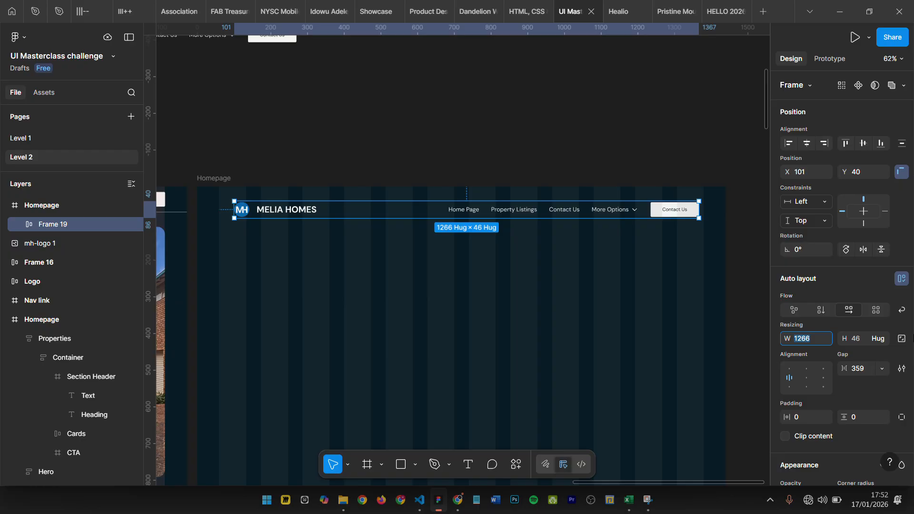
pyautogui.write('1')
pyautogui.press('Return')
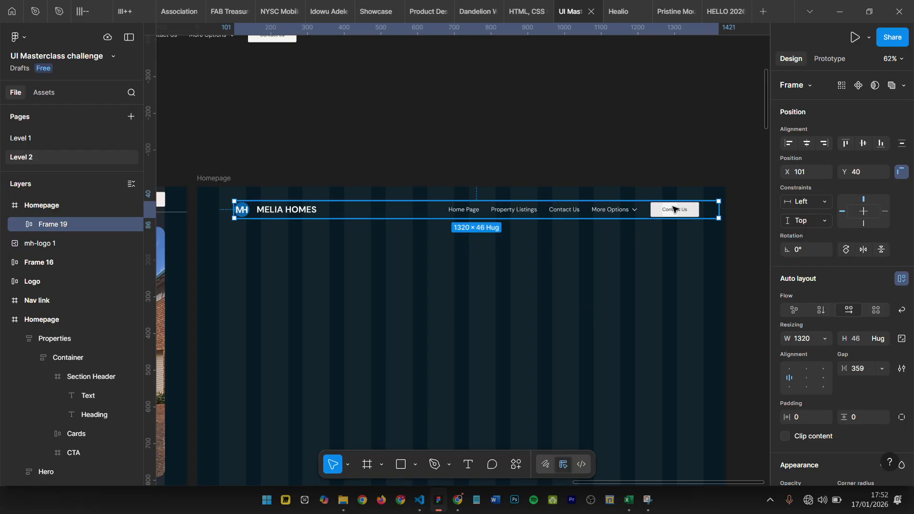
# - Move the header's auto layout frame to X 60, Y 34 so it starts at the first column
pyautogui.scroll(2, 720, 210)
pyautogui.scroll(-4, 749, 201)
pyautogui.scroll(2, 516, 218)
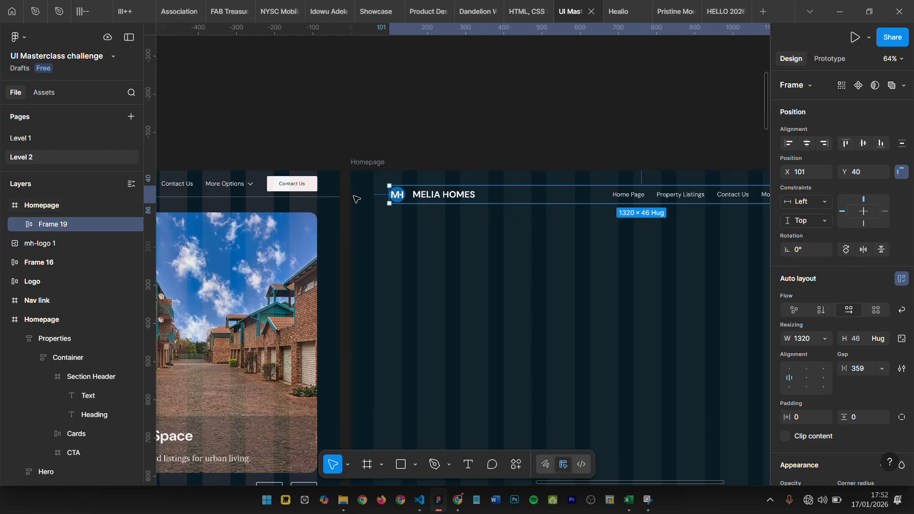
pyautogui.scroll(5, 376, 199)
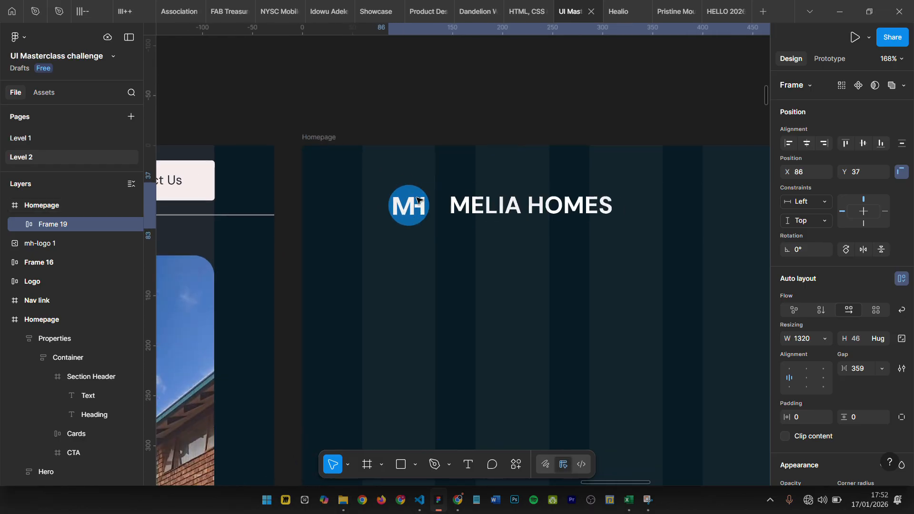
pyautogui.moveTo(416, 198); pyautogui.dragTo(385, 198)
# - Measure the distances from the header's auto layout frame to both side edges of the new Homepage
pyautogui.press('alt')
pyautogui.hscroll(5, 357, 185)
pyautogui.scroll(-2, 481, 188)
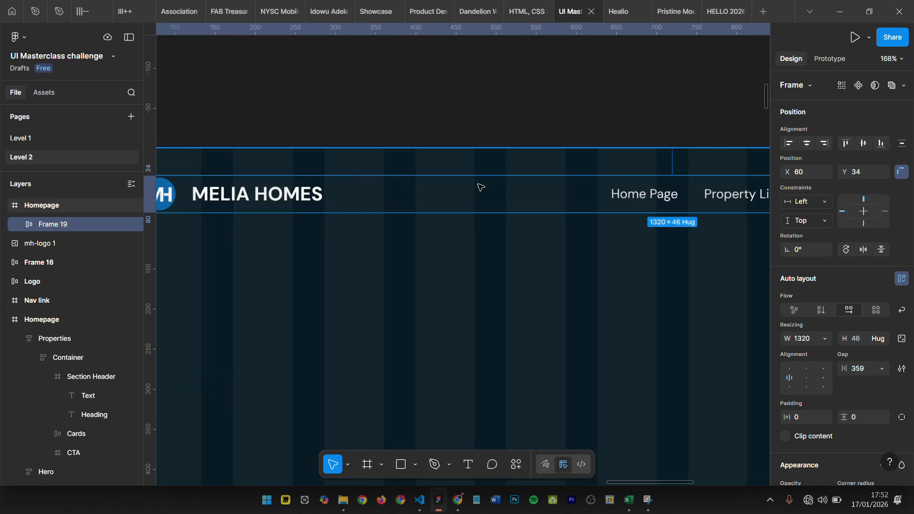
pyautogui.scroll(-3, 481, 188)
pyautogui.hscroll(6, 508, 190)
pyautogui.press('alt')
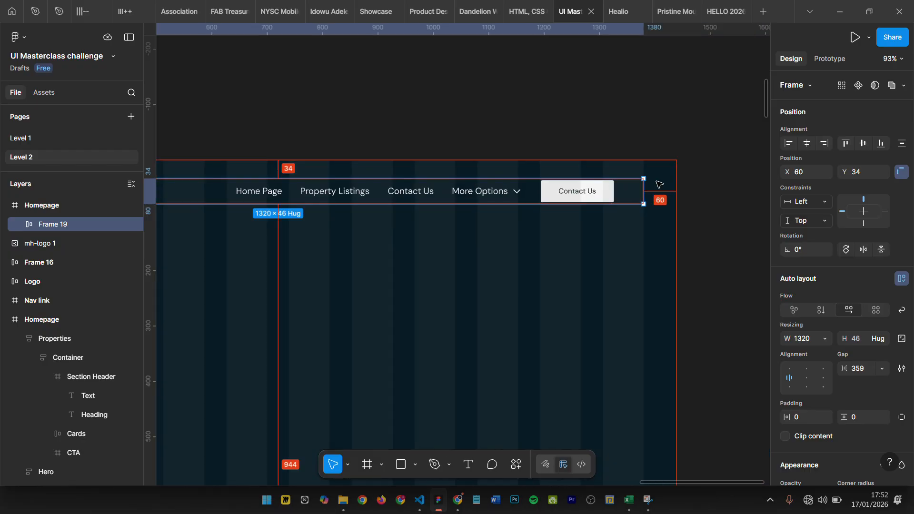
pyautogui.hscroll(-9, 665, 185)
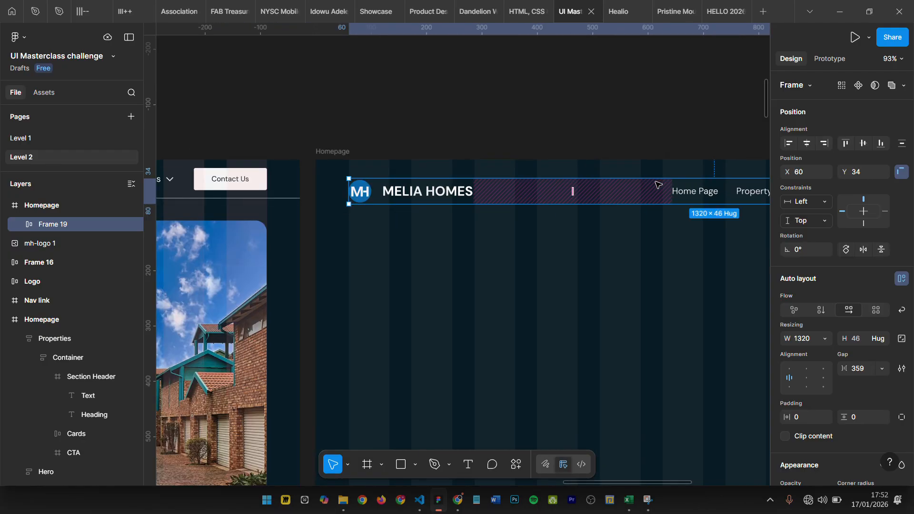
pyautogui.hscroll(4, 524, 200)
pyautogui.hscroll(-5, 350, 198)
pyautogui.press('alt')
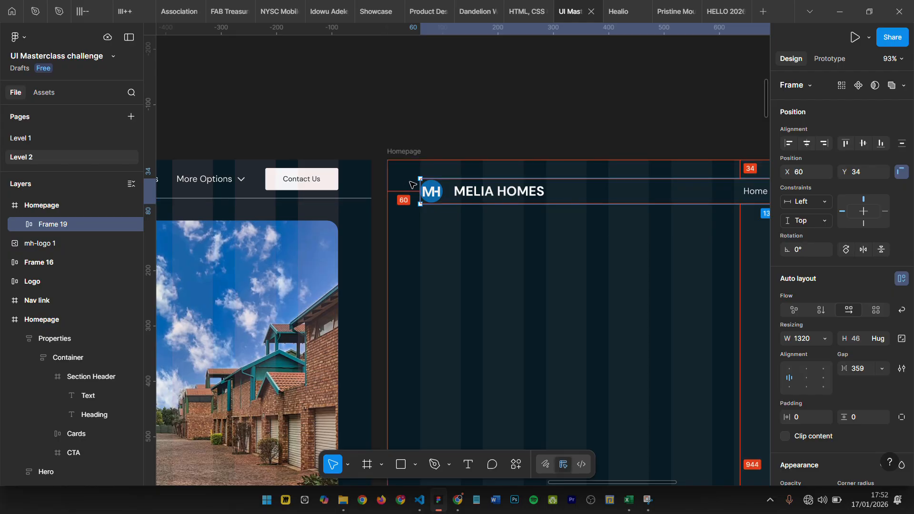
# - Examine the header auto layout frame's appearance settings and how its ends line up with the column guide
pyautogui.hscroll(6, 412, 184)
pyautogui.scroll(-3, 402, 191)
pyautogui.scroll(-6, 814, 380)
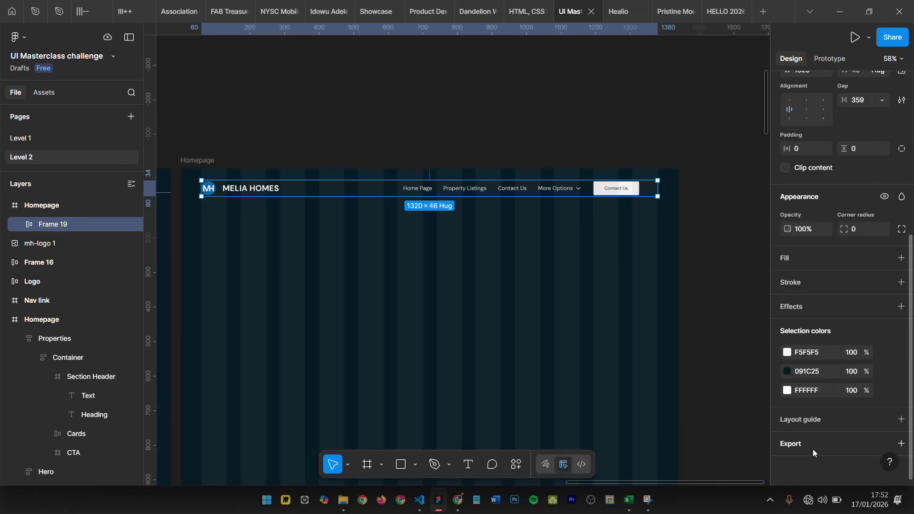
pyautogui.hscroll(-5, 662, 190)
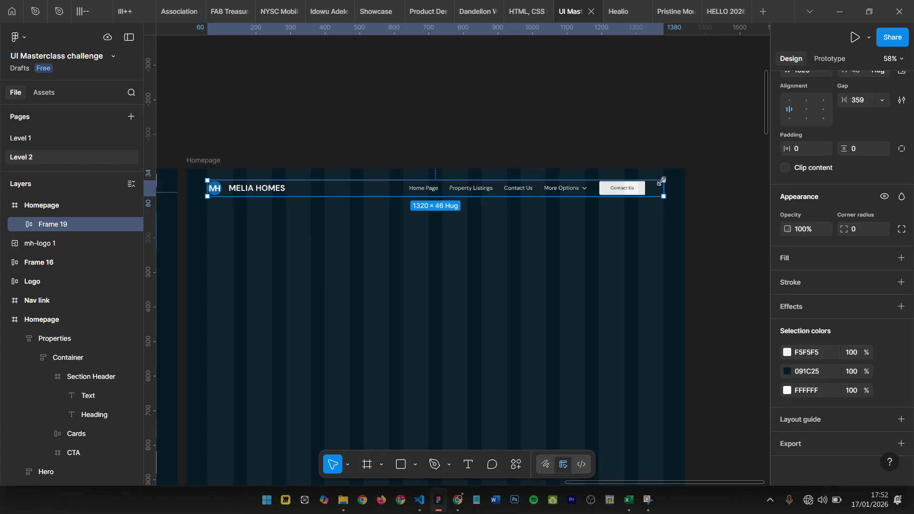
pyautogui.hscroll(7, 670, 202)
pyautogui.hscroll(-7, 675, 202)
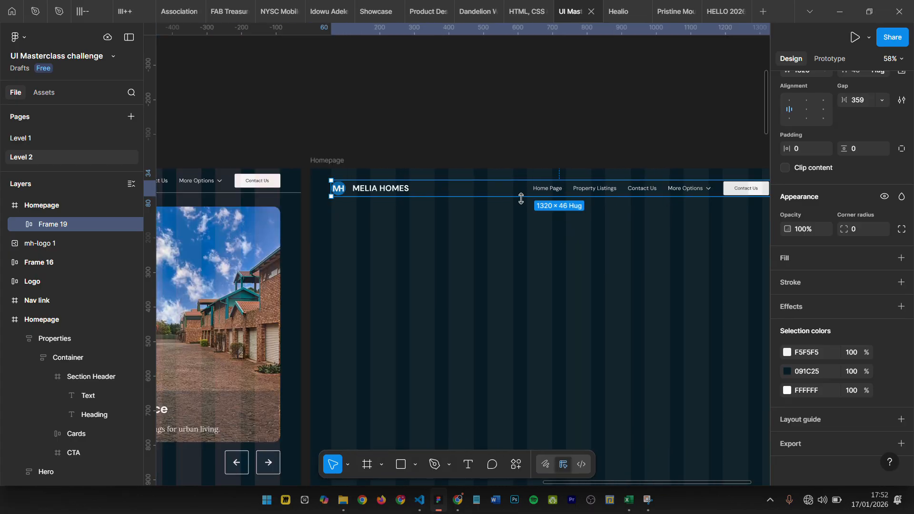
pyautogui.scroll(6, 362, 190)
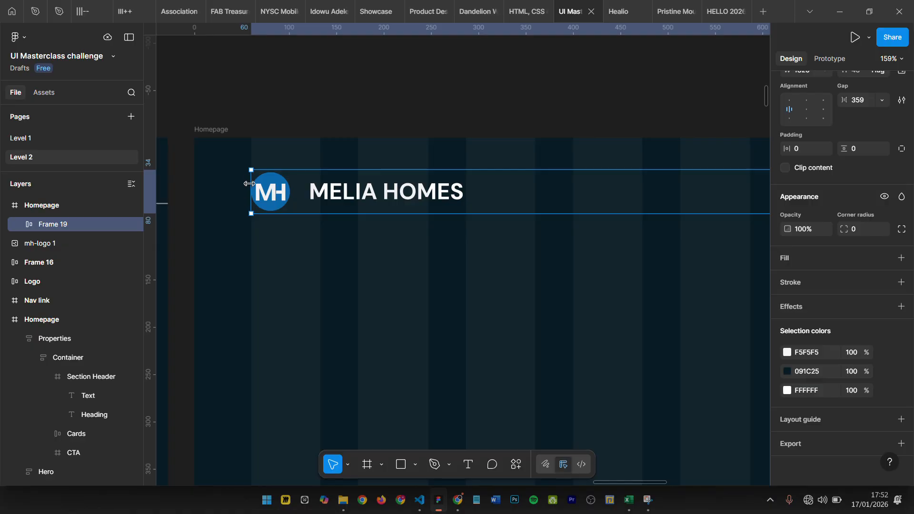
pyautogui.scroll(-8, 271, 200)
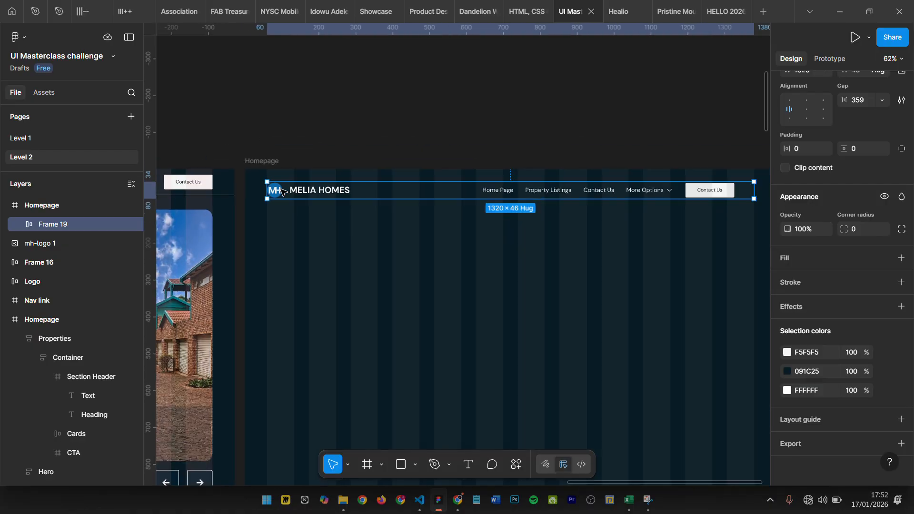
# - Set the gap of the header's auto layout frame to Auto so the logo and nav links spread to its ends
pyautogui.scroll(4, 540, 172)
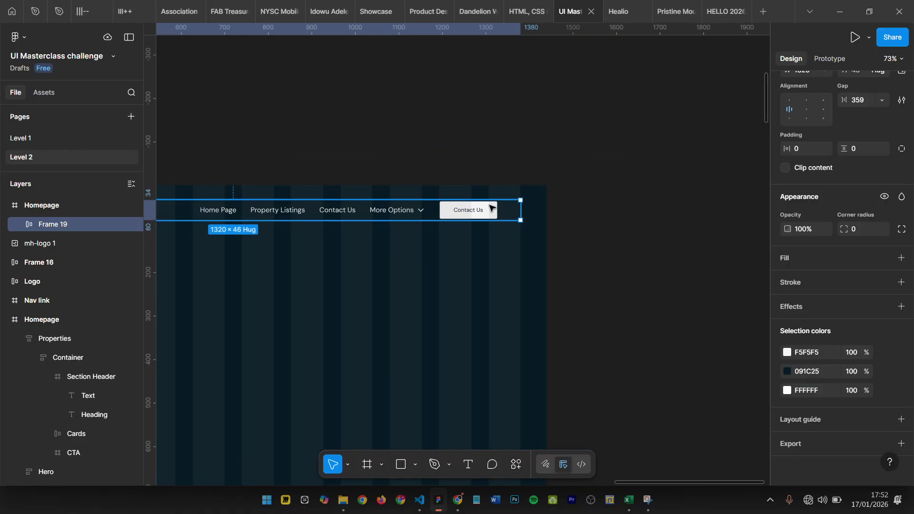
pyautogui.scroll(-4, 646, 184)
pyautogui.click(858, 100)
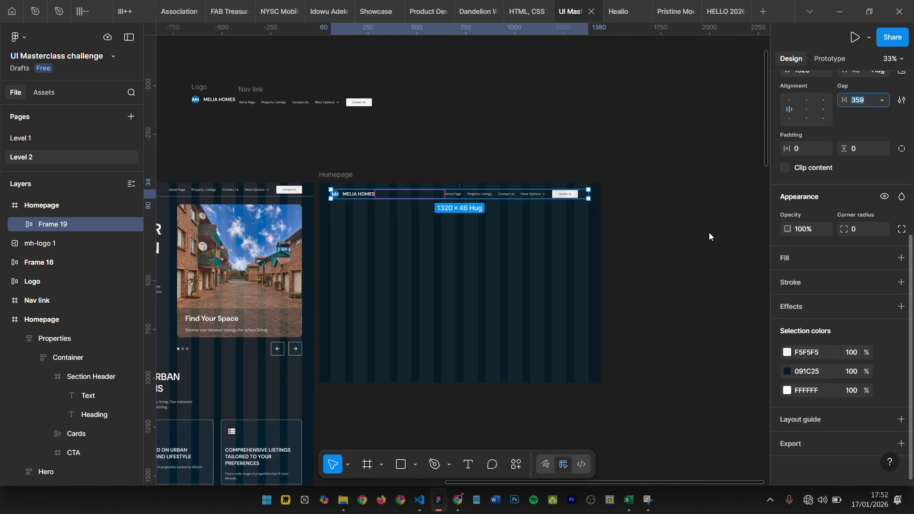
pyautogui.click(41, 224)
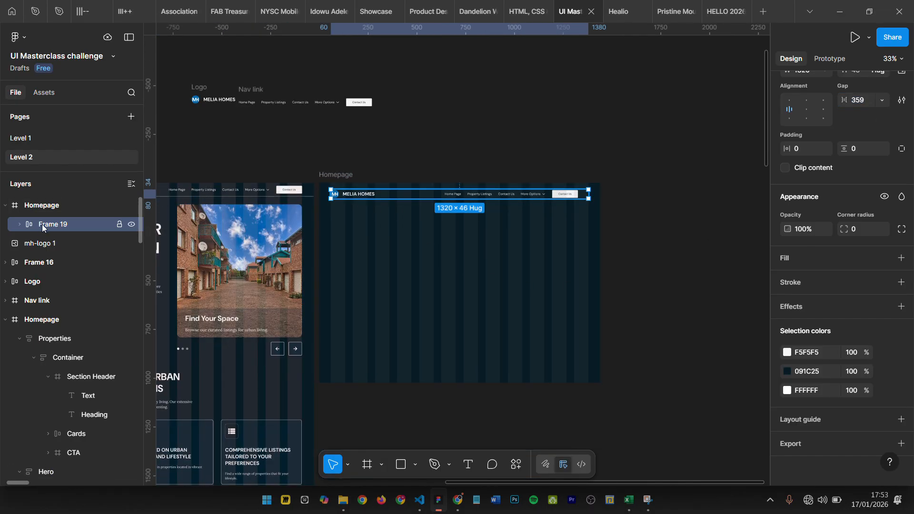
pyautogui.click(857, 100)
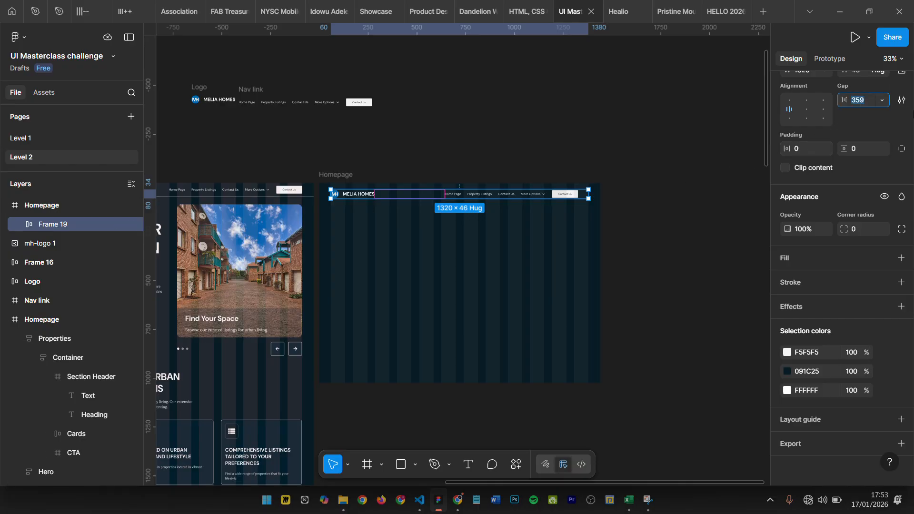
pyautogui.press('Return')
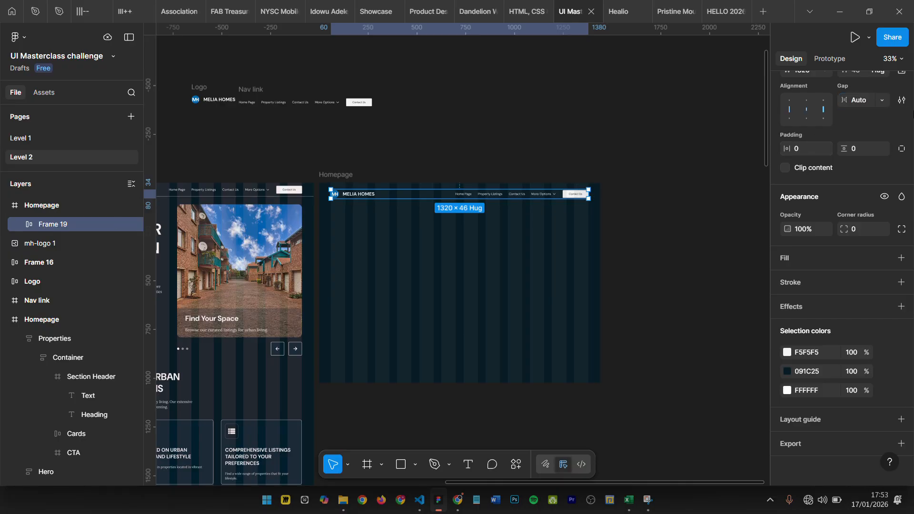
# - Rename the header's auto layout frame as Container
pyautogui.scroll(2, 417, 227)
pyautogui.scroll(2, 416, 227)
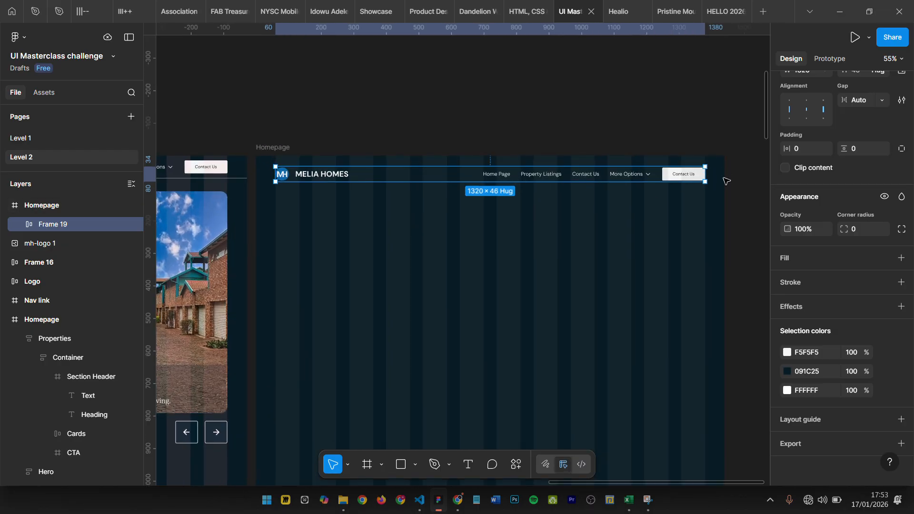
pyautogui.scroll(3, 718, 171)
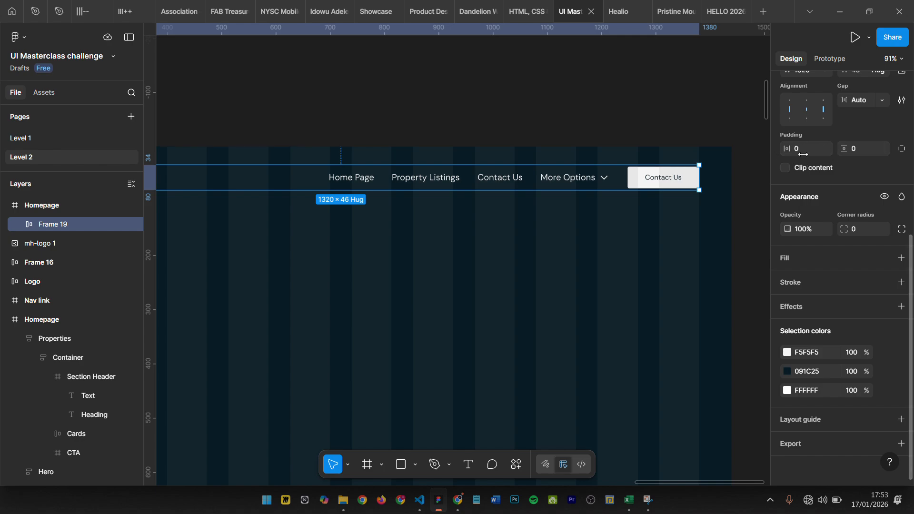
pyautogui.hscroll(-3, 555, 198)
pyautogui.scroll(-4, 588, 157)
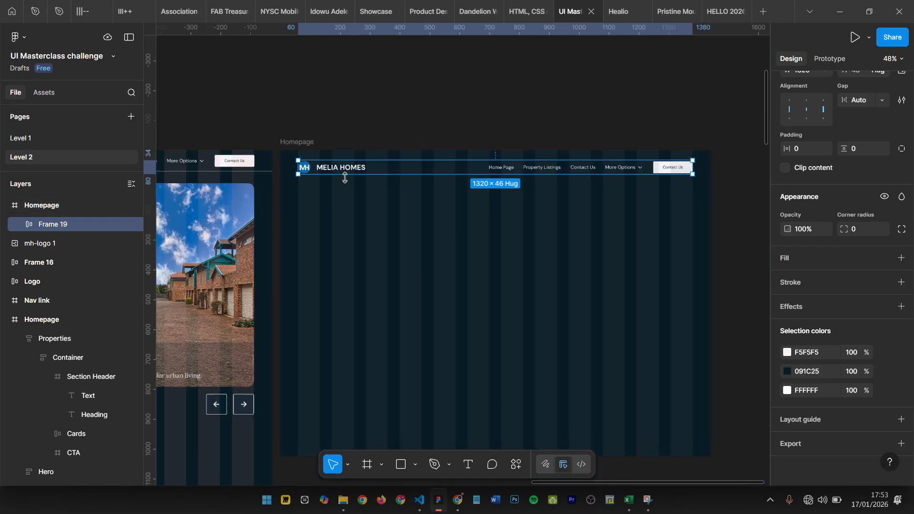
pyautogui.scroll(4, 344, 178)
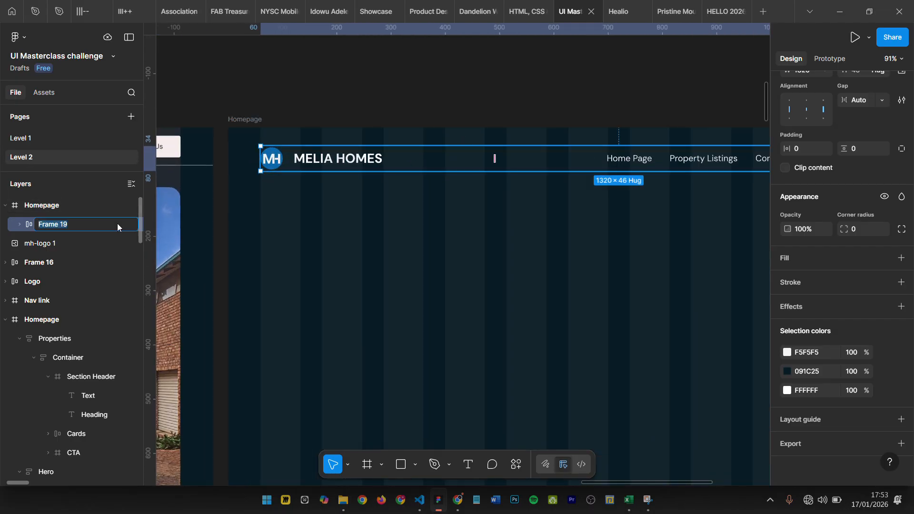
pyautogui.write('Contai')
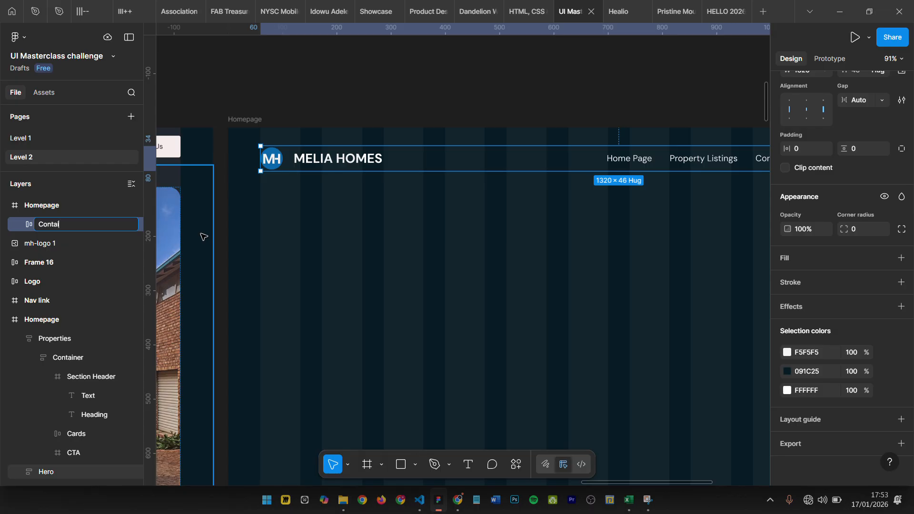
pyautogui.write('ner')
pyautogui.press('Return')
# - Place copies of the Container's nav link and logo frames on the empty canvas above the new Homepage
pyautogui.scroll(-3, 386, 245)
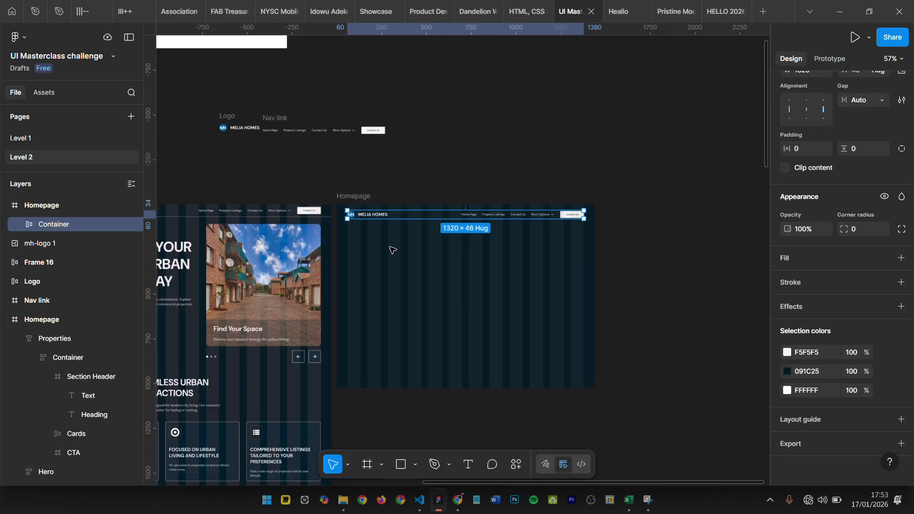
pyautogui.scroll(-2, 392, 250)
pyautogui.scroll(3, 351, 184)
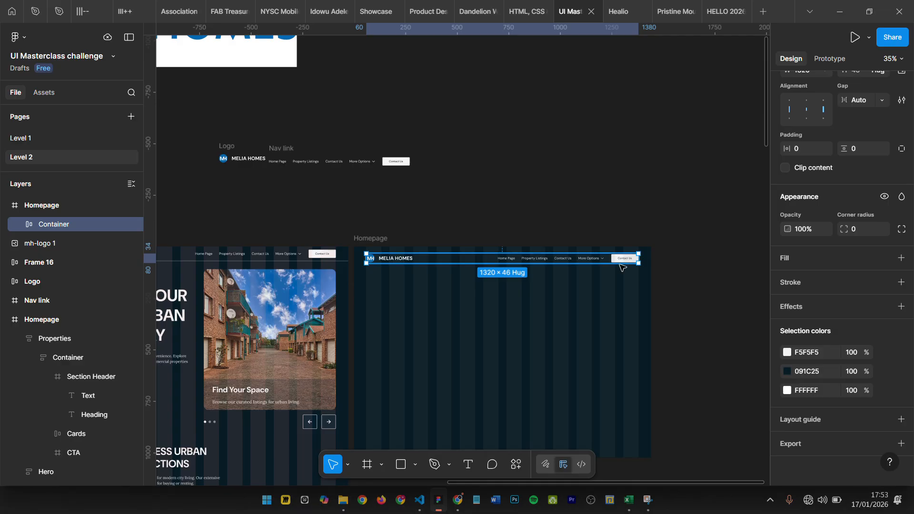
pyautogui.click(565, 259)
pyautogui.moveTo(553, 259); pyautogui.dragTo(643, 164)
pyautogui.click(384, 259)
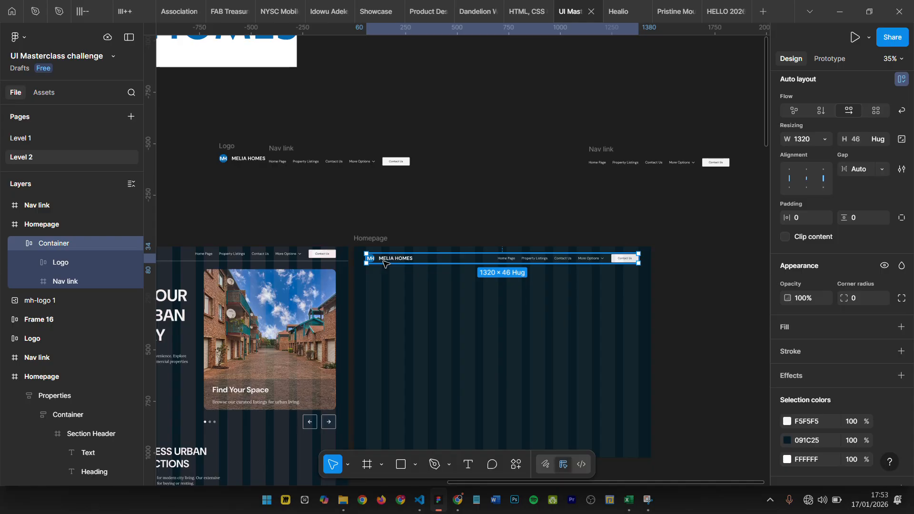
pyautogui.click(384, 262)
pyautogui.moveTo(383, 261); pyautogui.dragTo(541, 161)
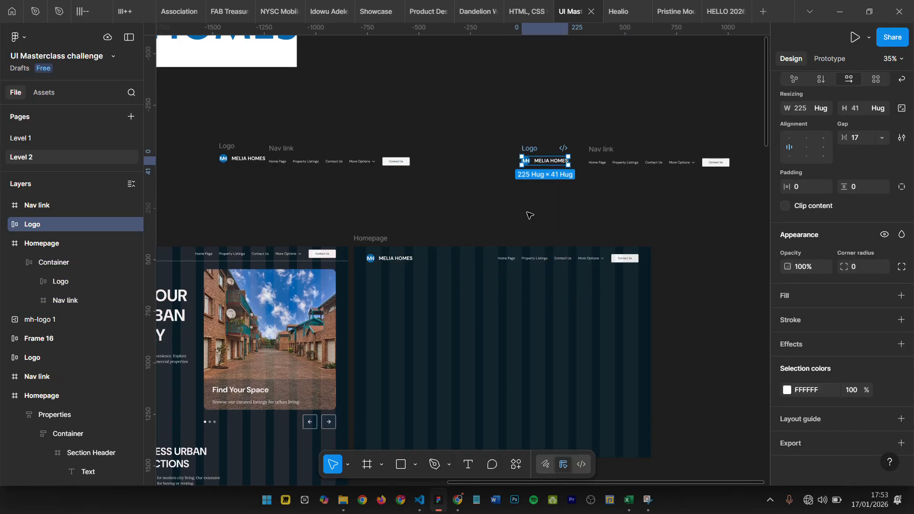
pyautogui.click(528, 217)
# - Compare the new Homepage's header container with the full-width header section of the original Homepage design
pyautogui.scroll(1, 529, 218)
pyautogui.scroll(2, 528, 218)
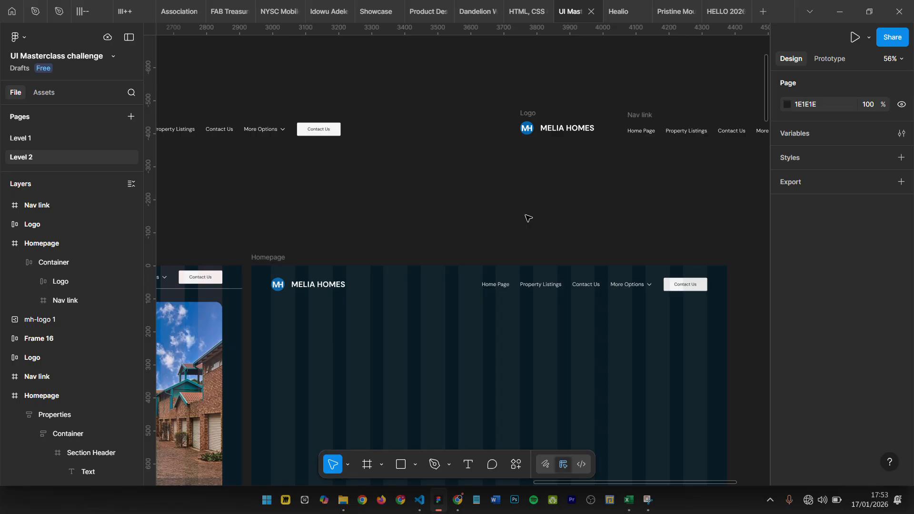
pyautogui.click(326, 290)
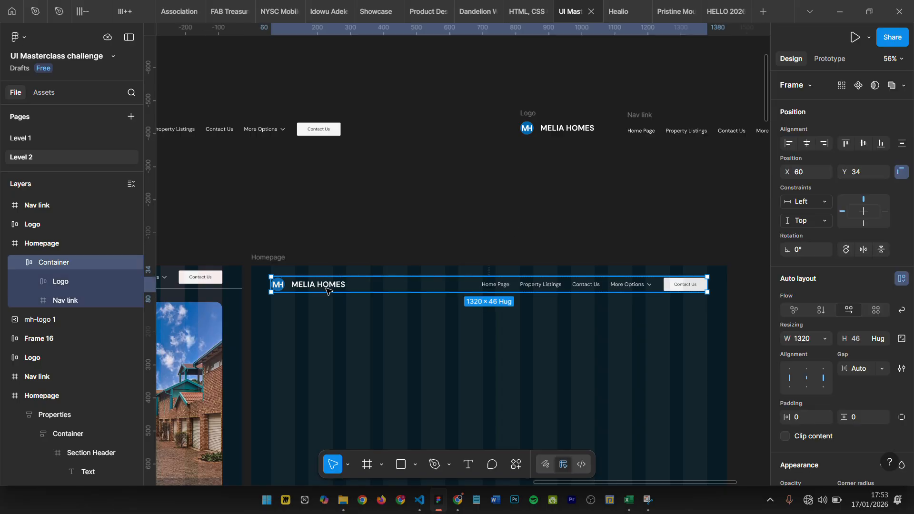
pyautogui.scroll(-5, 413, 222)
pyautogui.scroll(3, 391, 213)
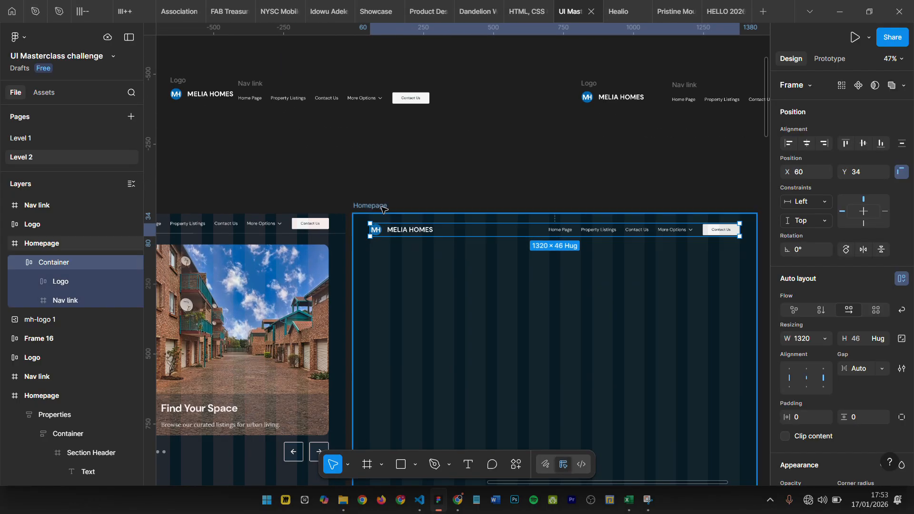
pyautogui.hscroll(-2, 398, 203)
pyautogui.hscroll(-5, 400, 203)
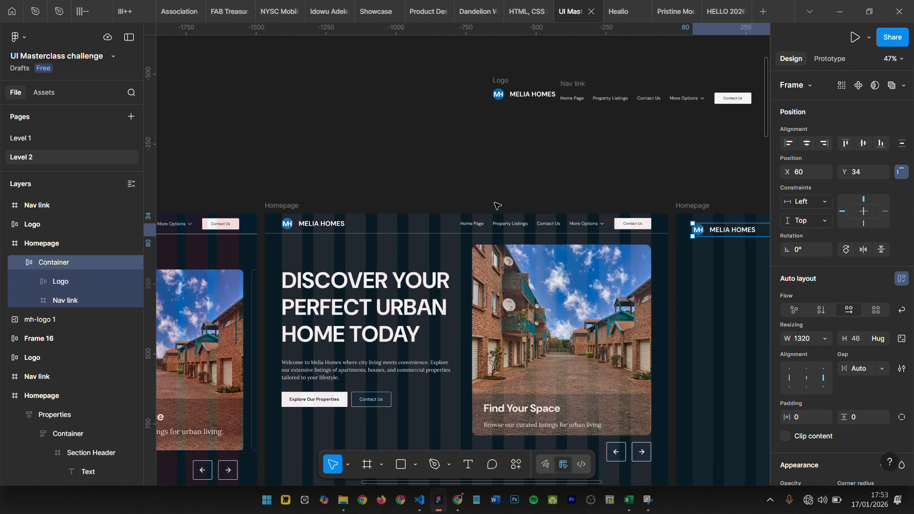
pyautogui.hscroll(4, 490, 205)
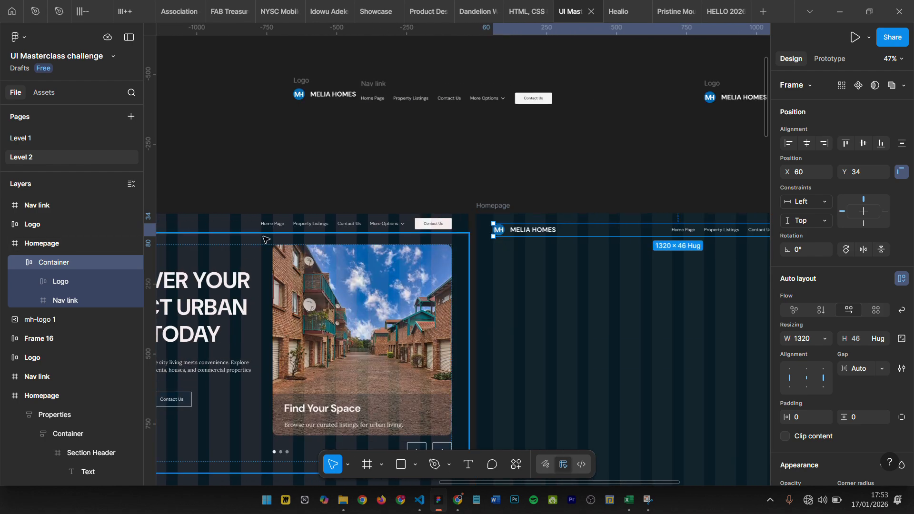
pyautogui.hscroll(-3, 481, 204)
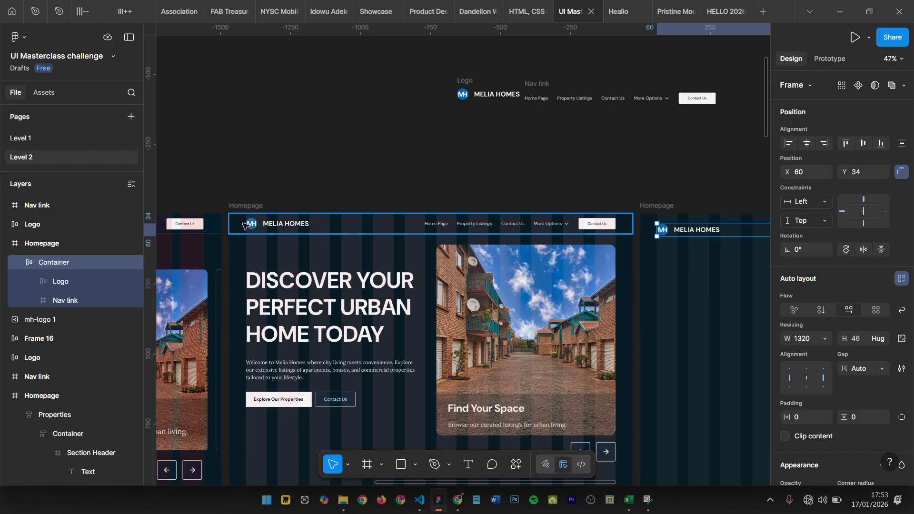
pyautogui.hscroll(7, 485, 198)
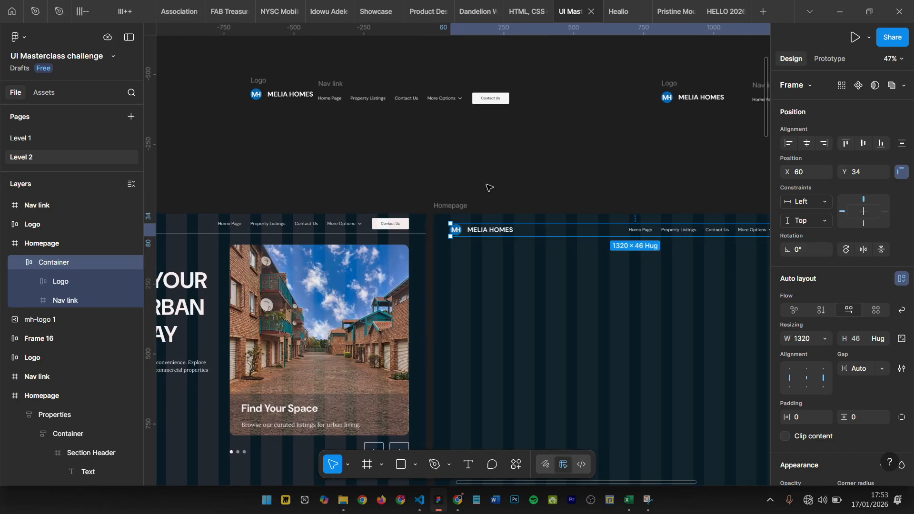
# - Draw a frame about 125 high around the Container at the top edge of the new Homepage, spanning its full 1440 width
pyautogui.click(489, 187)
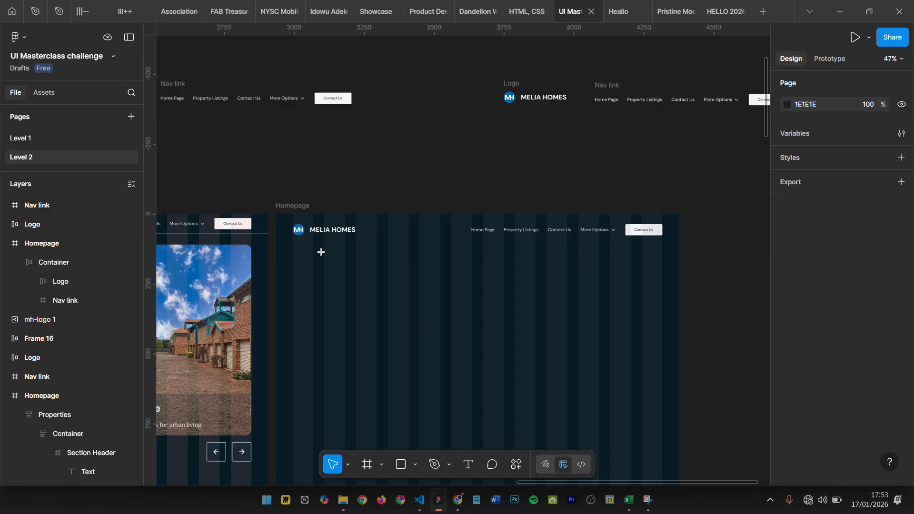
pyautogui.press('f')
pyautogui.moveTo(276, 214); pyautogui.dragTo(679, 248)
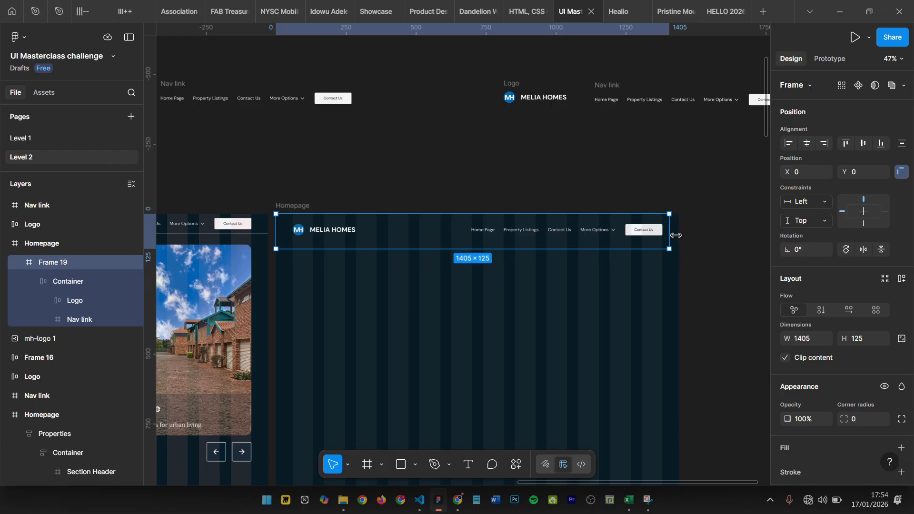
pyautogui.press('alt')
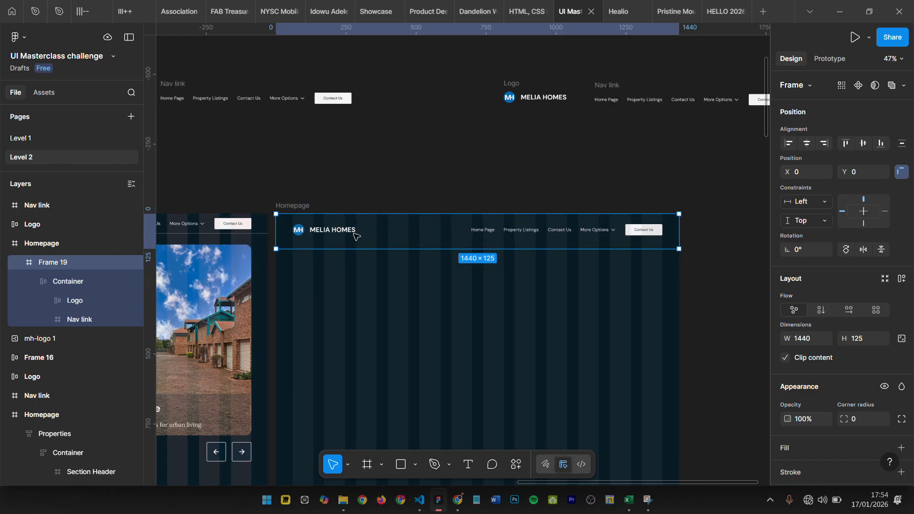
# - Rename the new frame that encloses the Container as Header
pyautogui.doubleClick(52, 267)
pyautogui.write('H')
pyautogui.write('ead')
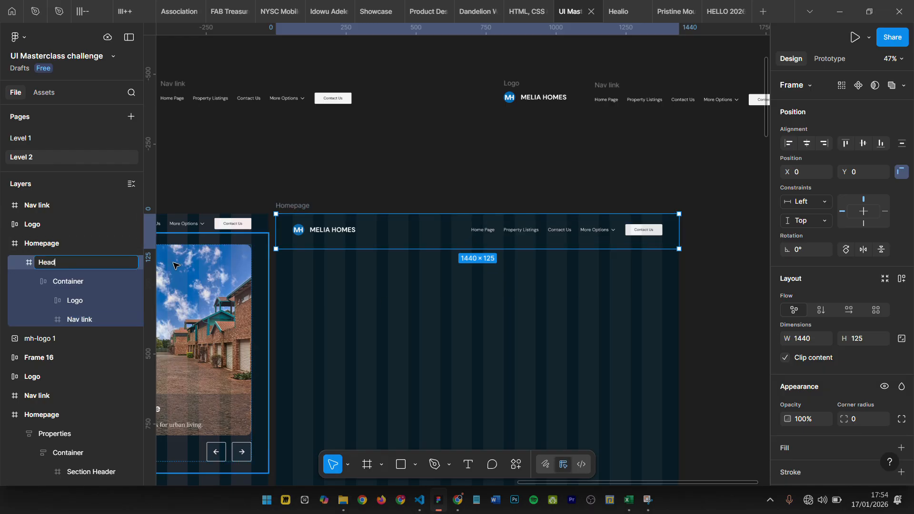
pyautogui.write('er')
pyautogui.press('Return')
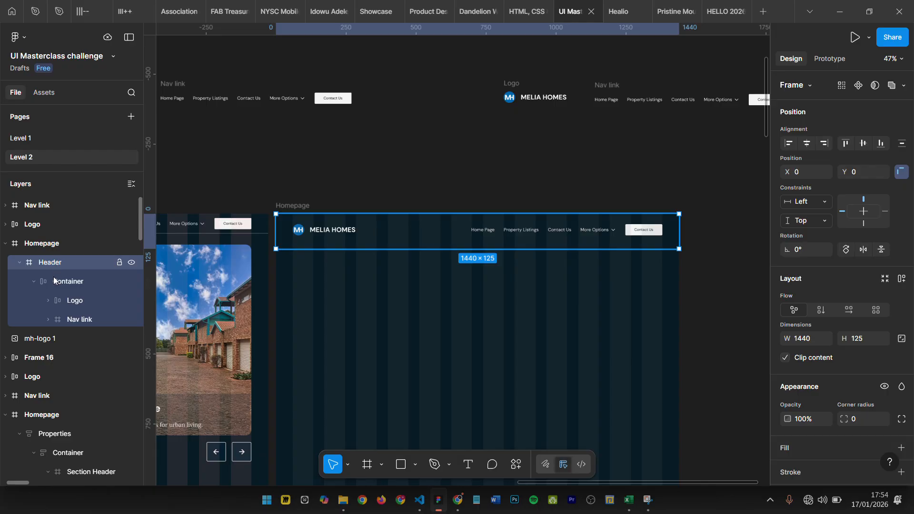
# - Center the Container vertically within the Header frame and measure its distances to the frame's edges
pyautogui.click(385, 230)
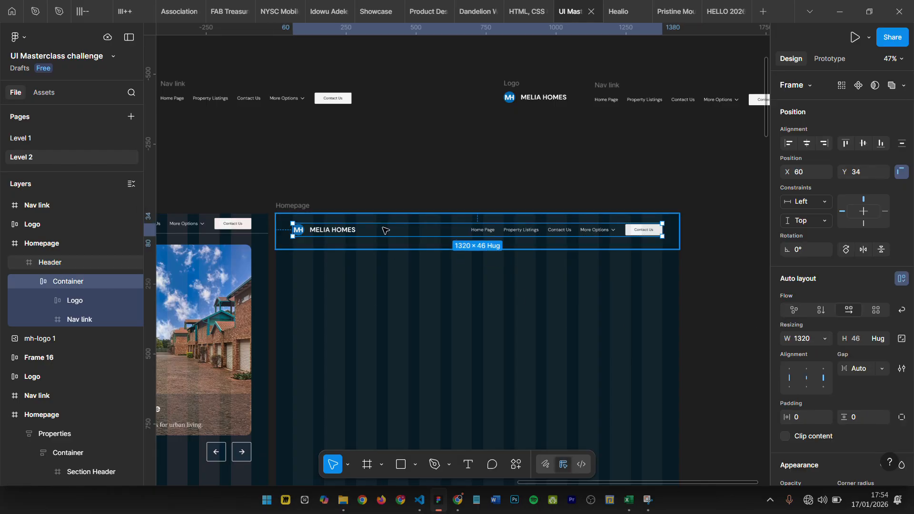
pyautogui.press('alt')
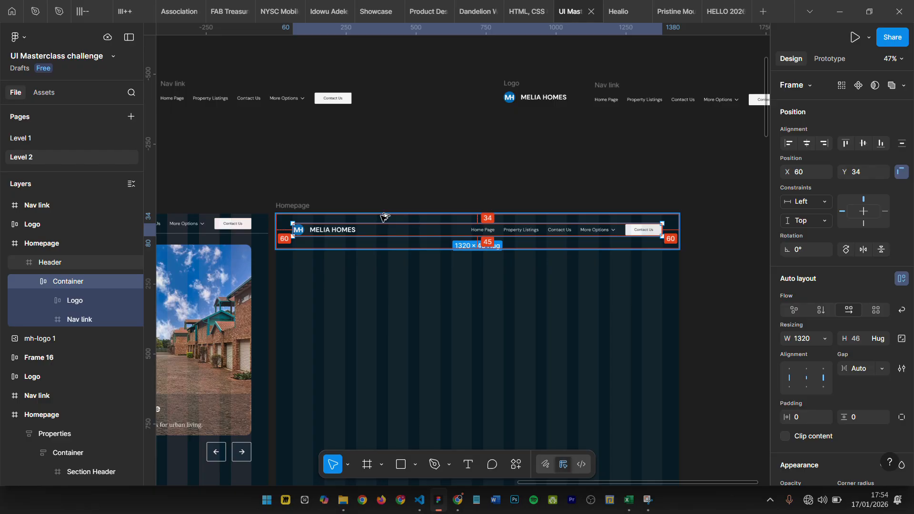
pyautogui.click(899, 88)
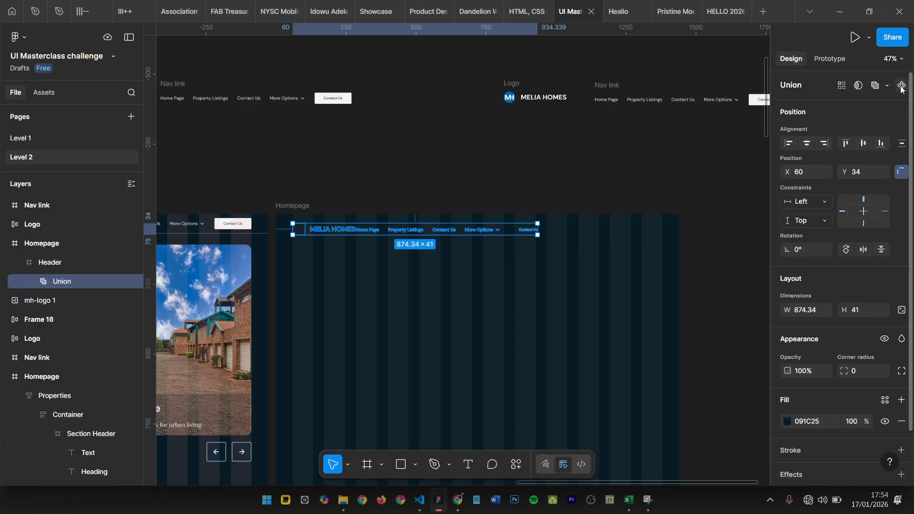
pyautogui.hotkey('ctrl', 'z')
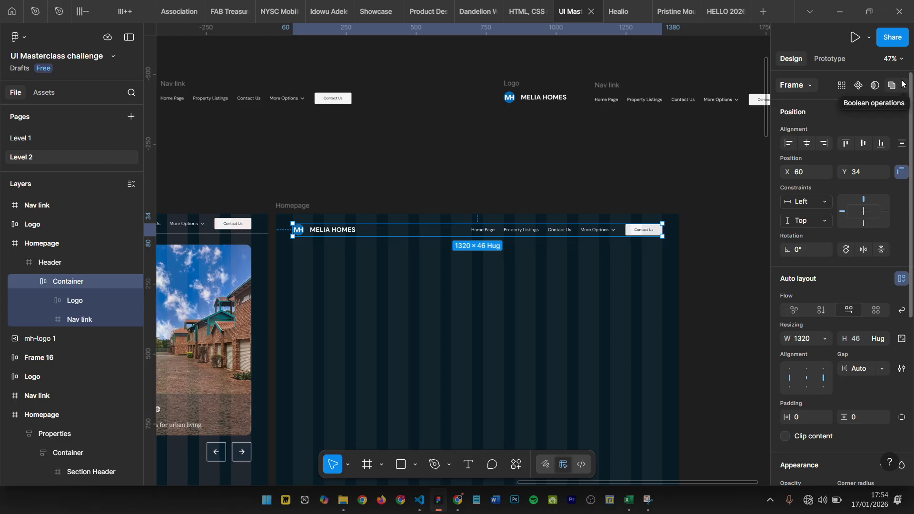
pyautogui.click(864, 140)
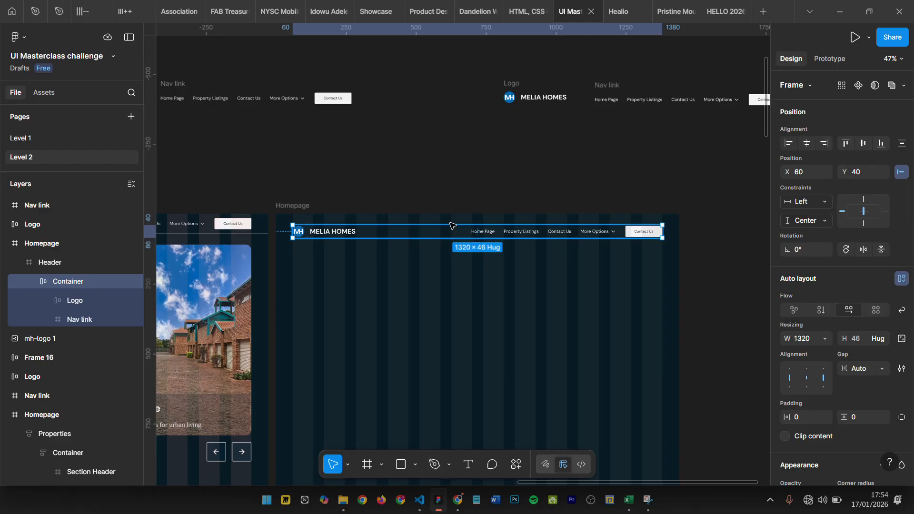
pyautogui.press('alt')
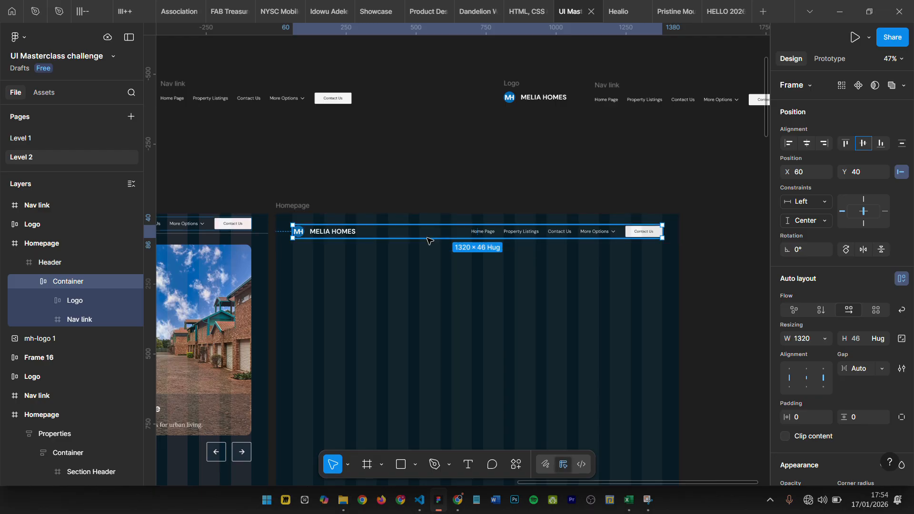
pyautogui.press('alt')
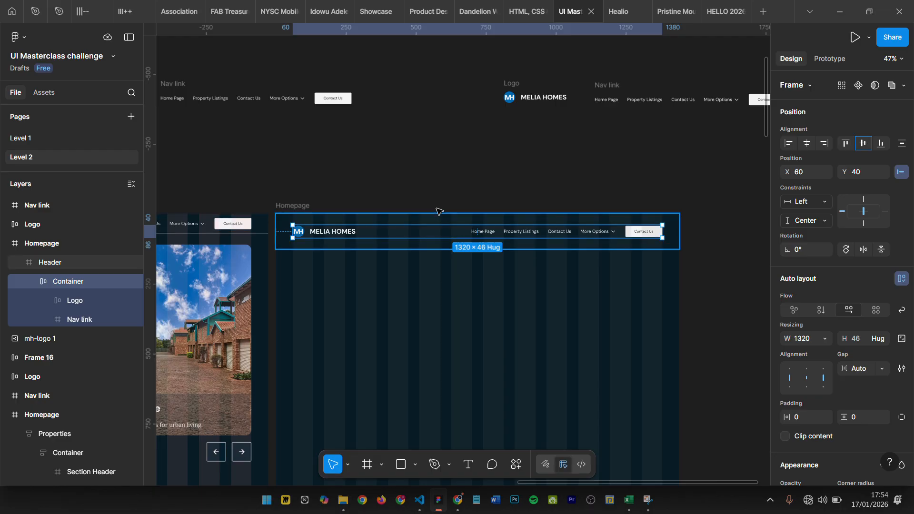
# - Set the height of the Header frame in the new Homepage to 70
pyautogui.click(281, 222)
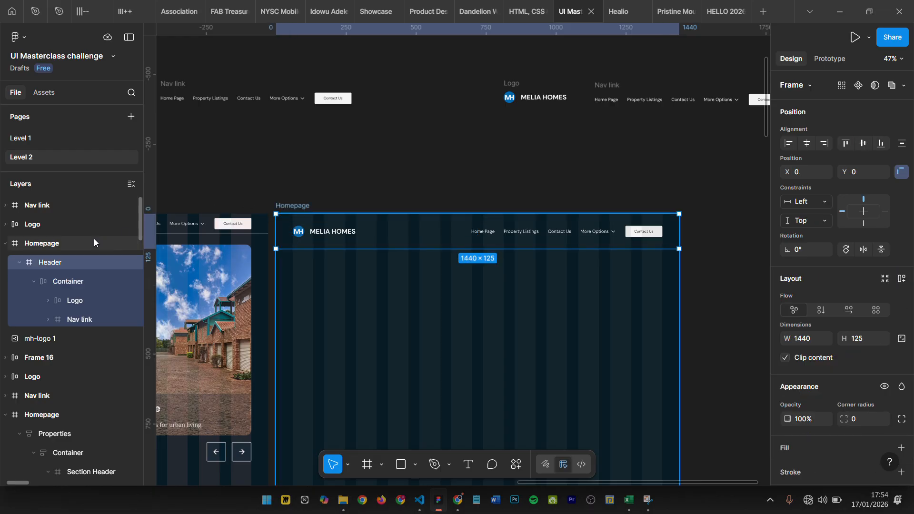
pyautogui.click(856, 339)
pyautogui.write('70')
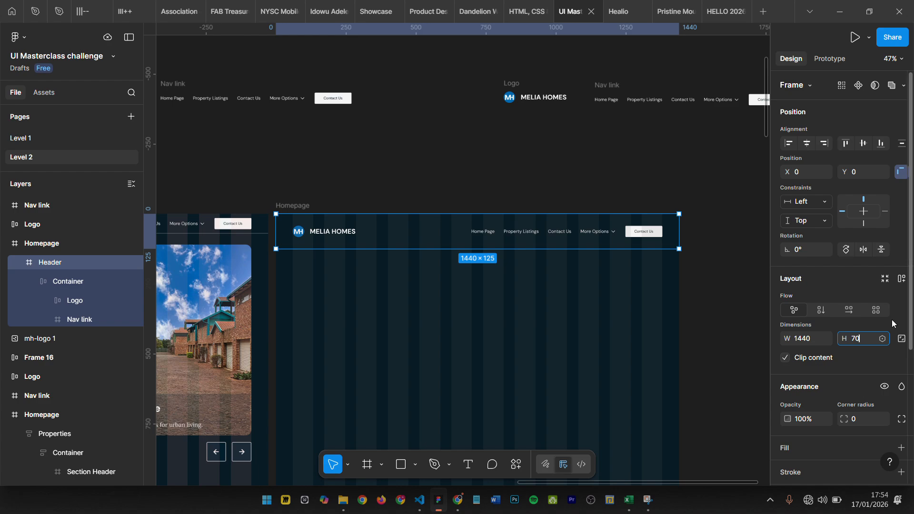
pyautogui.press('Return')
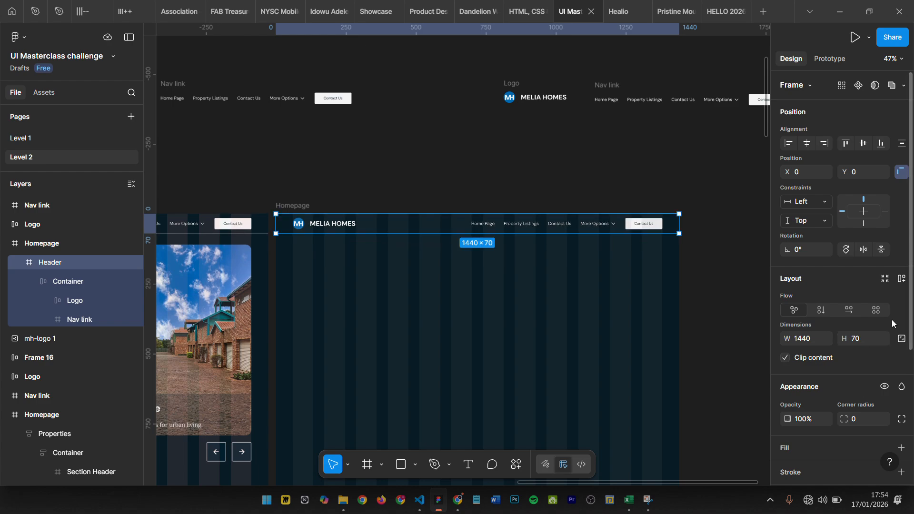
# - Keep the Container's vertical constraint on Center and check its spacing within the Header frame
pyautogui.scroll(3, 293, 234)
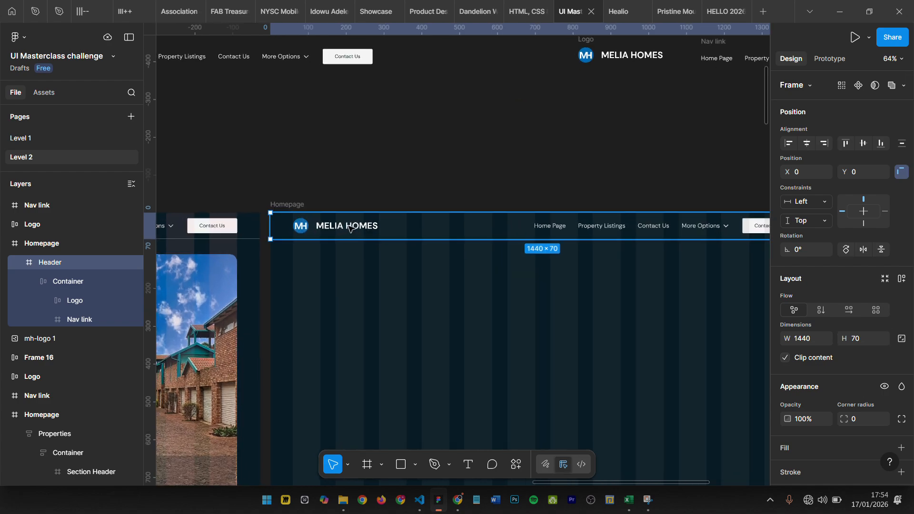
pyautogui.click(350, 227)
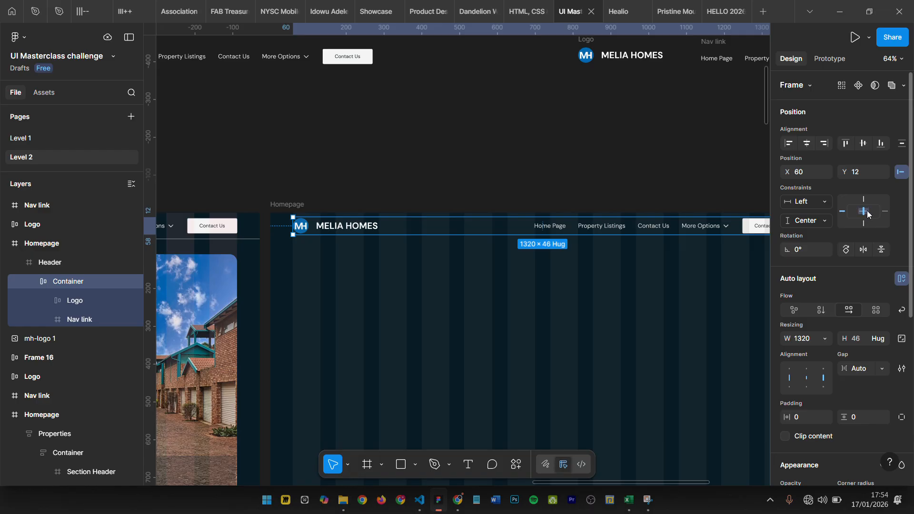
pyautogui.click(798, 221)
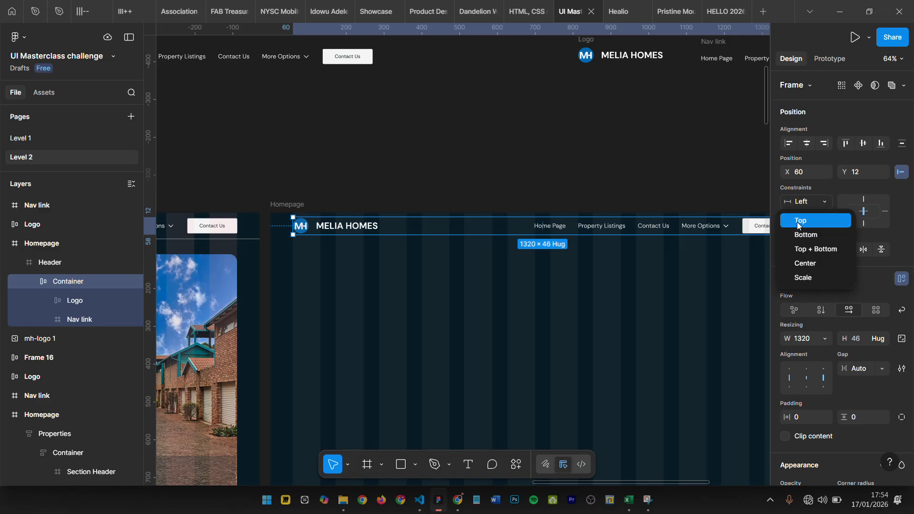
pyautogui.click(805, 264)
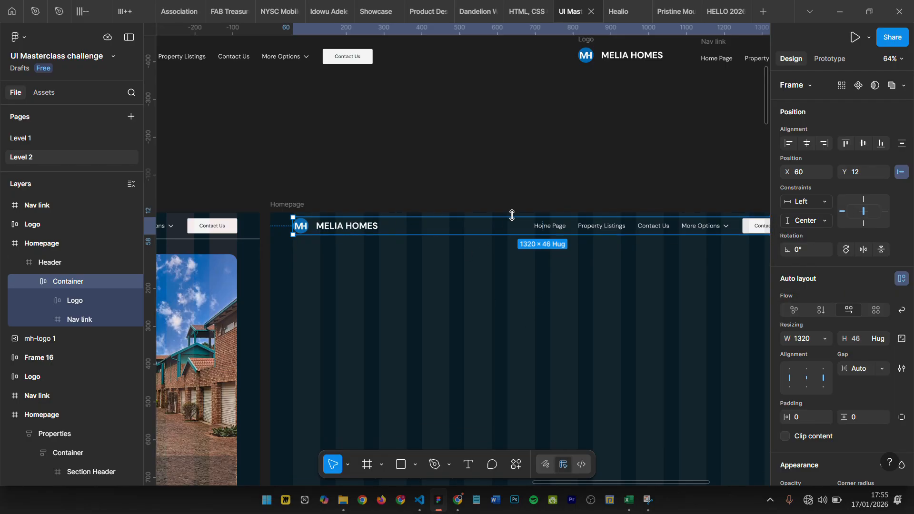
pyautogui.press('alt')
pyautogui.click(518, 181)
pyautogui.click(287, 227)
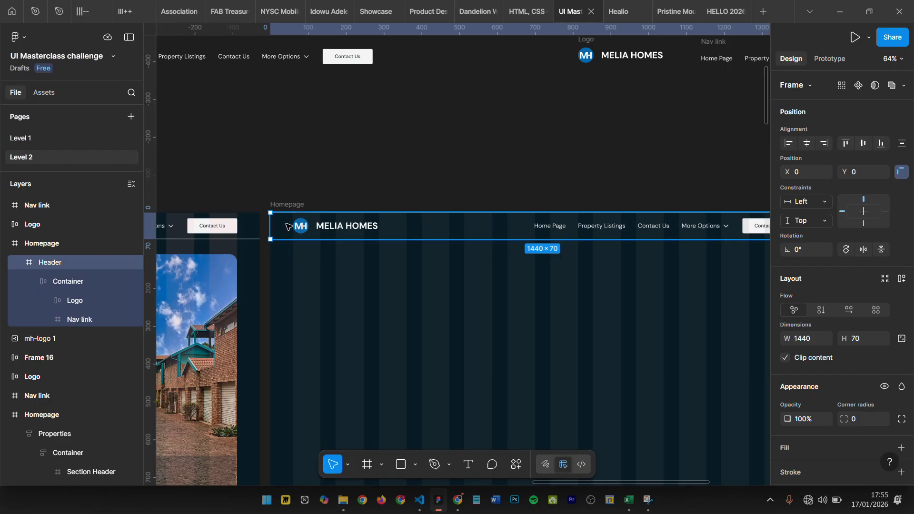
# - Move the Container out of the Header into the Homepage frame and delete the emptied Header
pyautogui.scroll(-3, 403, 229)
pyautogui.moveTo(402, 229); pyautogui.dragTo(401, 268)
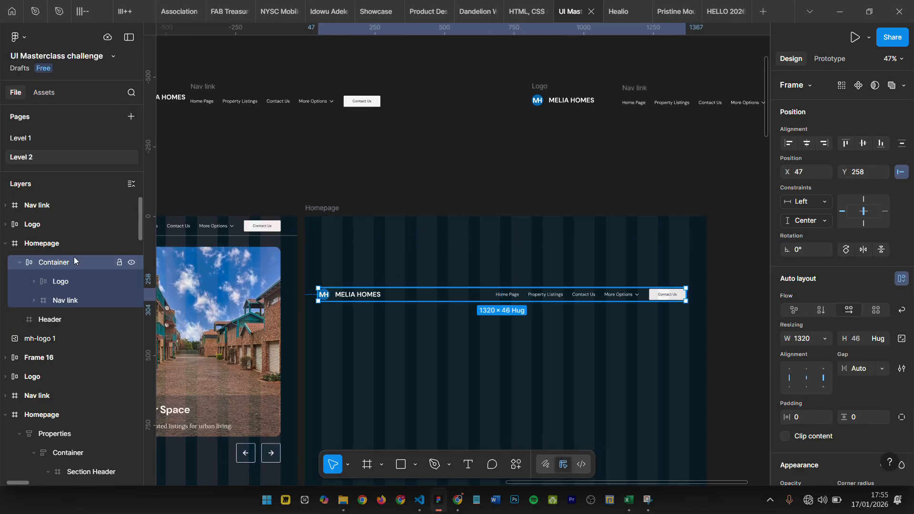
pyautogui.click(41, 244)
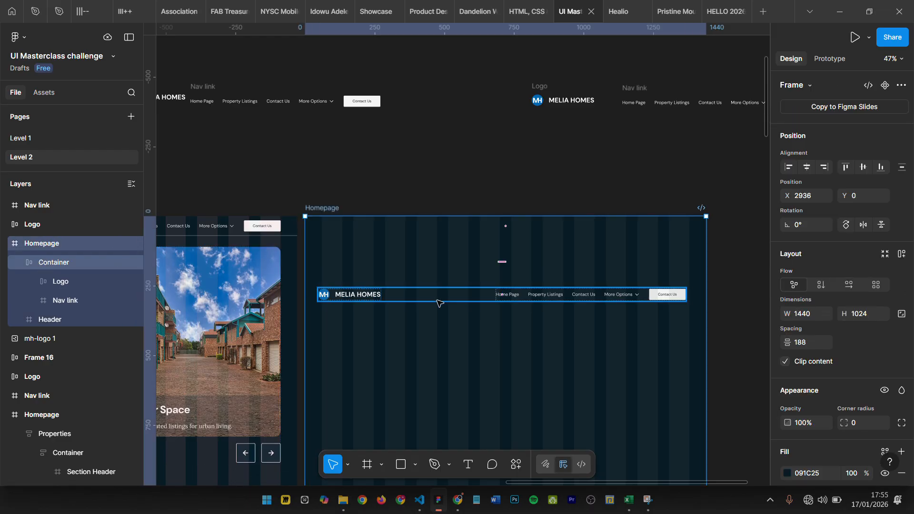
pyautogui.click(64, 320)
pyautogui.moveTo(64, 301); pyautogui.dragTo(61, 247)
pyautogui.click(38, 281)
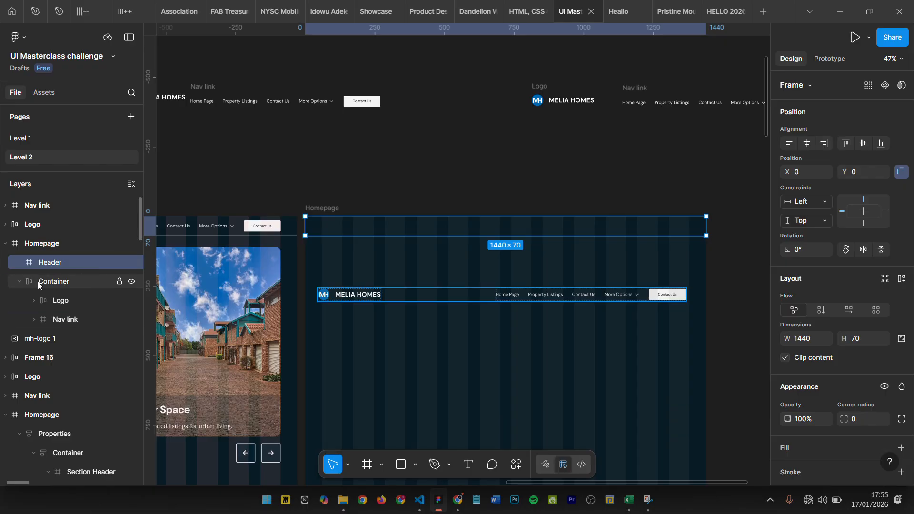
pyautogui.click(69, 268)
pyautogui.press('Delete')
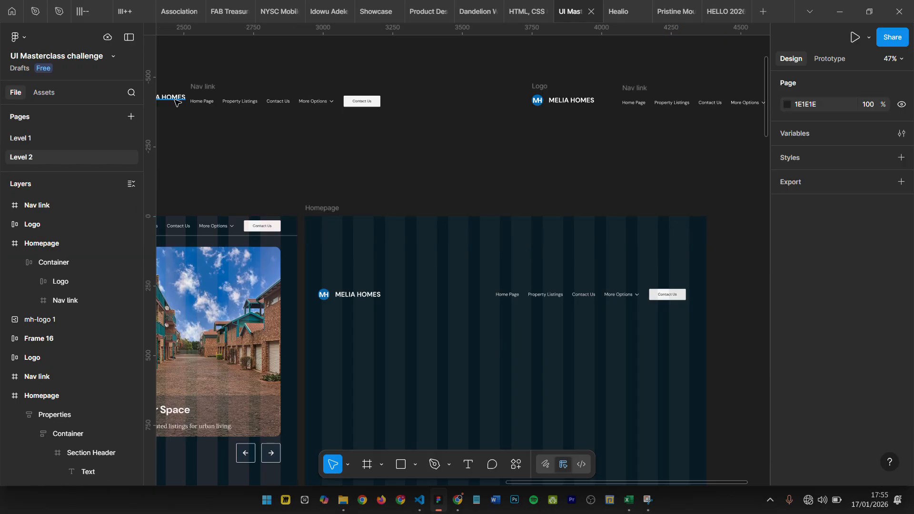
# - Reposition the Container at X 60, Y 59 in the new Homepage and wrap it in a frame
pyautogui.click(412, 296)
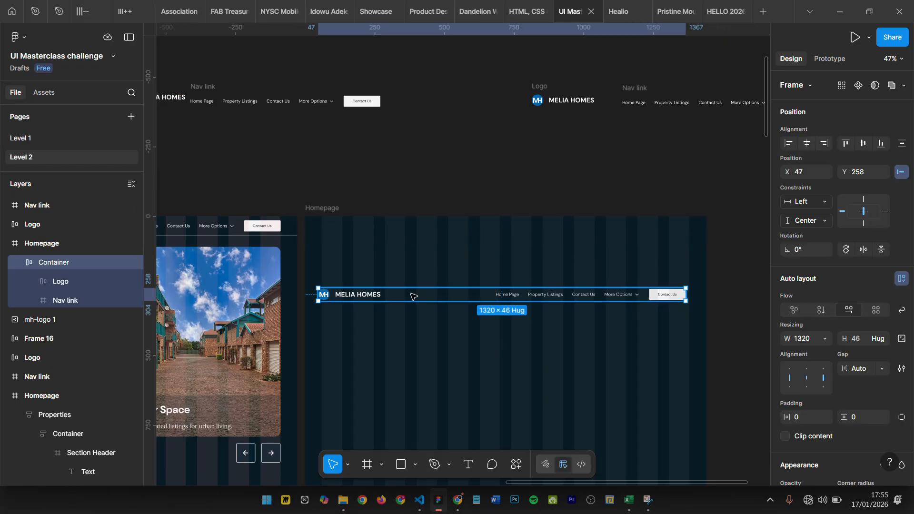
pyautogui.moveTo(411, 279); pyautogui.dragTo(415, 241)
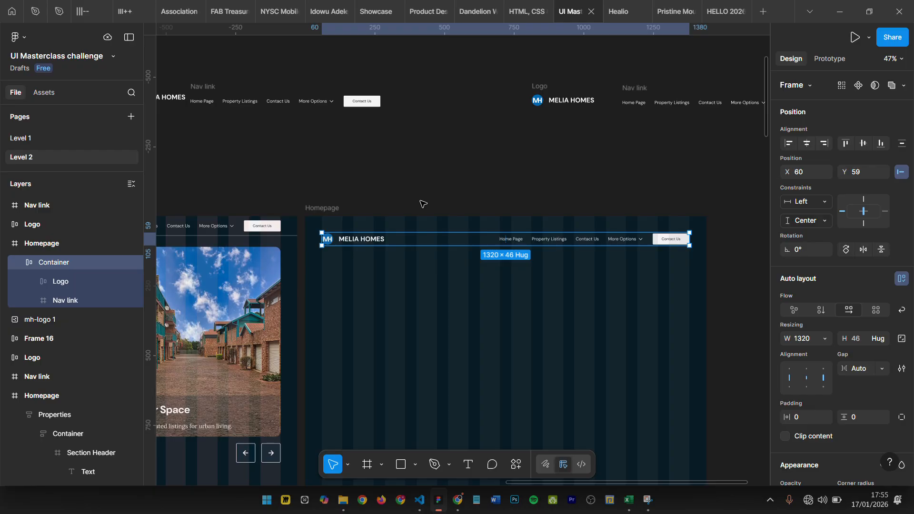
pyautogui.hotkey('ctrl', 'alt', 'g')
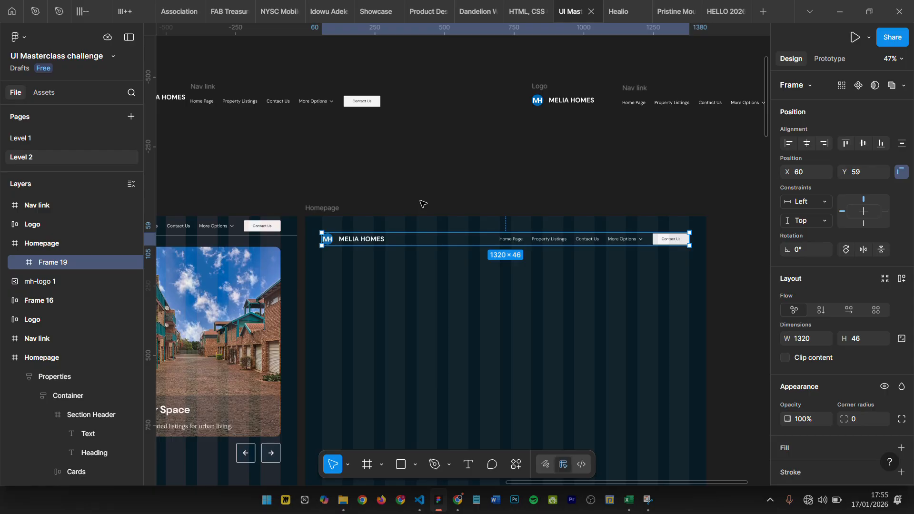
pyautogui.click(19, 263)
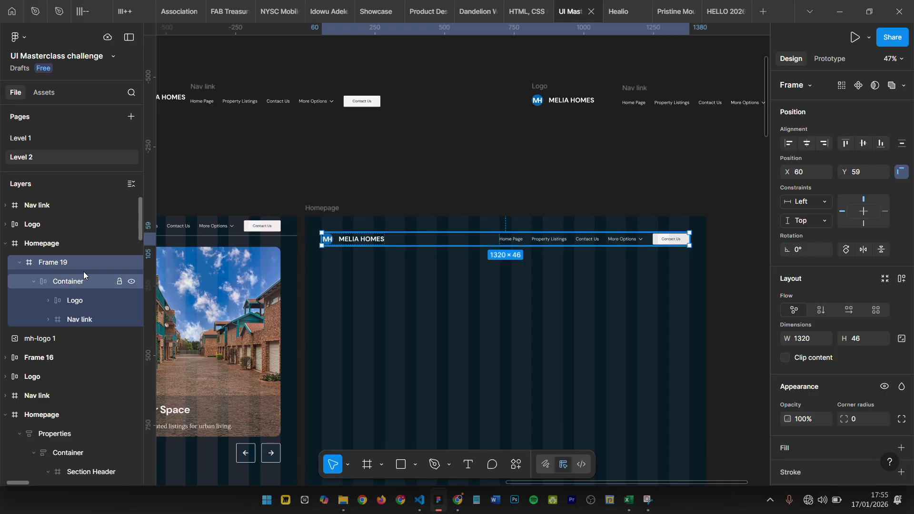
# - Rename the frame wrapped around the Container as Header
pyautogui.doubleClick(74, 262)
pyautogui.write('Heade')
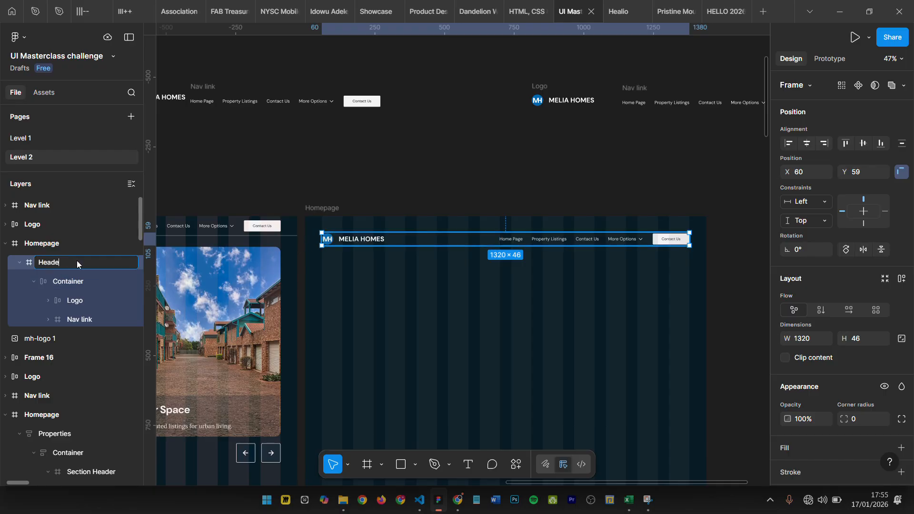
pyautogui.write('r')
pyautogui.press('Return')
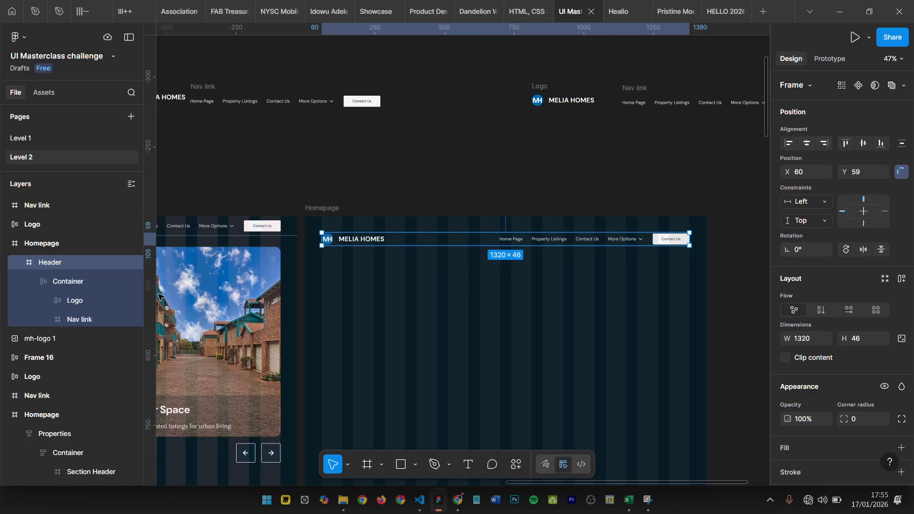
# - Compare the dimensions and layout settings of the Header frame and its nested Container
pyautogui.keyDown('ctrl'); pyautogui.scroll(5, 461, 229); pyautogui.keyUp('ctrl')
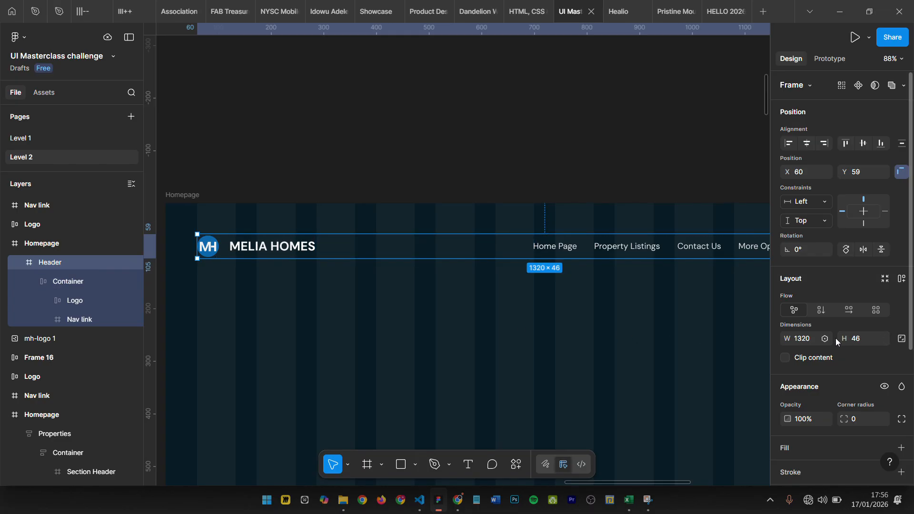
pyautogui.scroll(-3, 367, 292)
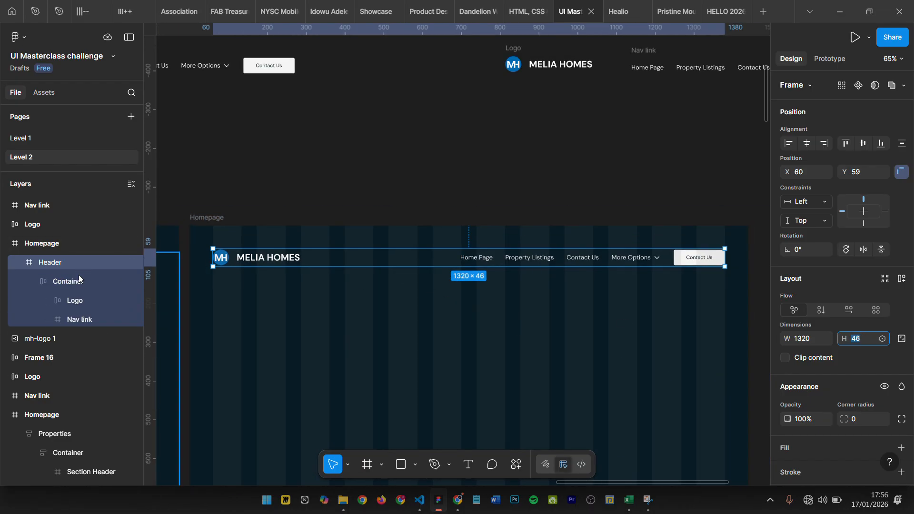
pyautogui.click(69, 287)
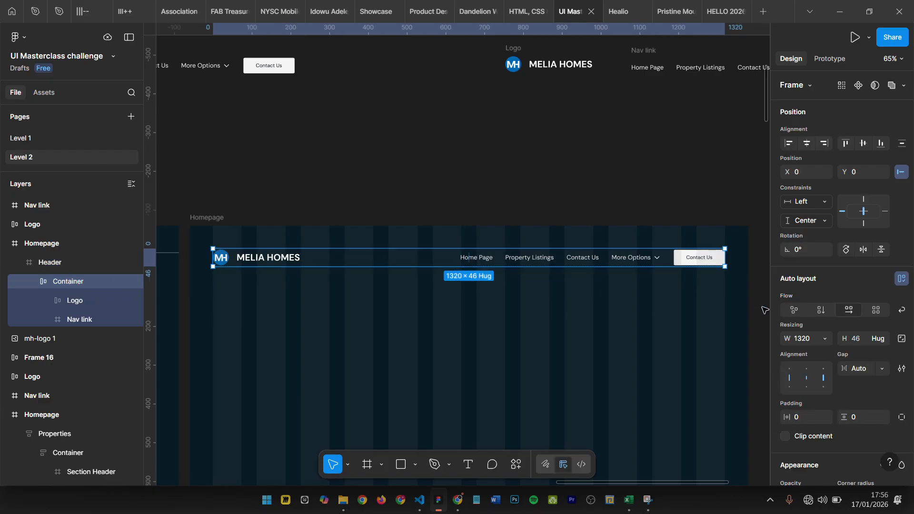
pyautogui.click(77, 266)
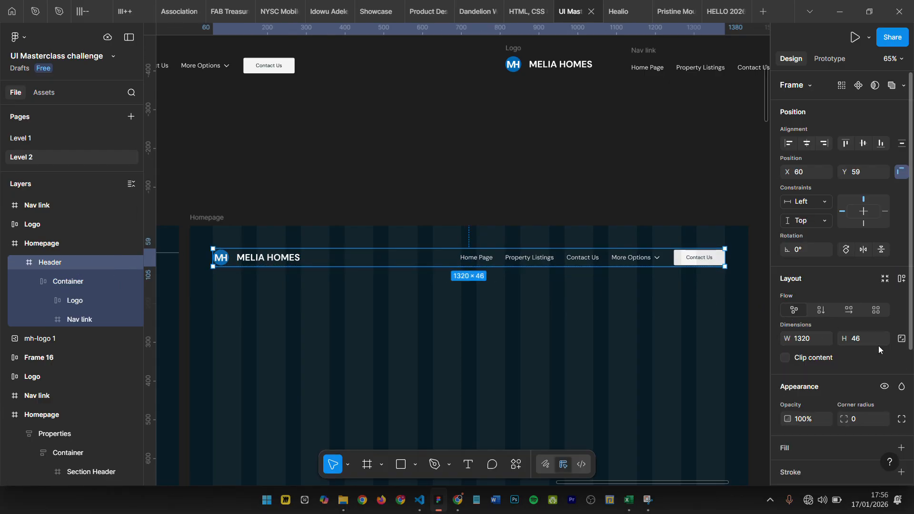
pyautogui.click(68, 282)
pyautogui.press('Escape')
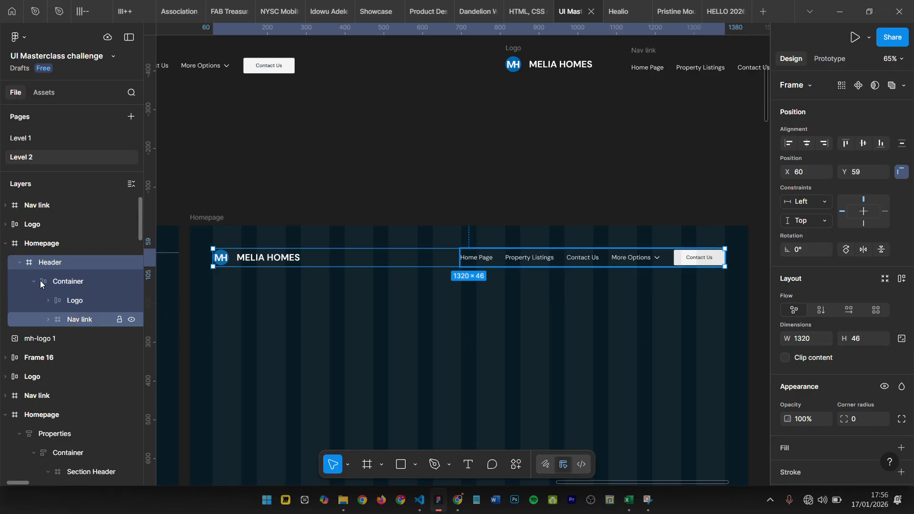
pyautogui.click(78, 280)
# - Apply auto layout to the Header frame and set the Container's width to Fill container
pyautogui.click(72, 268)
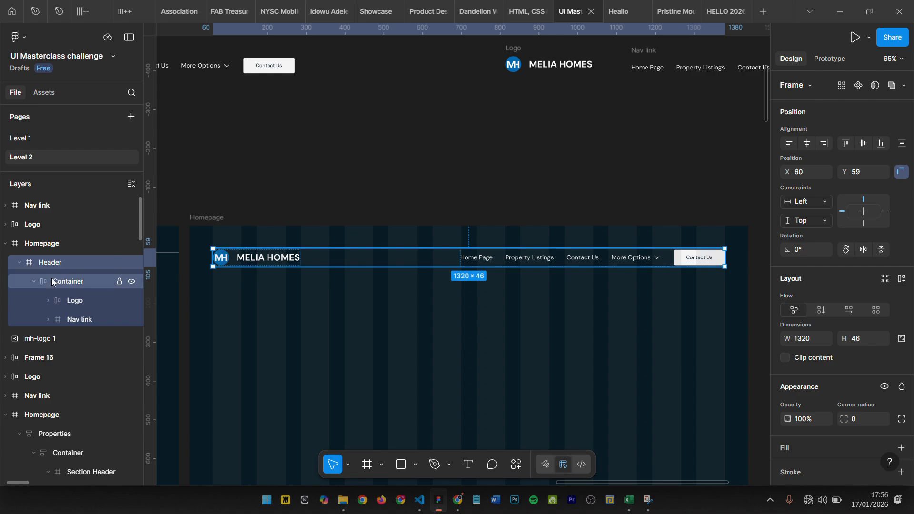
pyautogui.hotkey('shift', 'a')
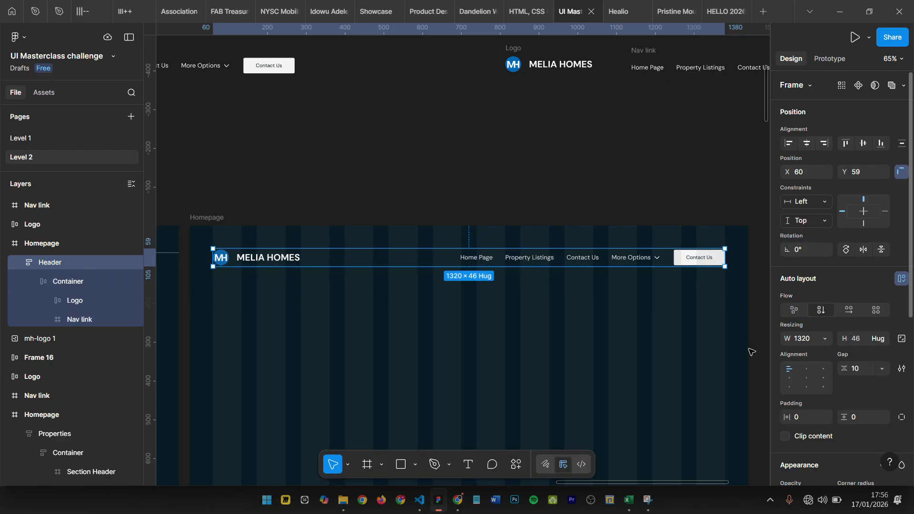
pyautogui.click(58, 282)
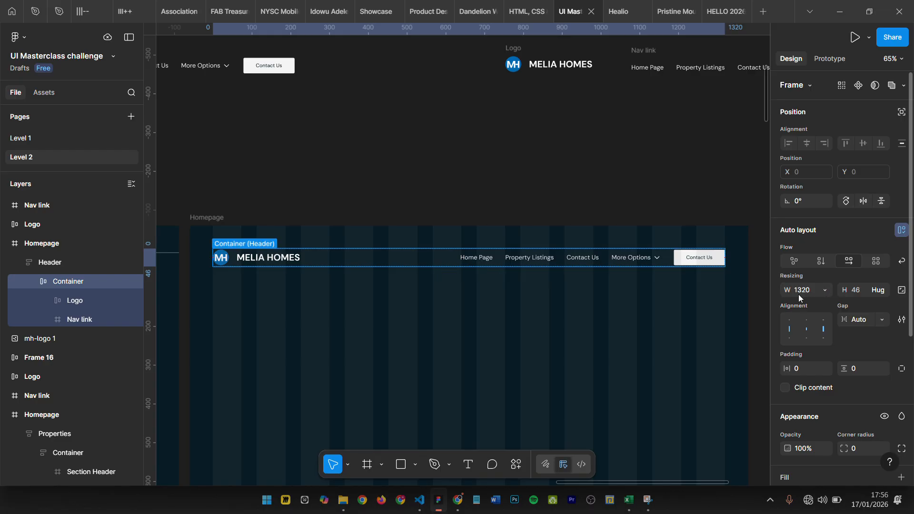
pyautogui.click(826, 291)
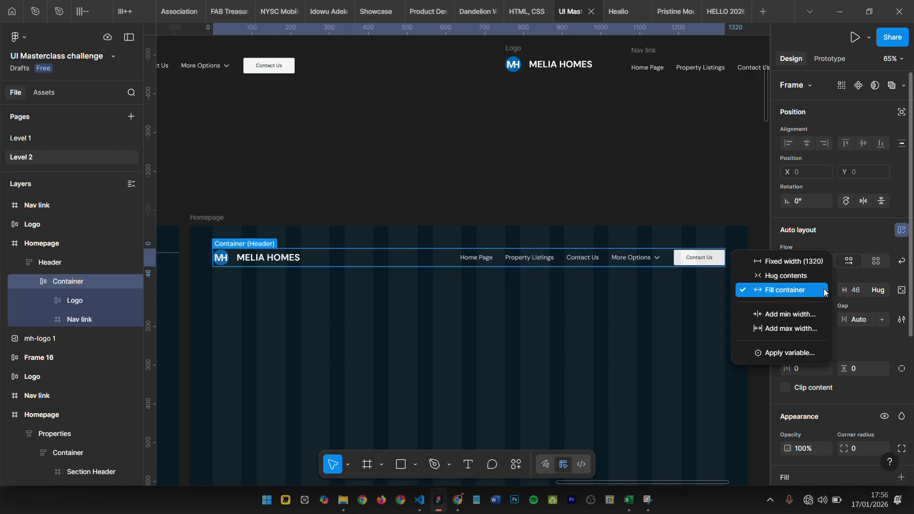
pyautogui.click(799, 291)
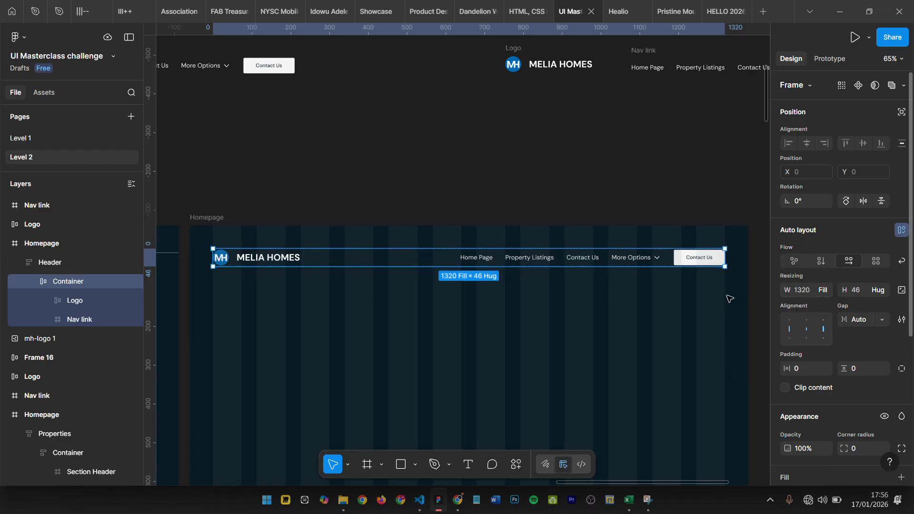
# - Set the Header frame's width to 1440
pyautogui.click(72, 259)
pyautogui.click(804, 338)
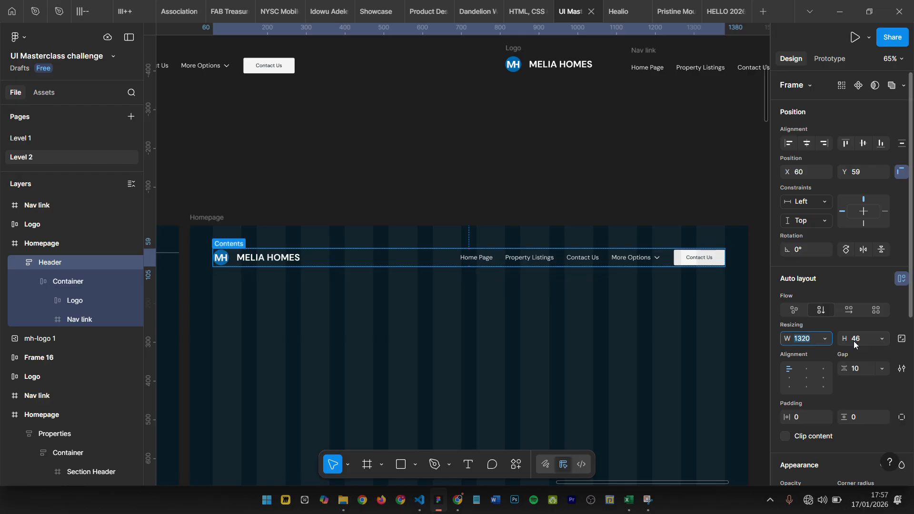
pyautogui.write('1440')
pyautogui.press('Return')
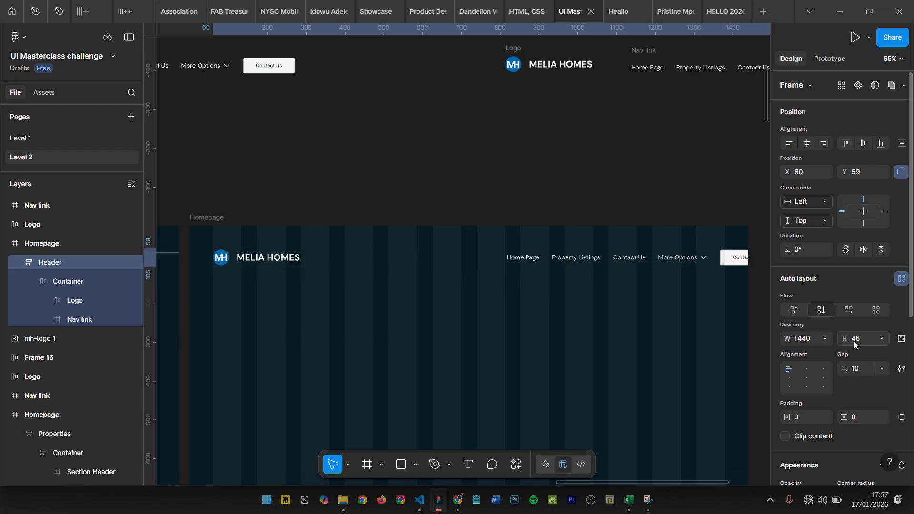
# - Set the Container's width inside the Header to a fixed 1320
pyautogui.click(79, 281)
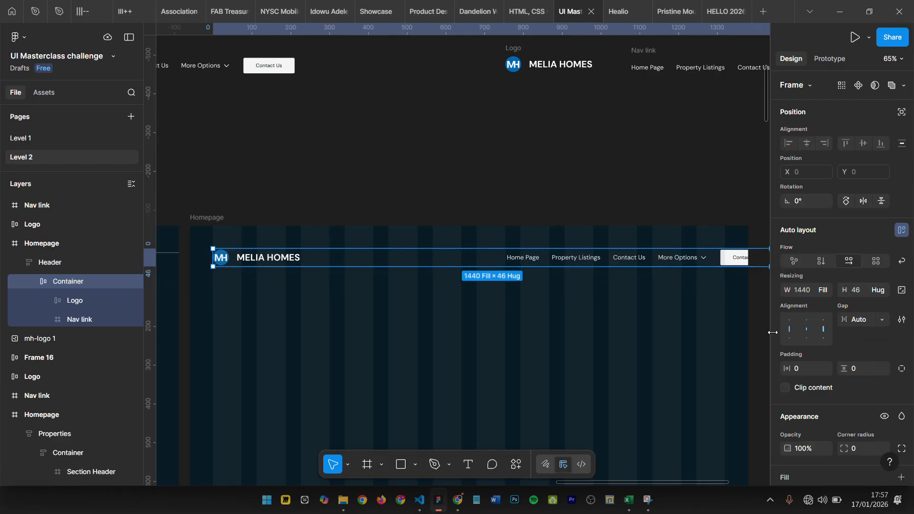
pyautogui.click(823, 290)
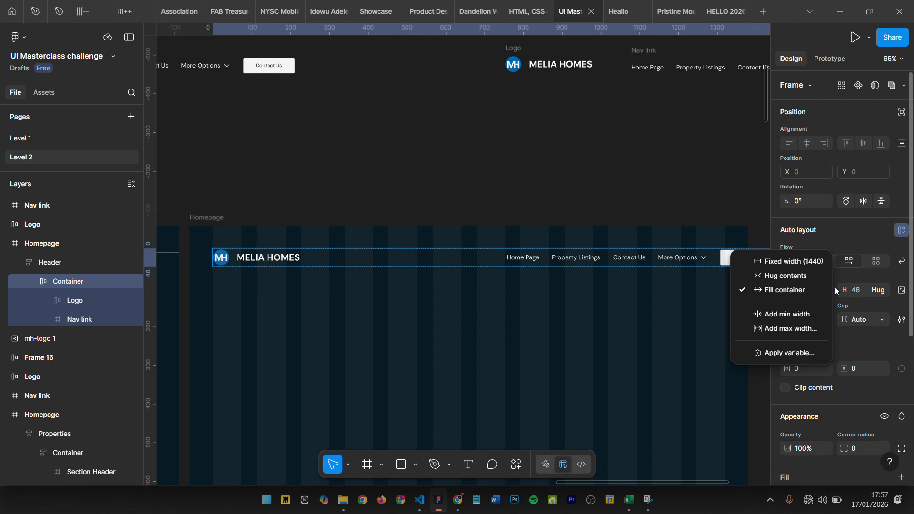
pyautogui.click(835, 286)
pyautogui.click(812, 291)
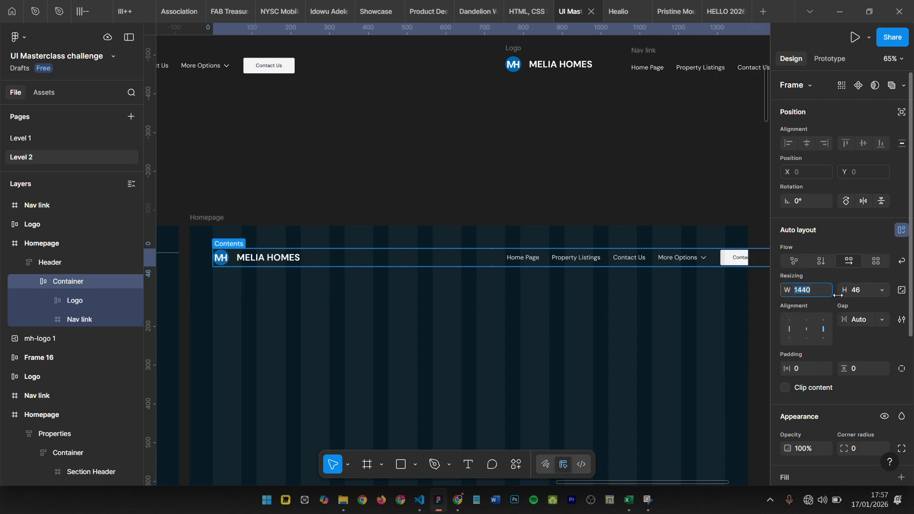
pyautogui.write('1')
pyautogui.press('Return')
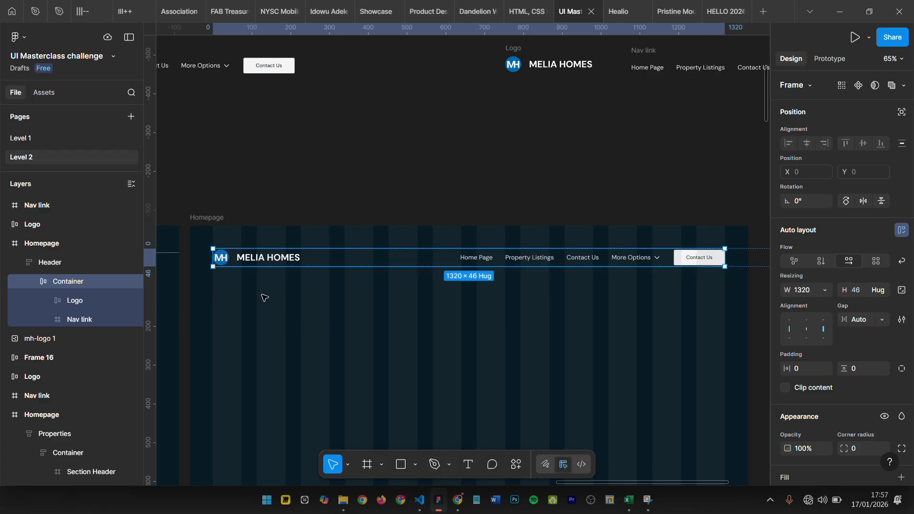
# - Align the Header frame to the horizontal center of the new Homepage frame
pyautogui.click(41, 262)
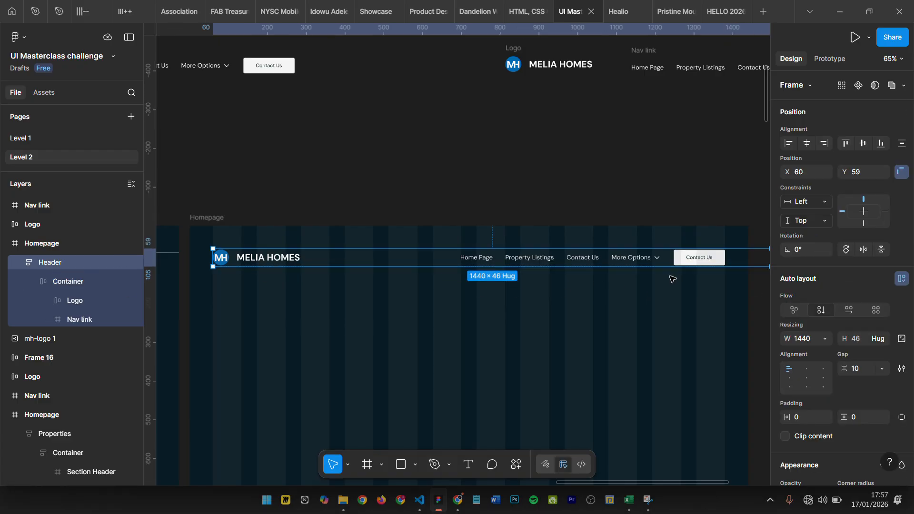
pyautogui.hscroll(1, 672, 278)
pyautogui.hscroll(1, 669, 279)
pyautogui.scroll(-3, 590, 282)
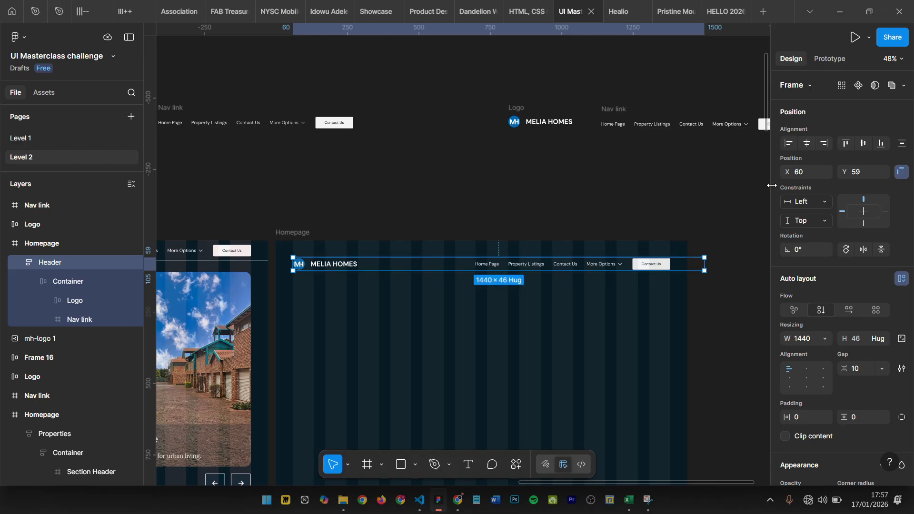
pyautogui.click(801, 145)
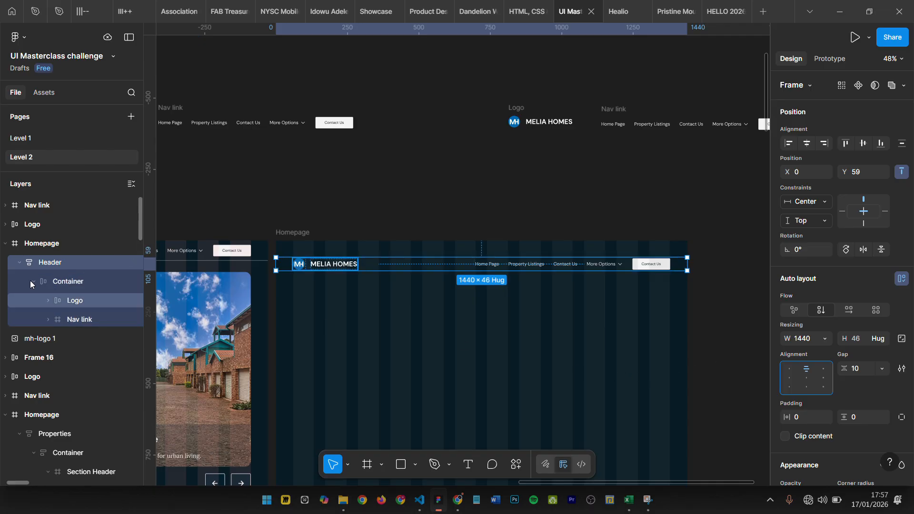
# - Set the Header frame's height to 70 and center its Container both horizontally and vertically
pyautogui.click(864, 344)
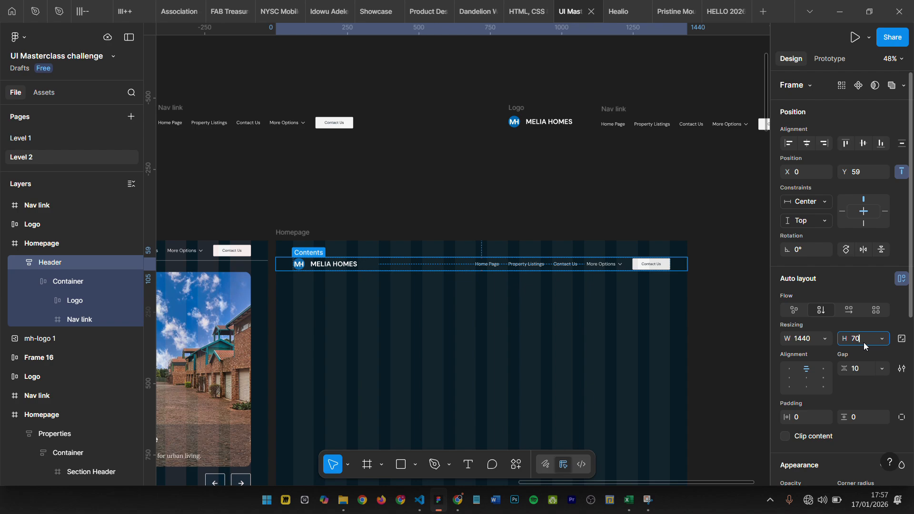
pyautogui.press('Return')
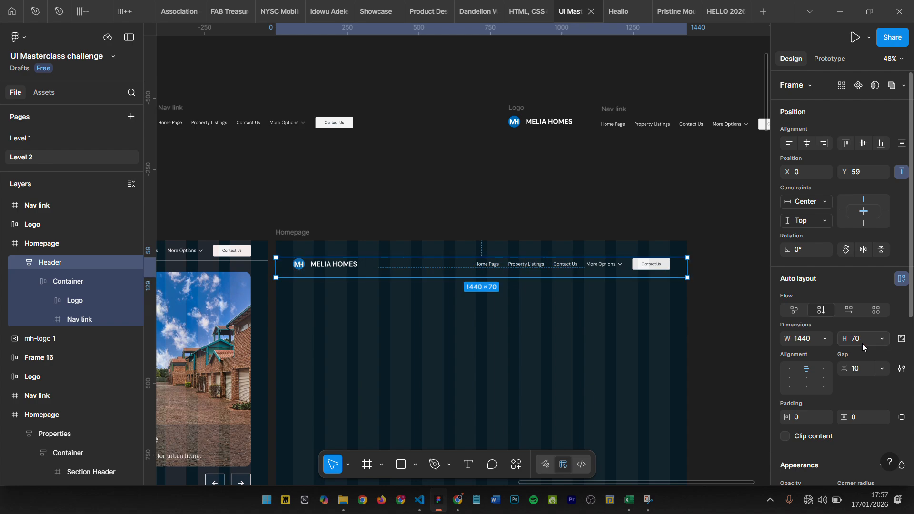
pyautogui.click(65, 281)
pyautogui.click(62, 262)
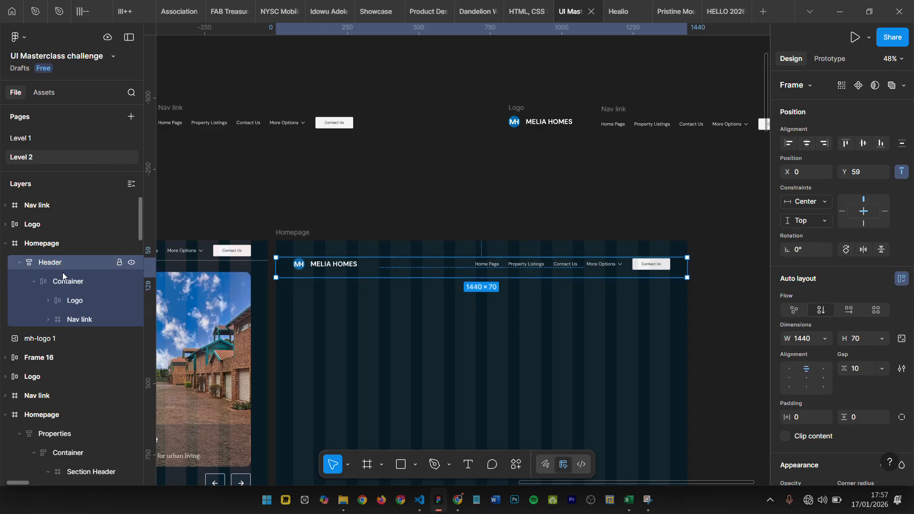
pyautogui.click(806, 378)
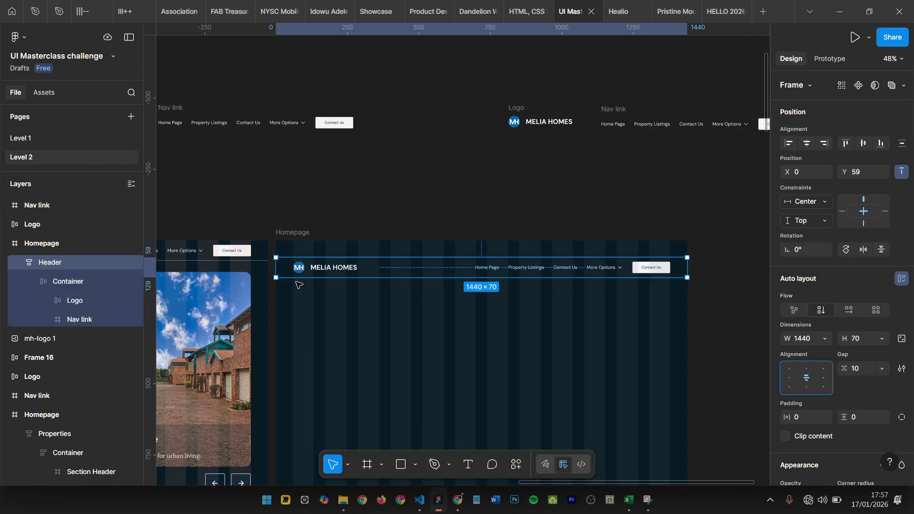
# - Check the Container's spacing inside the Header, and align the Header to the top edge of the Homepage frame
pyautogui.scroll(3, 425, 270)
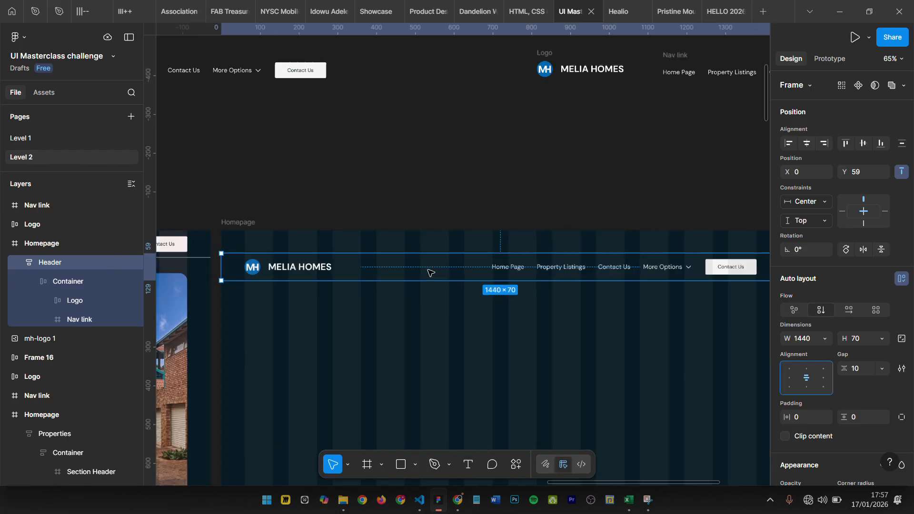
pyautogui.click(410, 267)
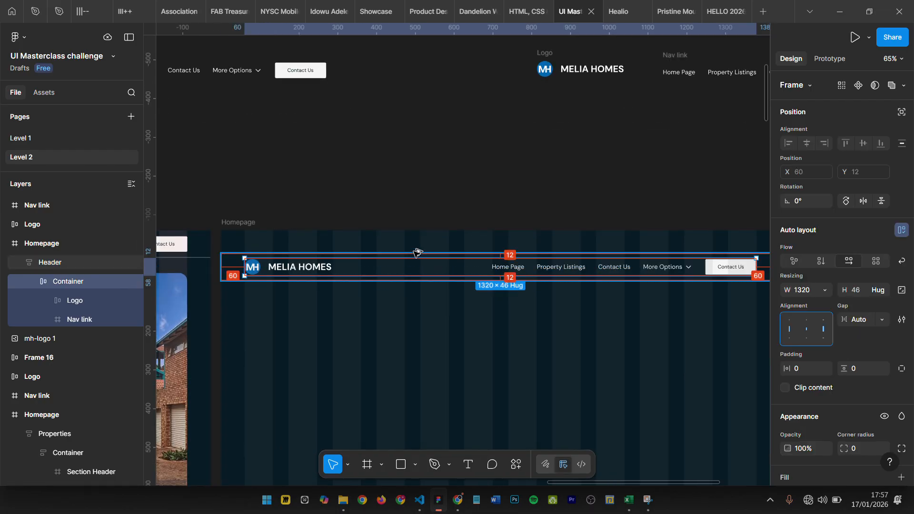
pyautogui.click(78, 265)
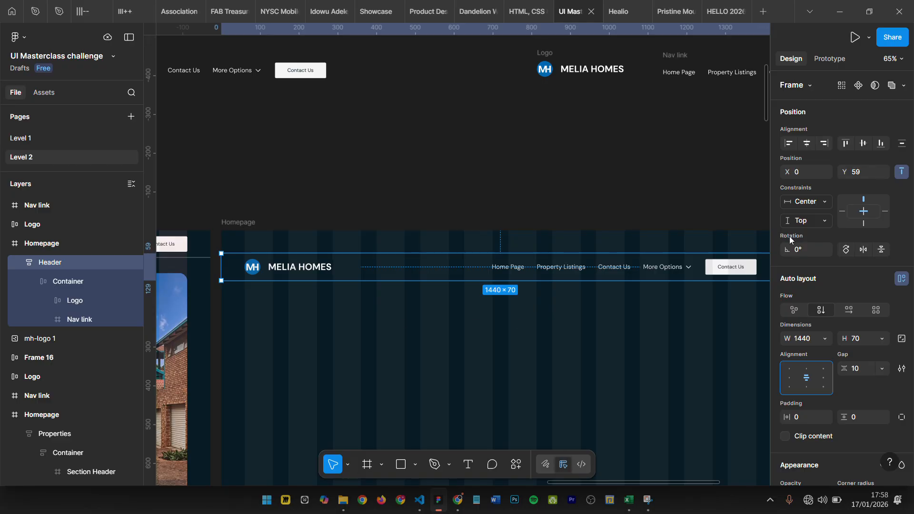
pyautogui.click(848, 143)
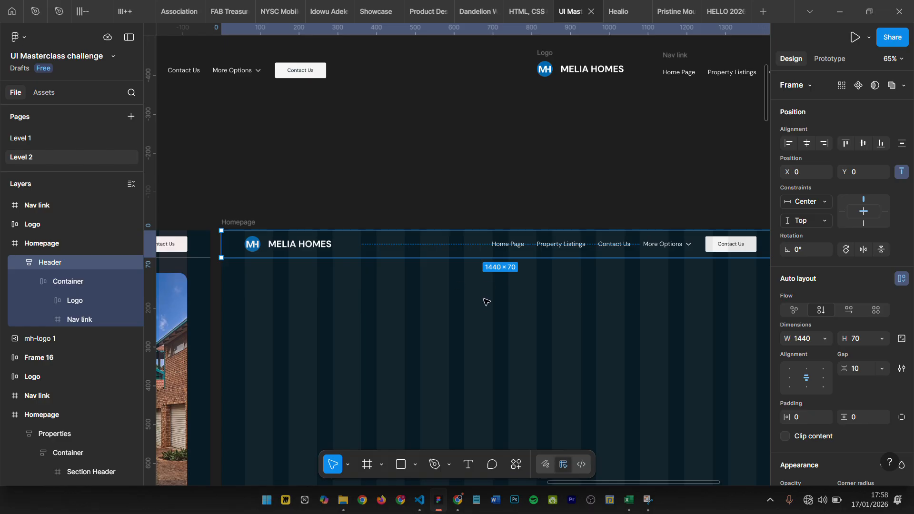
# - Hide the layout guides and compare the new Homepage header with the header of the finished Homepage beside it
pyautogui.click(382, 245)
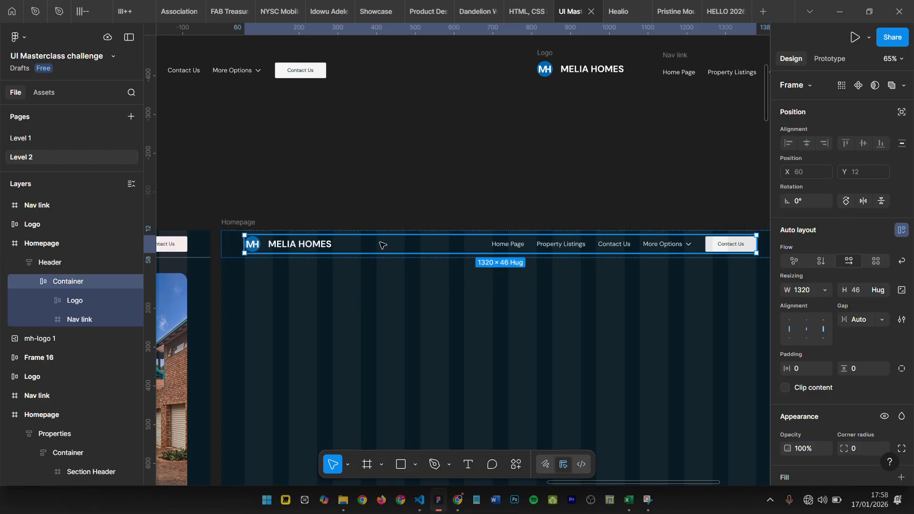
pyautogui.scroll(-5, 445, 156)
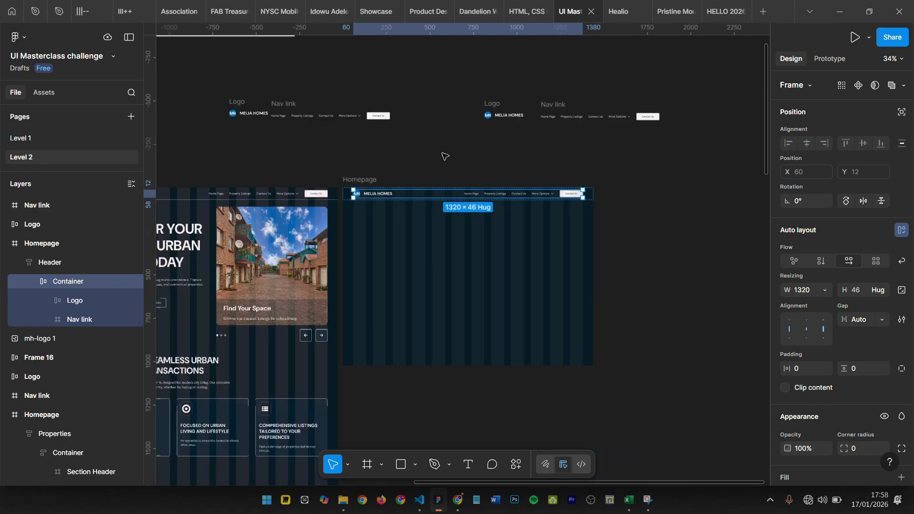
pyautogui.click(444, 157)
pyautogui.hscroll(-1, 431, 205)
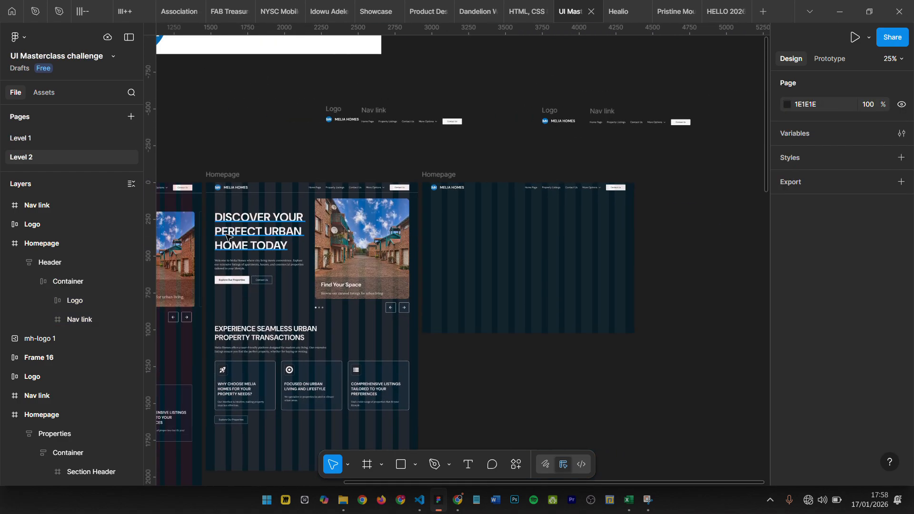
pyautogui.scroll(4, 227, 229)
pyautogui.scroll(-3, 361, 219)
pyautogui.hotkey('shift', 'g')
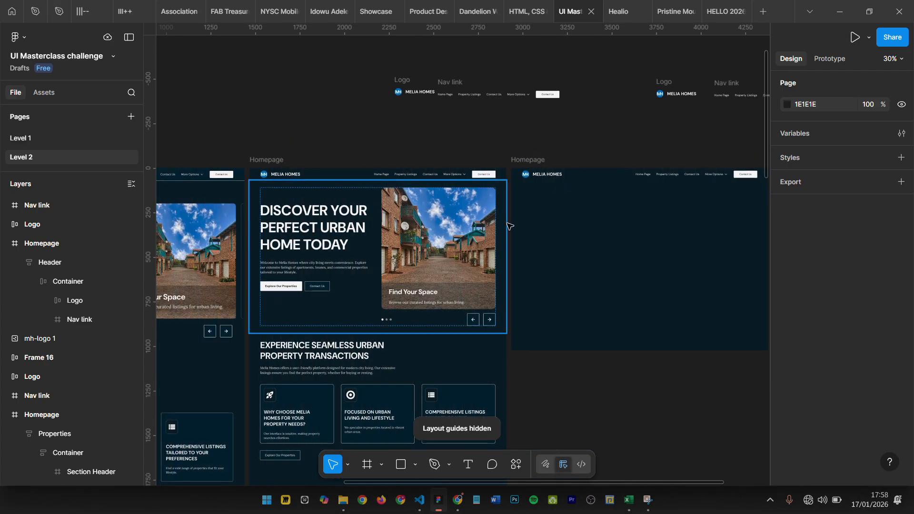
pyautogui.hscroll(1, 530, 202)
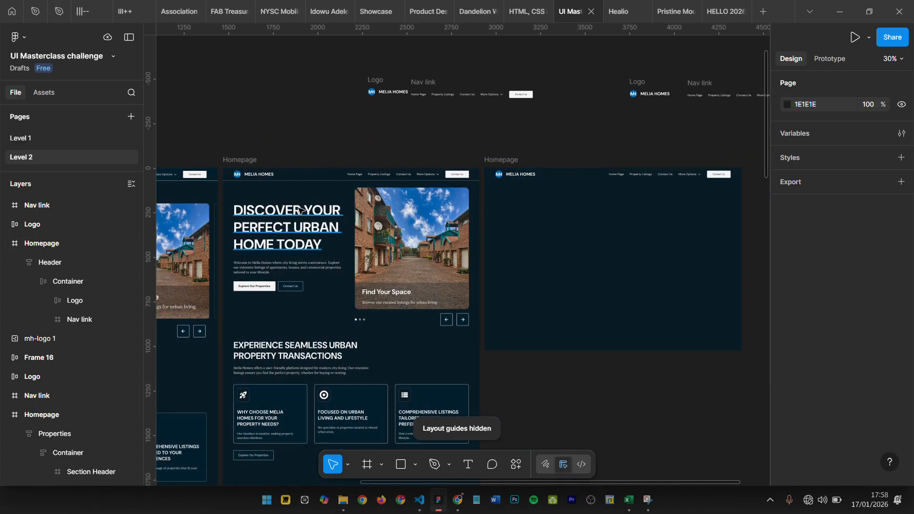
# - Add a stroke with a weight of 0.8 to only the bottom side of the Header frame
pyautogui.scroll(3, 545, 169)
pyautogui.scroll(4, 595, 153)
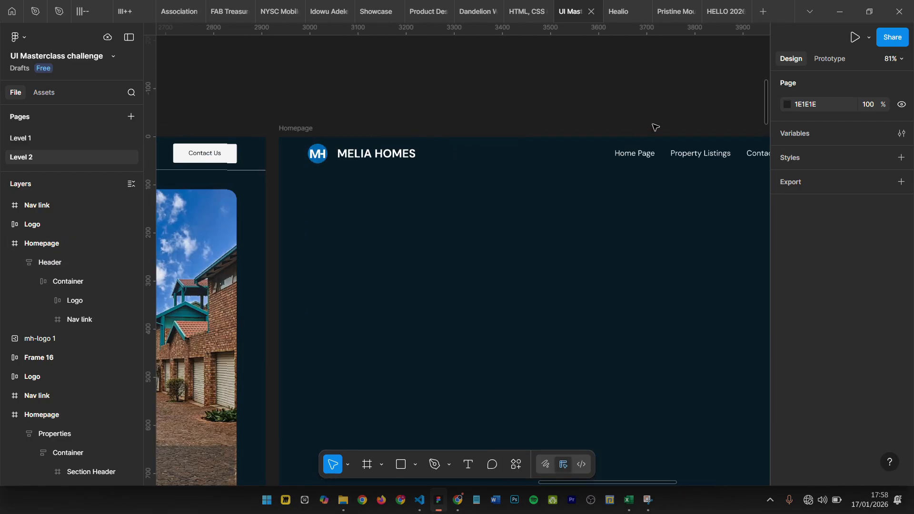
pyautogui.click(470, 150)
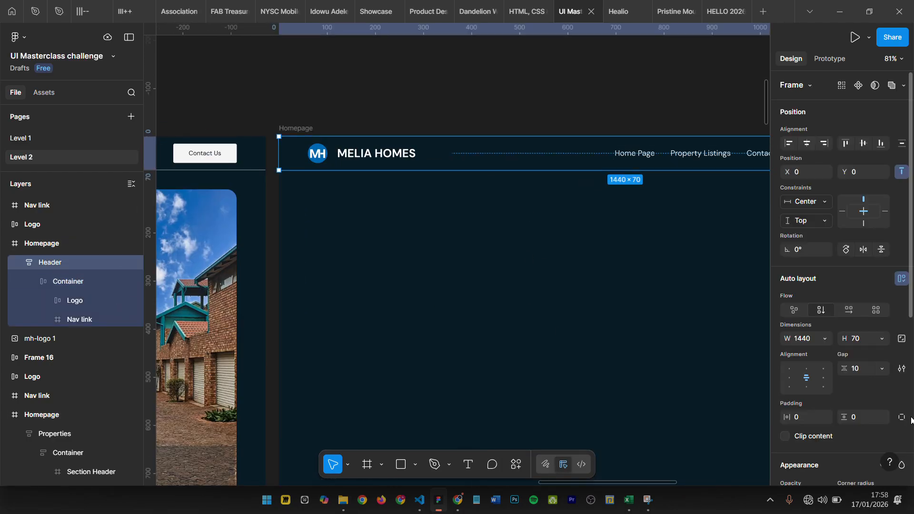
pyautogui.scroll(-6, 821, 391)
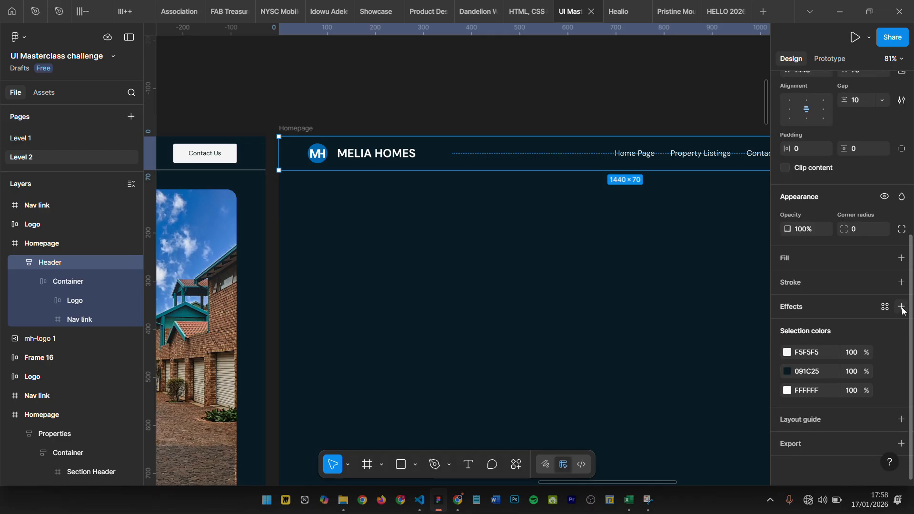
pyautogui.click(901, 282)
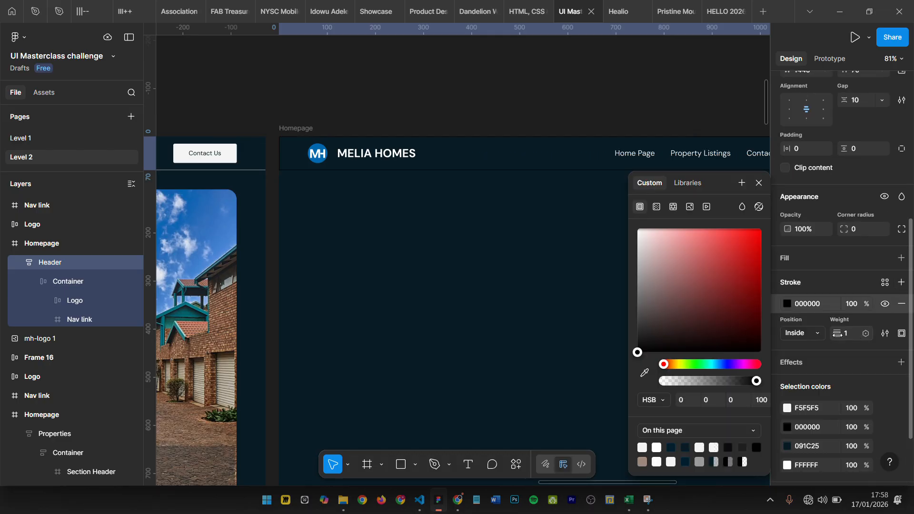
pyautogui.click(901, 333)
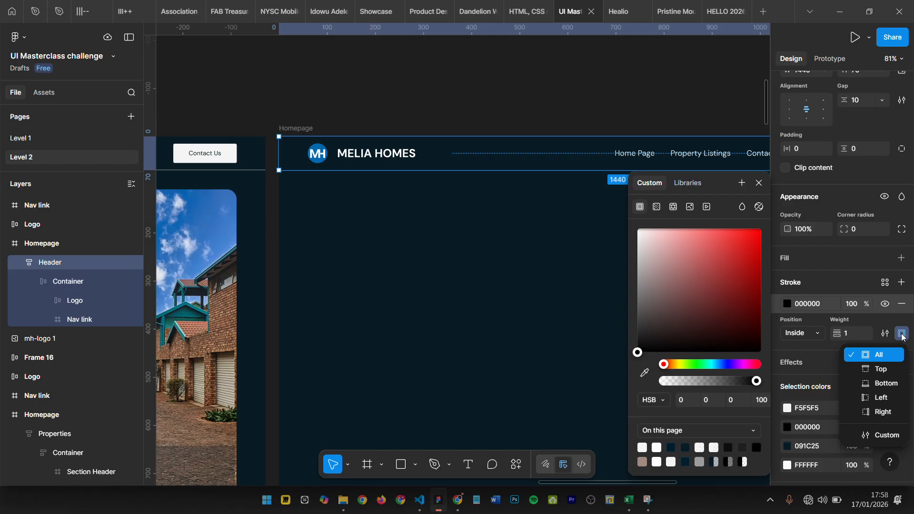
pyautogui.click(886, 383)
pyautogui.click(847, 333)
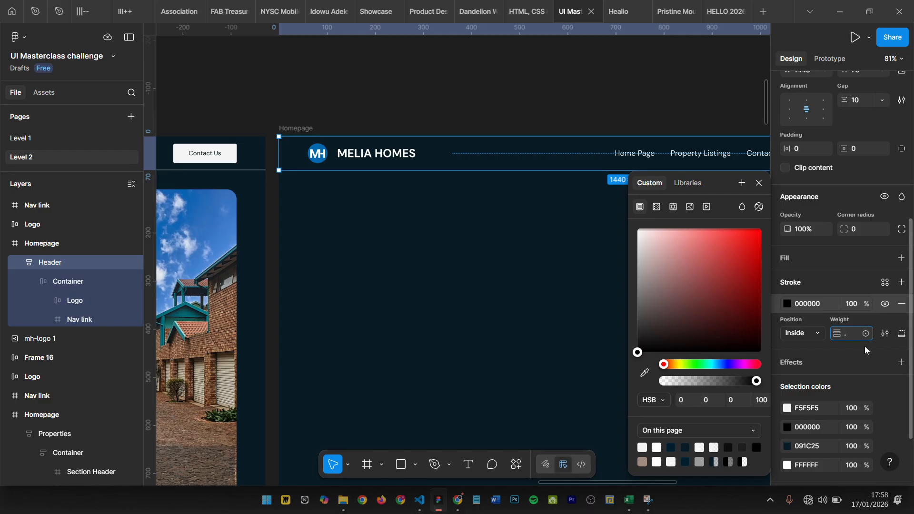
pyautogui.write('0.8')
pyautogui.press('Return')
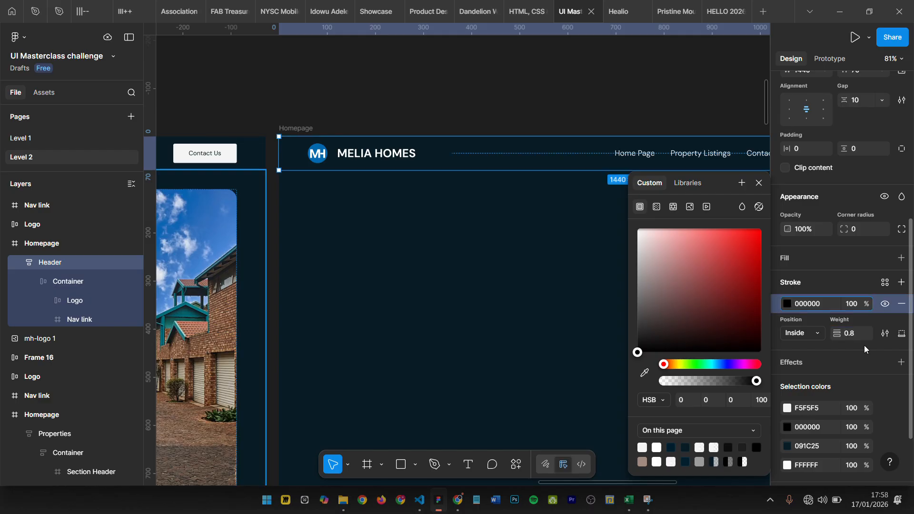
# - Change the Header's bottom stroke color to the gray 868686
pyautogui.moveTo(635, 354)
pyautogui.mouseDown()
pyautogui.moveTo(637, 287)
pyautogui.moveTo(627, 260)
pyautogui.moveTo(612, 287)
pyautogui.mouseUp()
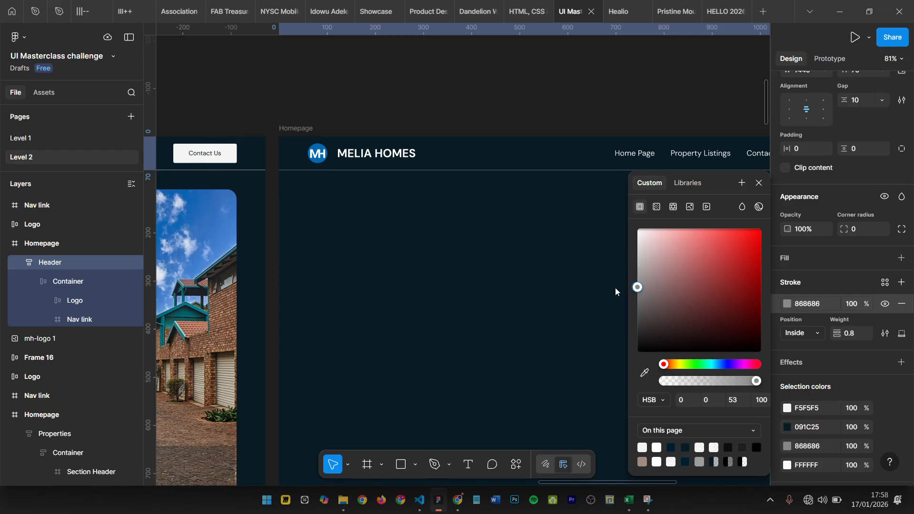
pyautogui.click(759, 183)
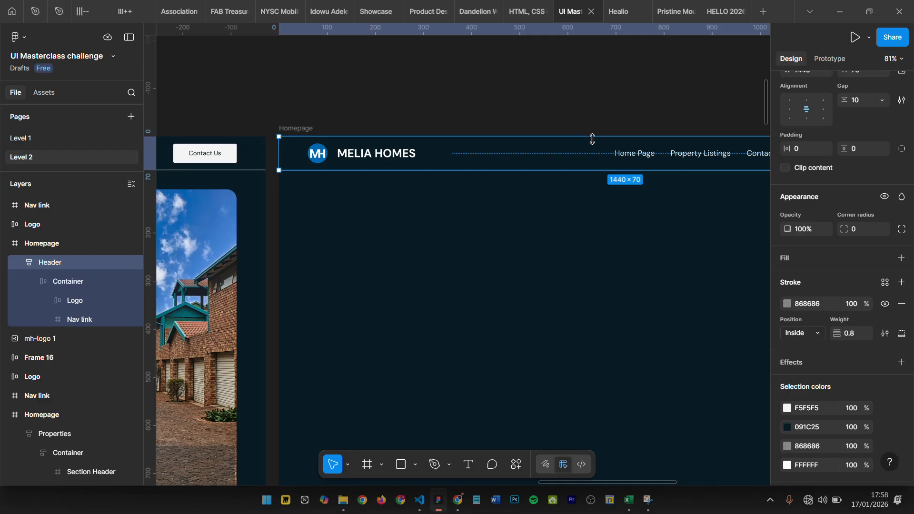
pyautogui.click(580, 120)
# - Copy the Hero Details Group from the finished Homepage into the new Homepage frame, at about X 46, Y 64
pyautogui.scroll(-5, 580, 120)
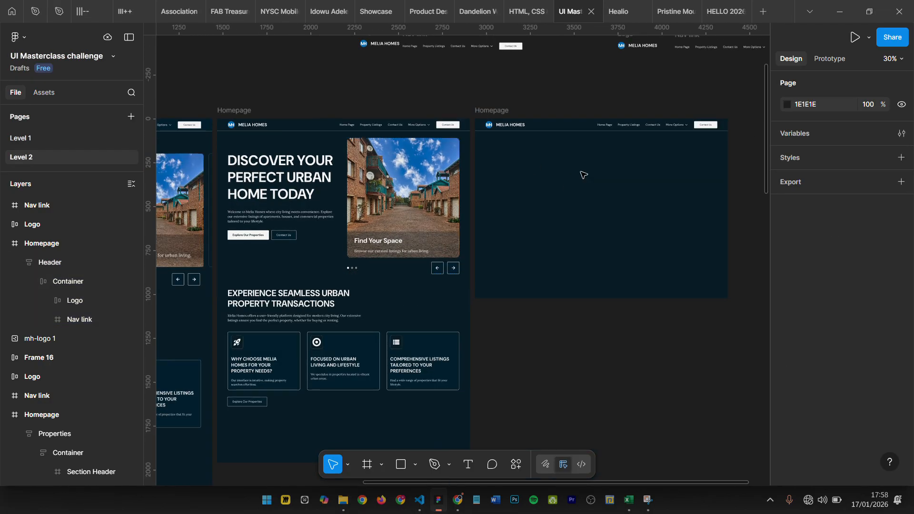
pyautogui.click(277, 190)
pyautogui.click(277, 191)
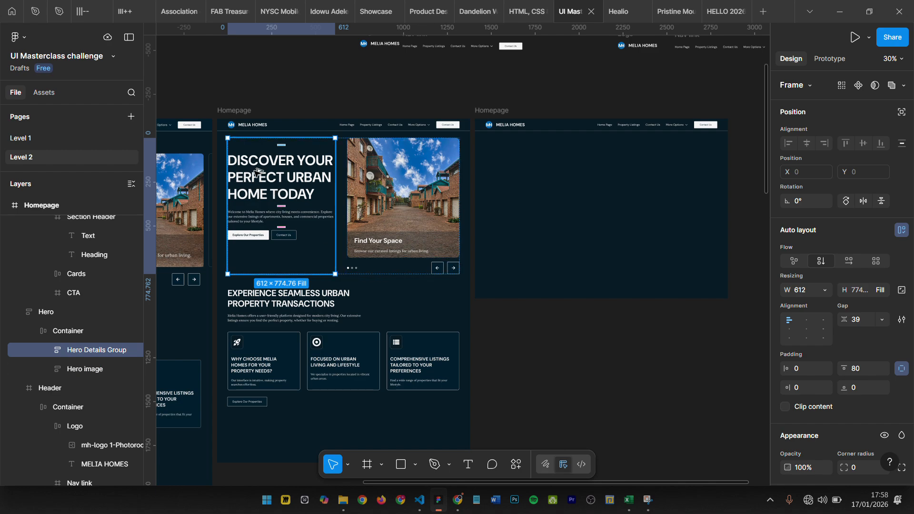
pyautogui.moveTo(492, 188); pyautogui.dragTo(527, 177)
pyautogui.scroll(3, 548, 167)
pyautogui.scroll(-5, 600, 226)
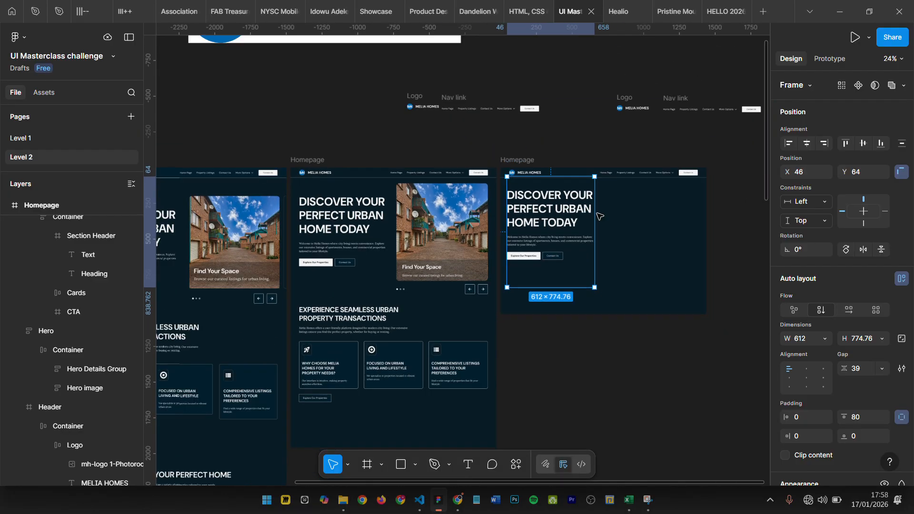
pyautogui.scroll(4, 599, 217)
pyautogui.scroll(-3, 619, 238)
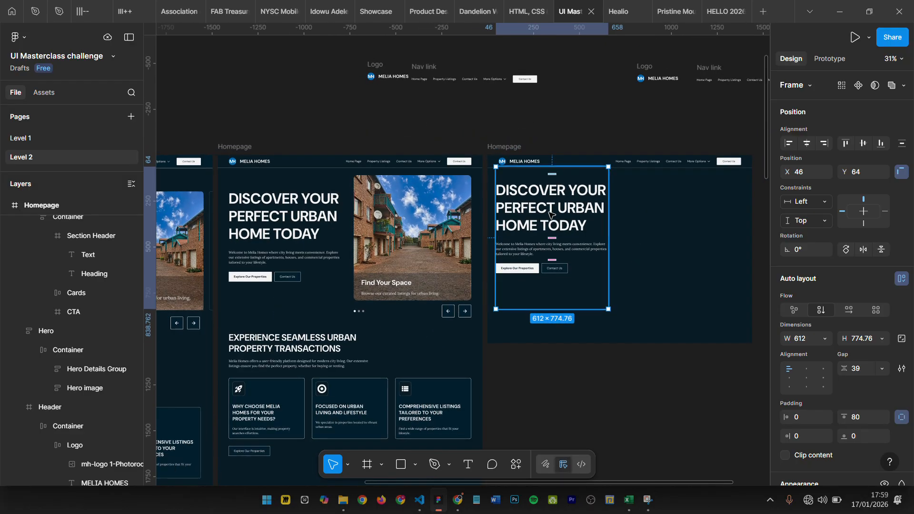
# - Show the layout guides and move the copied Hero Details Group below the Header to X 60, Y 70
pyautogui.moveTo(547, 230); pyautogui.dragTo(558, 232)
pyautogui.hotkey('shift', 'g')
pyautogui.scroll(5, 558, 232)
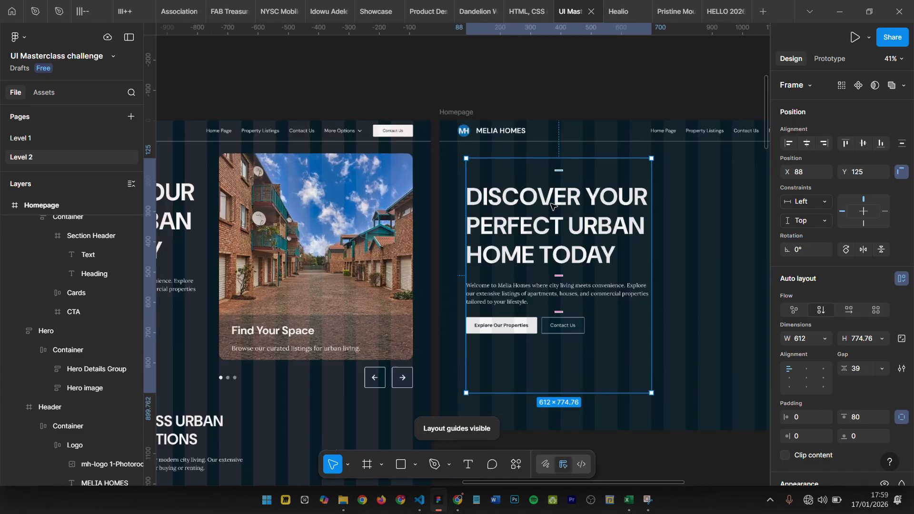
pyautogui.scroll(1, 449, 115)
pyautogui.hscroll(5, 452, 117)
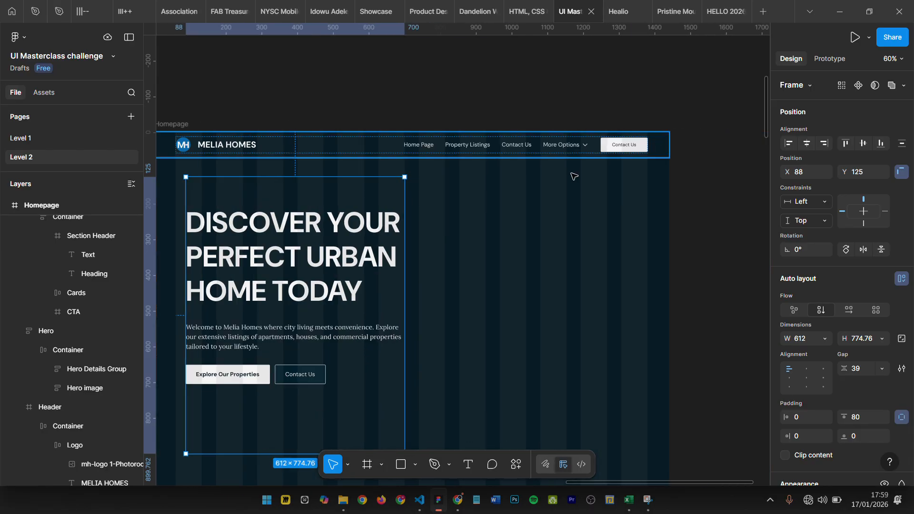
pyautogui.hscroll(-5, 573, 176)
pyautogui.moveTo(464, 261); pyautogui.dragTo(451, 248)
pyautogui.scroll(-6, 471, 238)
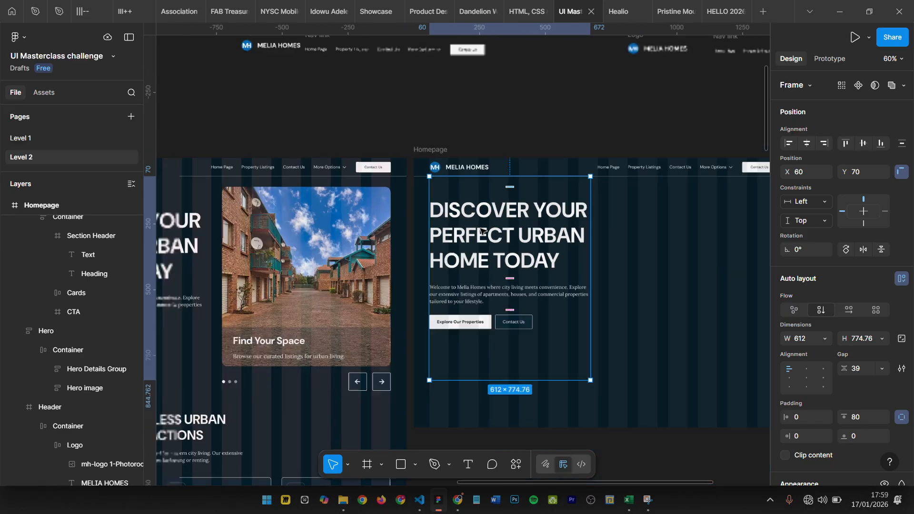
# - Copy the Hero image frame from the finished Homepage into the new Homepage beside the hero text, at about X 705, Y 41
pyautogui.click(391, 258)
pyautogui.doubleClick(393, 259)
pyautogui.doubleClick(395, 261)
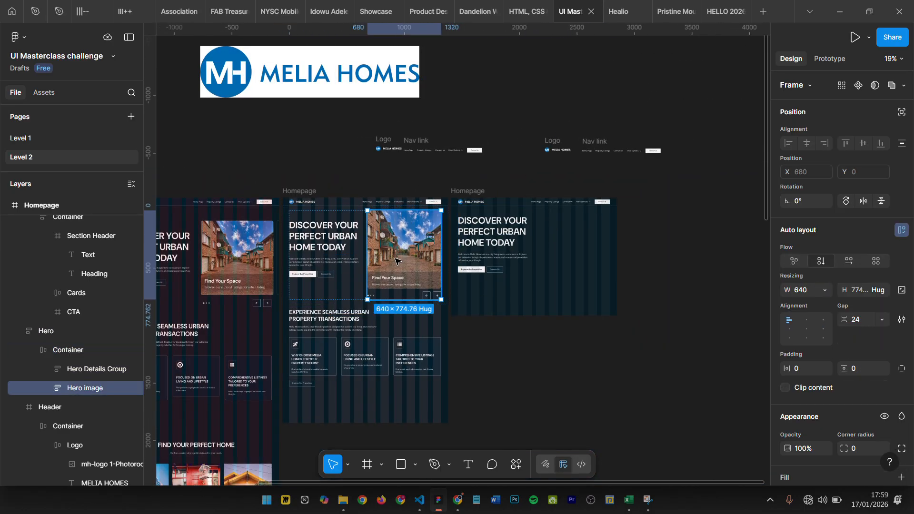
pyautogui.moveTo(392, 254); pyautogui.dragTo(561, 244)
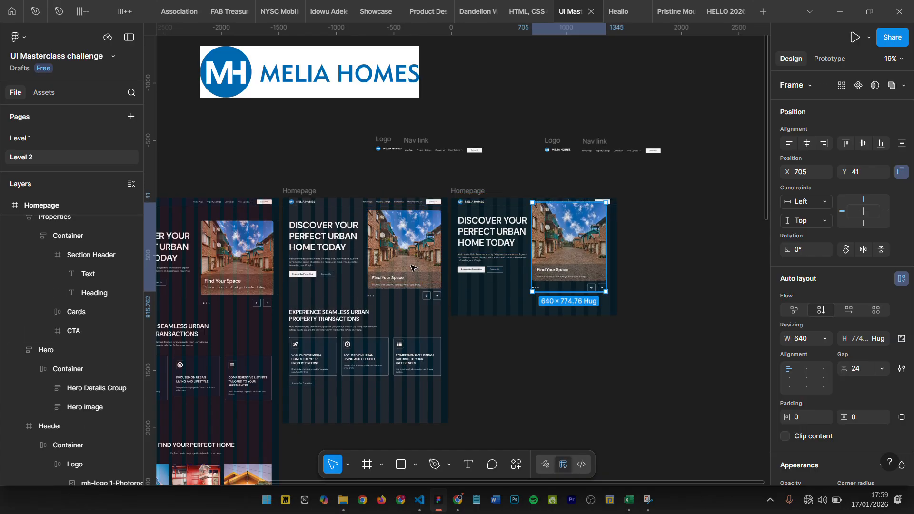
pyautogui.scroll(3, 390, 243)
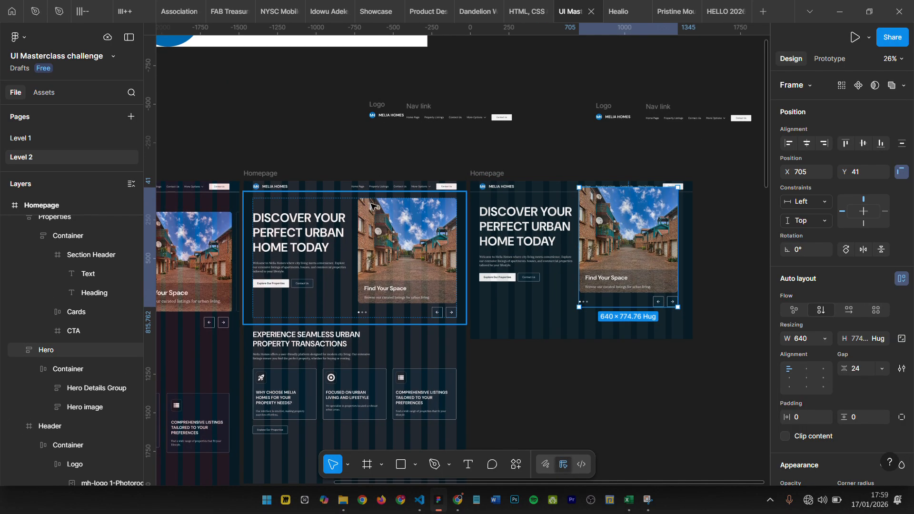
# - Move the copied Hero image frame below the Header, beside the hero text, to X 736, Y 110
pyautogui.moveTo(618, 246); pyautogui.dragTo(617, 260)
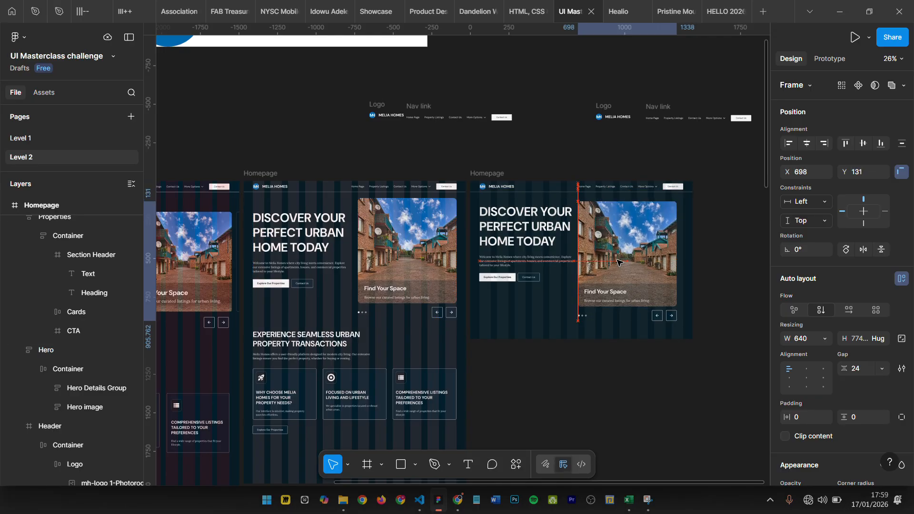
pyautogui.scroll(2, 747, 241)
pyautogui.scroll(3, 749, 244)
pyautogui.moveTo(542, 253); pyautogui.dragTo(558, 243)
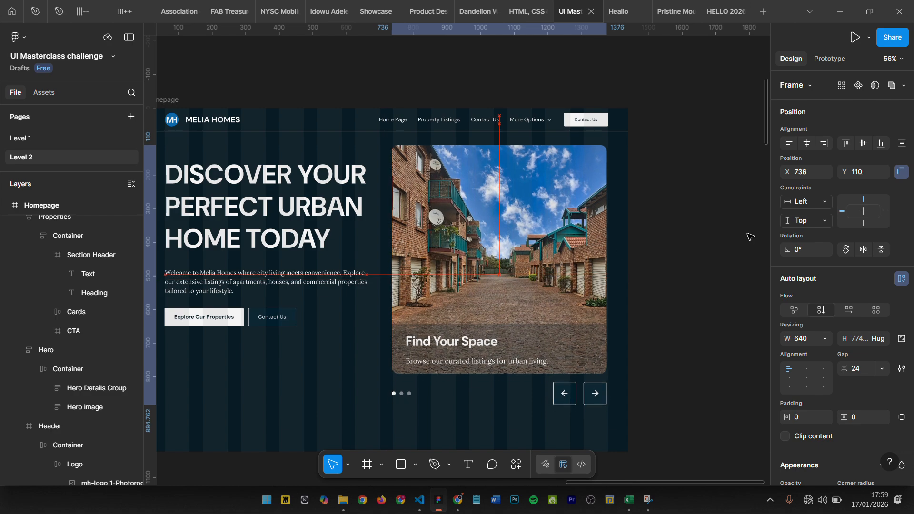
pyautogui.scroll(-2, 750, 236)
# - Ungroup the Hero Details Group so its headline, paragraph and Actions frame sit directly in the new Homepage
pyautogui.click(361, 224)
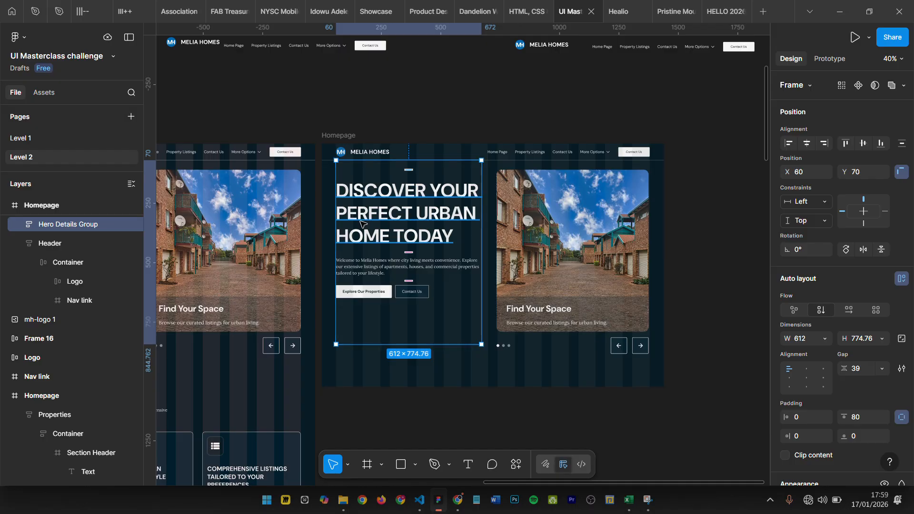
pyautogui.press('Return')
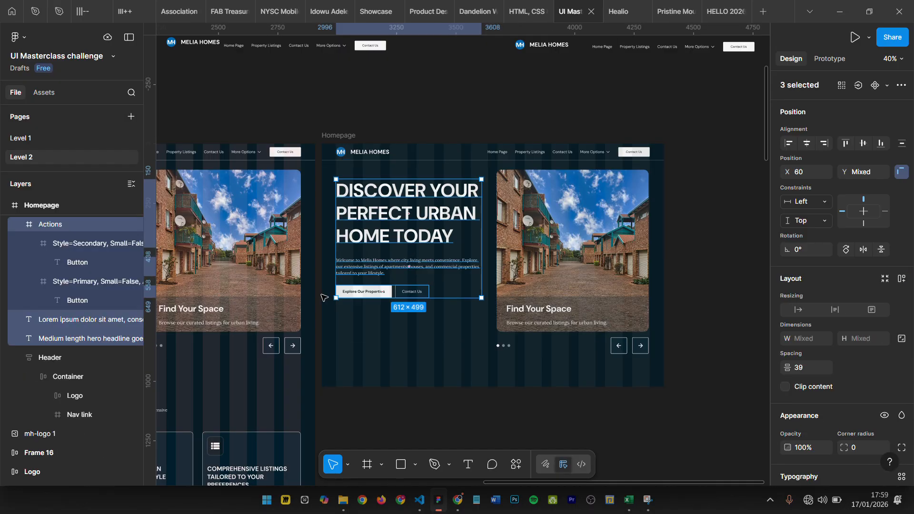
pyautogui.click(461, 371)
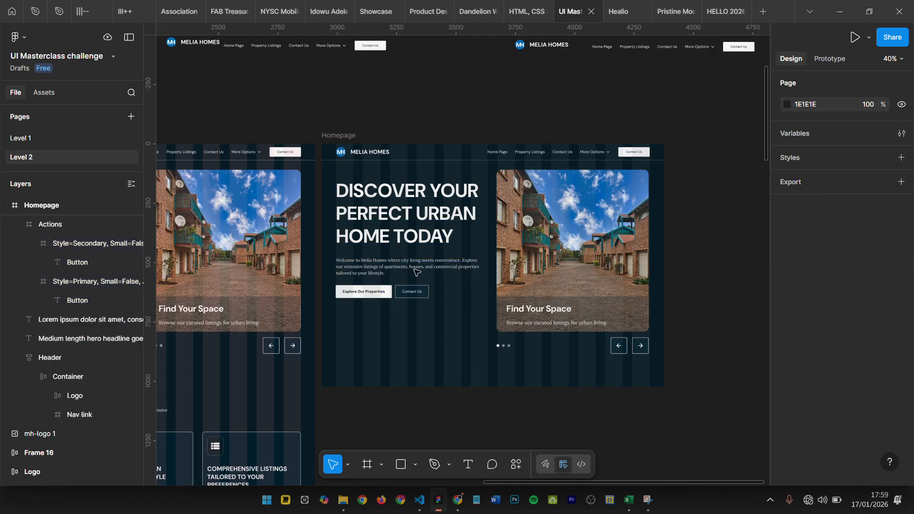
pyautogui.click(399, 191)
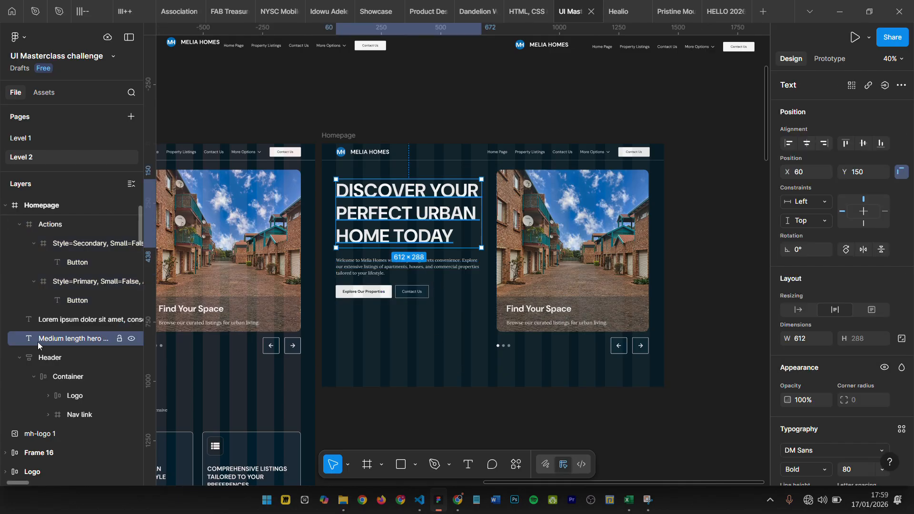
pyautogui.scroll(3, 398, 213)
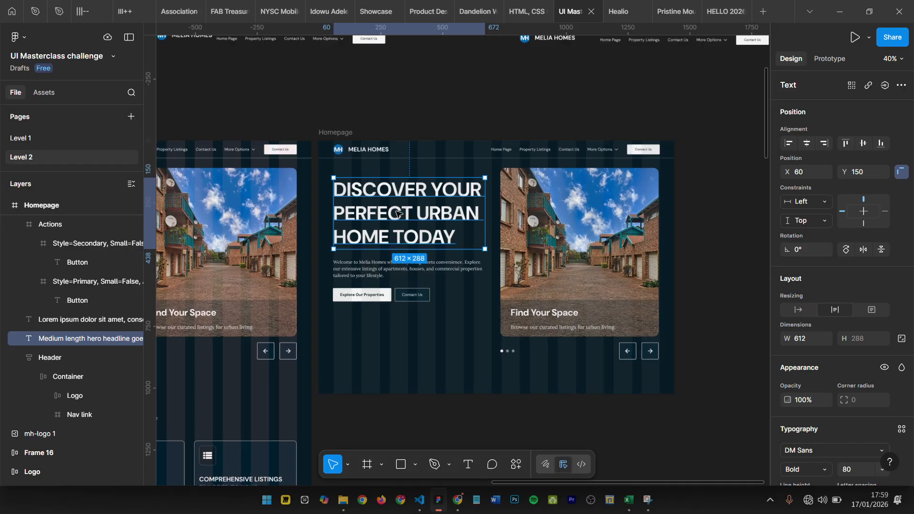
pyautogui.click(342, 307)
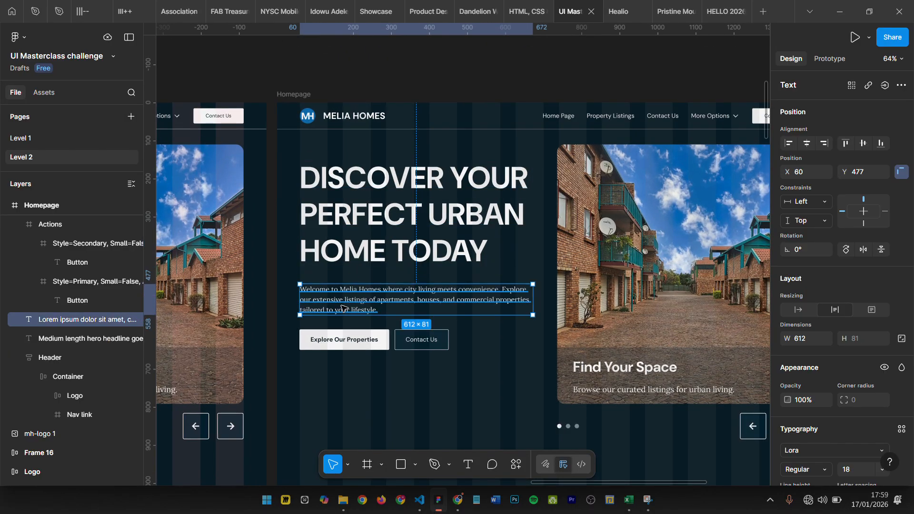
# - Rename the Actions frame holding the two hero buttons as "CTA group"
pyautogui.click(350, 340)
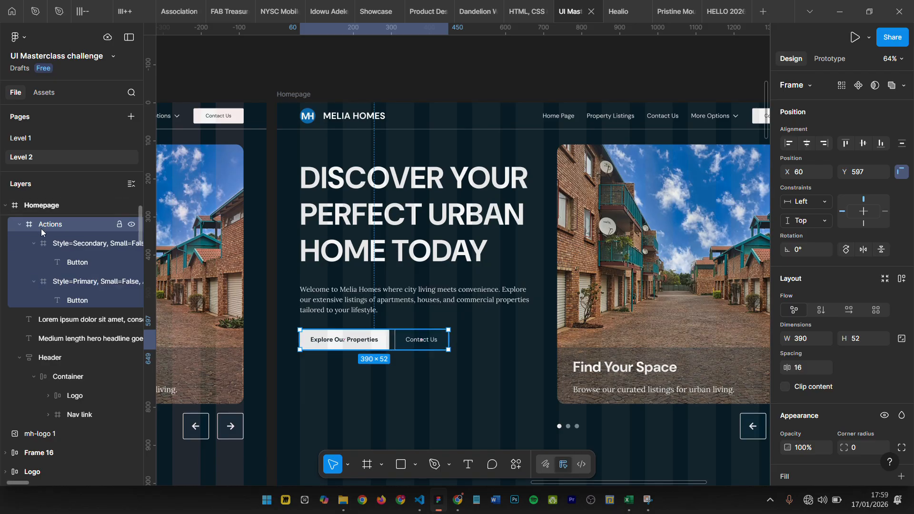
pyautogui.hotkey('ctrl', 'r')
pyautogui.write('CT')
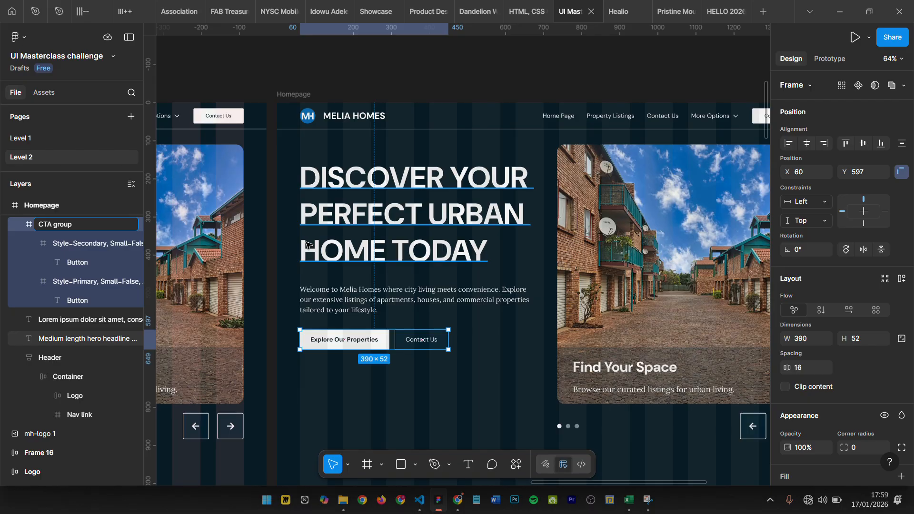
pyautogui.write('A group')
pyautogui.press('Return')
# - Wrap the hero headline, paragraph and CTA group in an auto layout frame and name it "Hero details"
pyautogui.click(307, 247)
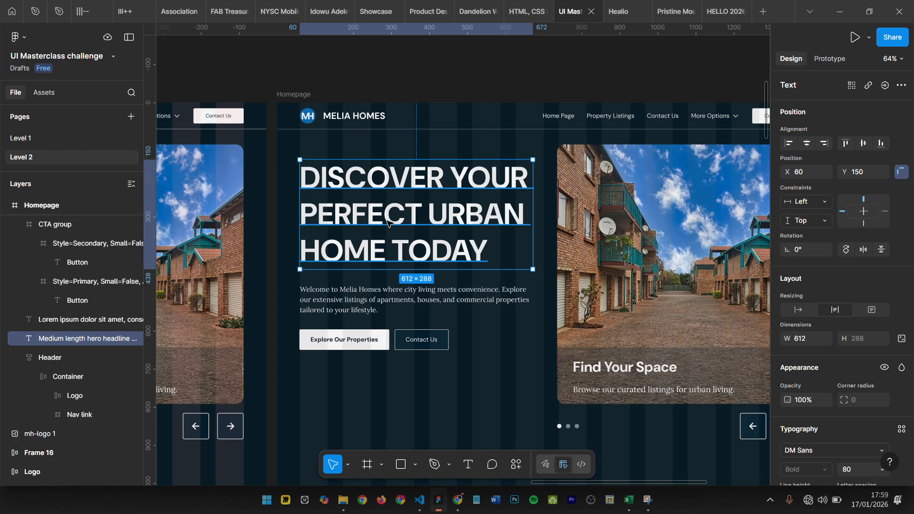
pyautogui.keyDown('shift'); pyautogui.click(360, 299); pyautogui.keyUp('shift')
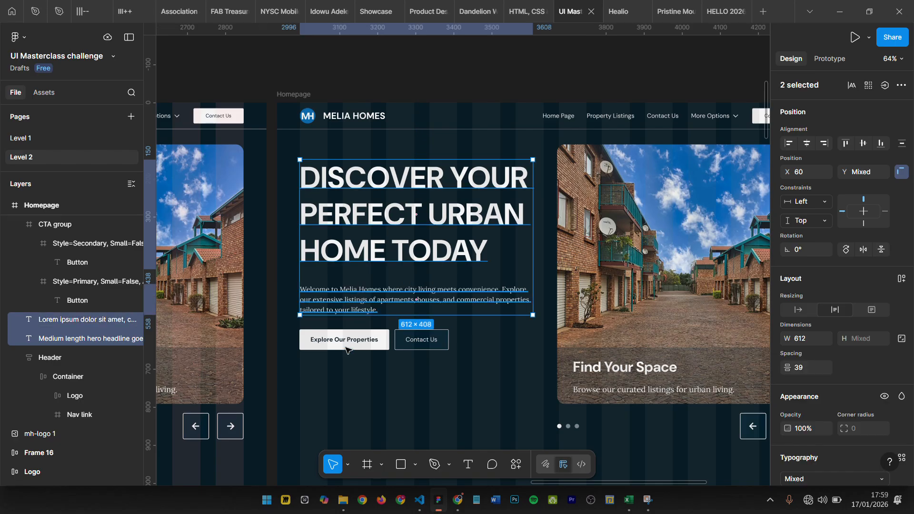
pyautogui.keyDown('shift'); pyautogui.click(346, 343); pyautogui.keyUp('shift')
pyautogui.hotkey('shift', 'a')
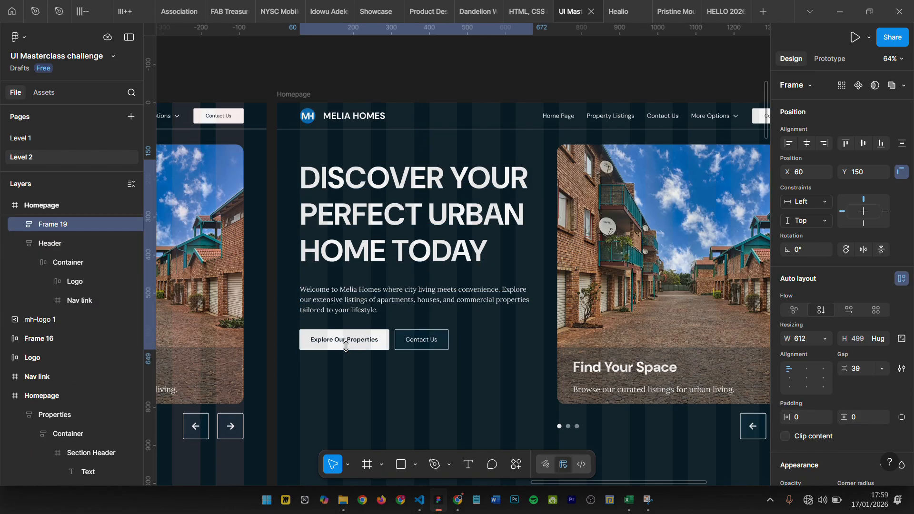
pyautogui.doubleClick(69, 225)
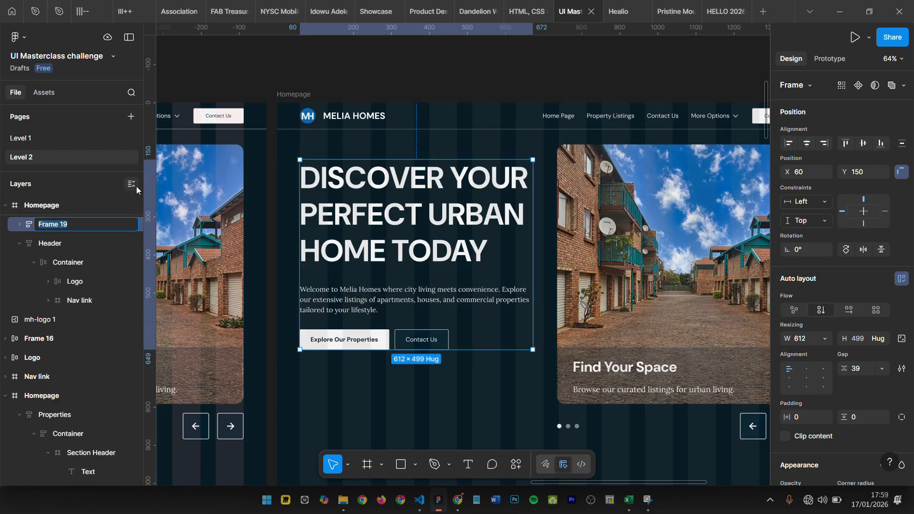
pyautogui.write('Hero details')
pyautogui.press('Return')
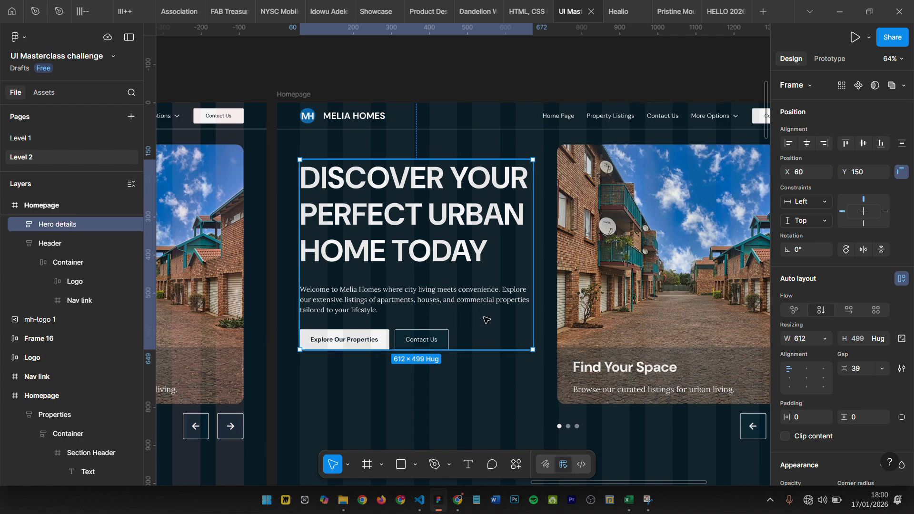
# - Combine the Hero details and Hero image frames into one horizontal auto layout frame
pyautogui.hscroll(2, 423, 285)
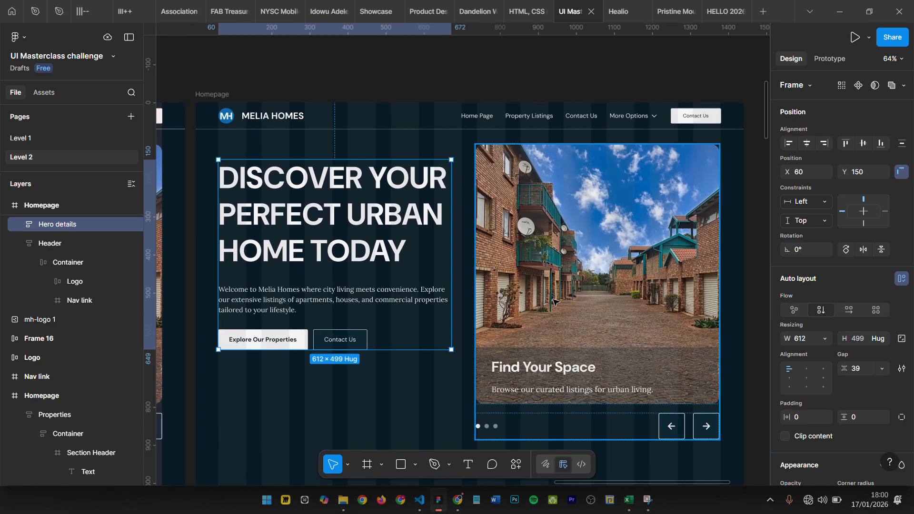
pyautogui.click(553, 301)
pyautogui.hscroll(3, 346, 377)
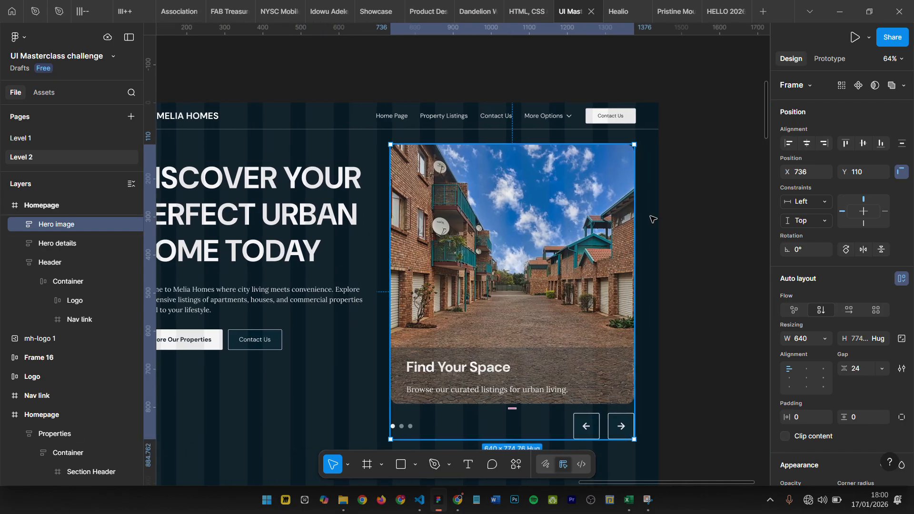
pyautogui.scroll(-3, 519, 319)
pyautogui.scroll(3, 519, 319)
pyautogui.scroll(-4, 533, 267)
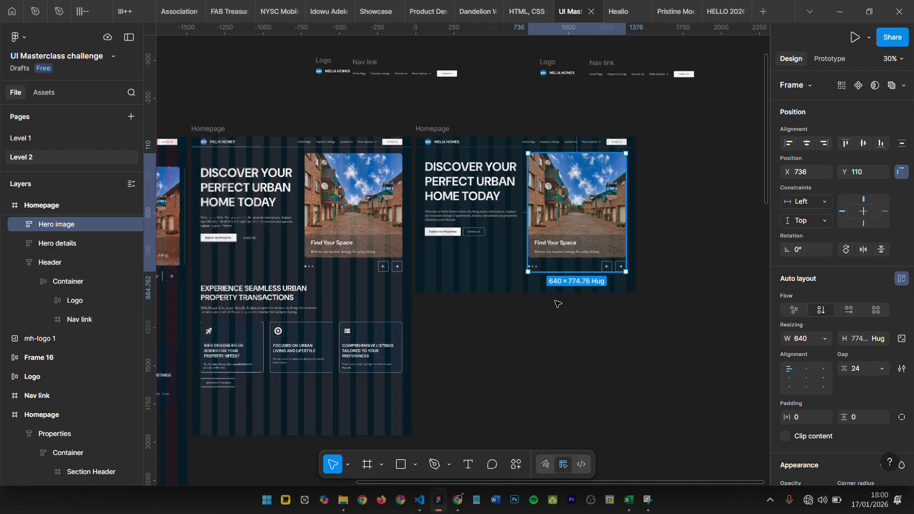
pyautogui.scroll(4, 552, 219)
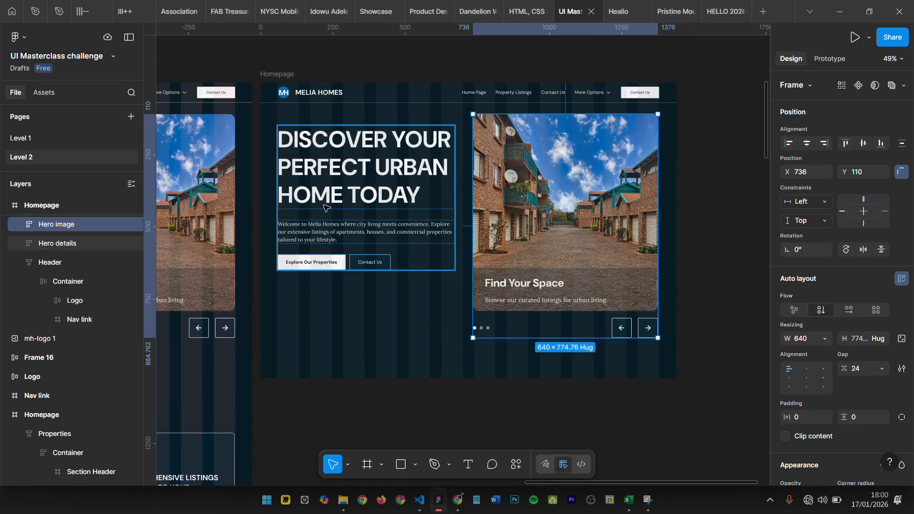
pyautogui.click(366, 197)
pyautogui.keyDown('shift'); pyautogui.click(565, 225); pyautogui.keyUp('shift')
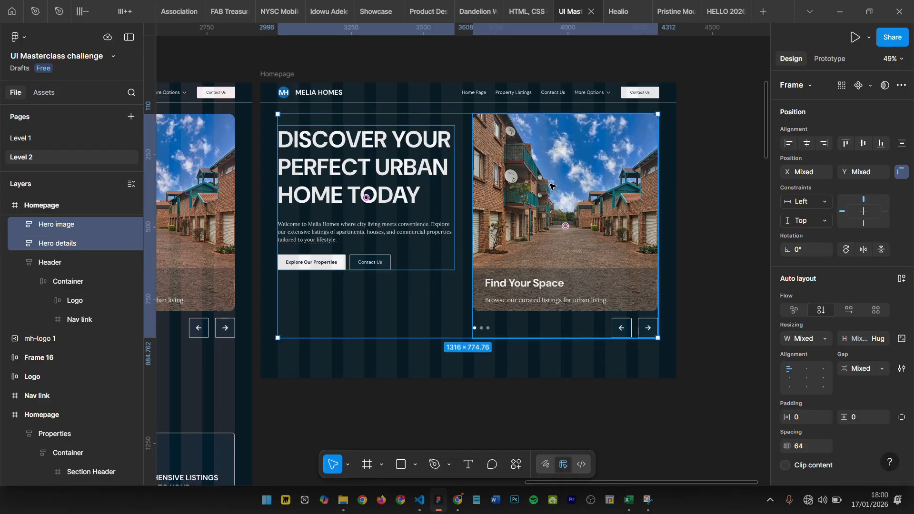
pyautogui.hotkey('shift', 'a')
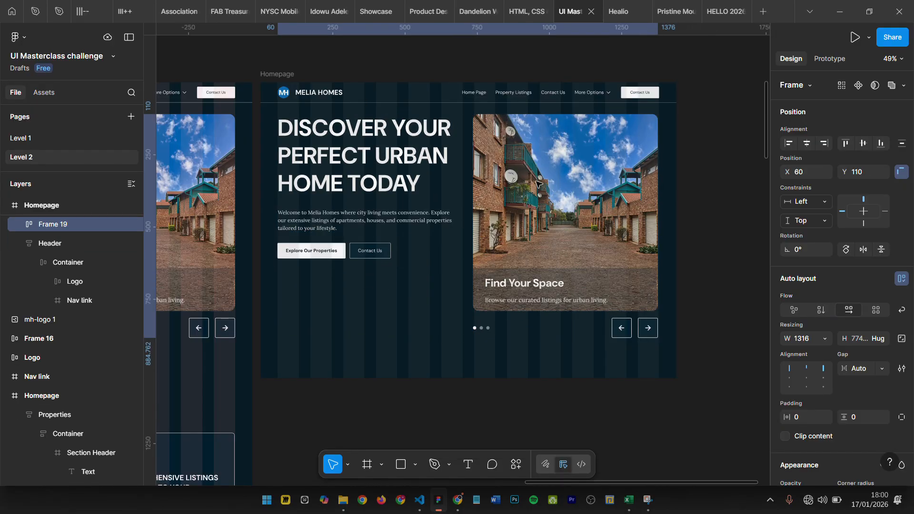
# - Set the new hero auto layout frame's width to 1320 and check its distance to the Homepage edges
pyautogui.click(810, 339)
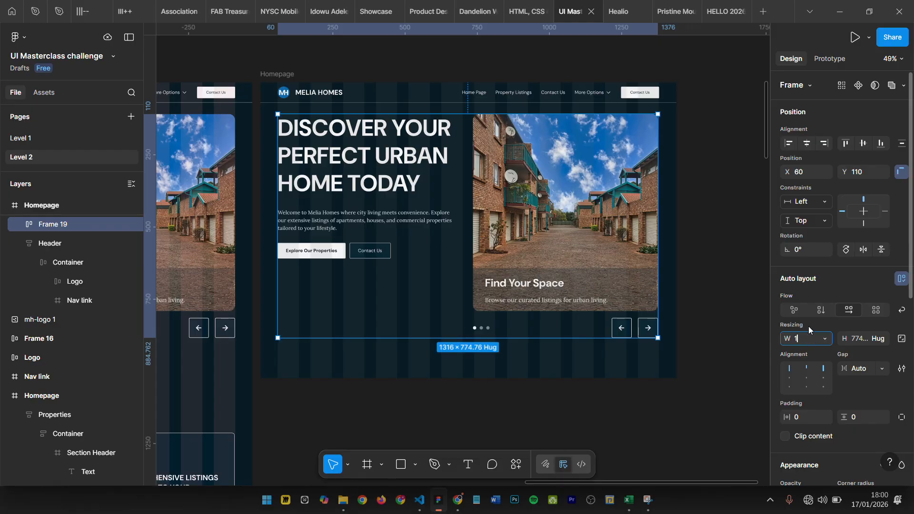
pyautogui.write('1320')
pyautogui.press('Return')
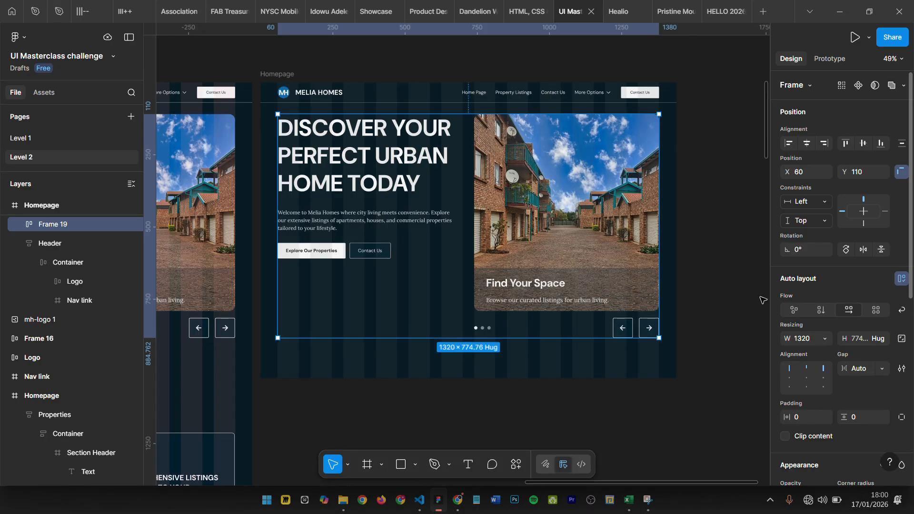
pyautogui.press('alt')
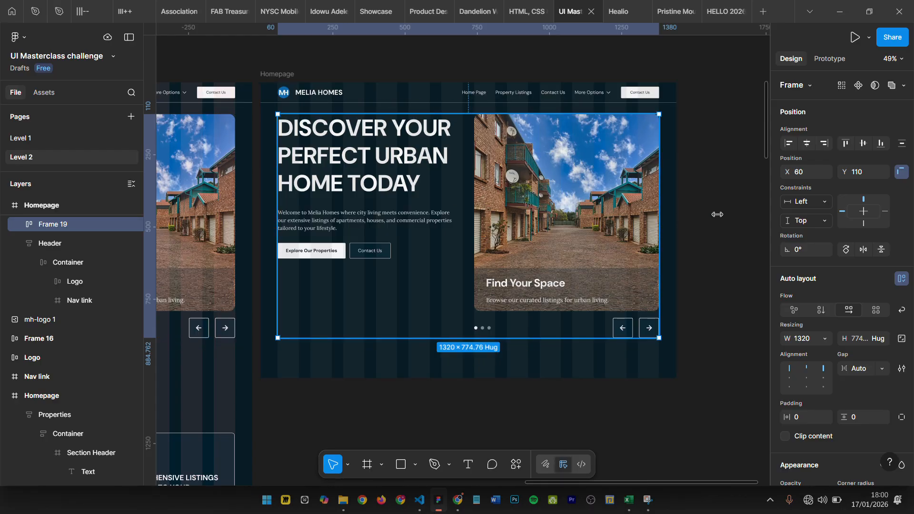
pyautogui.press('alt')
pyautogui.click(673, 224)
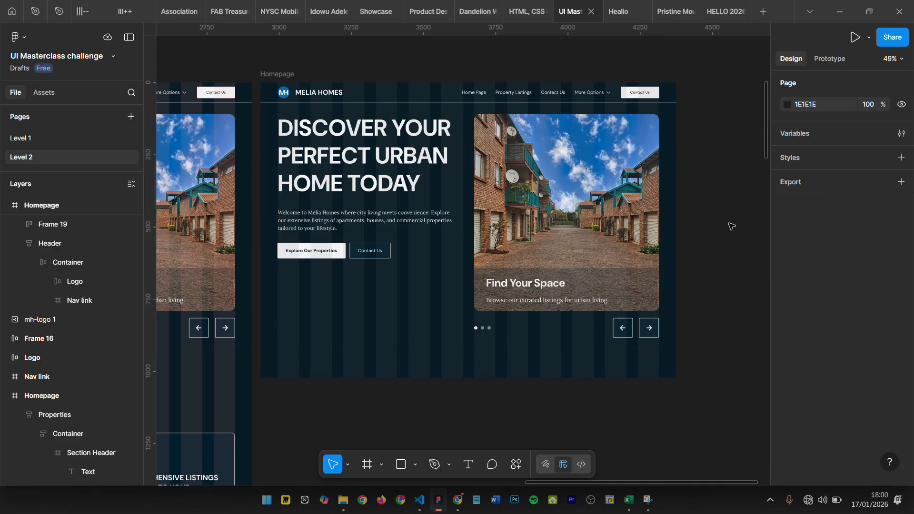
# - Rename the 1320-wide hero auto layout frame as "Container"
pyautogui.click(495, 222)
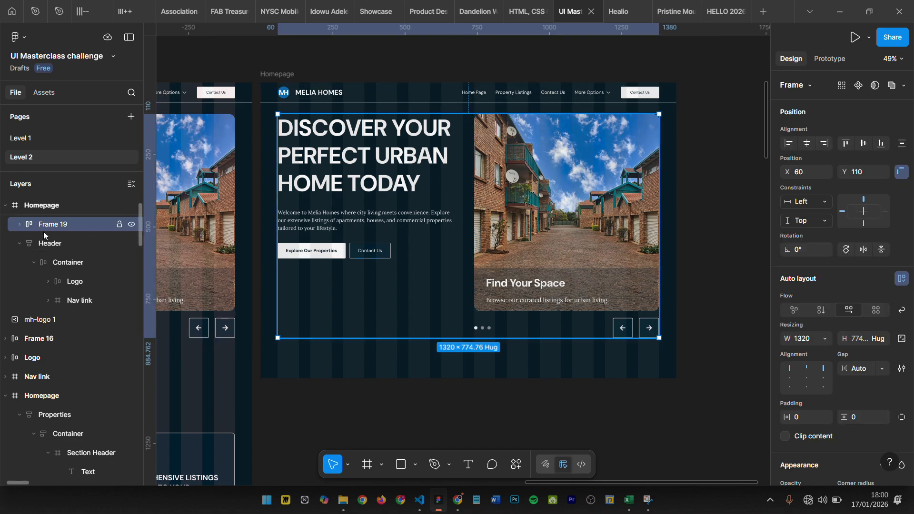
pyautogui.doubleClick(59, 227)
pyautogui.write('con')
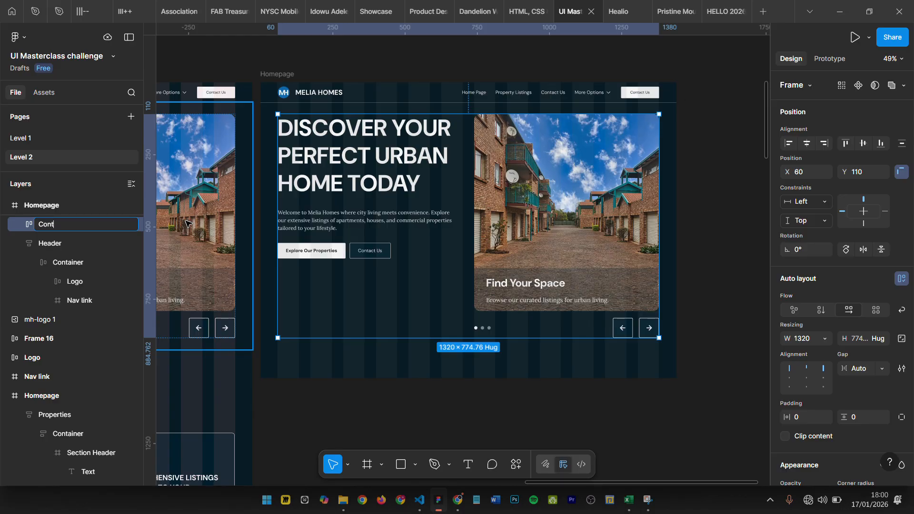
pyautogui.press('Return')
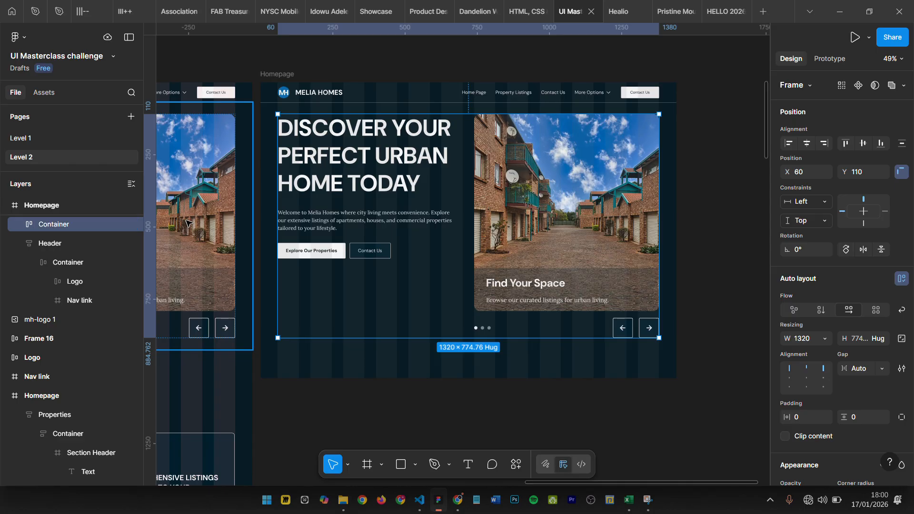
pyautogui.click(688, 243)
pyautogui.click(367, 232)
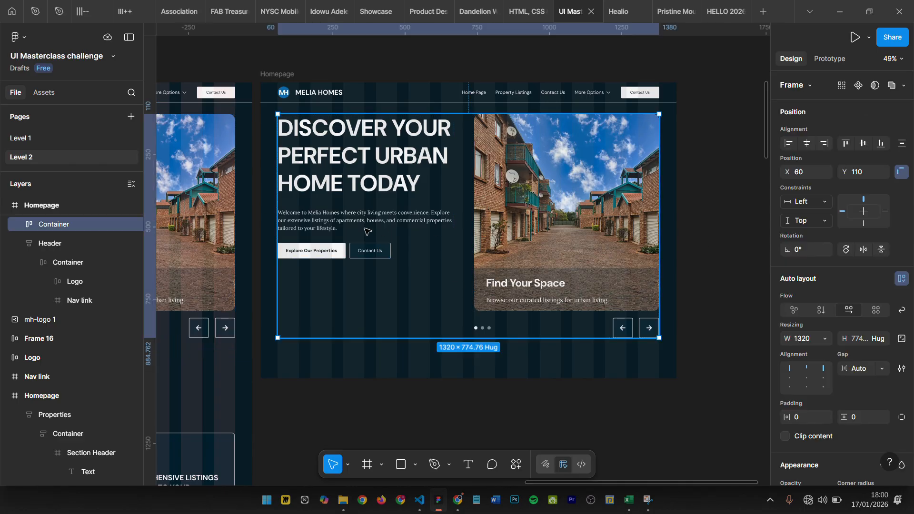
pyautogui.scroll(2, 49, 242)
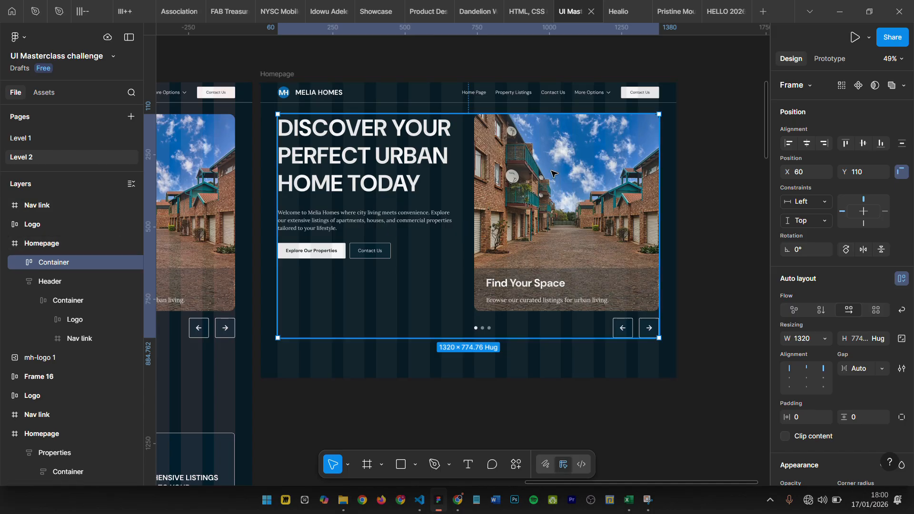
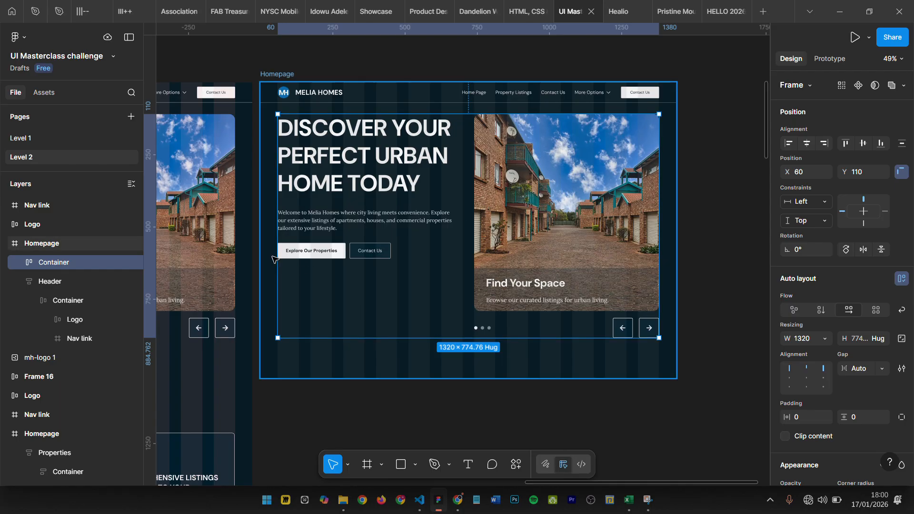
pyautogui.press('alt')
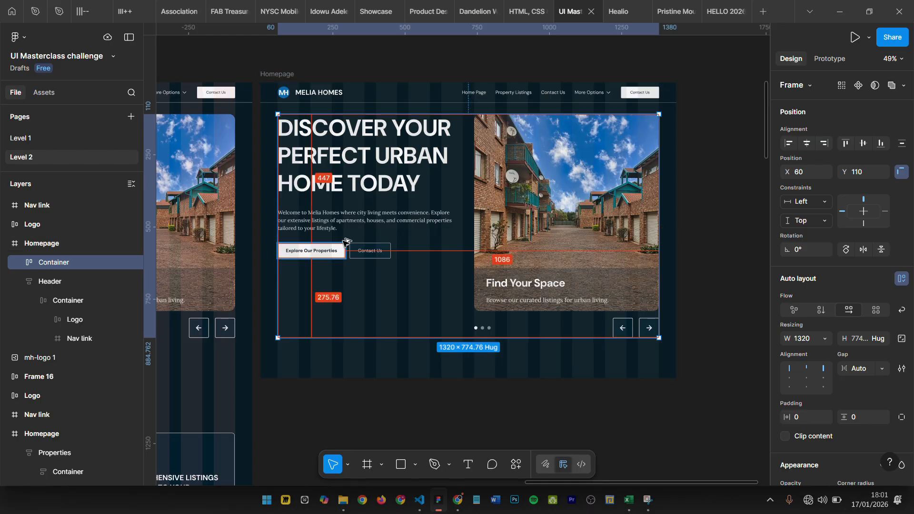
pyautogui.hotkey('shift', 'alt', 'a')
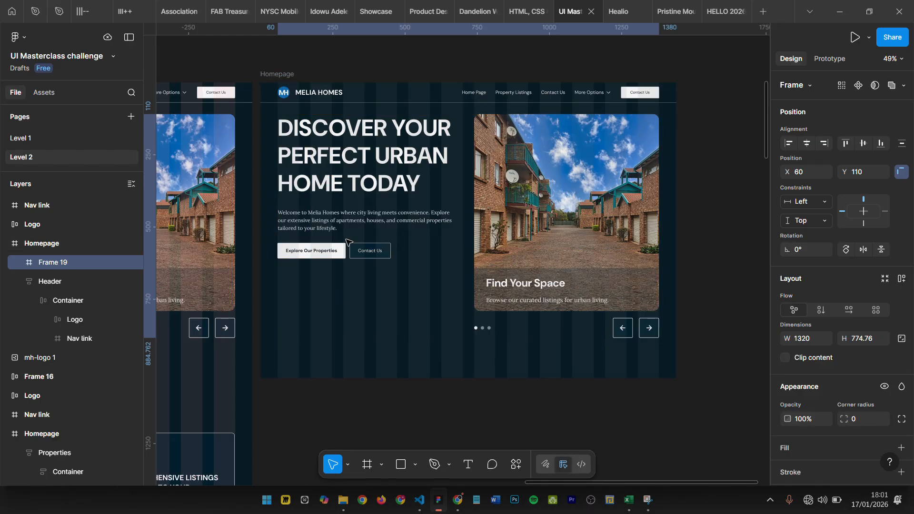
pyautogui.hotkey('ctrl', 'z')
# - Frame the 1320-wide hero Container inside a new parent frame and check the nesting of the two layers
pyautogui.rightClick(431, 148)
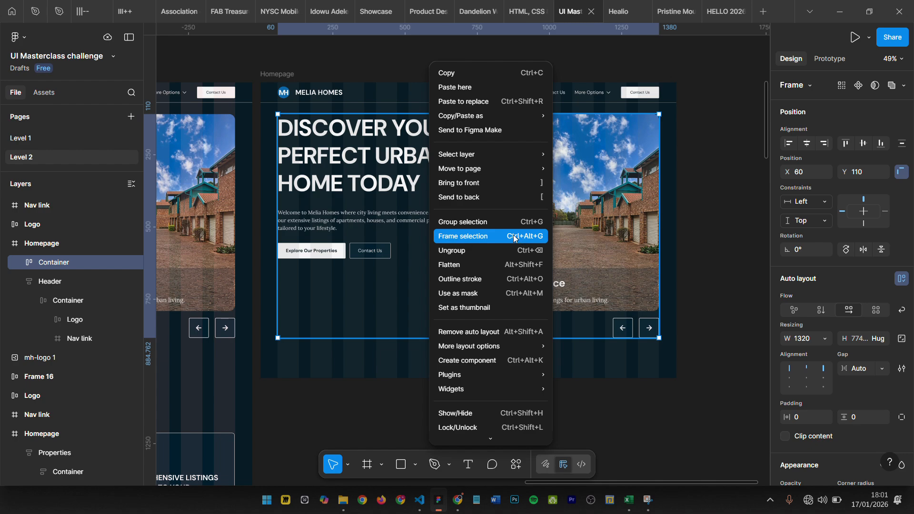
pyautogui.hotkey('ctrl', 'alt', 'g')
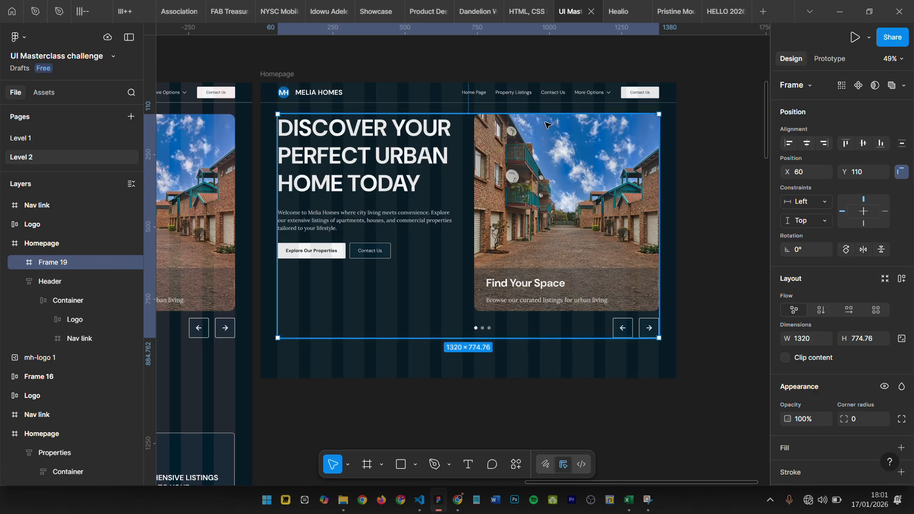
pyautogui.click(21, 265)
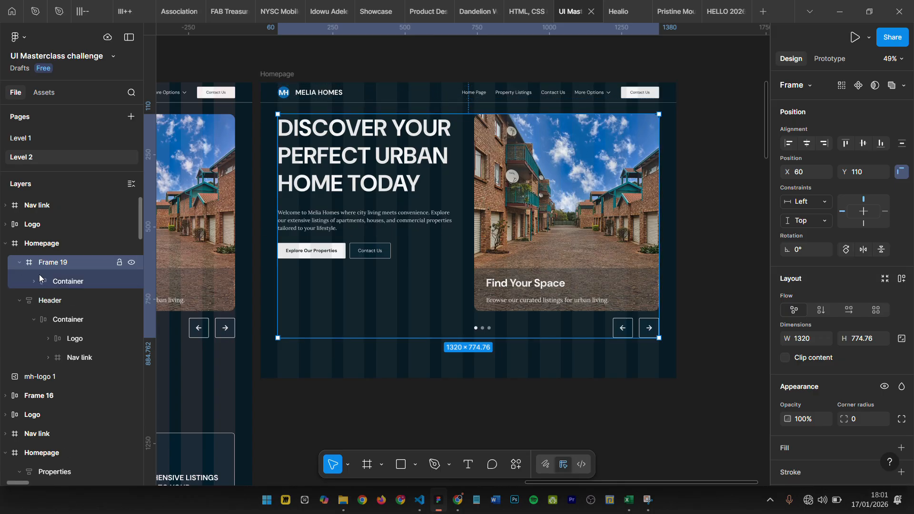
pyautogui.click(62, 282)
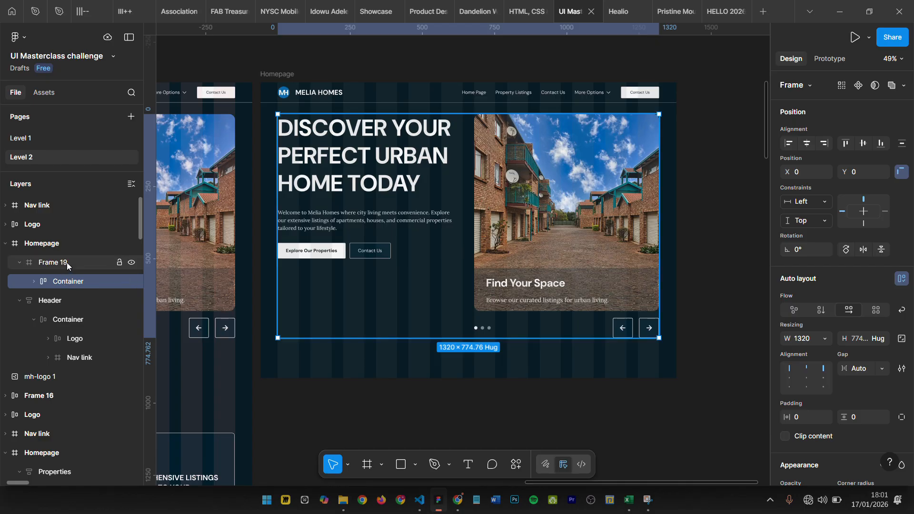
pyautogui.click(66, 265)
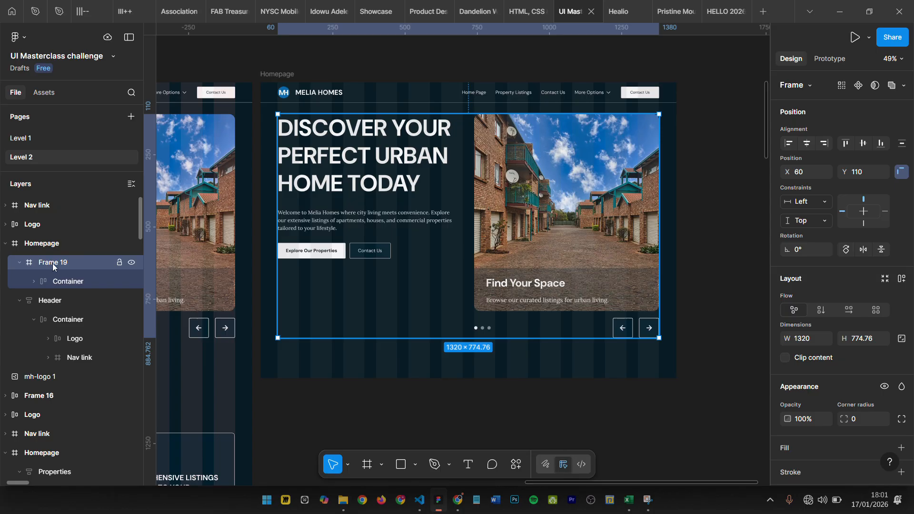
# - Rename the new frame around the hero Container as "Hero"
pyautogui.doubleClick(53, 263)
pyautogui.write('Her')
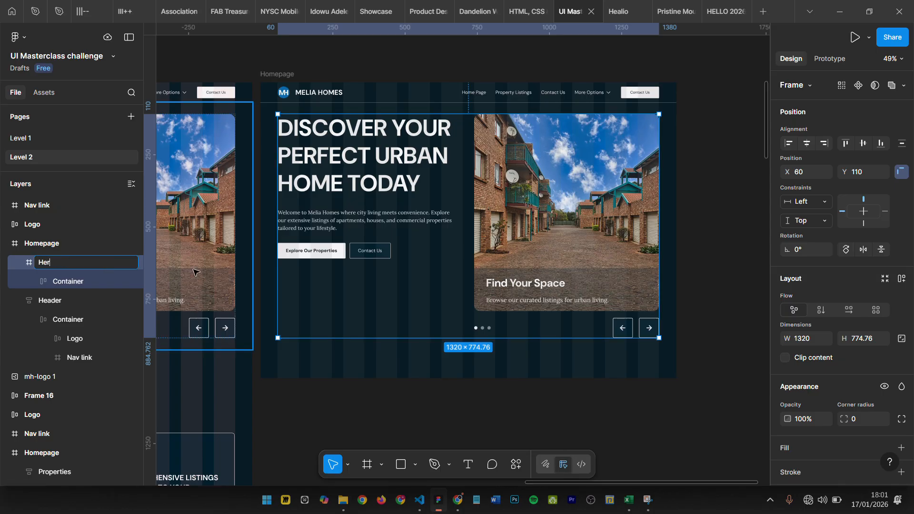
pyautogui.write('o')
pyautogui.press('Return')
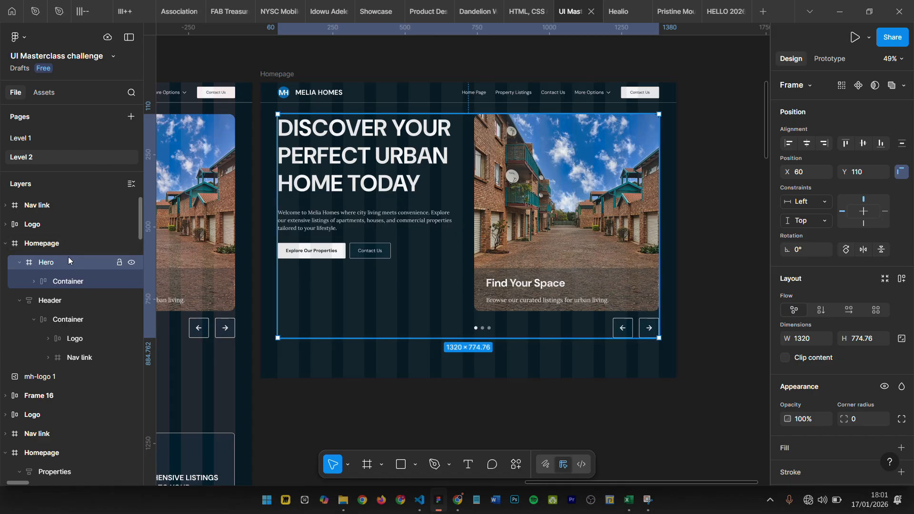
# - Apply vertical auto layout to the Hero frame and set its width to 1440
pyautogui.hotkey('shift', 'a')
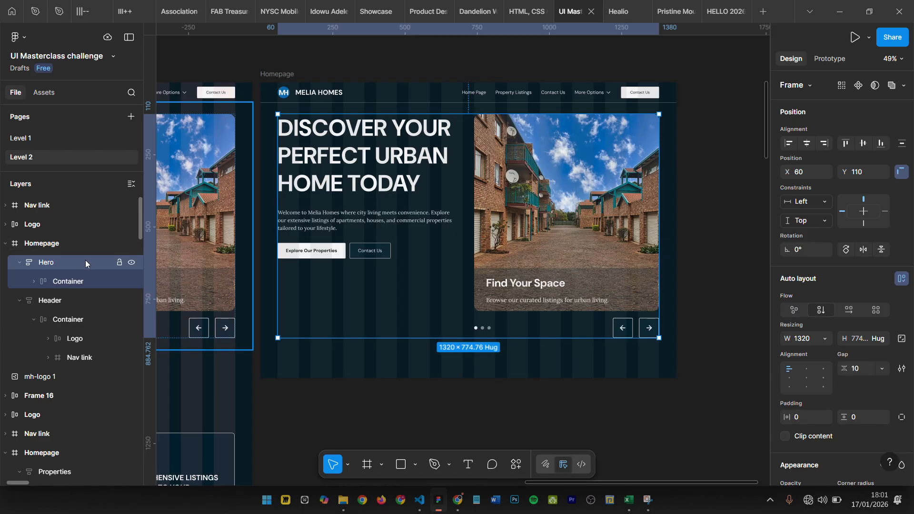
pyautogui.click(808, 338)
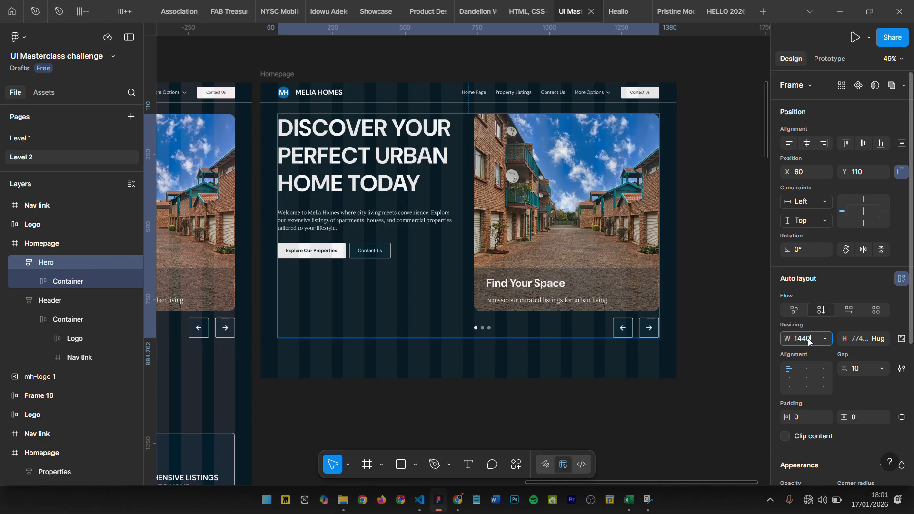
pyautogui.press('Return')
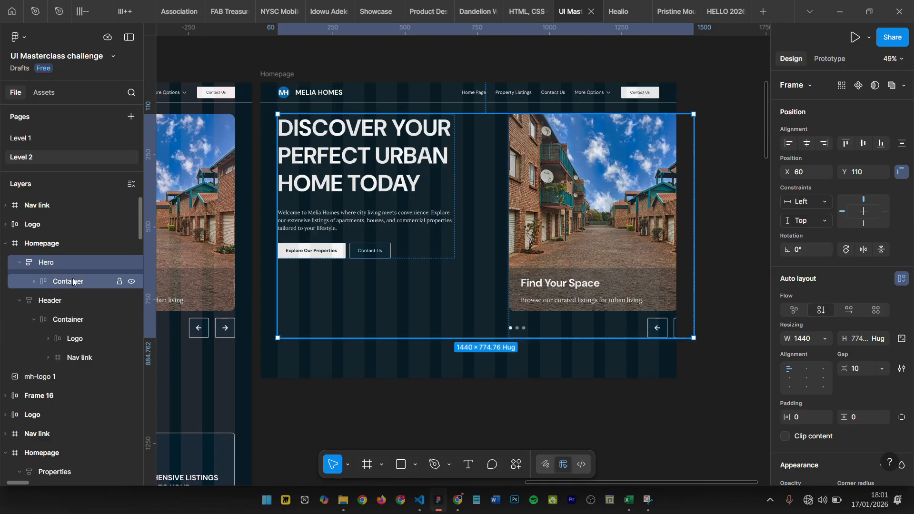
# - Set the width of the Container inside the Hero frame to 1320
pyautogui.click(73, 278)
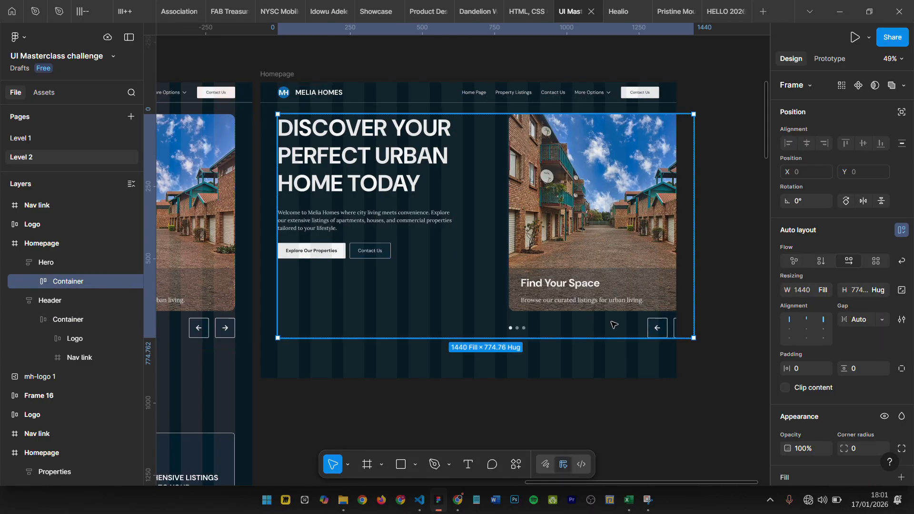
pyautogui.click(825, 289)
pyautogui.click(825, 291)
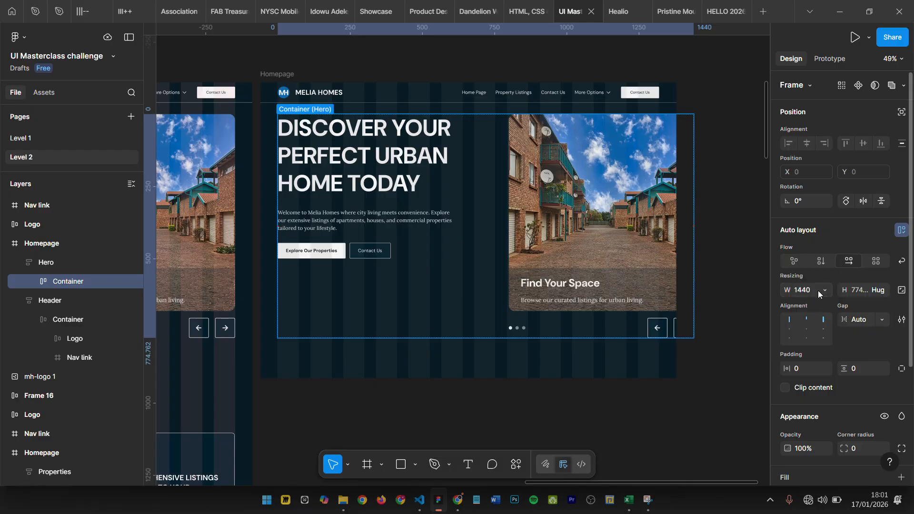
pyautogui.write('1320')
pyautogui.press('Return')
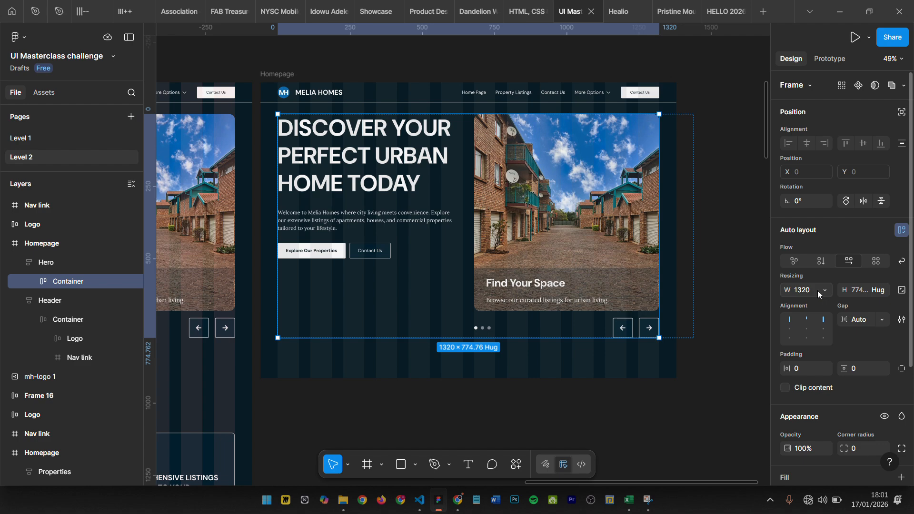
# - Align the Hero frame horizontally centred on the Homepage and centre its Container through the auto layout alignment
pyautogui.click(55, 264)
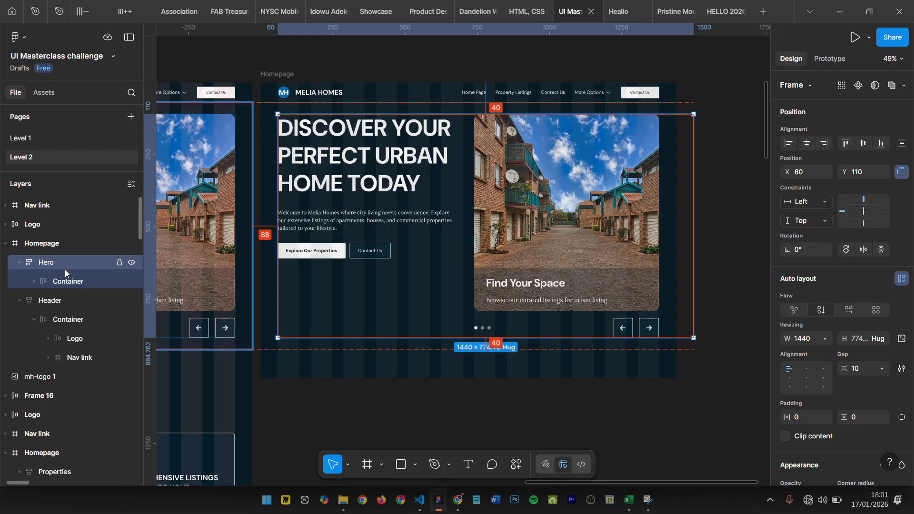
pyautogui.click(807, 143)
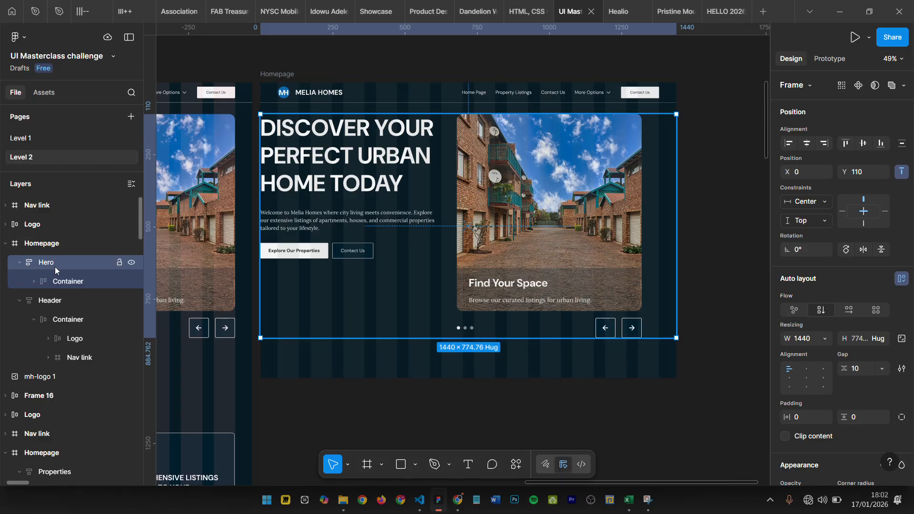
pyautogui.click(807, 378)
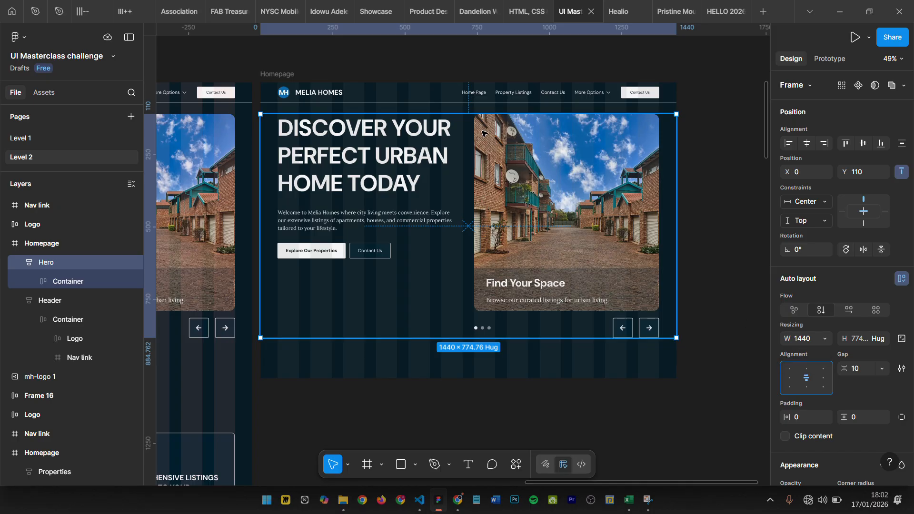
# - Compare the rebuilt hero with the original Homepage and examine the distance between the Header and Hero frames
pyautogui.scroll(1, 454, 99)
pyautogui.scroll(-3, 454, 99)
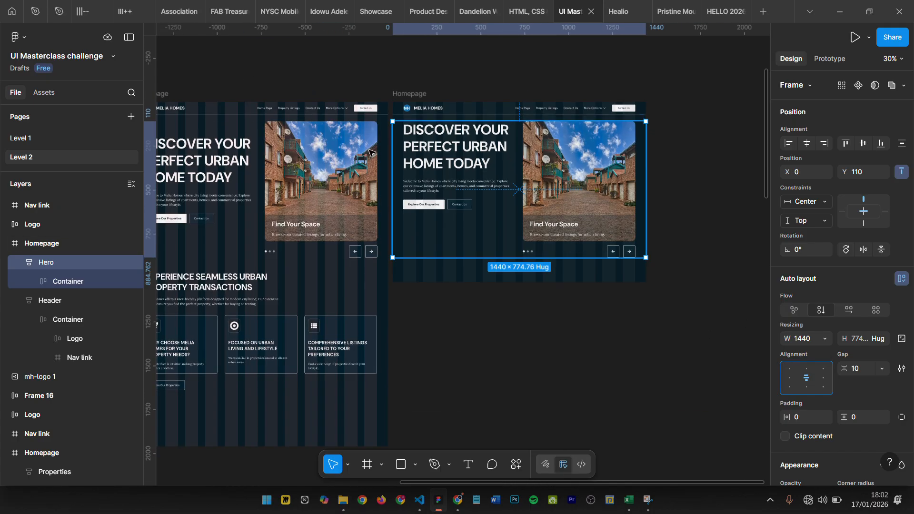
pyautogui.click(660, 200)
pyautogui.hscroll(-3, 671, 219)
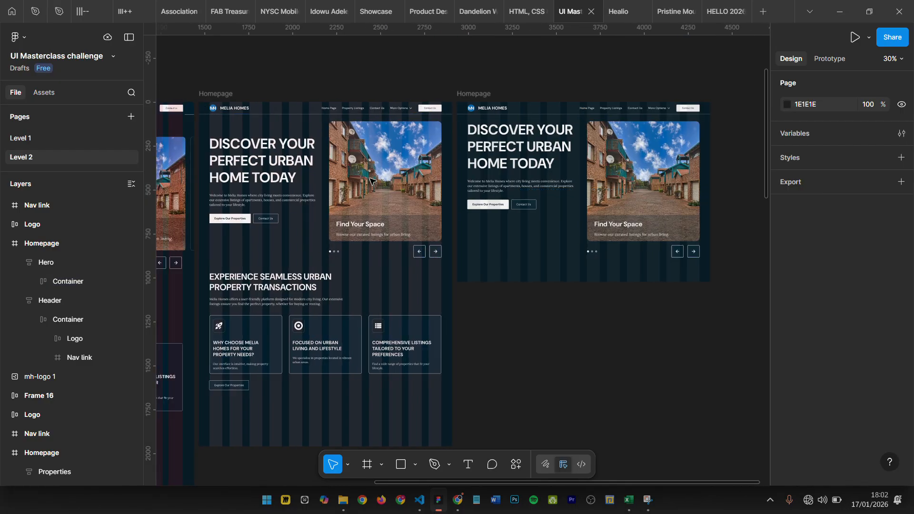
pyautogui.click(562, 123)
pyautogui.scroll(2, 562, 118)
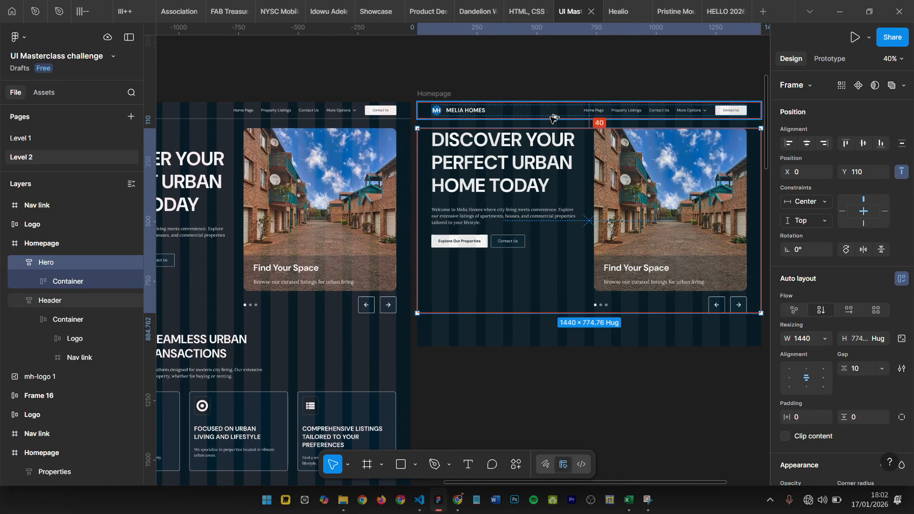
pyautogui.scroll(1, 600, 109)
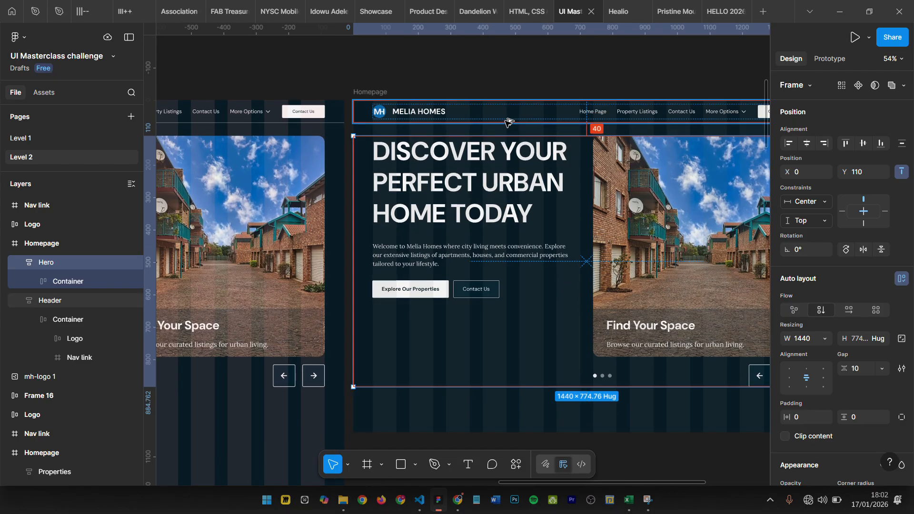
pyautogui.hscroll(3, 522, 205)
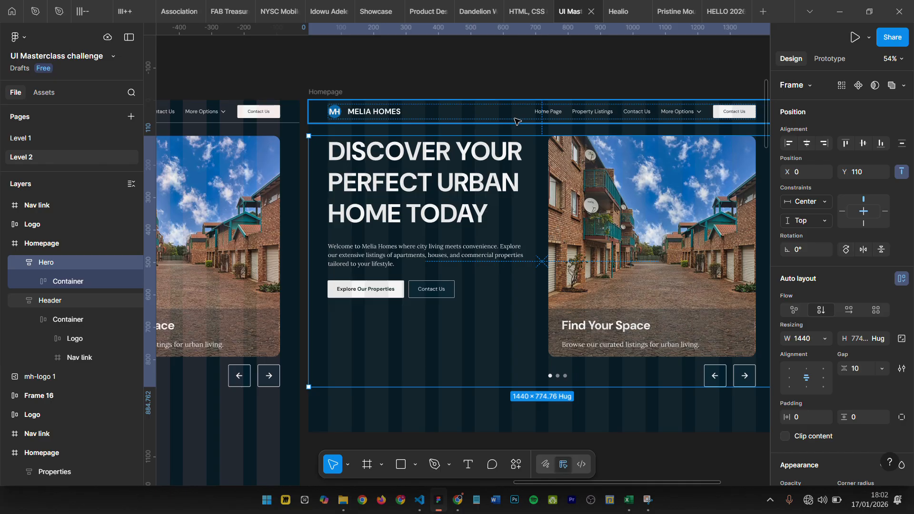
pyautogui.scroll(-4, 514, 119)
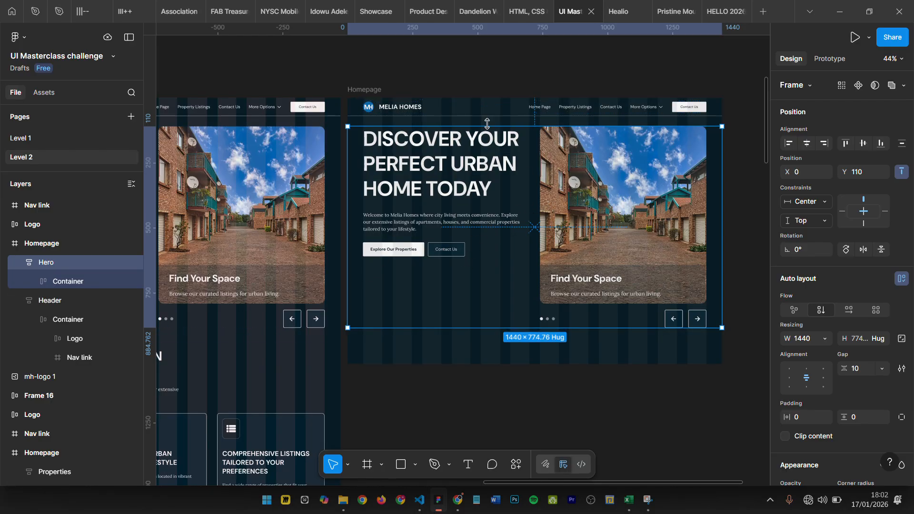
pyautogui.scroll(4, 524, 134)
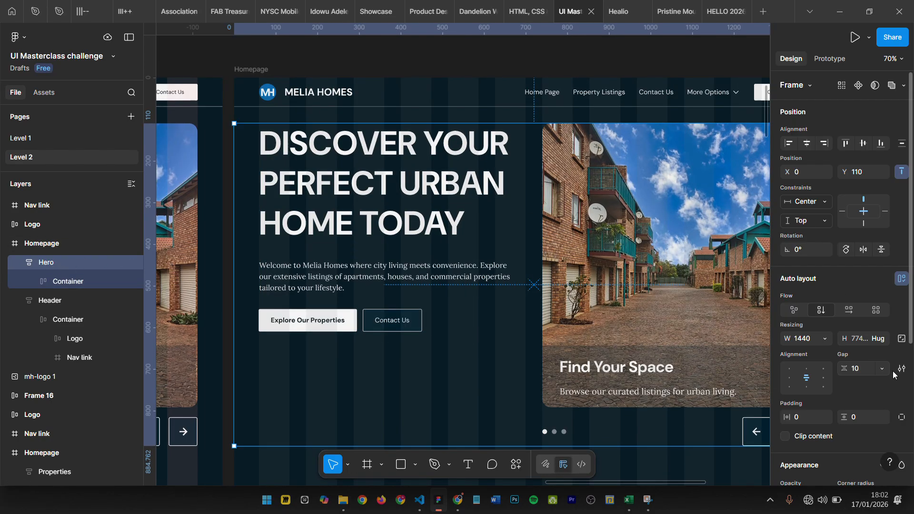
# - Check that the Hero frame's height uses Hug contents and compare its extent with the inner Container
pyautogui.click(883, 337)
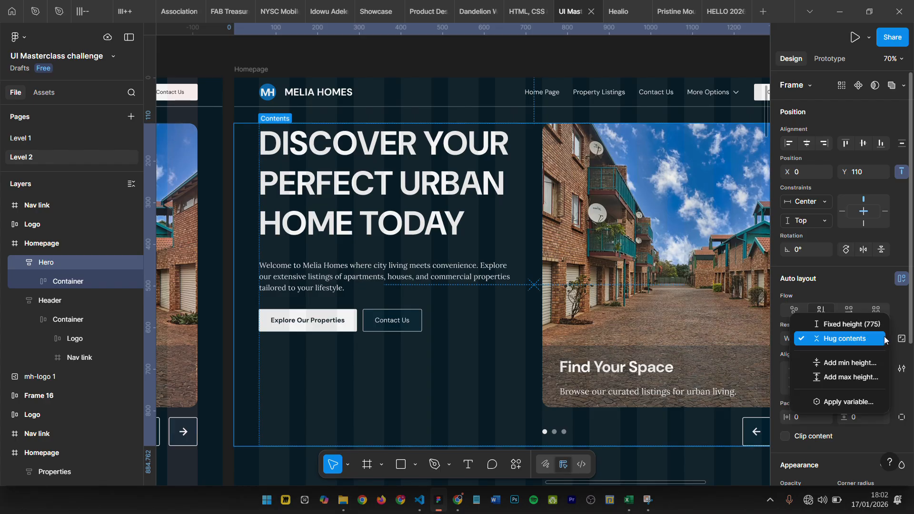
pyautogui.click(884, 338)
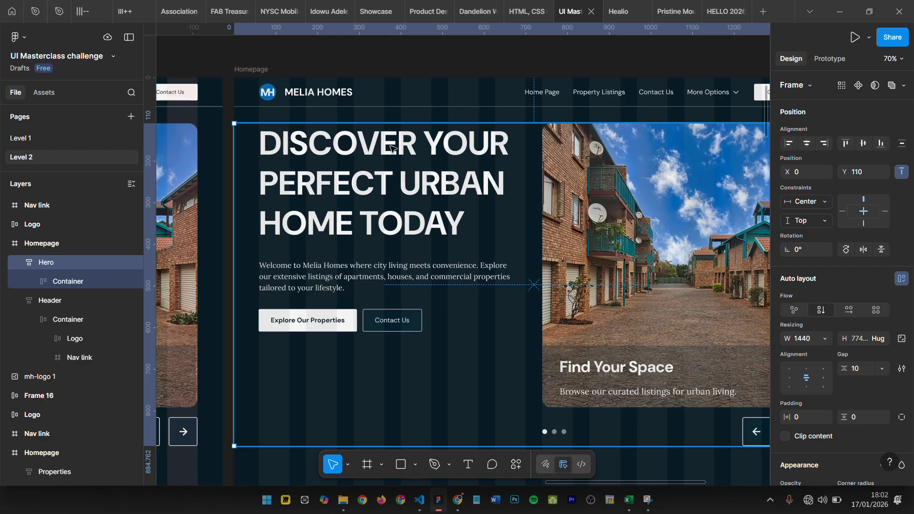
pyautogui.scroll(-3, 419, 353)
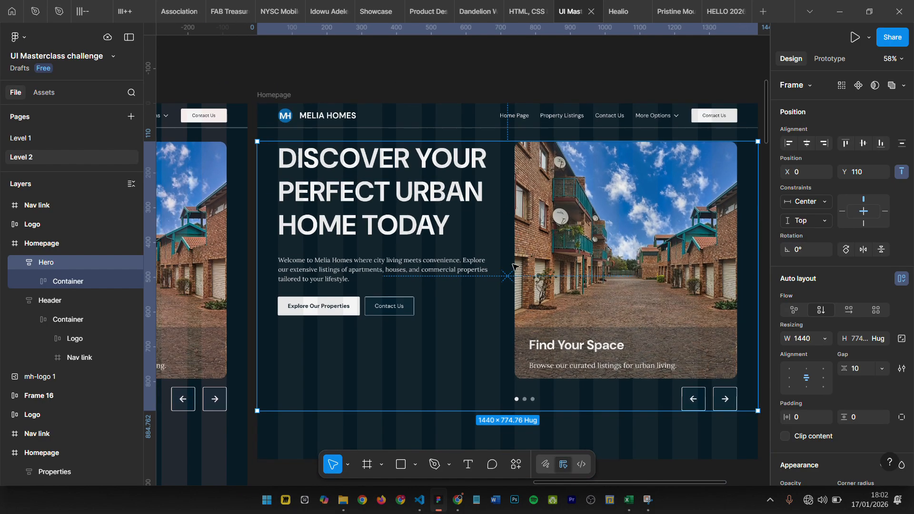
pyautogui.click(82, 282)
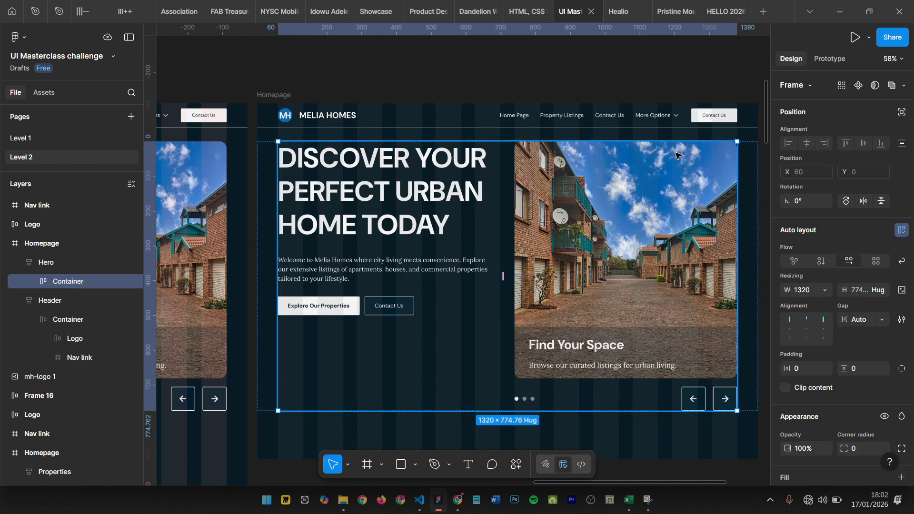
pyautogui.click(42, 263)
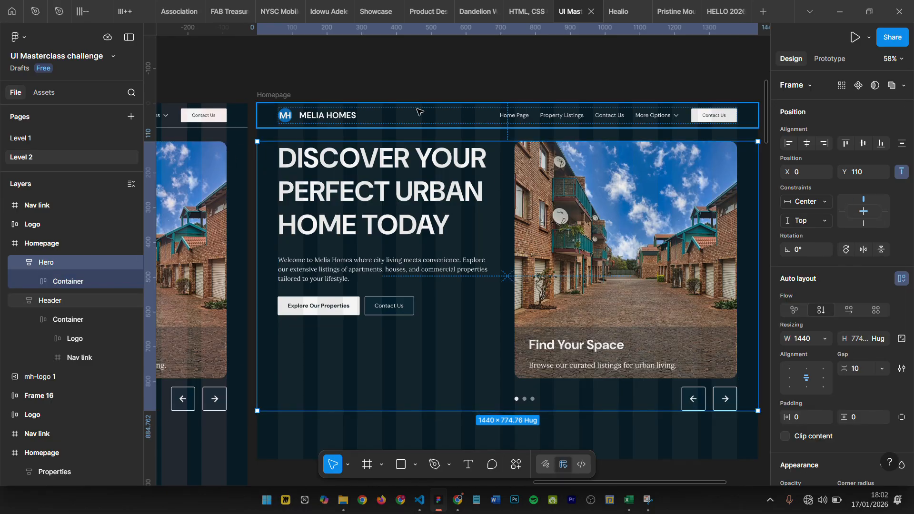
# - Move the Hero frame up to Y 70, flush against the lower edge of the Header
pyautogui.scroll(2, 480, 125)
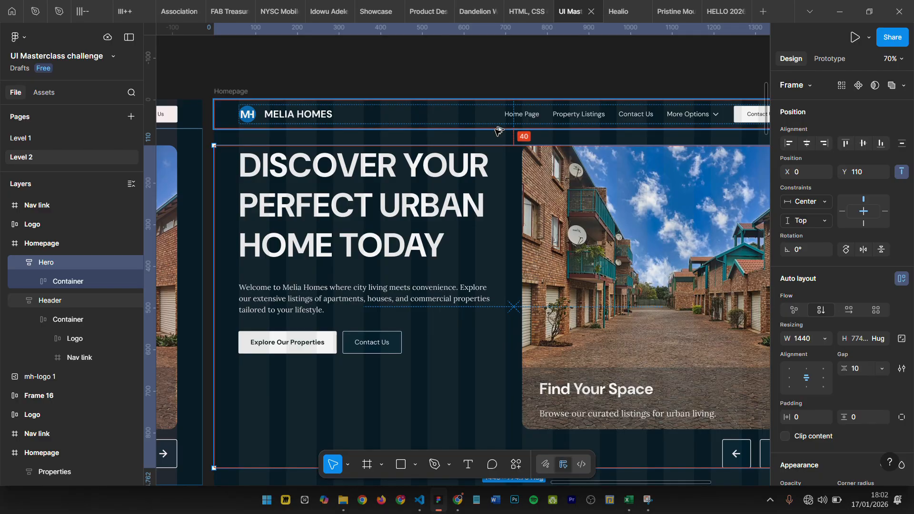
pyautogui.hotkey('shift', 'Up')
pyautogui.hotkey('shift', 'Up')
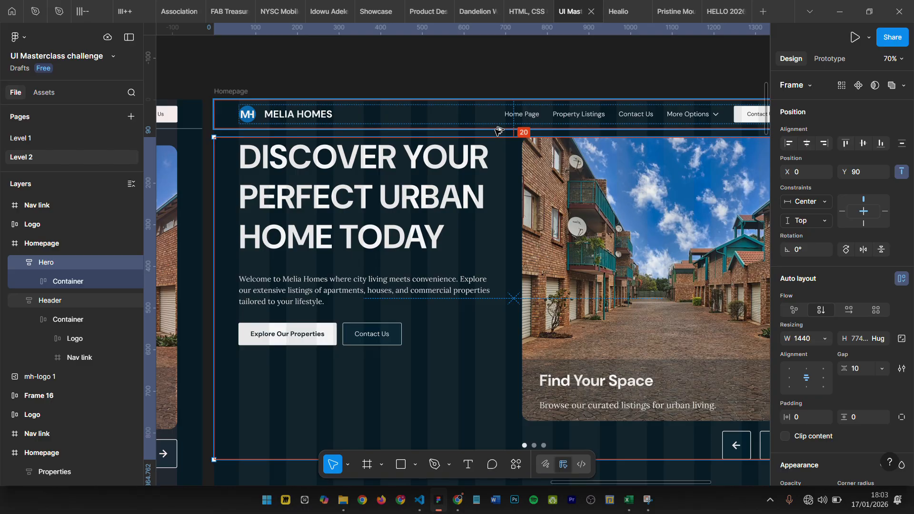
pyautogui.hotkey('shift', 'Down')
pyautogui.hotkey('shift', 'Up')
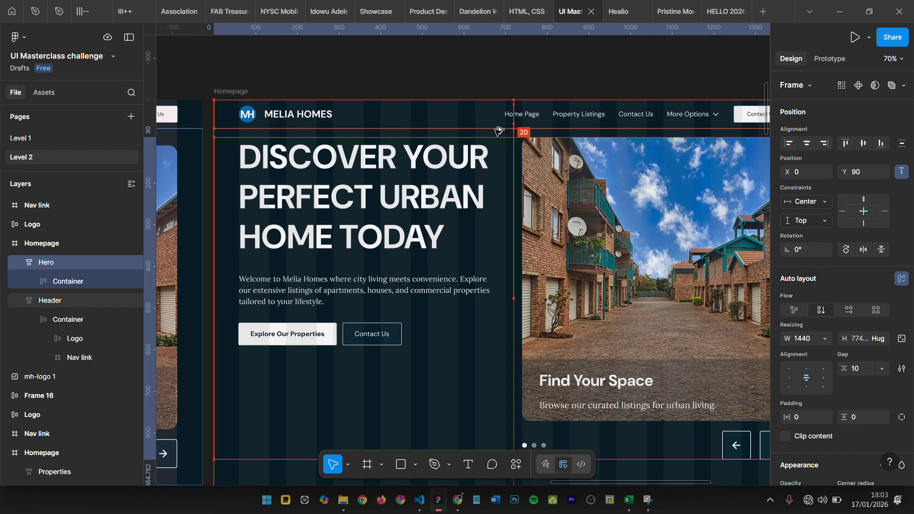
pyautogui.press('alt')
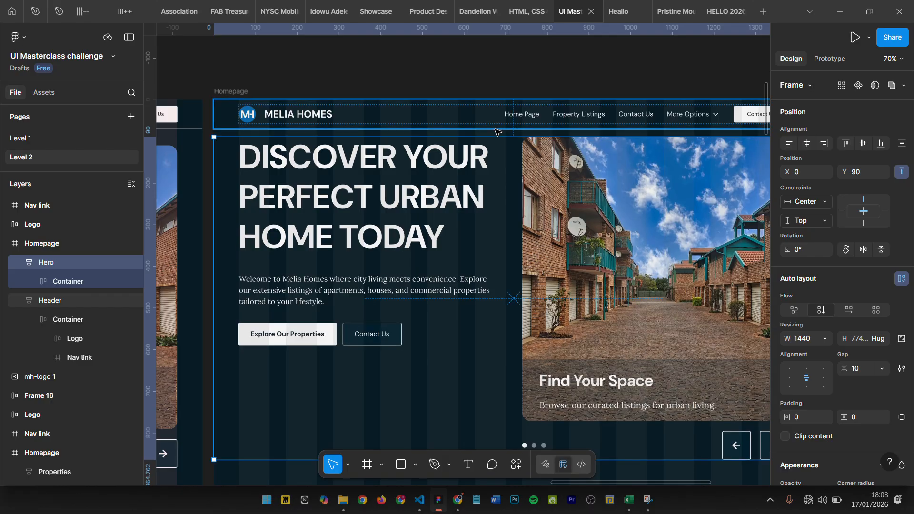
pyautogui.hotkey('shift', 'Up')
pyautogui.hotkey('shift', 'Up')
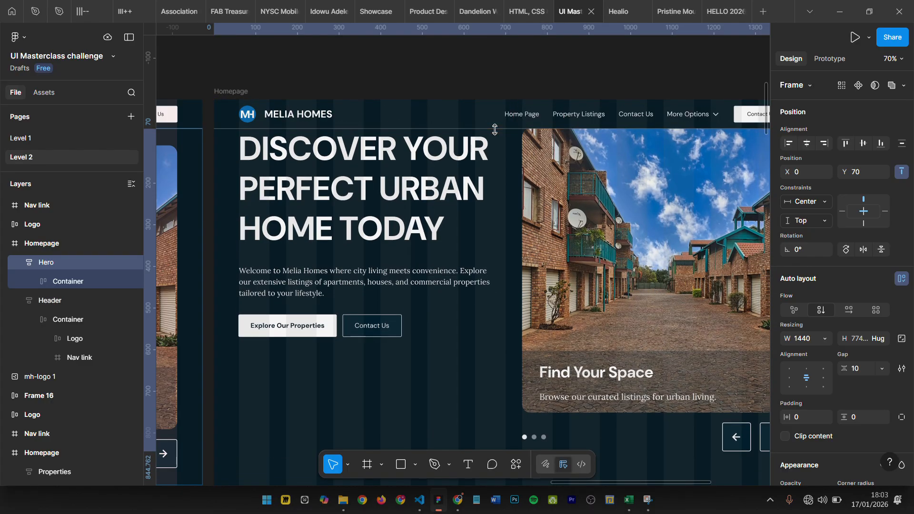
# - Check the small and big nudge amounts in the preferences
pyautogui.click(30, 38)
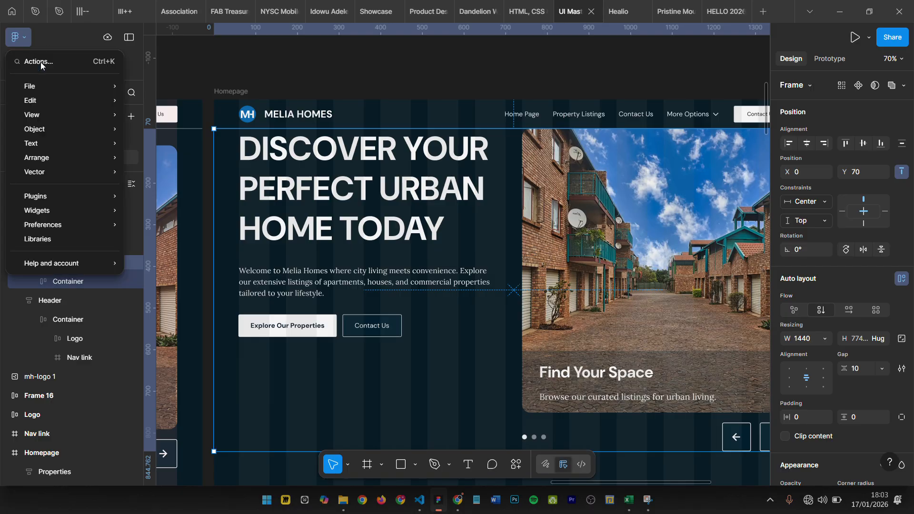
pyautogui.moveTo(78, 225)
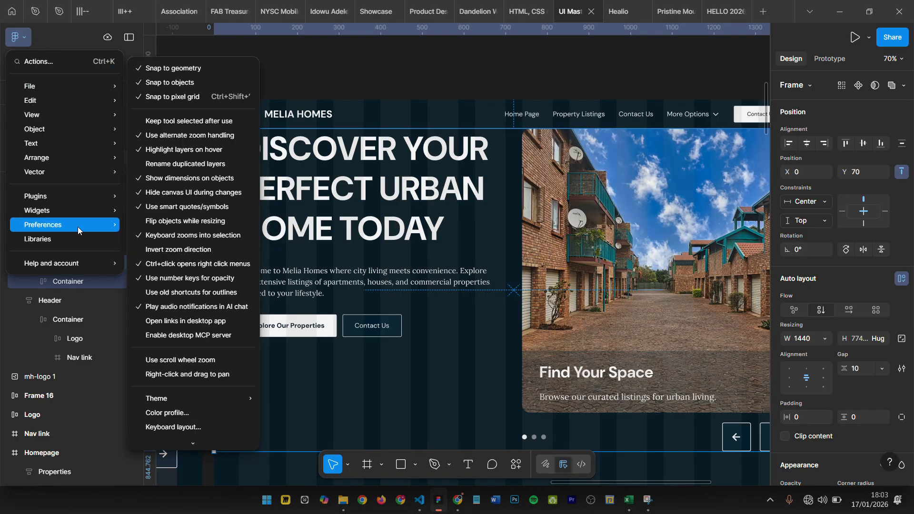
pyautogui.scroll(-1, 190, 428)
pyautogui.click(190, 436)
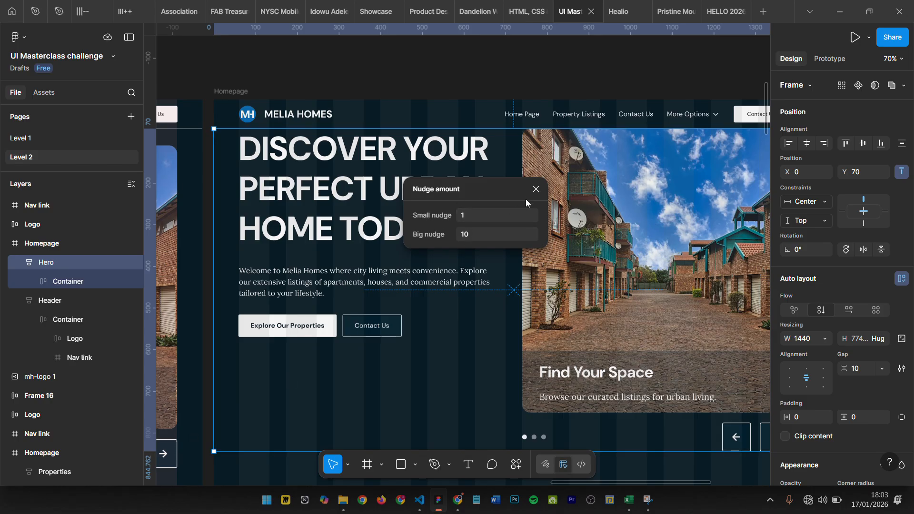
pyautogui.click(536, 189)
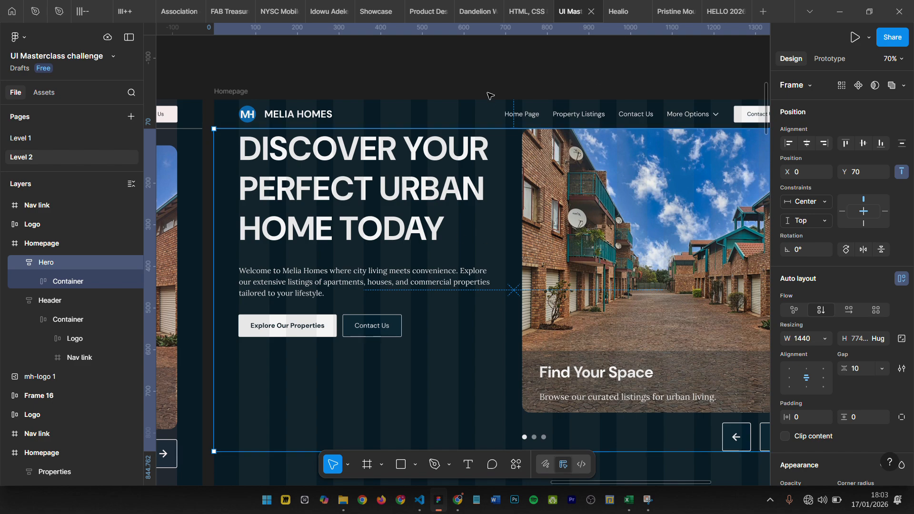
pyautogui.click(477, 78)
pyautogui.scroll(-2, 482, 285)
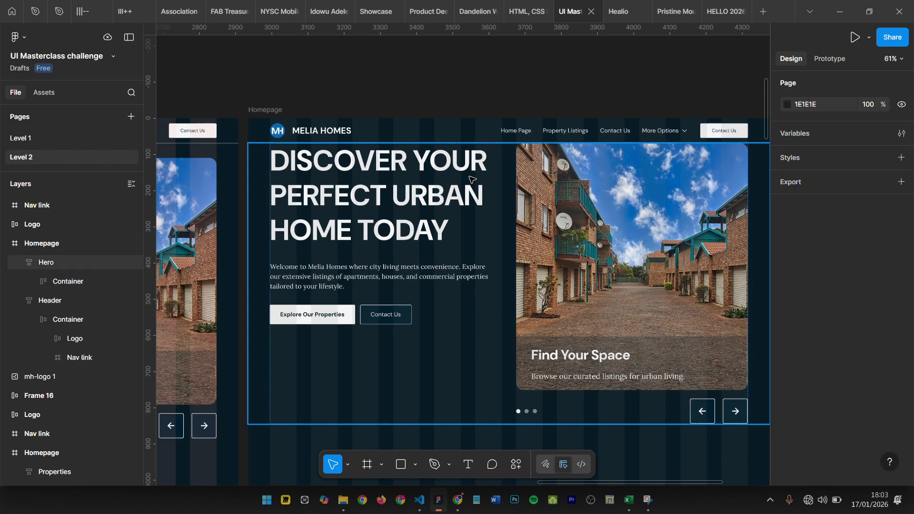
# - Give the Hero frame individual side padding and set its top padding to 40
pyautogui.click(493, 245)
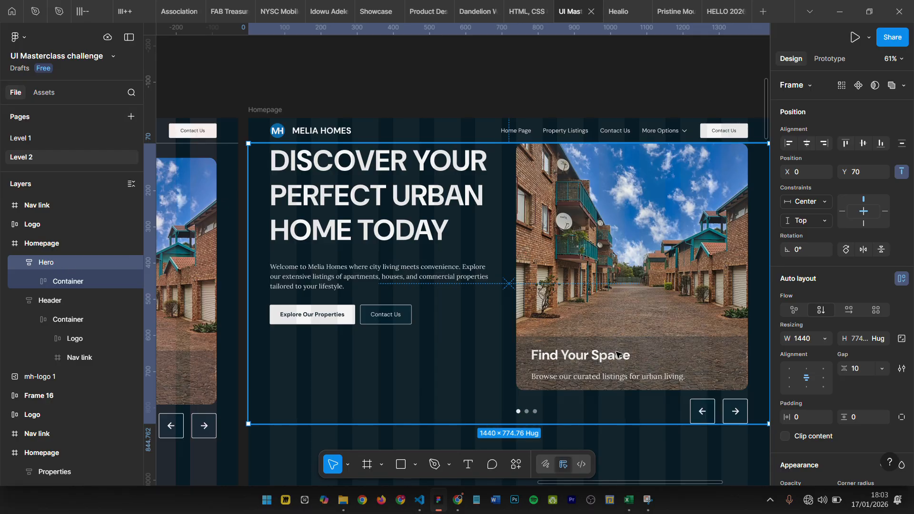
pyautogui.click(901, 417)
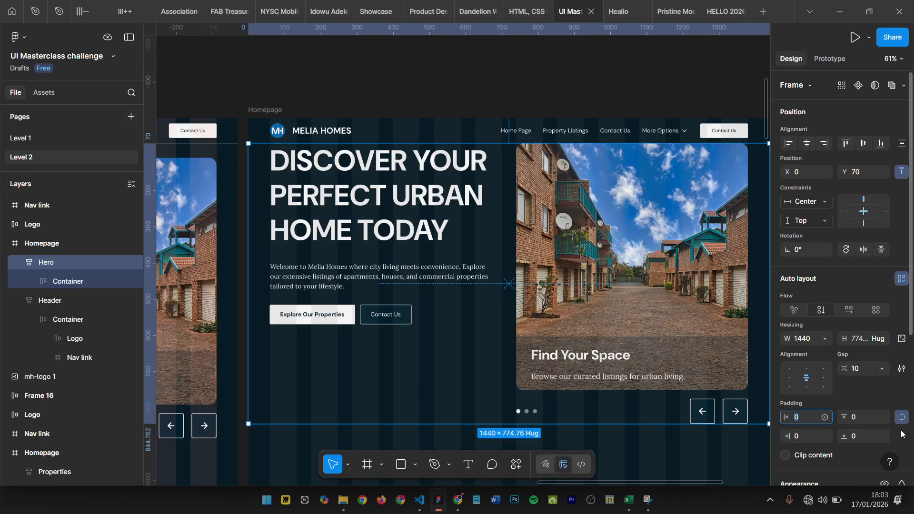
pyautogui.click(856, 419)
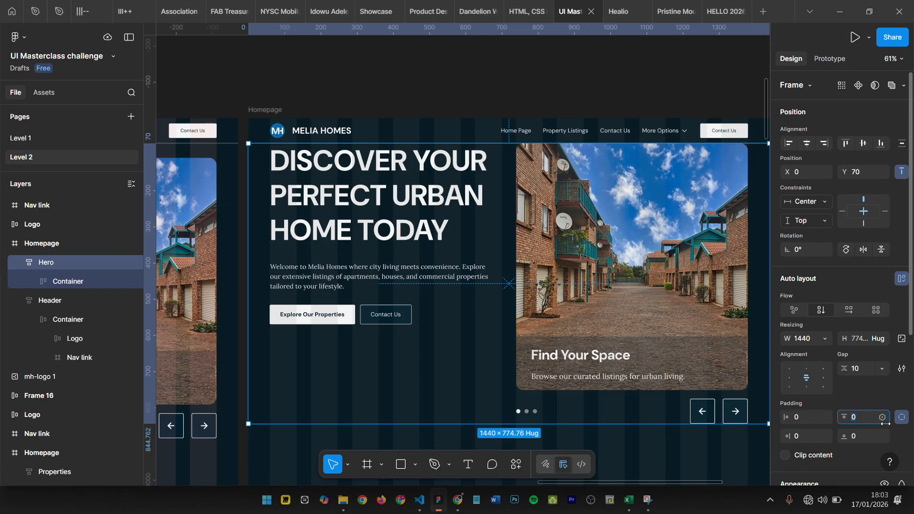
pyautogui.press('Return')
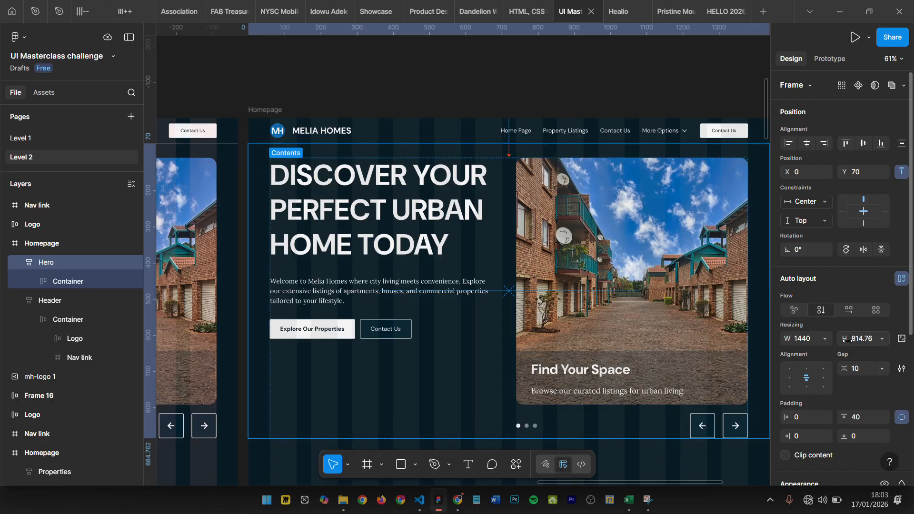
pyautogui.scroll(-1, 506, 308)
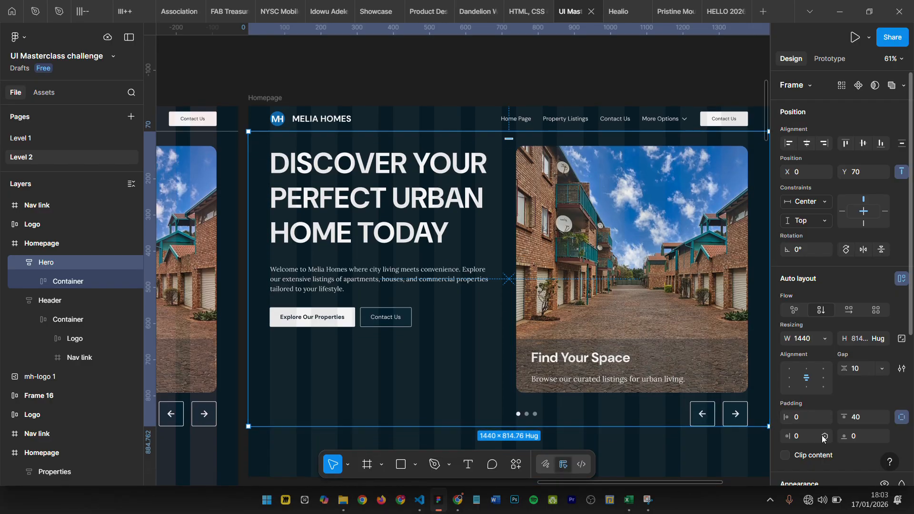
# - Set the Hero frame's bottom padding to 40
pyautogui.click(854, 436)
pyautogui.scroll(-1, 854, 436)
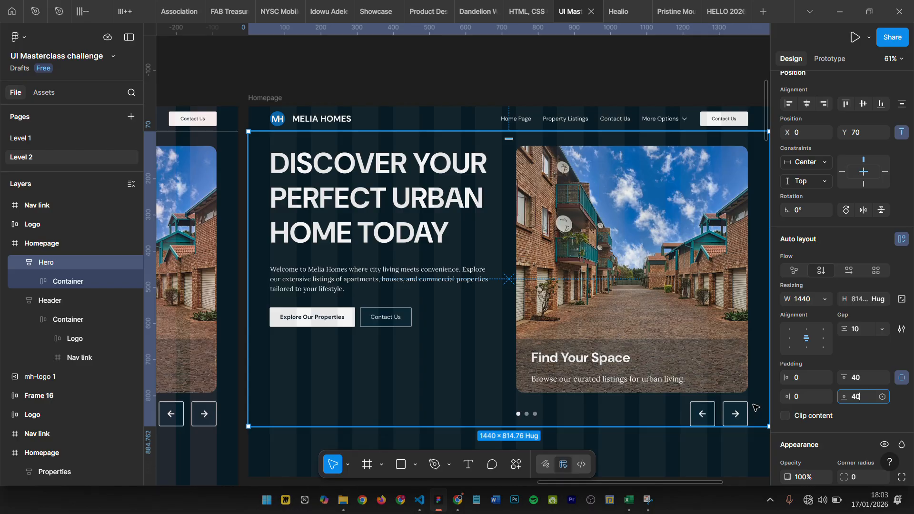
pyautogui.scroll(-1, 599, 266)
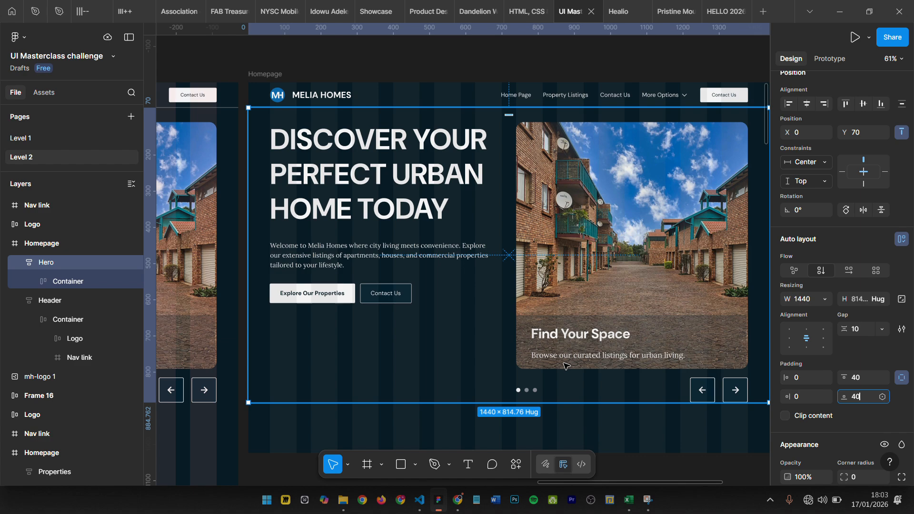
pyautogui.press('Return')
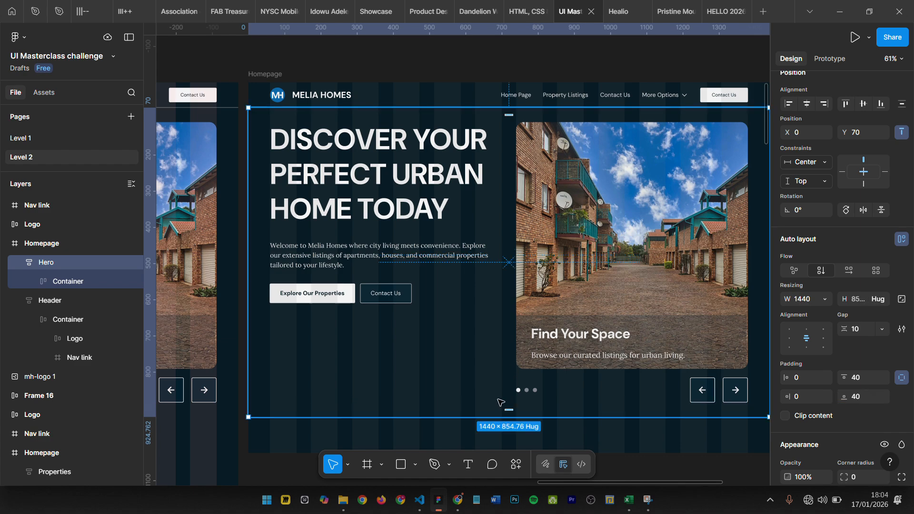
pyautogui.keyDown('ctrl'); pyautogui.scroll(-3, 532, 270); pyautogui.keyUp('ctrl')
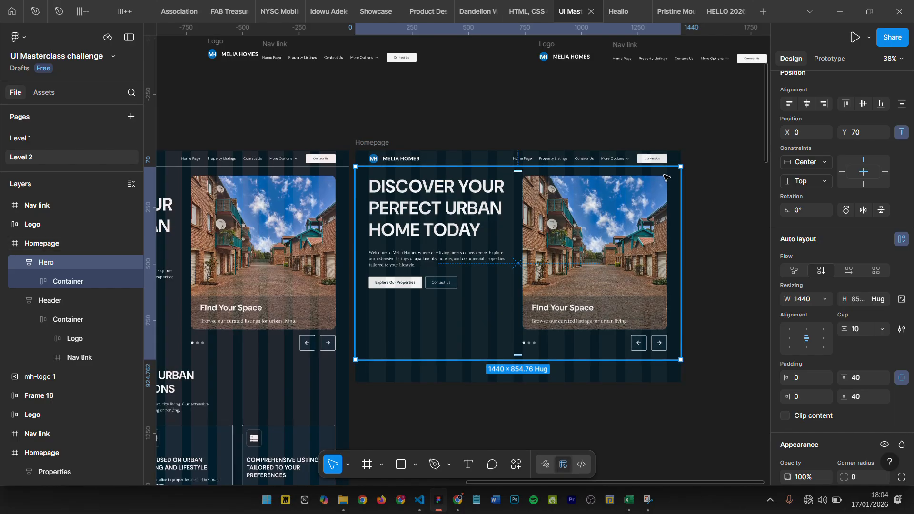
# - Move the Hero frame out of the Homepage onto the empty canvas to inspect it on its own, and undo the move
pyautogui.keyDown('ctrl'); pyautogui.scroll(-1, 680, 149); pyautogui.keyUp('ctrl')
pyautogui.click(694, 177)
pyautogui.click(485, 220)
pyautogui.moveTo(490, 222); pyautogui.dragTo(772, 217)
pyautogui.hscroll(7, 690, 223)
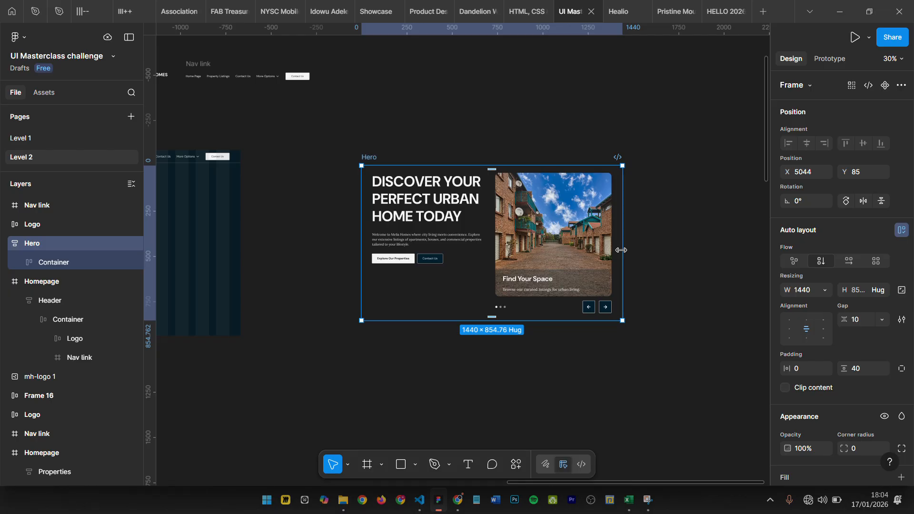
pyautogui.scroll(5, 516, 144)
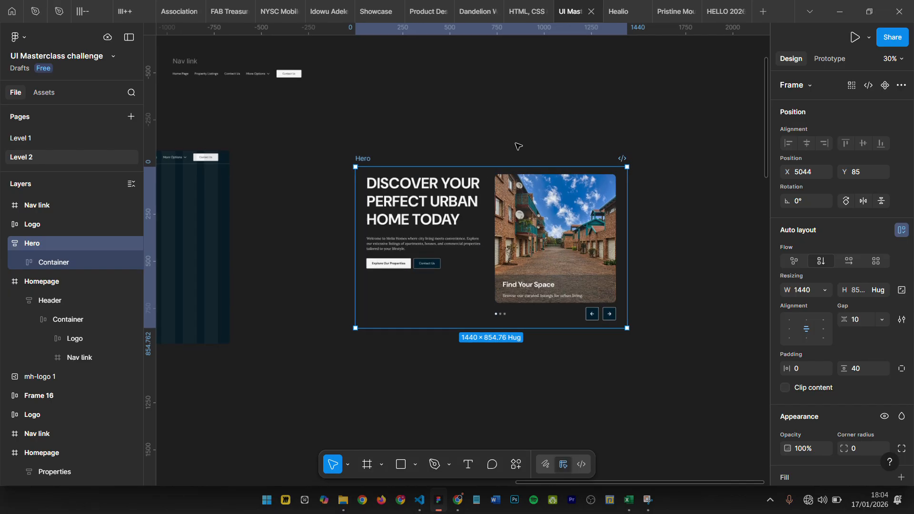
pyautogui.click(540, 144)
pyautogui.scroll(-5, 503, 299)
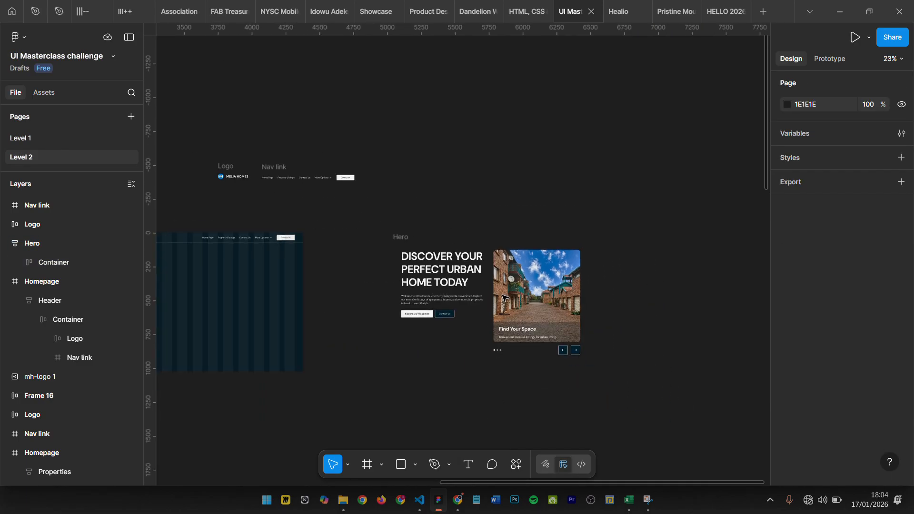
pyautogui.click(517, 245)
pyautogui.hscroll(-1, 517, 245)
pyautogui.hotkey('ctrl', 'z')
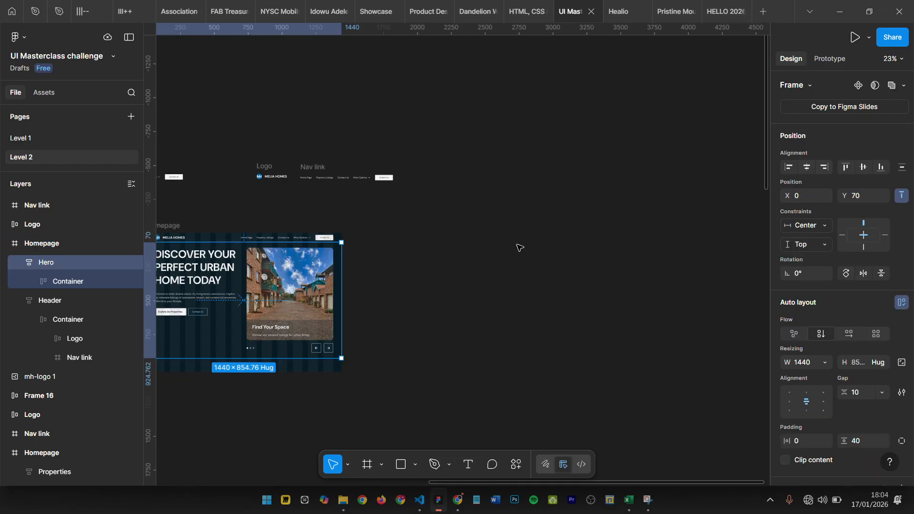
# - Extend the new Homepage frame downward to about the same lower edge as the original Homepage beside it
pyautogui.scroll(5, 519, 247)
pyautogui.scroll(-8, 437, 352)
pyautogui.hscroll(-5, 437, 353)
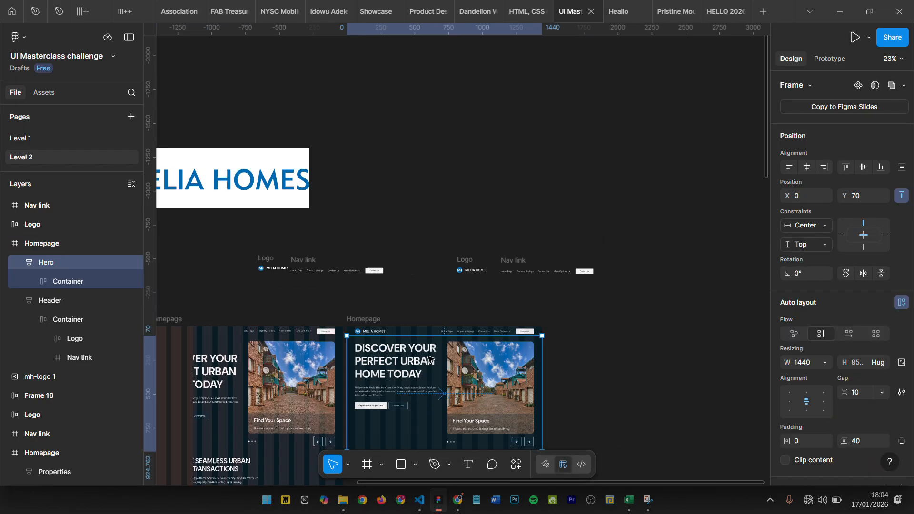
pyautogui.click(452, 224)
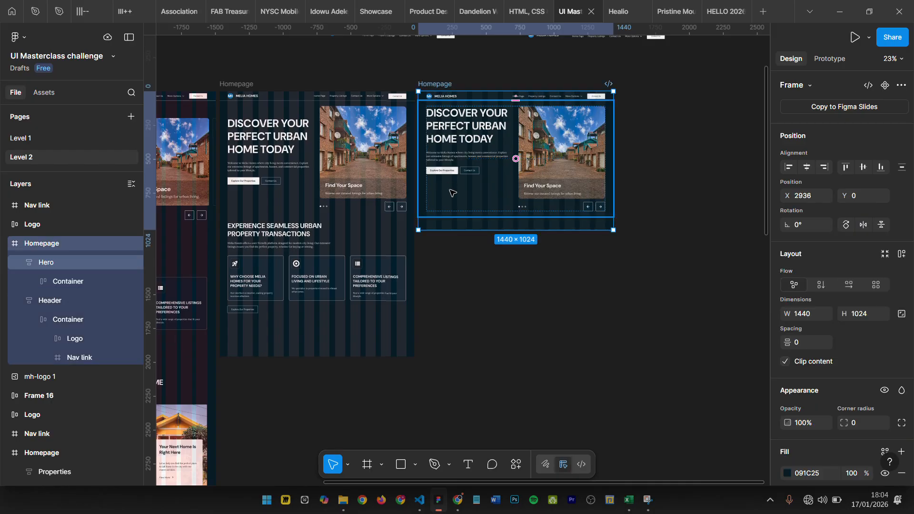
pyautogui.moveTo(453, 230); pyautogui.dragTo(443, 361)
pyautogui.press('Escape')
# - Examine the Properties section of the original Homepage, including its heading, three cards and auto layout settings
pyautogui.scroll(3, 371, 299)
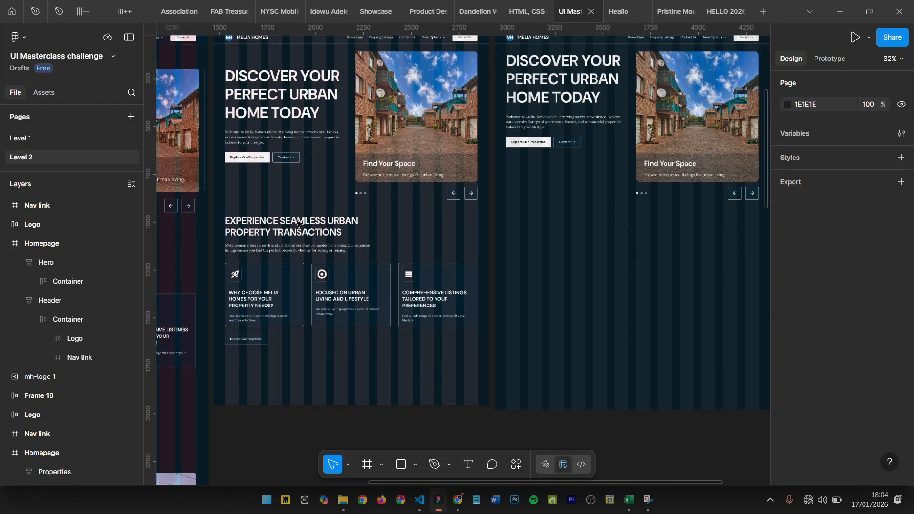
pyautogui.click(288, 262)
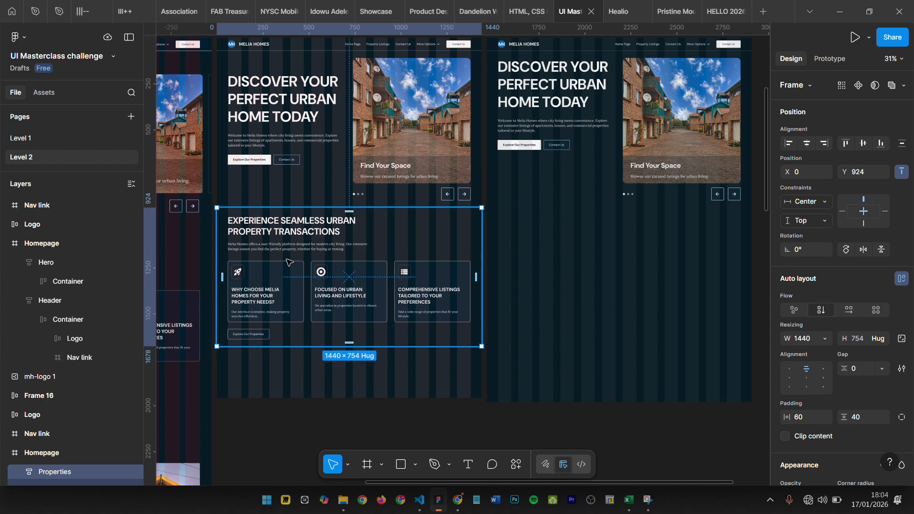
pyautogui.hscroll(1, 294, 251)
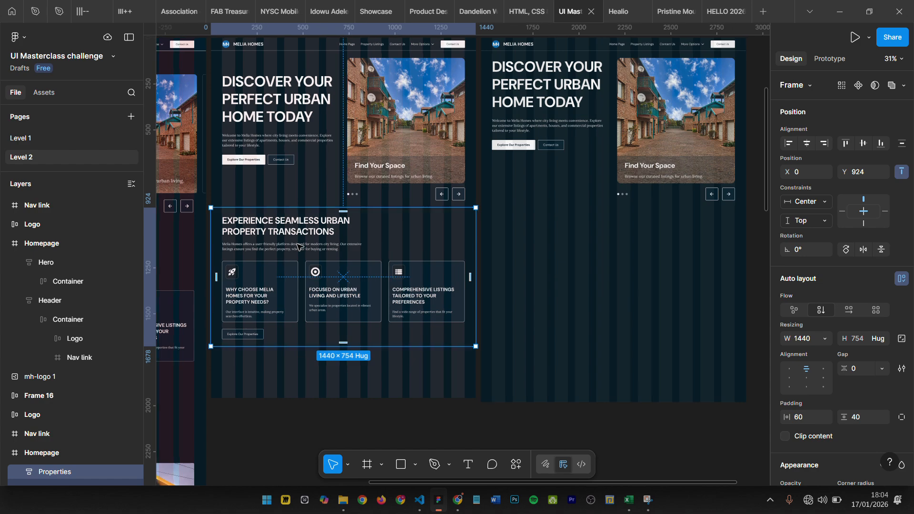
pyautogui.scroll(-3, 295, 251)
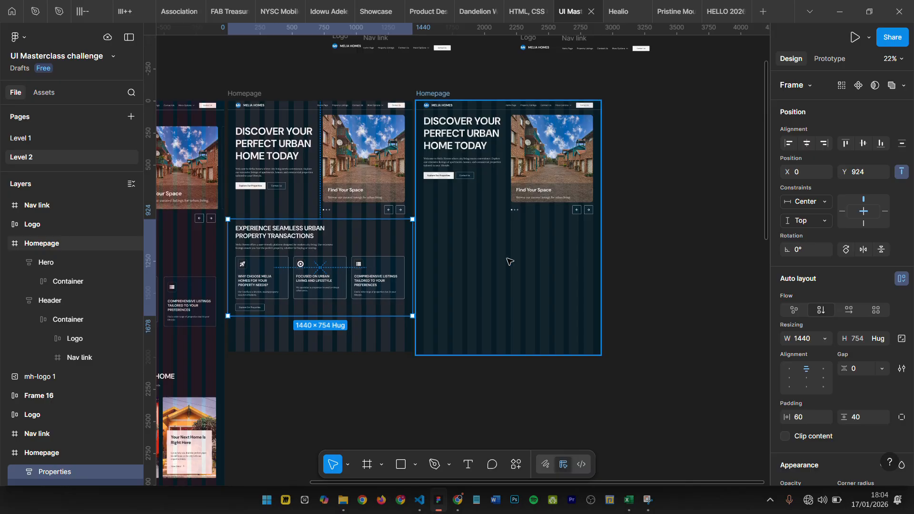
pyautogui.scroll(5, 459, 253)
pyautogui.hscroll(10, 429, 243)
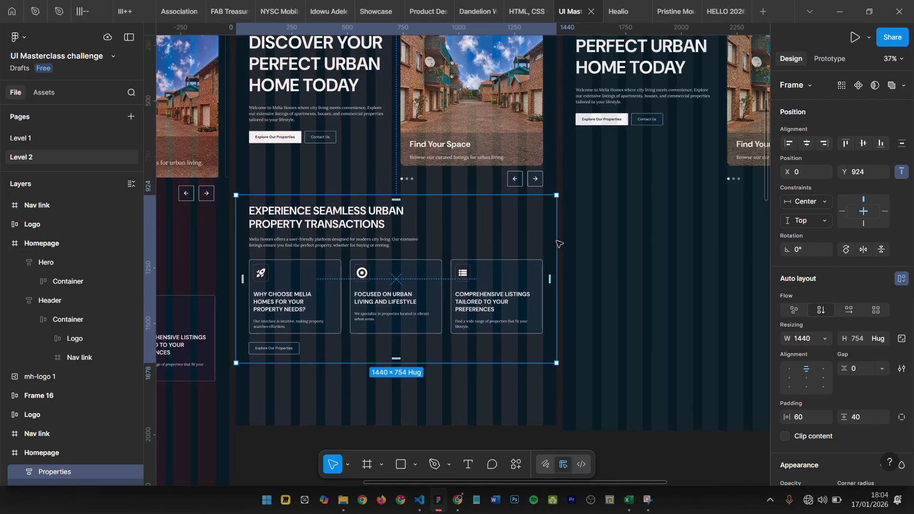
pyautogui.click(551, 235)
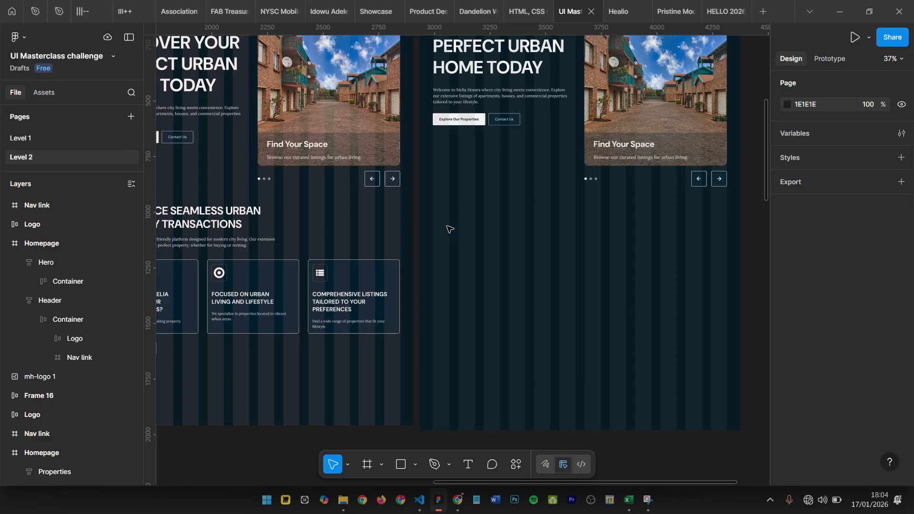
# - Draw a frame below the hero in the new Homepage at X 60, Y 941, and widen it to 413
pyautogui.press('f')
pyautogui.scroll(5, 449, 214)
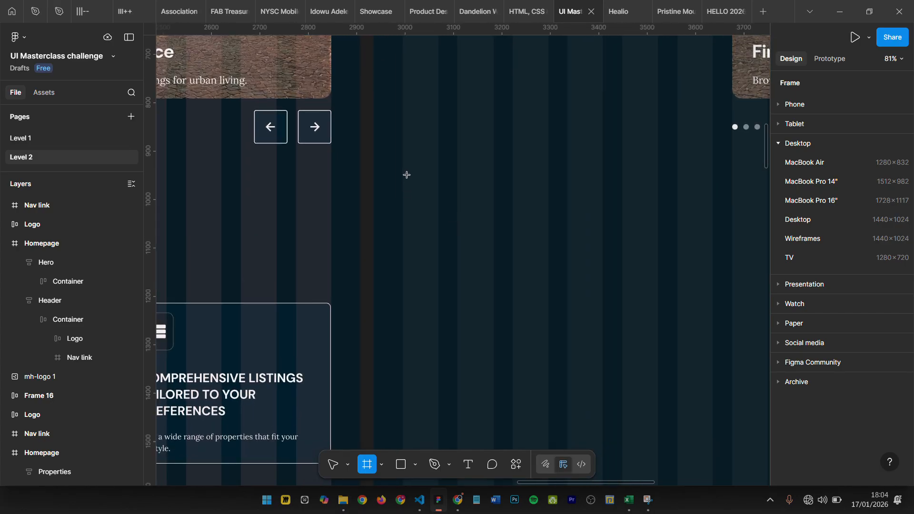
pyautogui.moveTo(403, 170); pyautogui.dragTo(494, 245)
pyautogui.moveTo(406, 217); pyautogui.dragTo(402, 221)
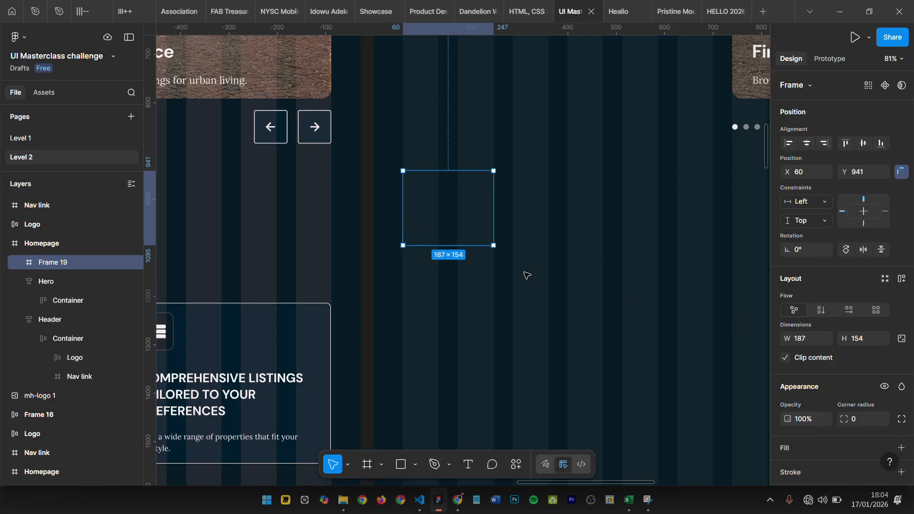
pyautogui.moveTo(513, 210); pyautogui.dragTo(603, 208)
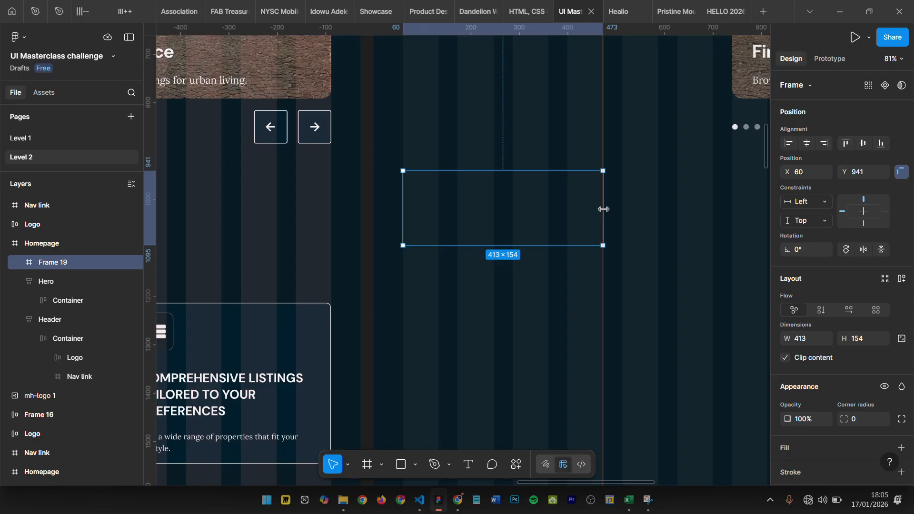
# - Set the new frame's height to 332, matching the first card of the original Homepage's Properties section
pyautogui.scroll(-5, 476, 206)
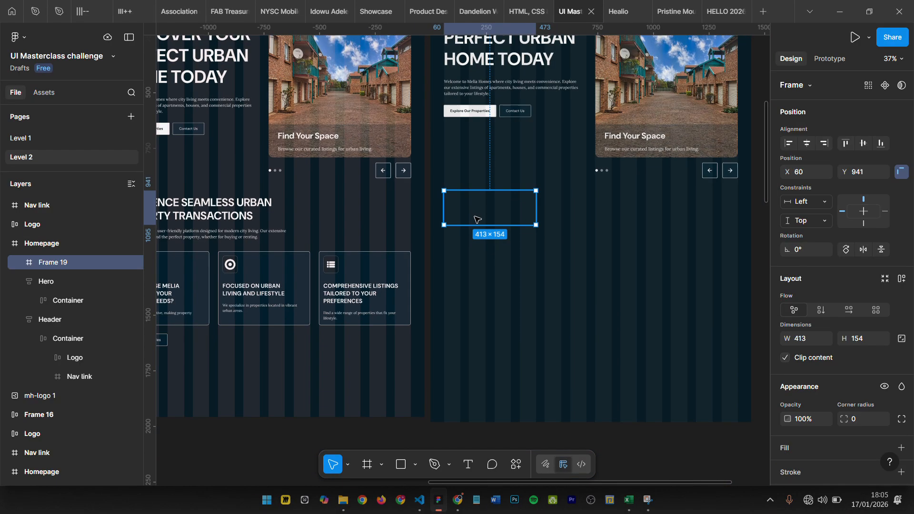
pyautogui.hscroll(-5, 476, 219)
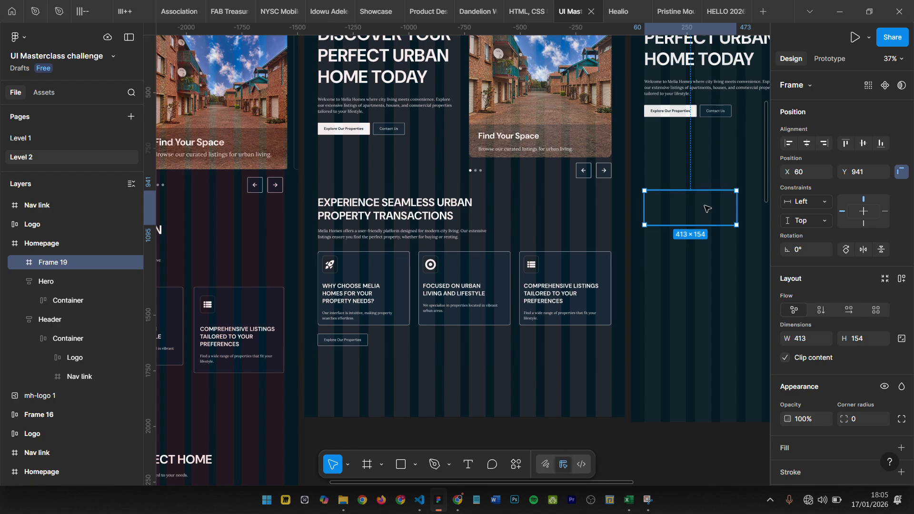
pyautogui.hscroll(2, 706, 209)
pyautogui.moveTo(638, 225); pyautogui.dragTo(633, 259)
pyautogui.click(318, 265)
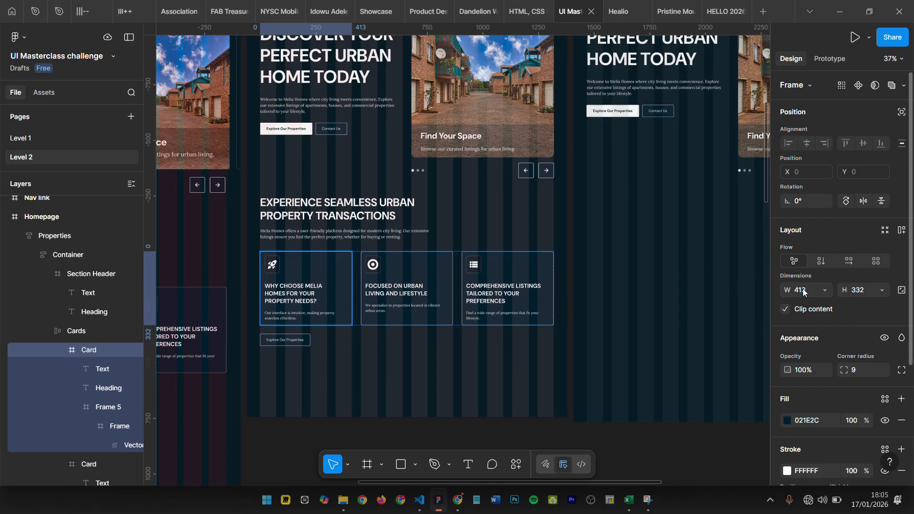
pyautogui.click(624, 235)
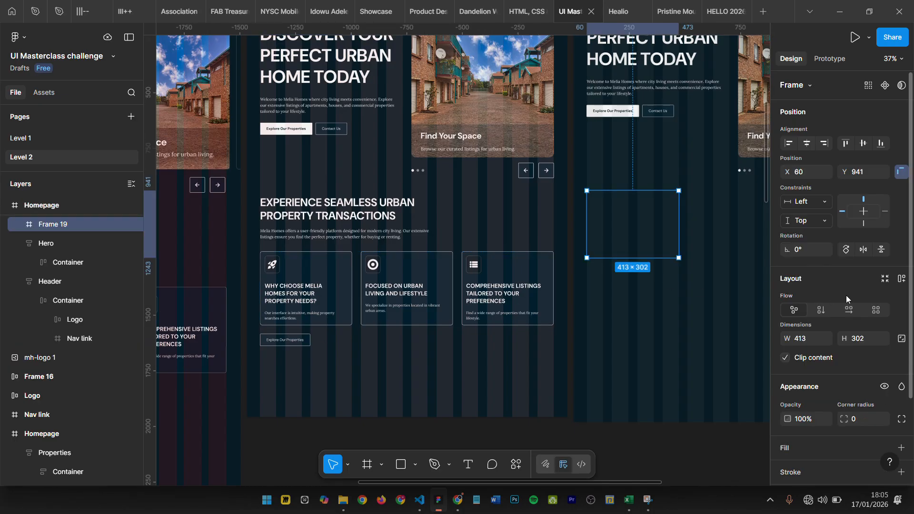
pyautogui.click(888, 343)
pyautogui.write('332')
pyautogui.press('Return')
# - Add a white FFFFFF fill to the new card frame, then swap it to a stroke so only the outline is white
pyautogui.scroll(-3, 885, 352)
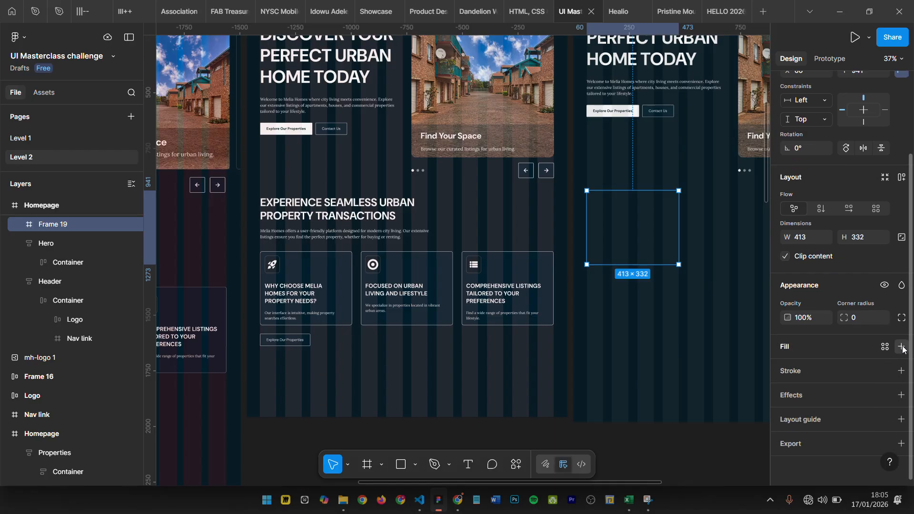
pyautogui.click(901, 347)
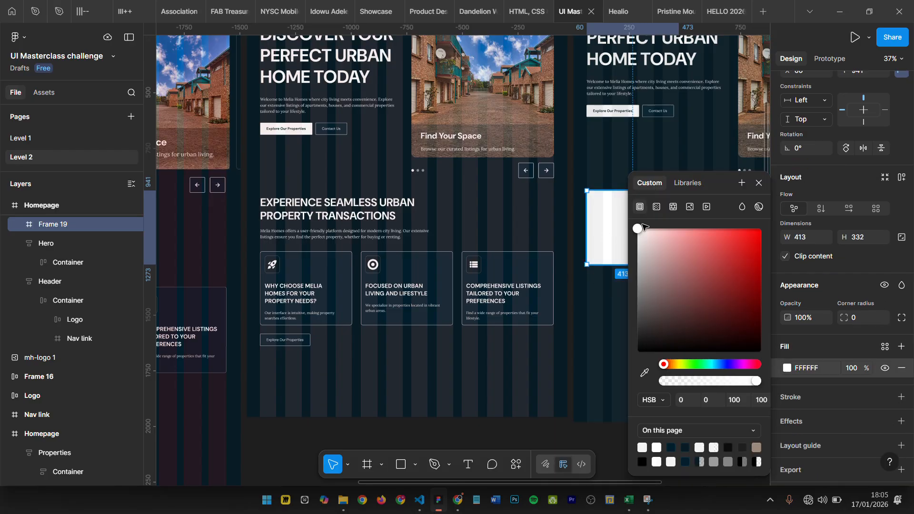
pyautogui.click(759, 183)
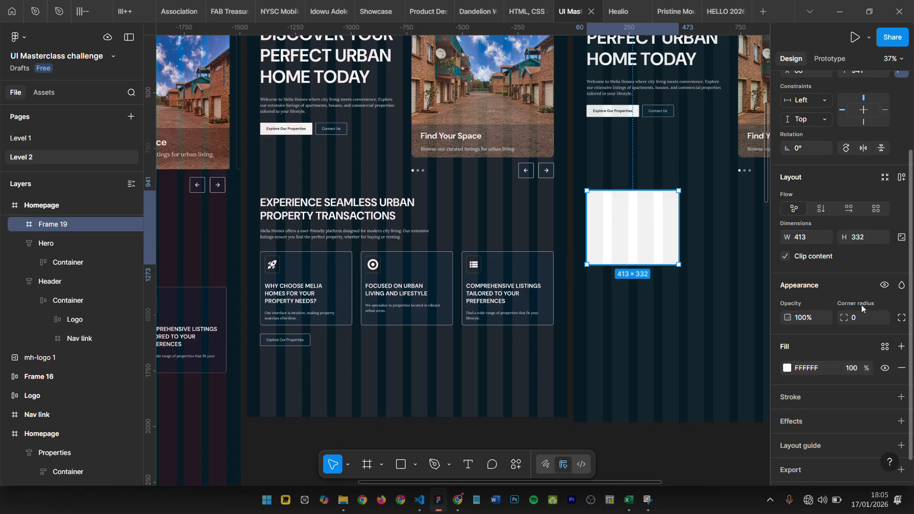
pyautogui.hotkey('shift', 'x')
pyautogui.scroll(3, 714, 233)
pyautogui.click(708, 234)
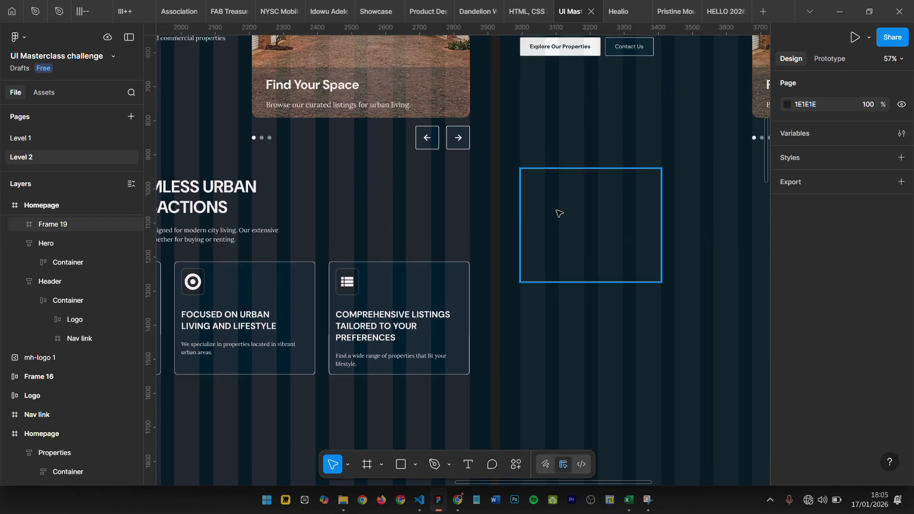
# - Set the outlined card frame's corner radius to 9
pyautogui.click(560, 214)
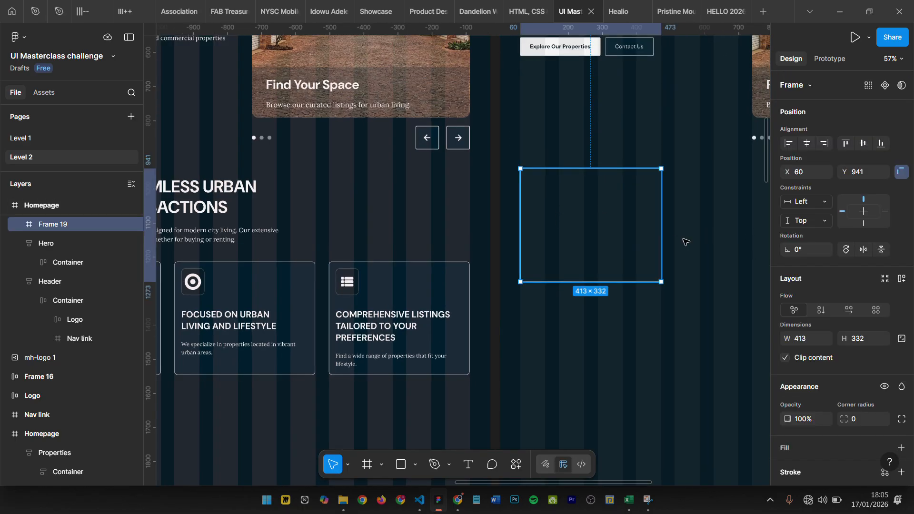
pyautogui.click(876, 423)
pyautogui.write('9')
pyautogui.press('Return')
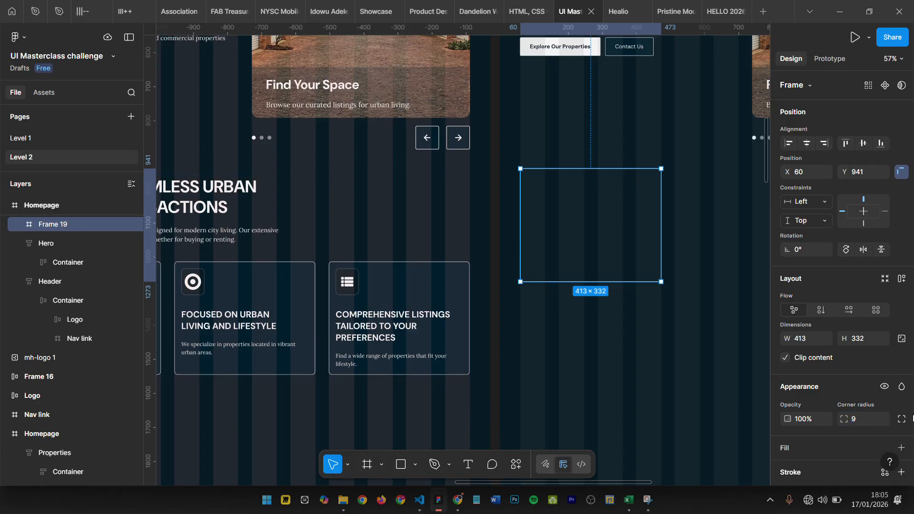
pyautogui.scroll(-2, 715, 352)
pyautogui.click(706, 333)
# - Copy the rocket icon frame from the original Homepage's first Properties card into the upper-left area of the new card frame
pyautogui.hscroll(-2, 378, 328)
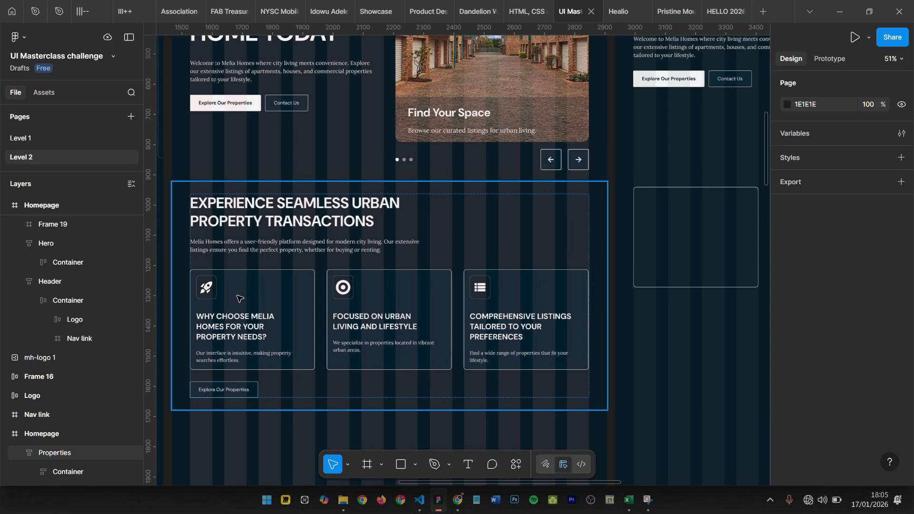
pyautogui.click(212, 288)
pyautogui.doubleClick(209, 289)
pyautogui.doubleClick(208, 289)
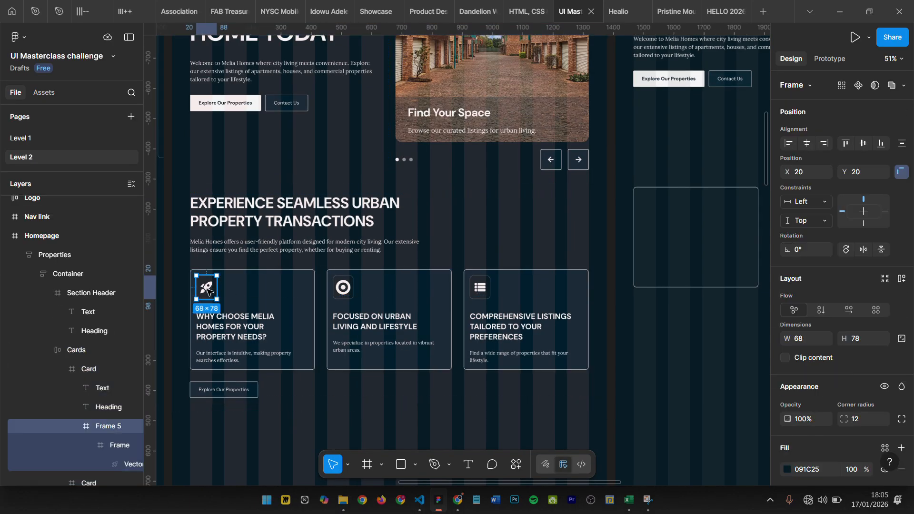
pyautogui.moveTo(209, 288); pyautogui.dragTo(653, 209)
pyautogui.scroll(5, 649, 200)
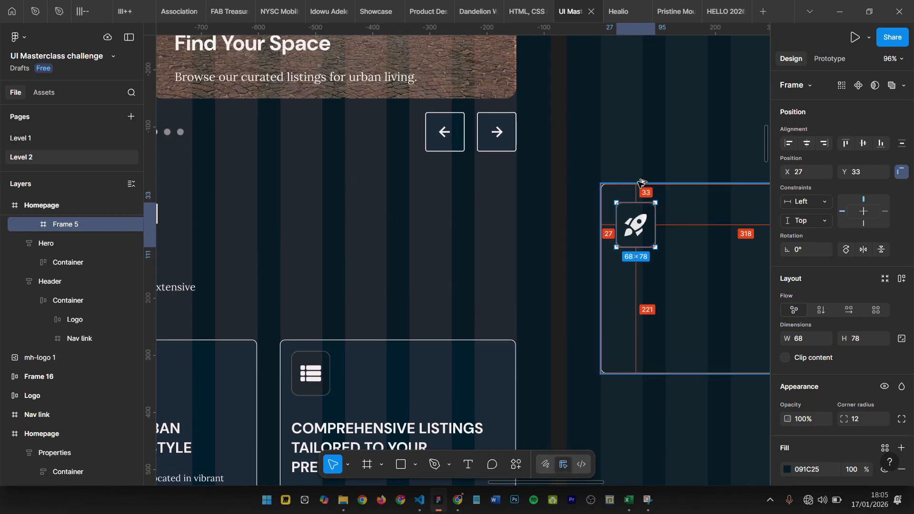
# - Nudge the copied rocket icon to X 20, Y 20 inside the new card frame
pyautogui.hotkey('shift', 'Up')
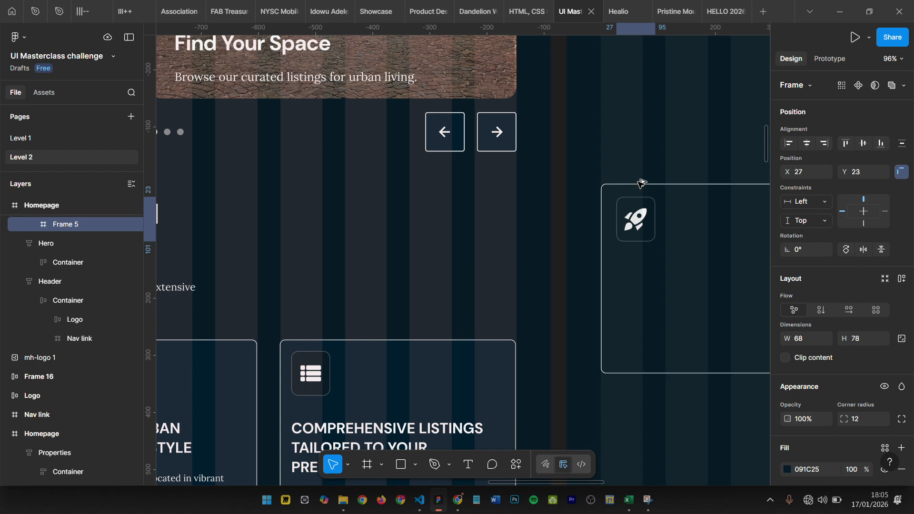
pyautogui.press('Up')
pyautogui.press('Up')
pyautogui.press('Up')
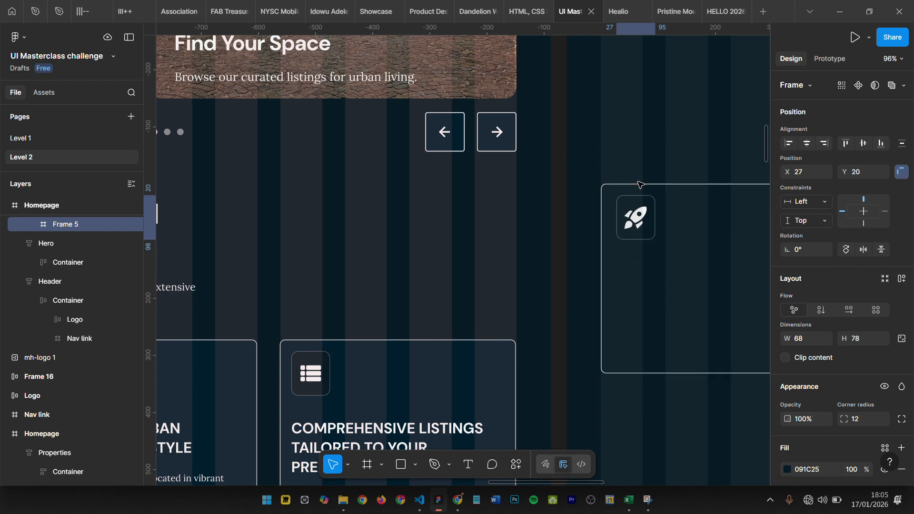
pyautogui.press('Left')
pyautogui.press('Left')
pyautogui.press('Left')
pyautogui.press('Left')
pyautogui.press('Left')
pyautogui.press('Left')
pyautogui.press('Left')
pyautogui.press('Left')
pyautogui.press('Right')
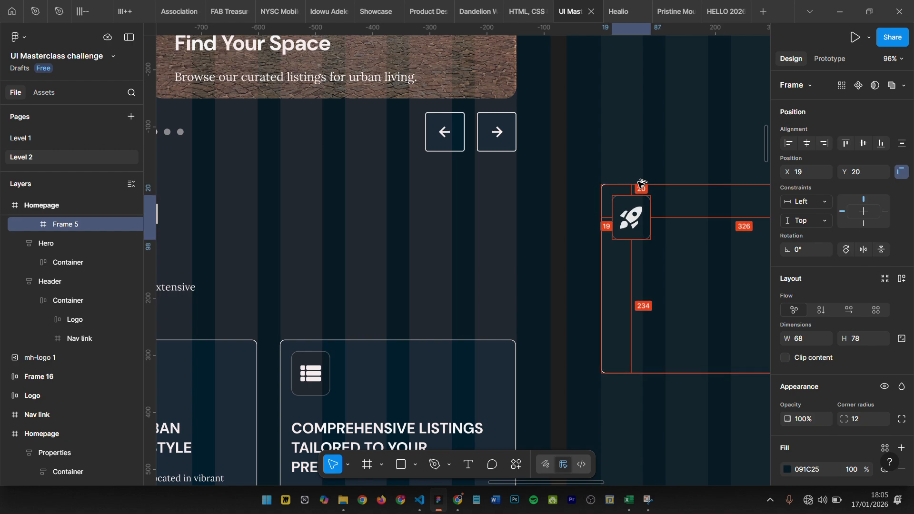
pyautogui.scroll(-5, 655, 190)
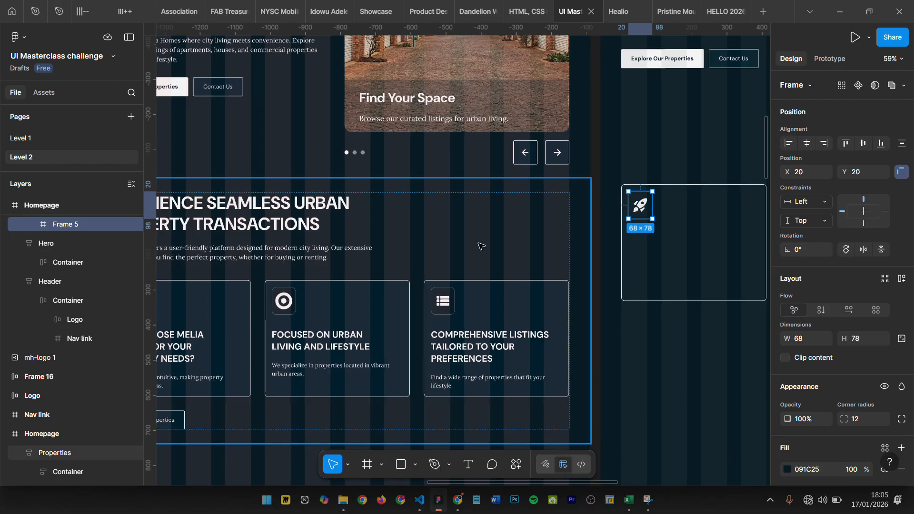
# - Copy the "WHY CHOOSE MELIA HOMES FOR YOUR PROPERTY NEEDS?" heading from the original first card into the new card, below the icon
pyautogui.scroll(-3, 481, 245)
pyautogui.hscroll(-1, 426, 273)
pyautogui.keyDown('ctrl'); pyautogui.click(265, 308); pyautogui.keyUp('ctrl')
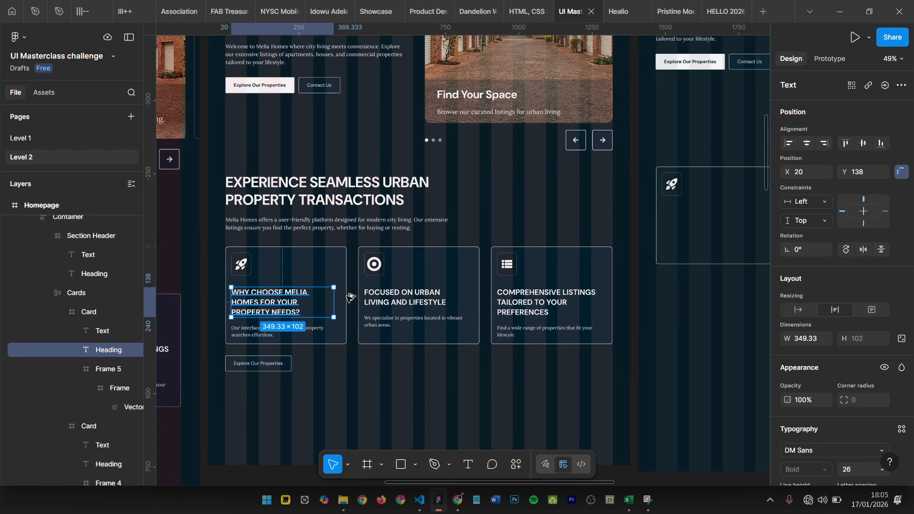
pyautogui.moveTo(265, 307); pyautogui.dragTo(686, 215)
pyautogui.scroll(5, 701, 199)
pyautogui.hscroll(4, 701, 199)
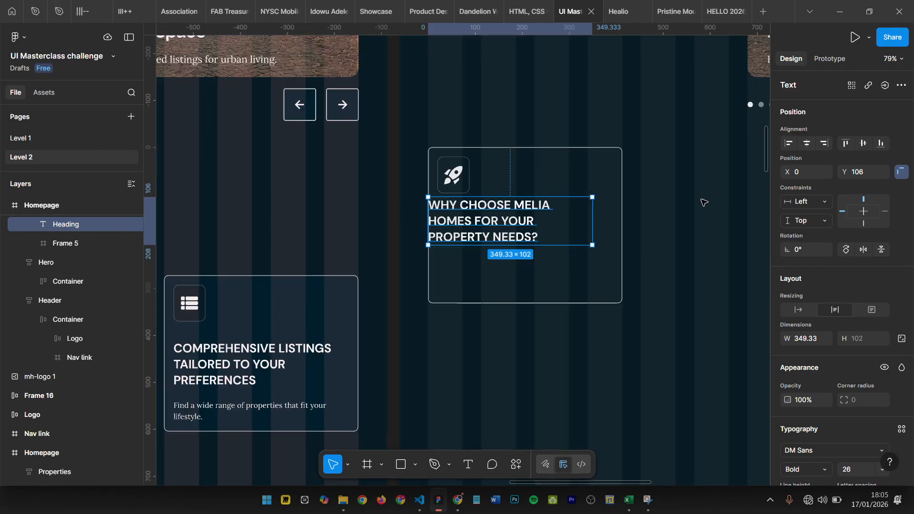
# - Align the copied heading's left edge with the rocket icon at X 20
pyautogui.hotkey('shift', 'Right')
pyautogui.hotkey('shift', 'Right')
pyautogui.hotkey('shift', 'Right')
pyautogui.hotkey('shift', 'Right')
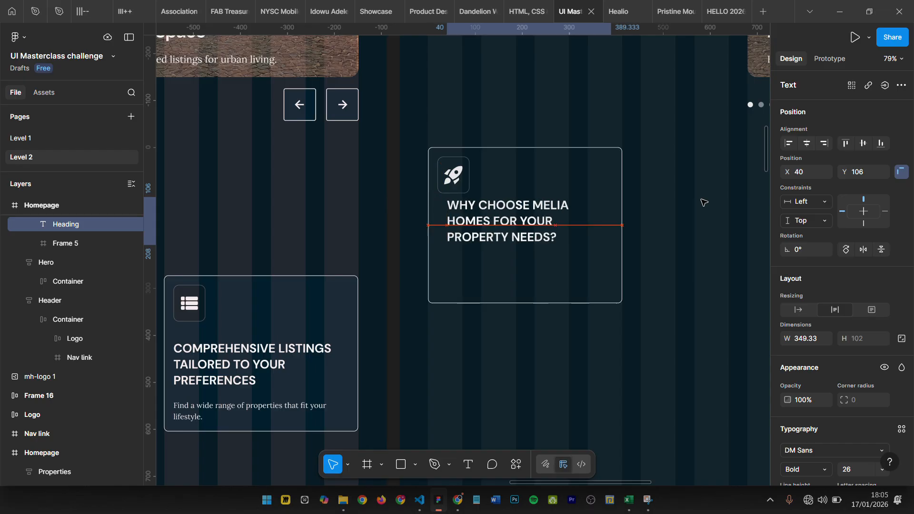
pyautogui.keyDown('shift'); pyautogui.click(466, 185); pyautogui.keyUp('shift')
pyautogui.hotkey('alt', 'a')
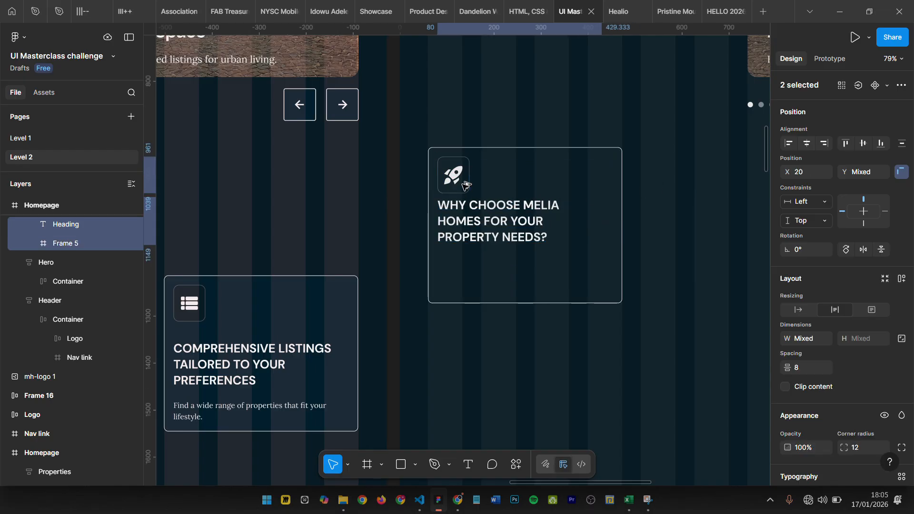
# - Copy the "Our interface is intuitive, making property searches effortless." text from the original first card to below the new card's heading
pyautogui.scroll(-10, 607, 208)
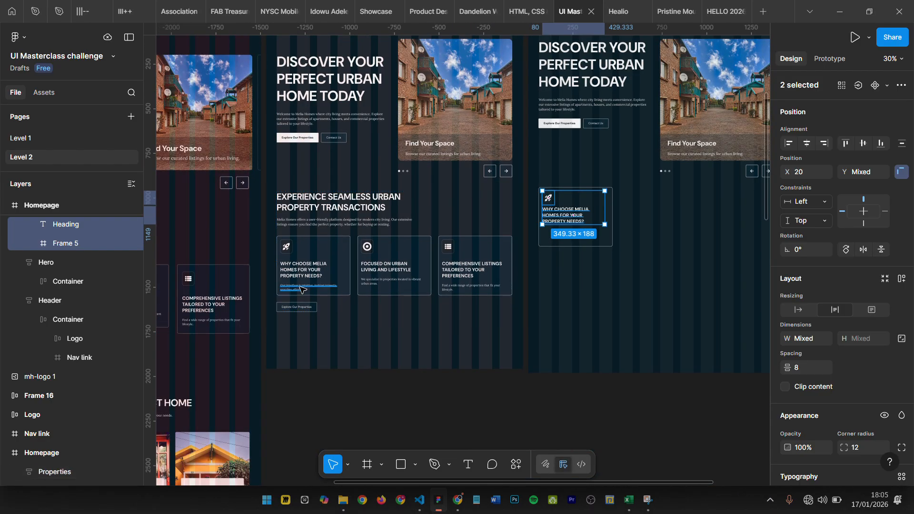
pyautogui.scroll(5, 300, 290)
pyautogui.keyDown('ctrl'); pyautogui.click(288, 291); pyautogui.keyUp('ctrl')
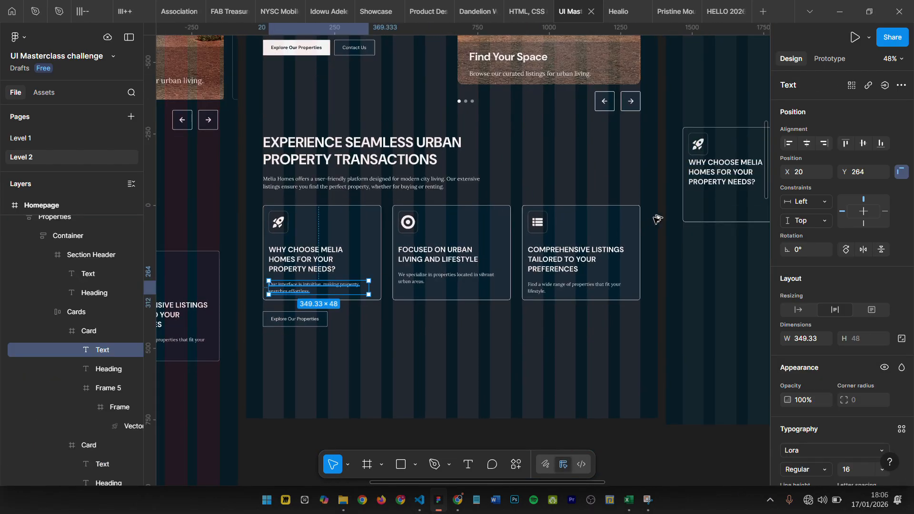
pyautogui.moveTo(706, 197); pyautogui.dragTo(714, 206)
pyautogui.hscroll(6, 714, 206)
pyautogui.scroll(5, 490, 159)
pyautogui.hscroll(-2, 523, 166)
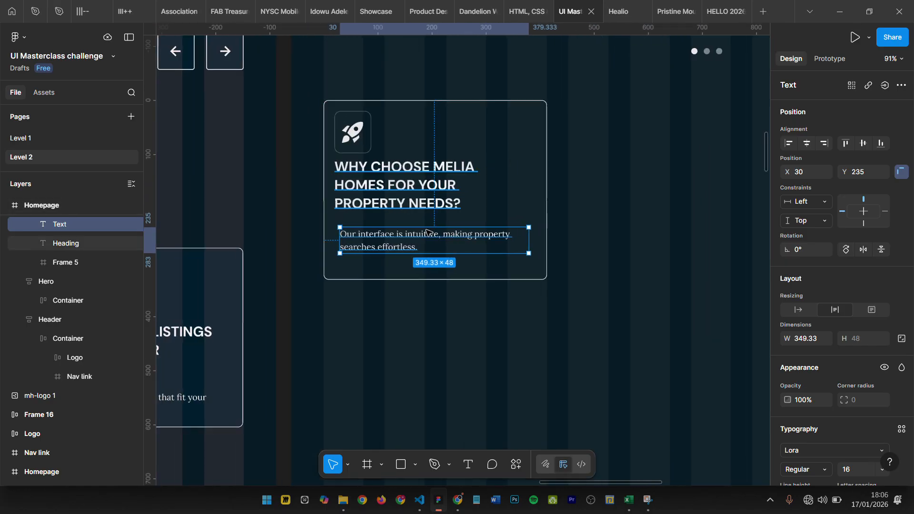
# - Move the new card's heading down to Y 138, leaving 40 px below the rocket icon
pyautogui.click(369, 183)
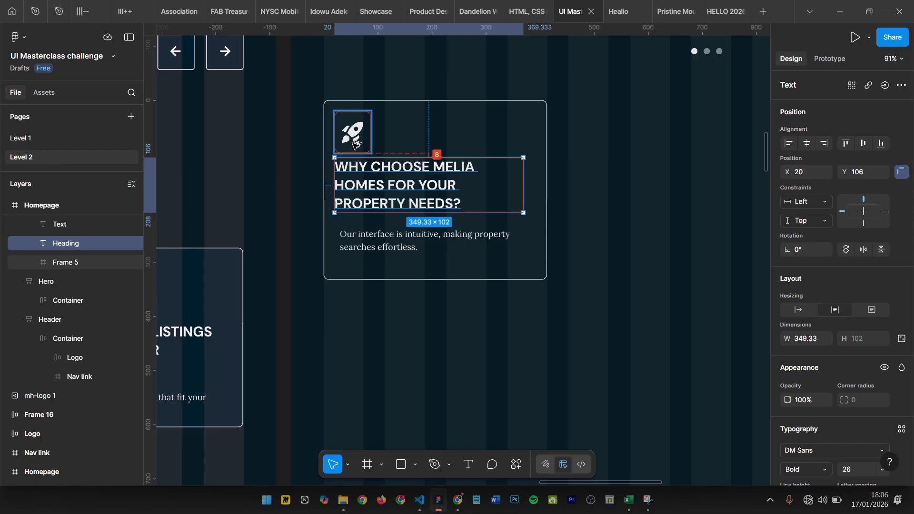
pyautogui.press('alt')
pyautogui.hotkey('shift', 'Down')
pyautogui.hotkey('shift', 'Down')
pyautogui.hotkey('shift', 'Down')
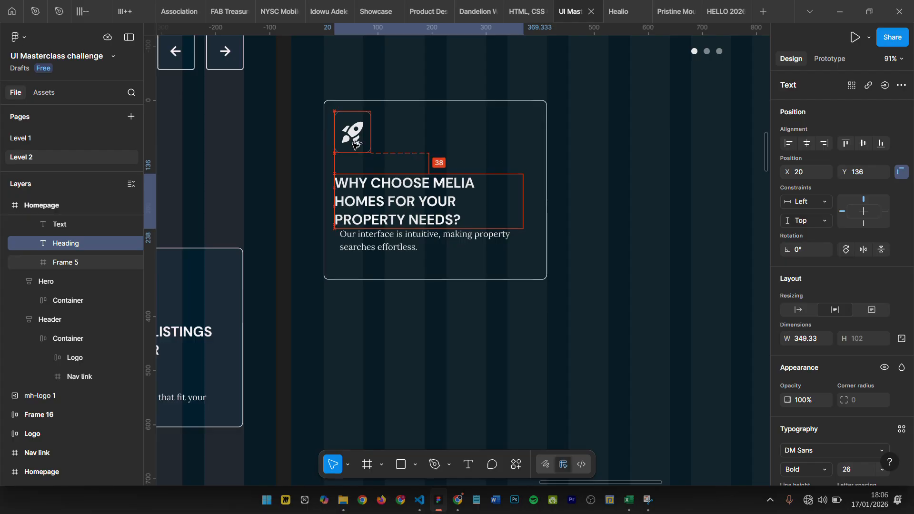
pyautogui.press('Down')
pyautogui.press('Down')
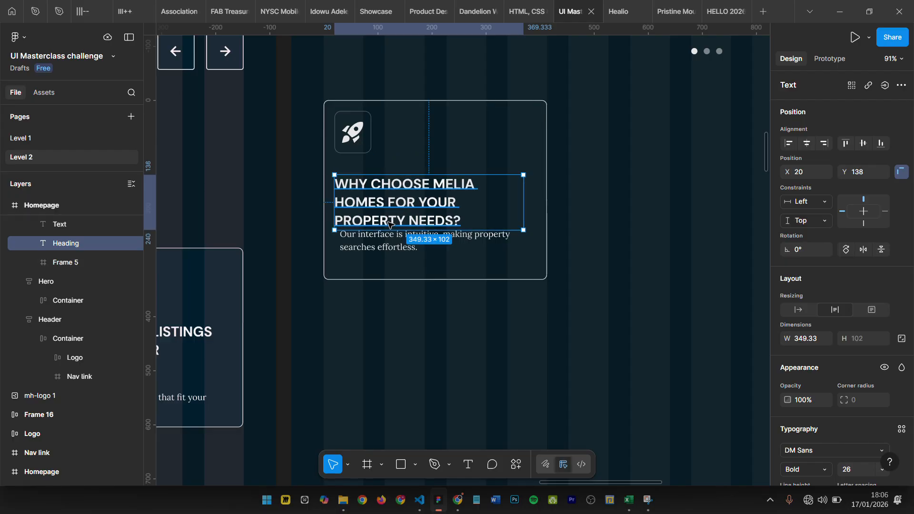
# - Move the new card's description text down to Y 264, leaving a 24 px gap below the heading
pyautogui.click(386, 250)
pyautogui.press('alt')
pyautogui.hotkey('shift', 'Down')
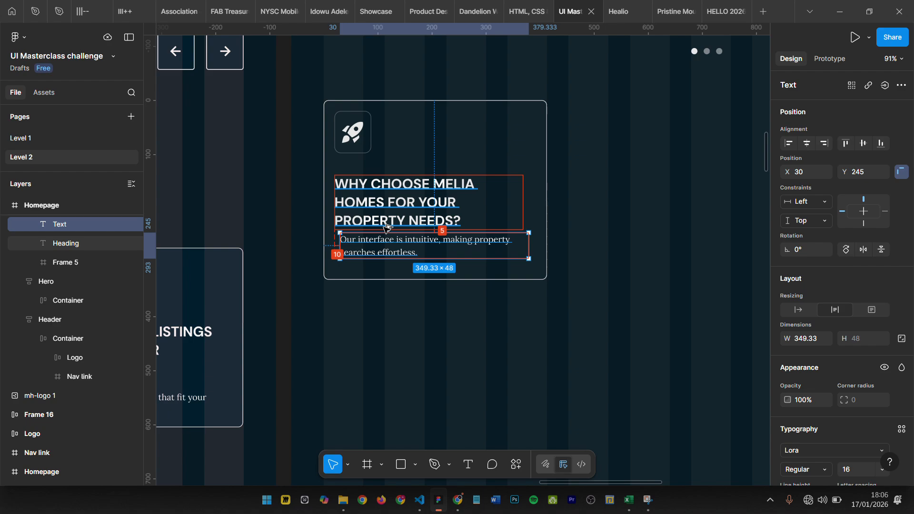
pyautogui.hotkey('shift', 'Down')
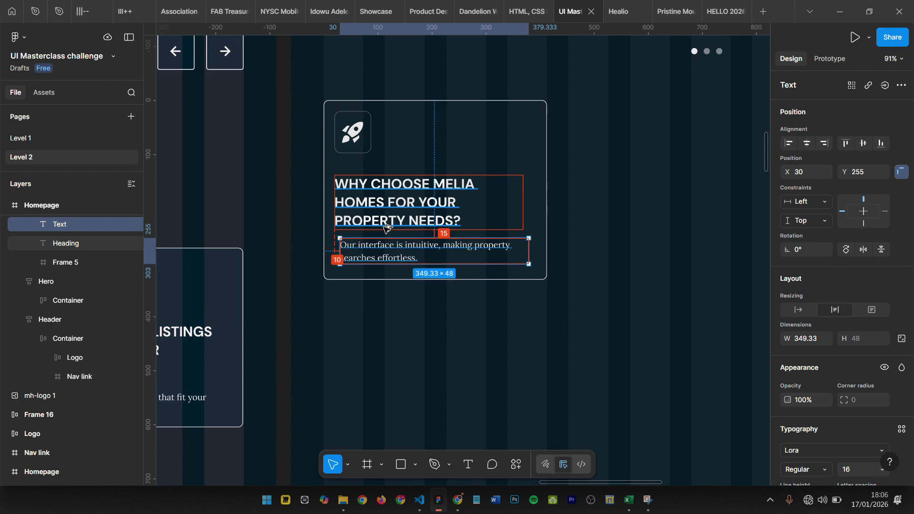
pyautogui.hotkey('shift', 'Down')
pyautogui.press('Up')
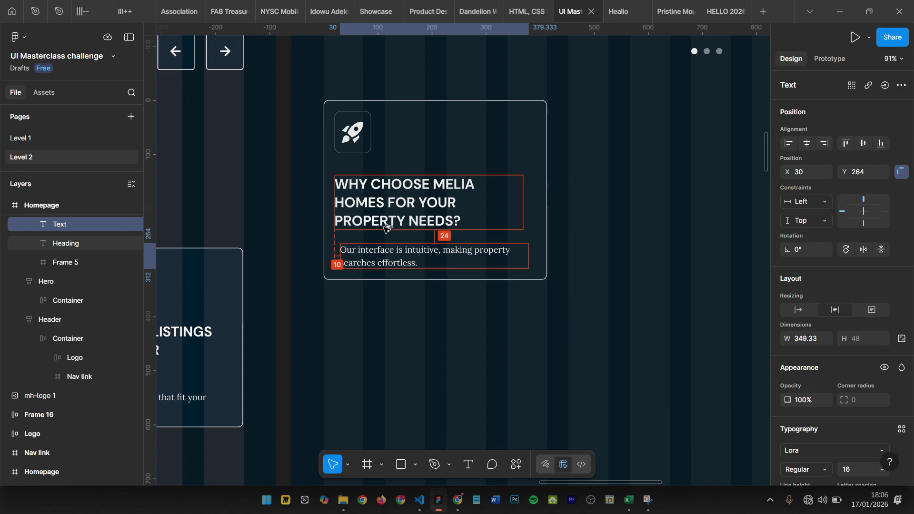
# - Left-align the description text with the card's heading at X 20
pyautogui.click(355, 123)
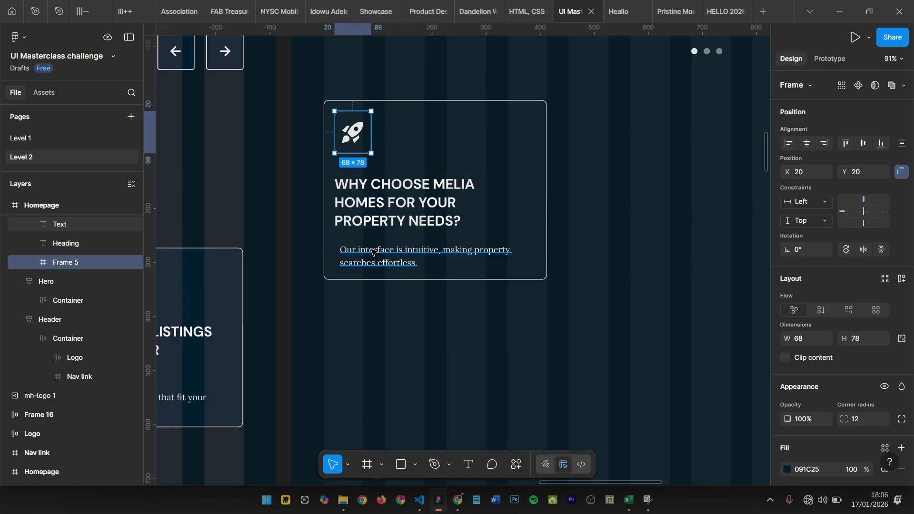
pyautogui.click(385, 207)
pyautogui.keyDown('shift'); pyautogui.click(395, 263); pyautogui.keyUp('shift')
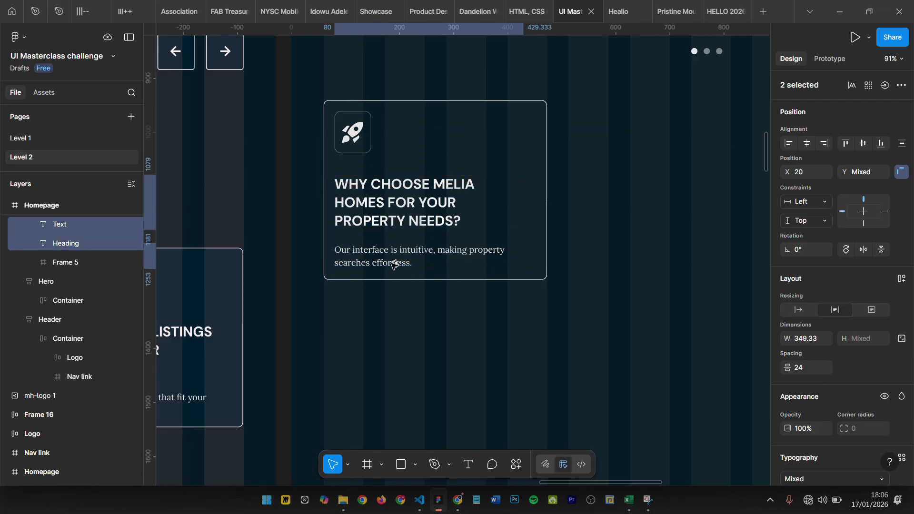
# - Rename the completed card's frame as Card
pyautogui.click(643, 241)
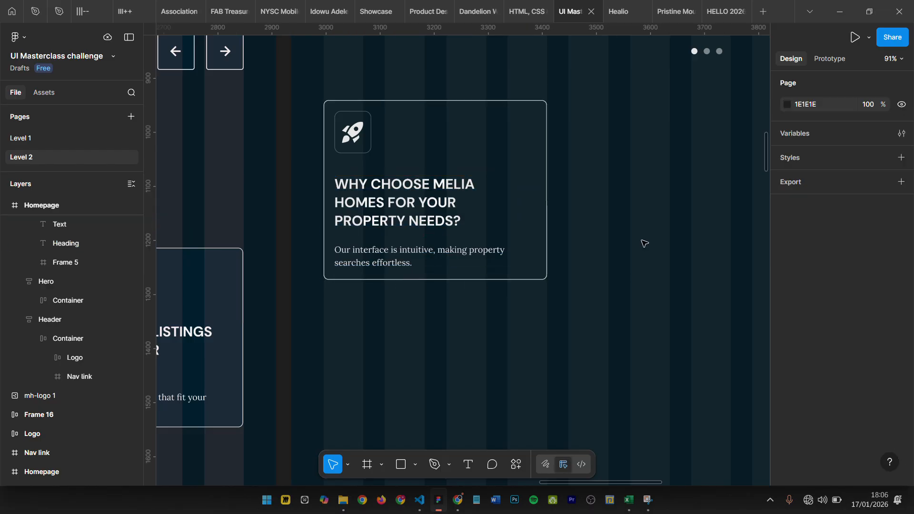
pyautogui.click(436, 138)
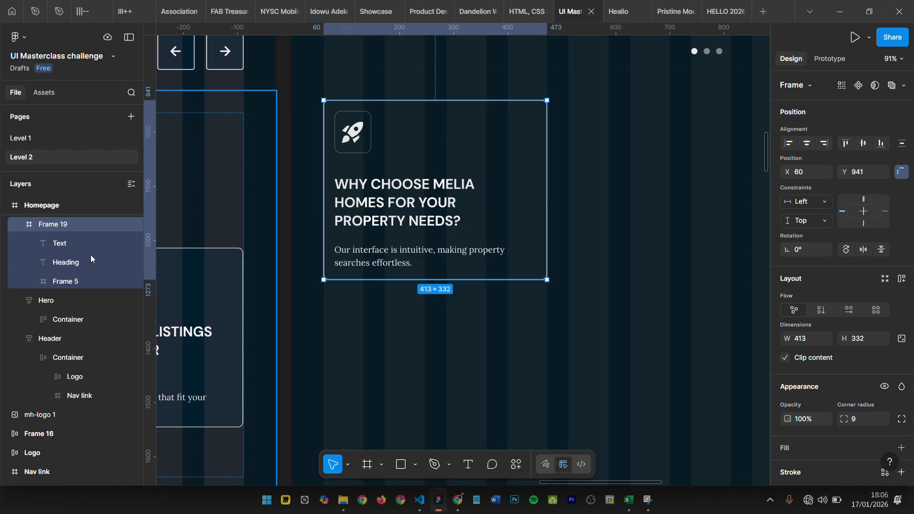
pyautogui.doubleClick(63, 225)
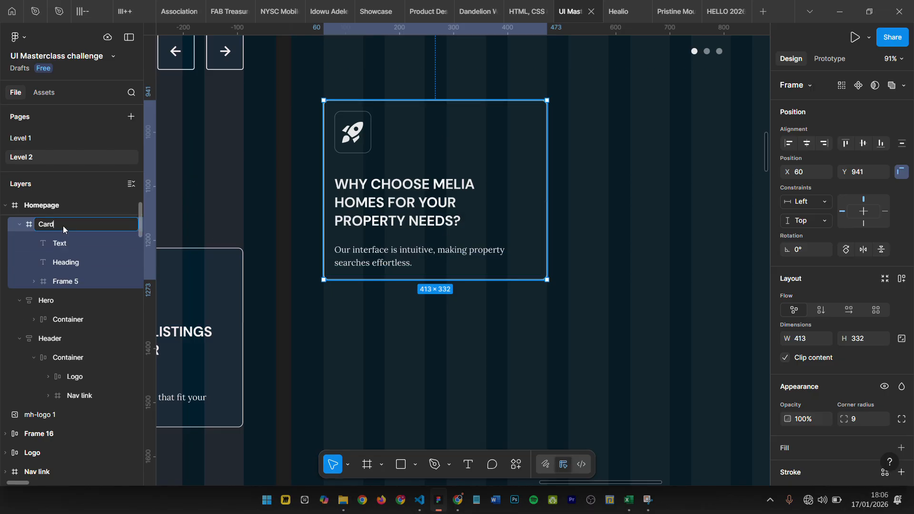
pyautogui.press('Return')
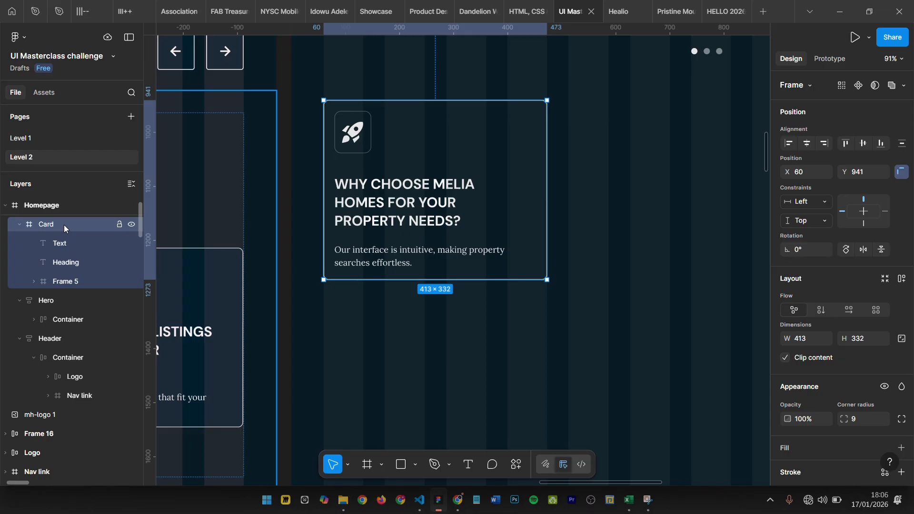
# - Duplicate the card to X 513, Y 941 and repeat the duplication with the same spacing to form a row of three cards
pyautogui.scroll(-3, 314, 219)
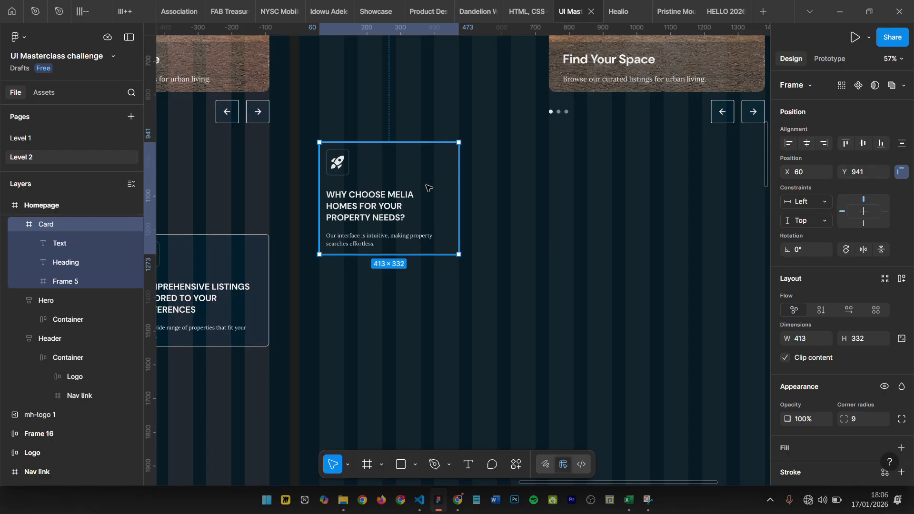
pyautogui.moveTo(420, 175); pyautogui.dragTo(563, 175)
pyautogui.scroll(-3, 563, 175)
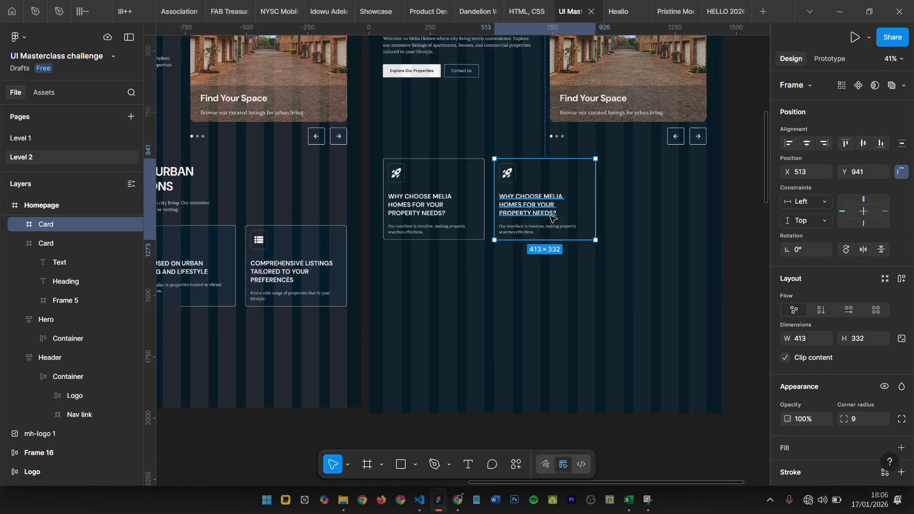
pyautogui.hotkey('ctrl', 'd')
pyautogui.scroll(3, 605, 197)
pyautogui.click(301, 296)
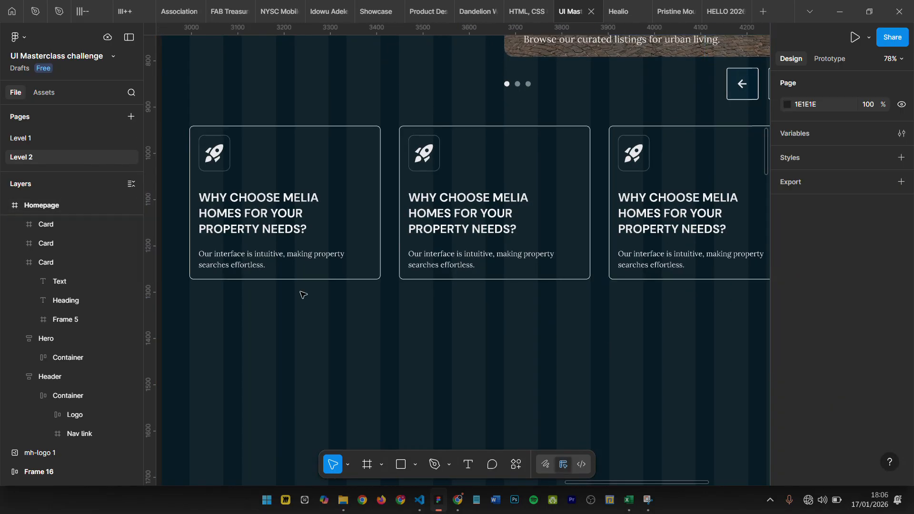
# - Wrap the three cards in the new Homepage frame together in a single horizontal auto layout frame
pyautogui.click(301, 257)
pyautogui.scroll(-2, 538, 226)
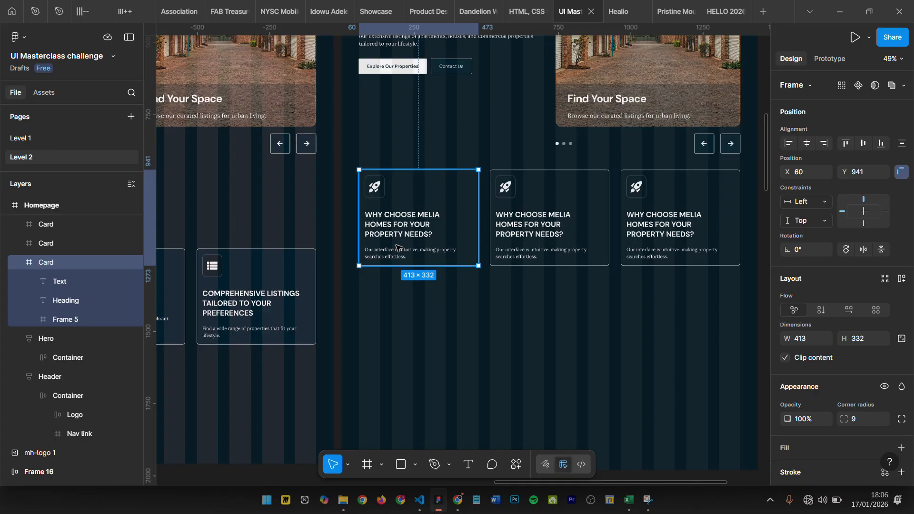
pyautogui.click(38, 224)
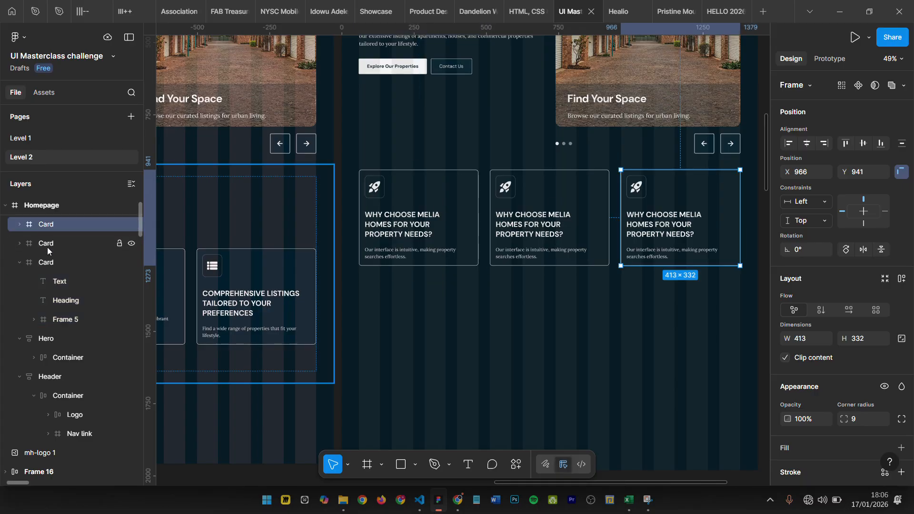
pyautogui.keyDown('shift'); pyautogui.click(45, 244); pyautogui.keyUp('shift')
pyautogui.keyDown('shift'); pyautogui.click(53, 264); pyautogui.keyUp('shift')
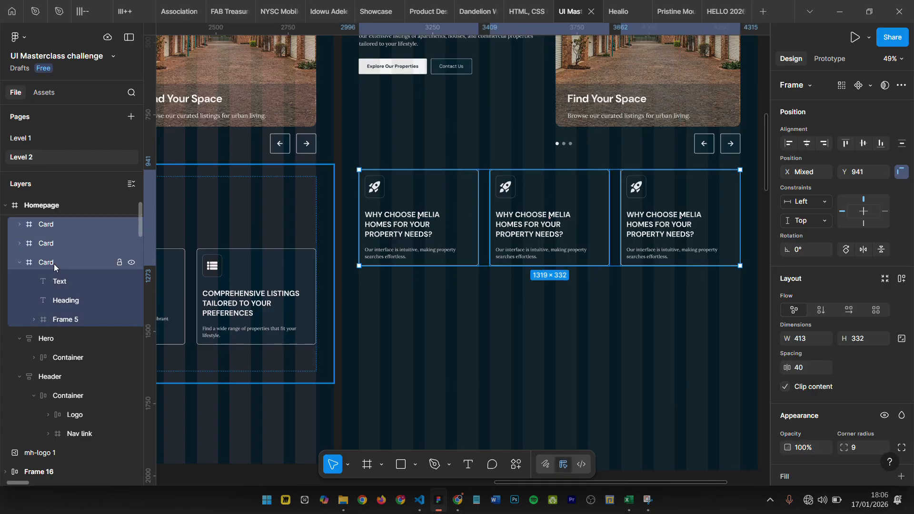
pyautogui.hotkey('shift', 'a')
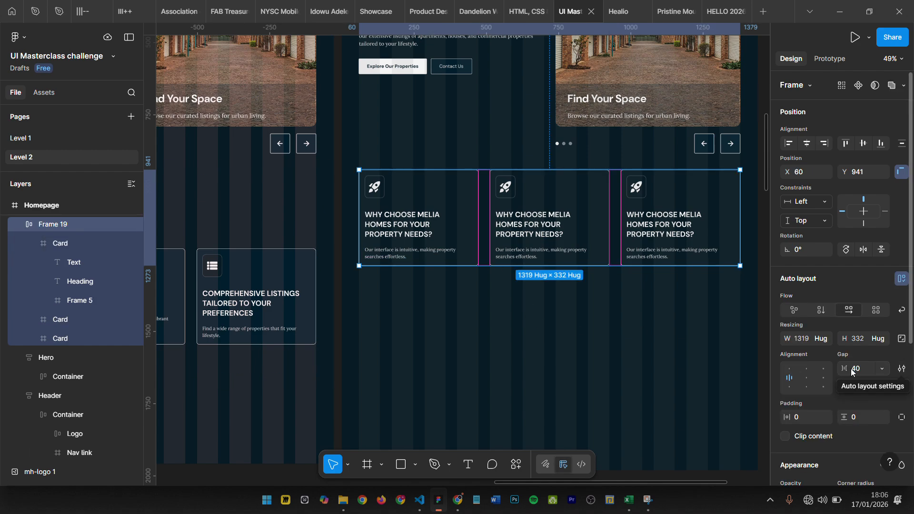
pyautogui.scroll(-5, 826, 381)
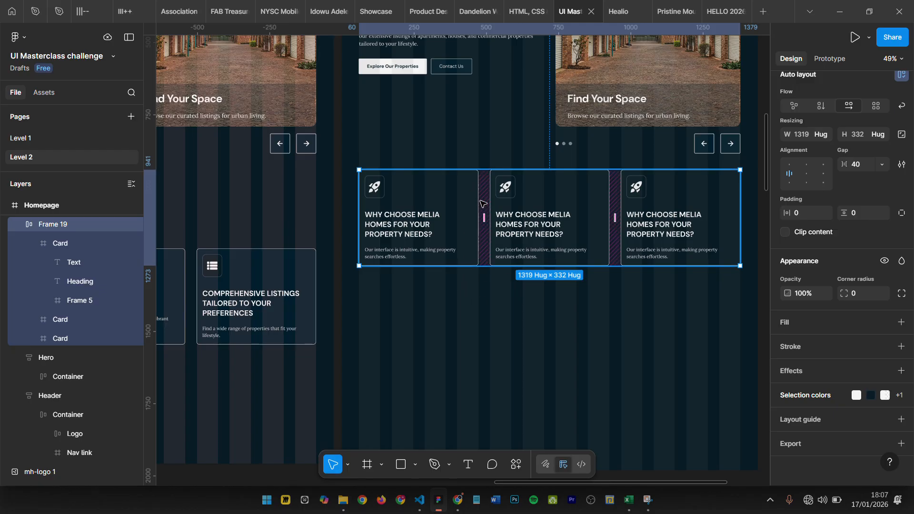
pyautogui.scroll(4, 490, 183)
pyautogui.scroll(-4, 494, 169)
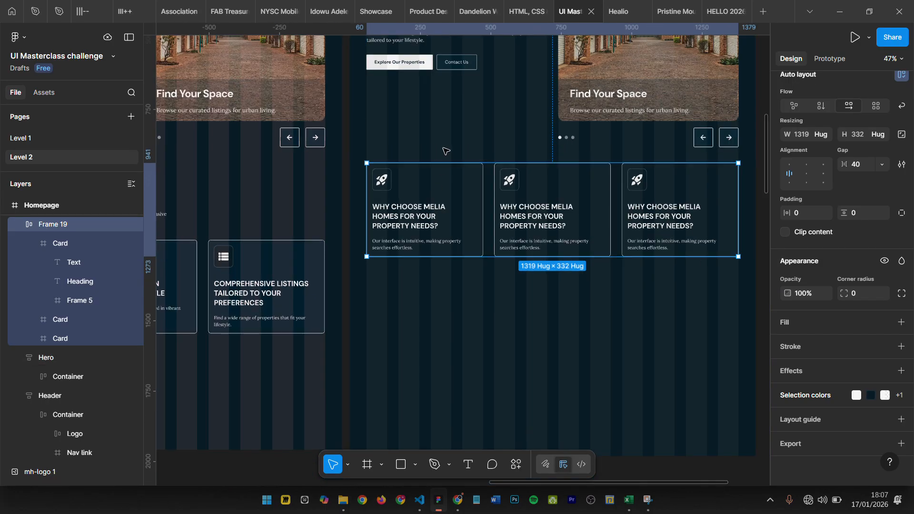
# - Replace the middle card's rocket icon frame with the target icon frame copied from the original design's second card
pyautogui.scroll(5, 486, 204)
pyautogui.scroll(-7, 507, 171)
pyautogui.hscroll(-5, 415, 272)
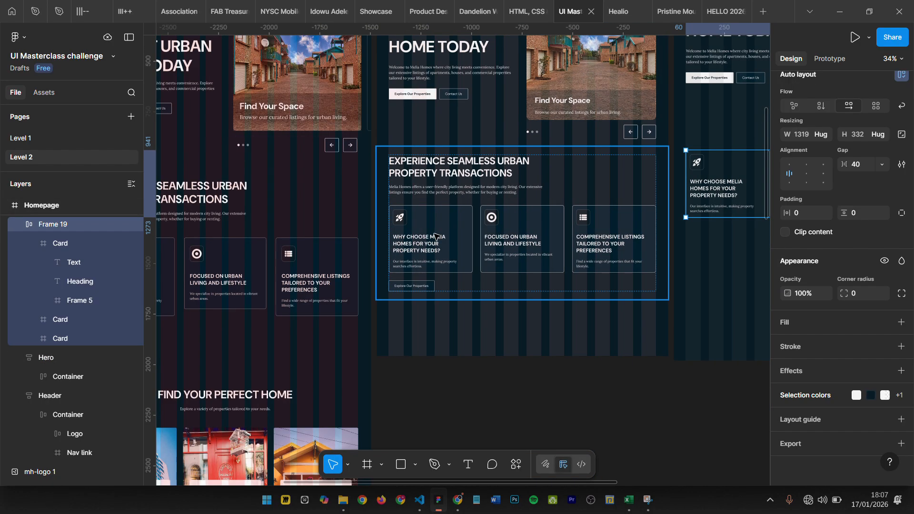
pyautogui.doubleClick(493, 217)
pyautogui.doubleClick(493, 217)
pyautogui.scroll(2, 493, 217)
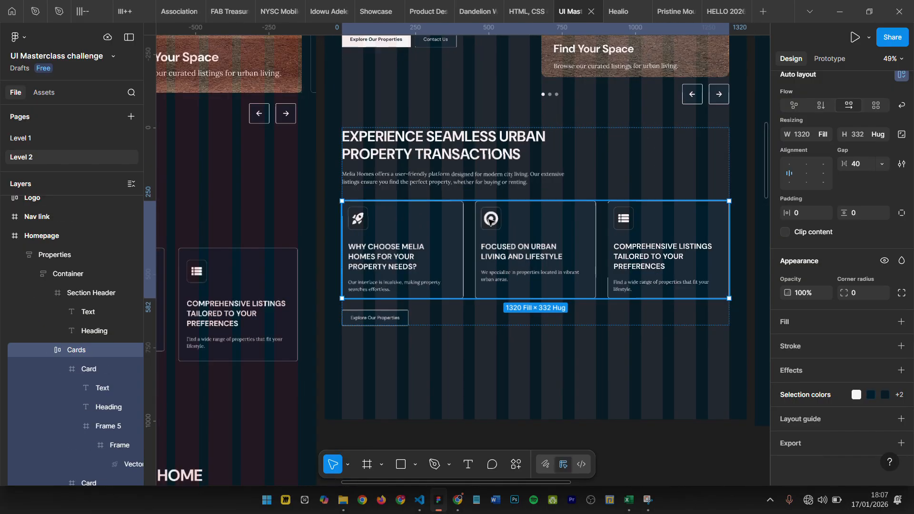
pyautogui.doubleClick(489, 219)
pyautogui.doubleClick(490, 219)
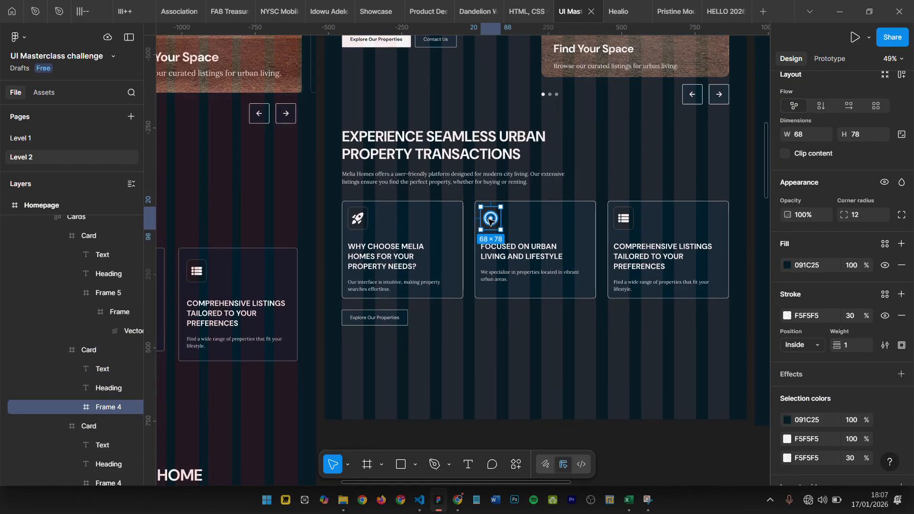
pyautogui.hscroll(5, 490, 220)
pyautogui.click(688, 142)
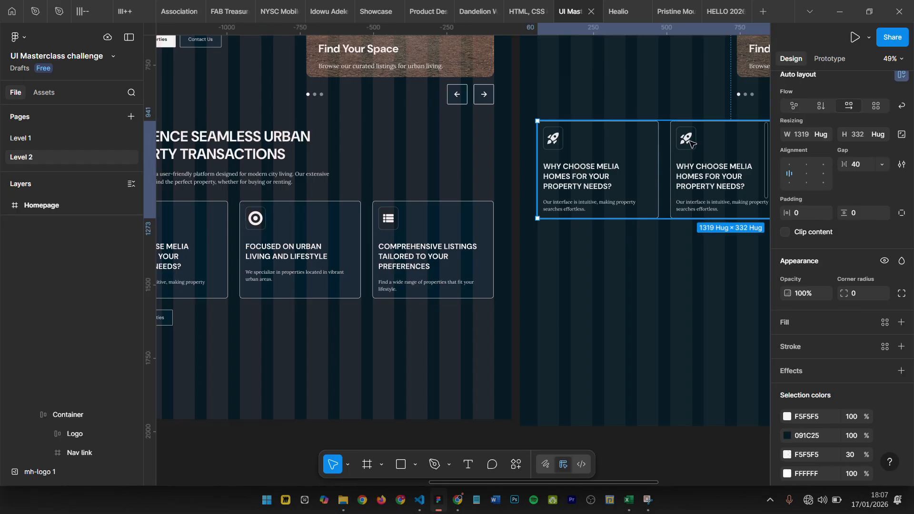
pyautogui.doubleClick(689, 141)
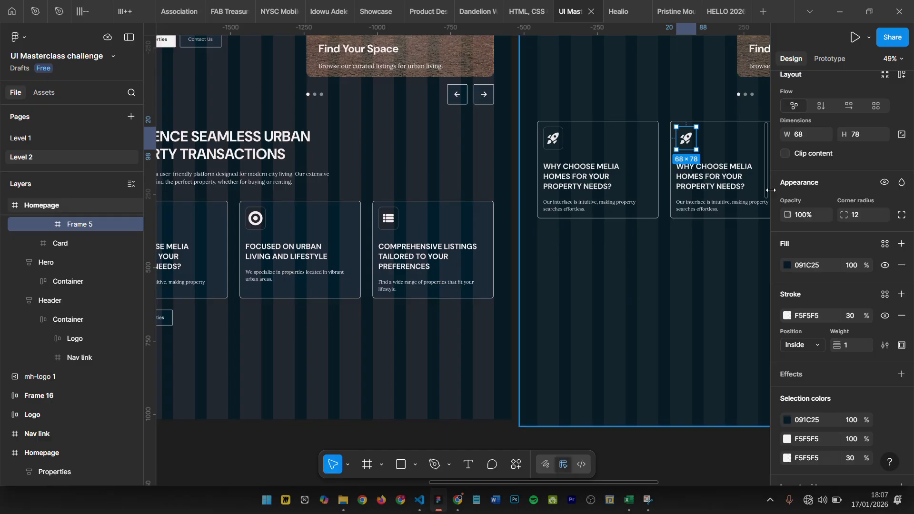
pyautogui.hotkey('ctrl', 'shift', 'r')
# - Replace the middle card's heading with the copied "FOCUSED ON URBAN LIVING AND LIFESTYLE" heading from the original design
pyautogui.hscroll(-2, 559, 267)
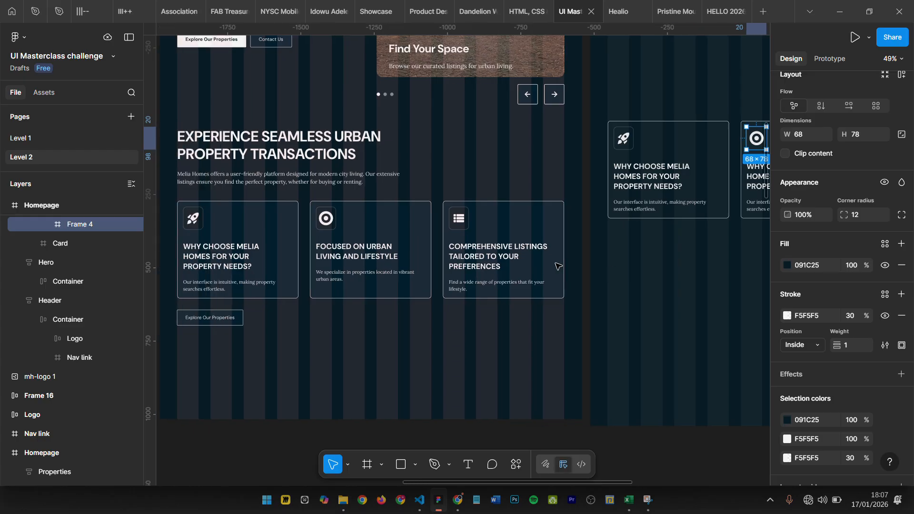
pyautogui.click(374, 256)
pyautogui.hscroll(4, 445, 223)
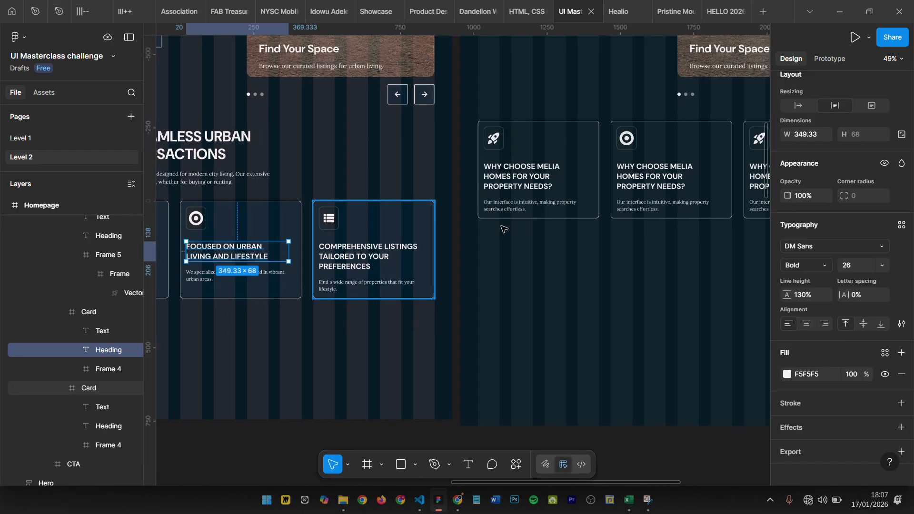
pyautogui.click(659, 175)
pyautogui.hotkey('ctrl', 'shift', 'r')
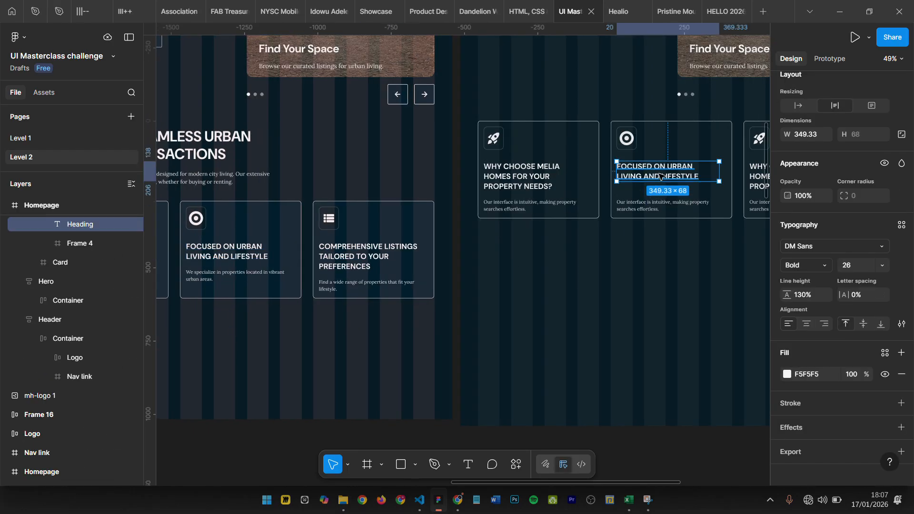
# - Replace the middle card's description with the original's "We specialize in properties located in vibrant urban areas." text
pyautogui.hscroll(-2, 548, 227)
pyautogui.click(281, 278)
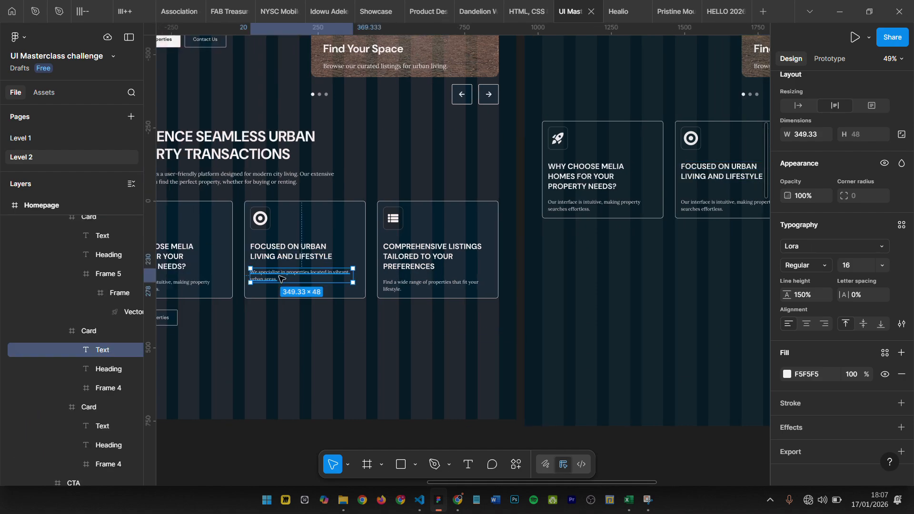
pyautogui.hscroll(4, 281, 279)
pyautogui.click(592, 206)
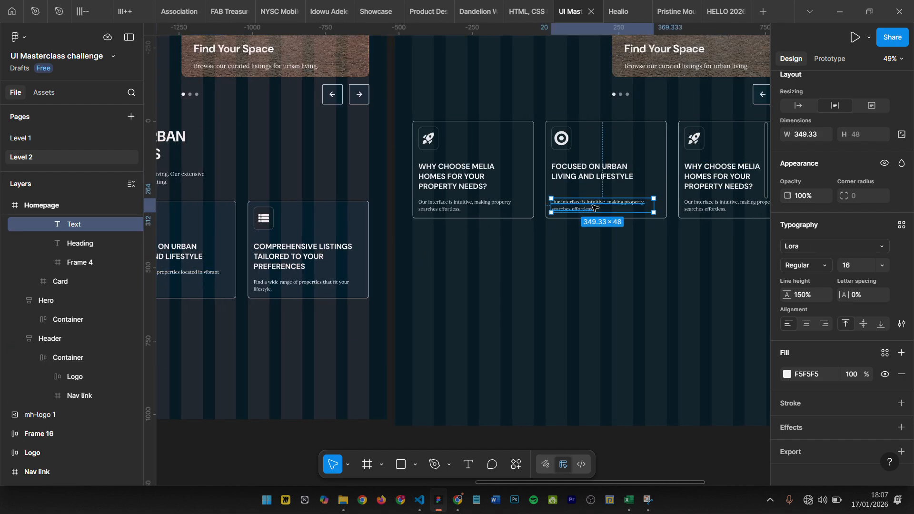
pyautogui.hotkey('ctrl', 'shift', 'r')
pyautogui.scroll(5, 567, 198)
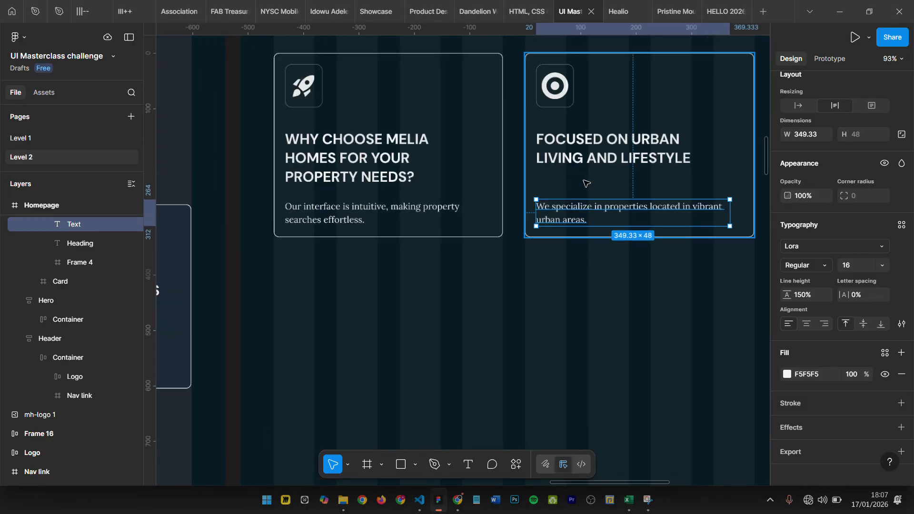
pyautogui.scroll(-4, 585, 195)
pyautogui.scroll(-2, 584, 175)
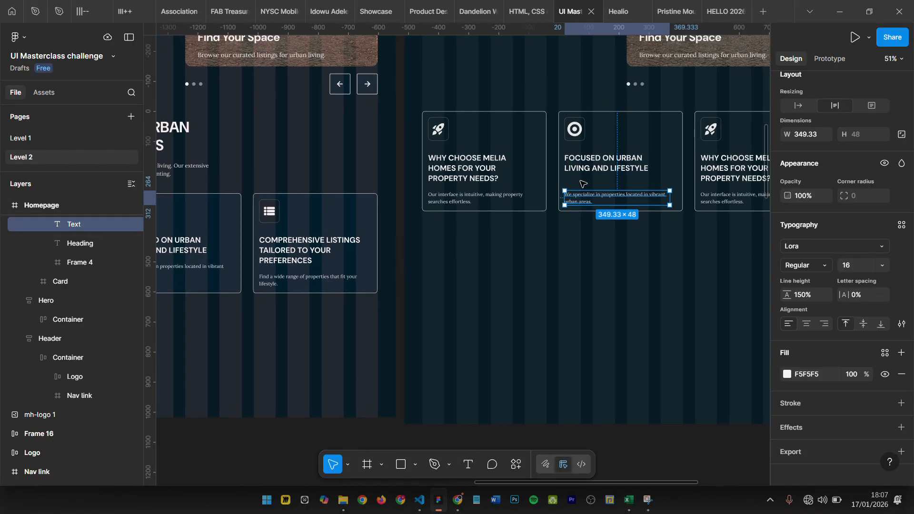
# - Move the middle card's description up to Y 230, matching the first card's 24 px gap below the heading
pyautogui.click(588, 169)
pyautogui.click(587, 200)
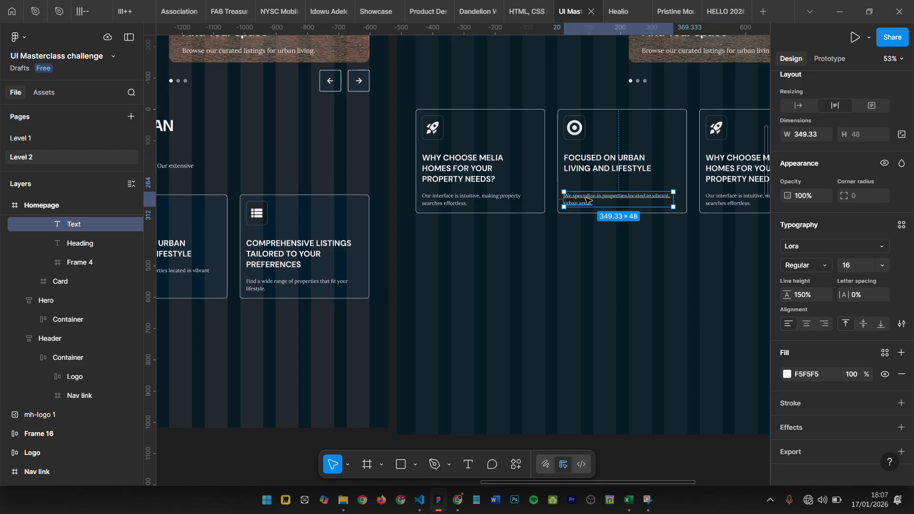
pyautogui.scroll(1, 586, 178)
pyautogui.hscroll(2, 586, 179)
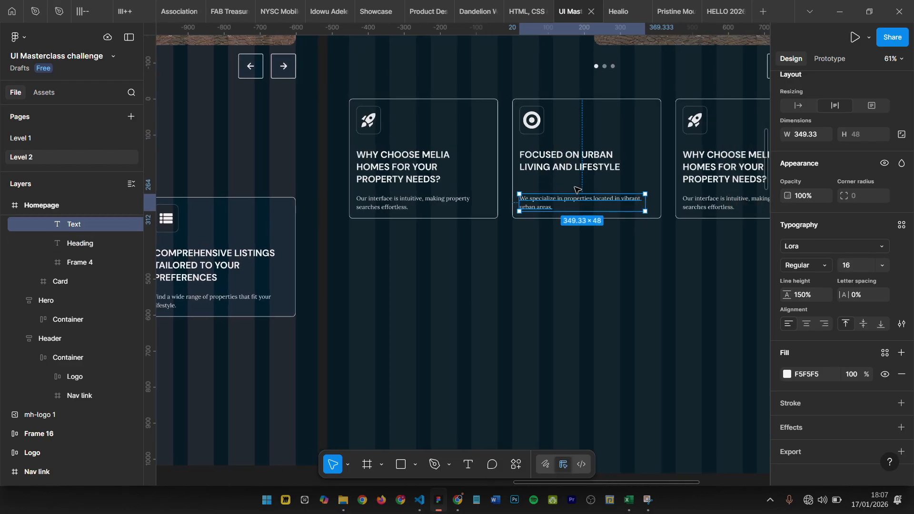
pyautogui.press('alt')
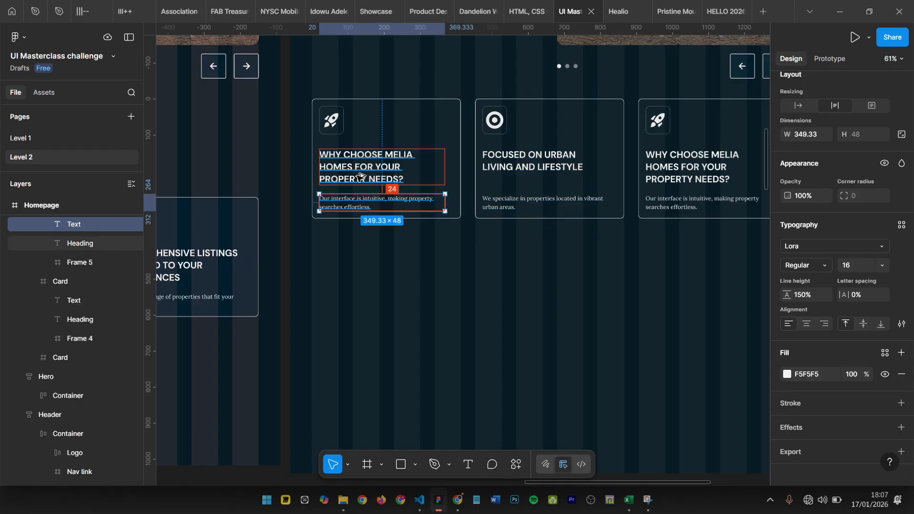
pyautogui.click(521, 202)
pyautogui.hotkey('shift', 'Up')
pyautogui.hotkey('shift', 'Up')
pyautogui.hotkey('shift', 'Up')
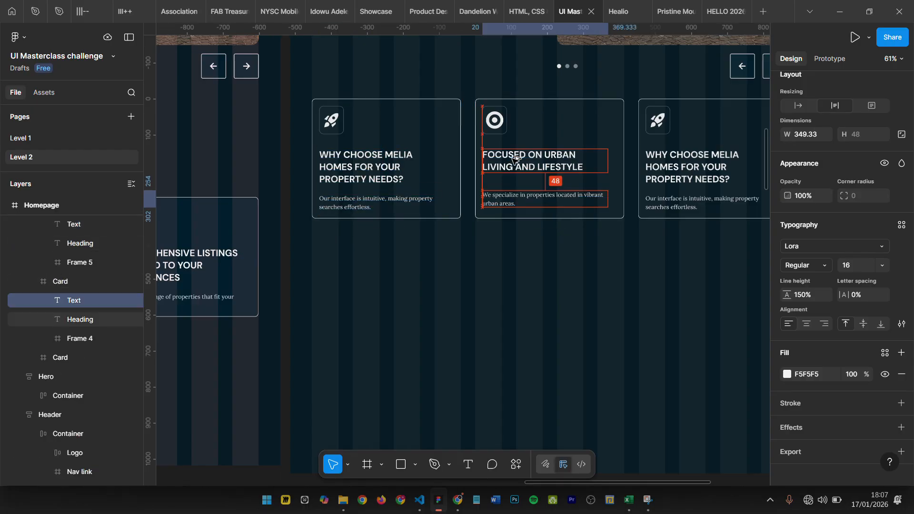
pyautogui.press('Up')
pyautogui.press('Up')
pyautogui.press('Up')
pyautogui.press('Up')
pyautogui.press('Up')
pyautogui.press('Up')
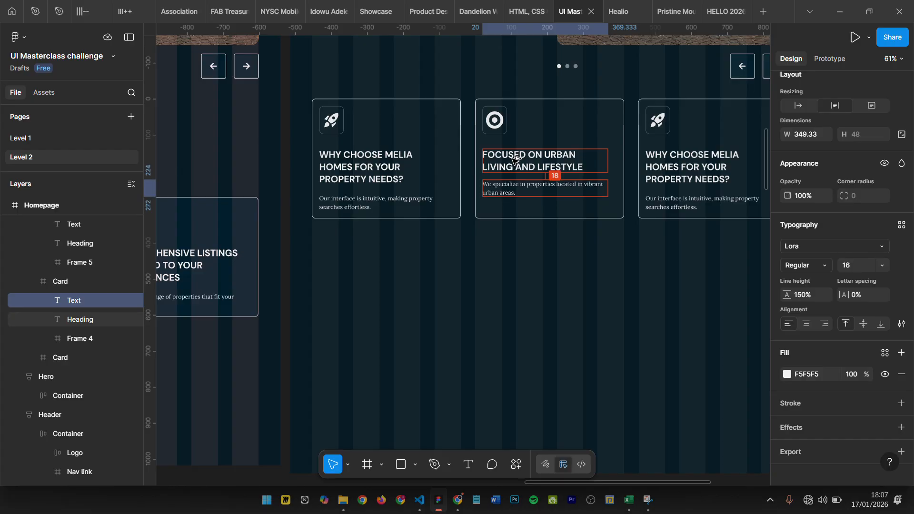
pyautogui.press('Down')
pyautogui.press('Down')
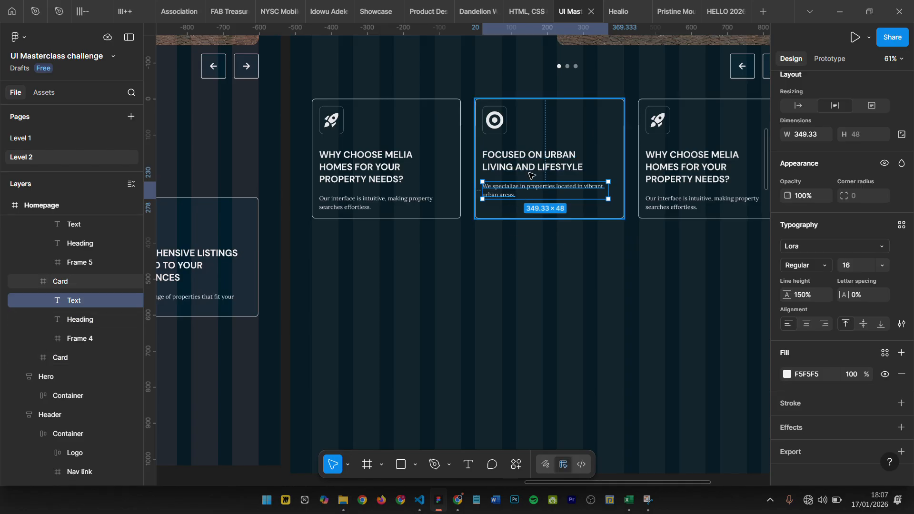
# - Replace the third card with the "COMPREHENSIVE LISTINGS TAILORED TO YOUR PREFERENCES" card copied from the original design
pyautogui.hscroll(-8, 495, 238)
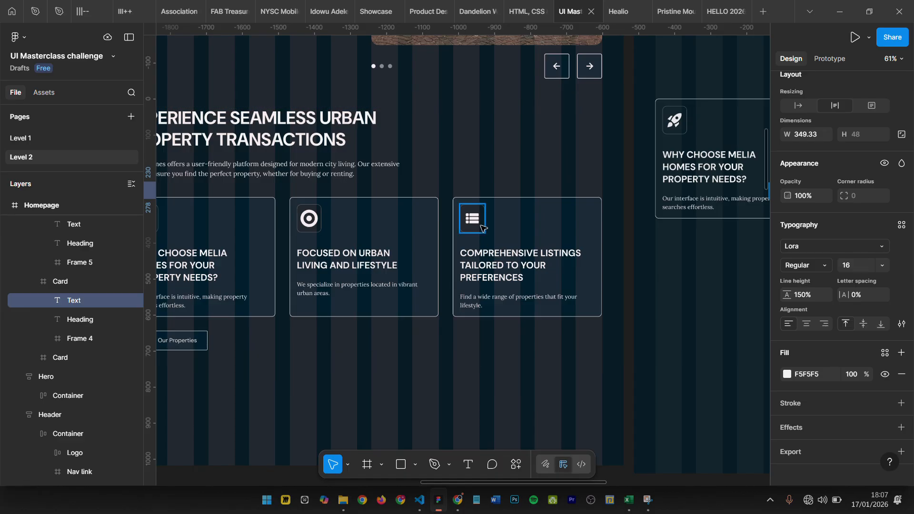
pyautogui.scroll(-3, 481, 225)
pyautogui.doubleClick(513, 234)
pyautogui.doubleClick(513, 234)
pyautogui.doubleClick(514, 233)
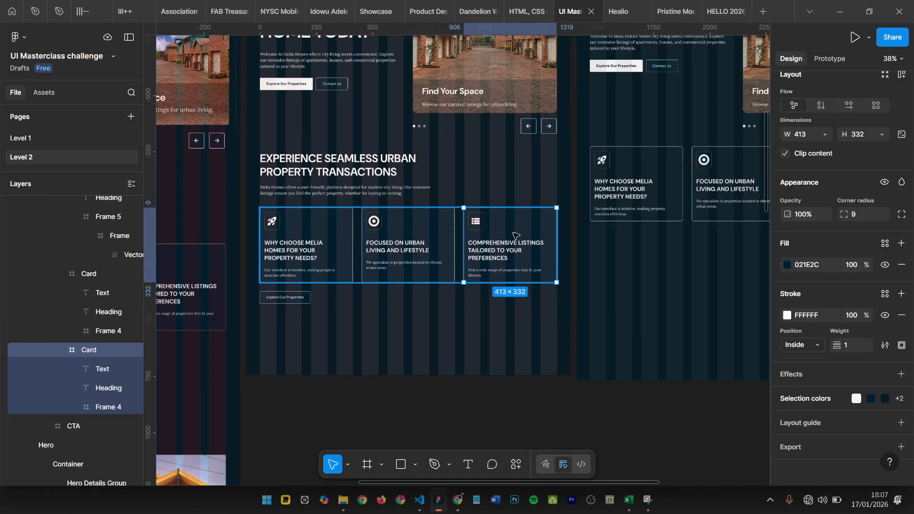
pyautogui.hscroll(4, 515, 234)
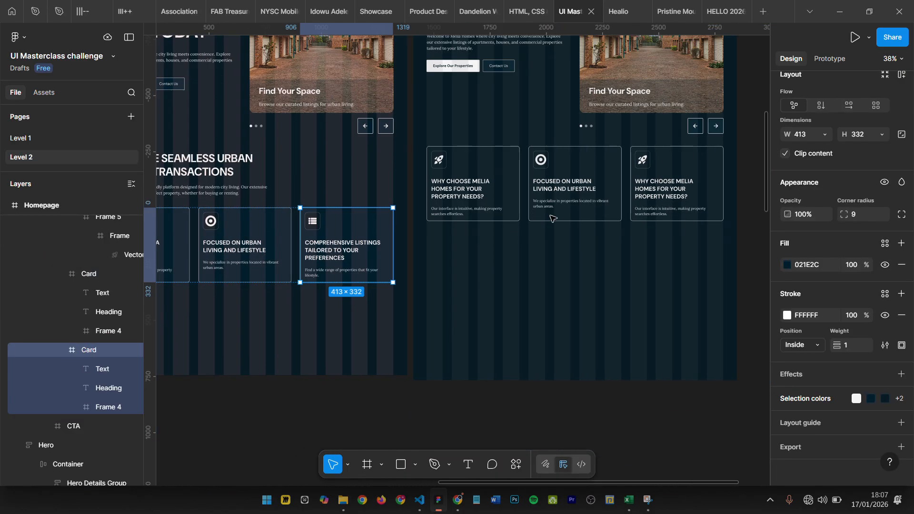
pyautogui.click(659, 169)
pyautogui.doubleClick(662, 169)
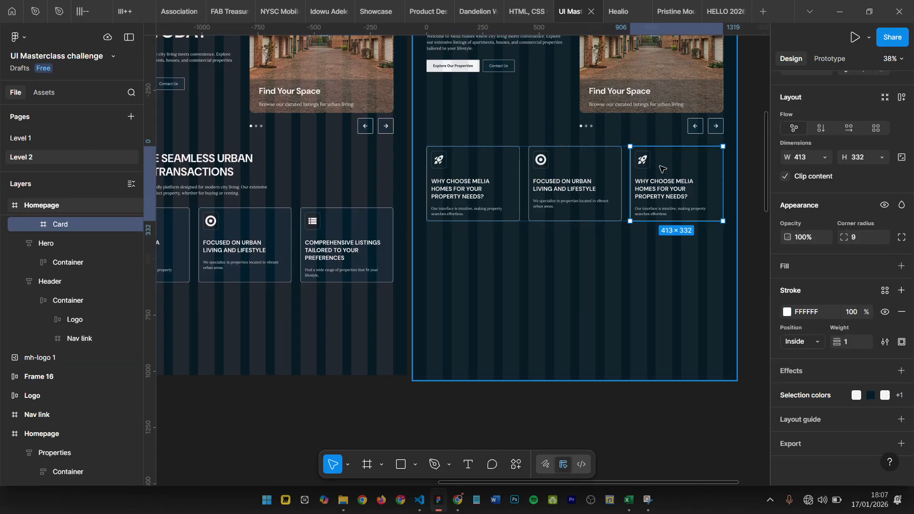
pyautogui.hotkey('ctrl', 'shift', 'r')
# - Move the whole row of cards down to Y 1211, level with the cards in the original design
pyautogui.hscroll(-3, 512, 247)
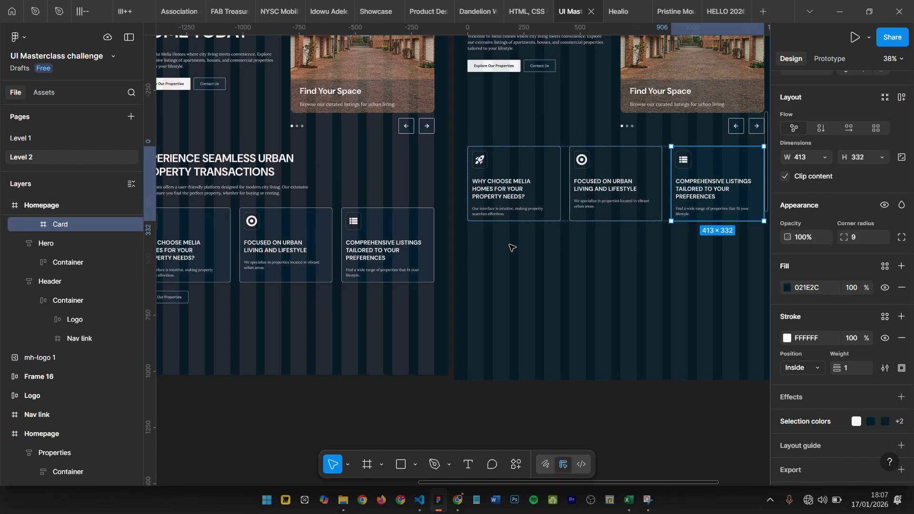
pyautogui.click(620, 289)
pyautogui.click(553, 190)
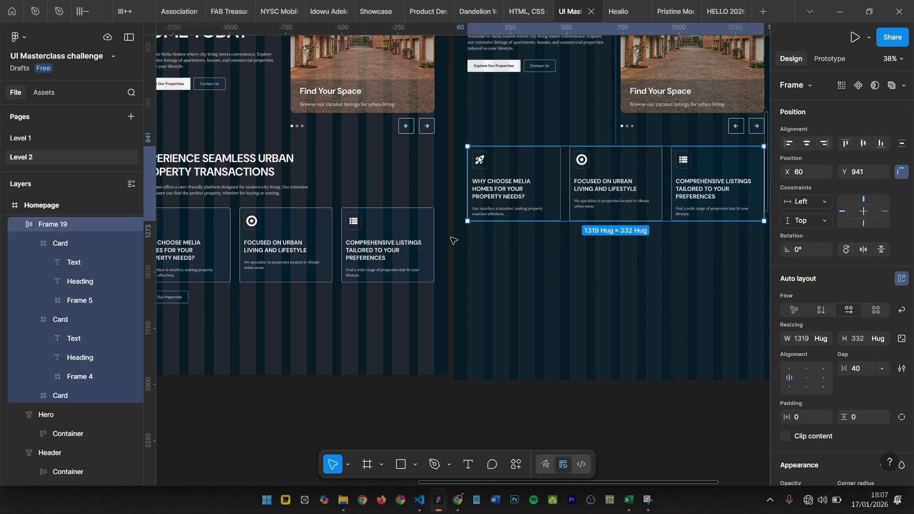
pyautogui.moveTo(618, 172); pyautogui.dragTo(618, 232)
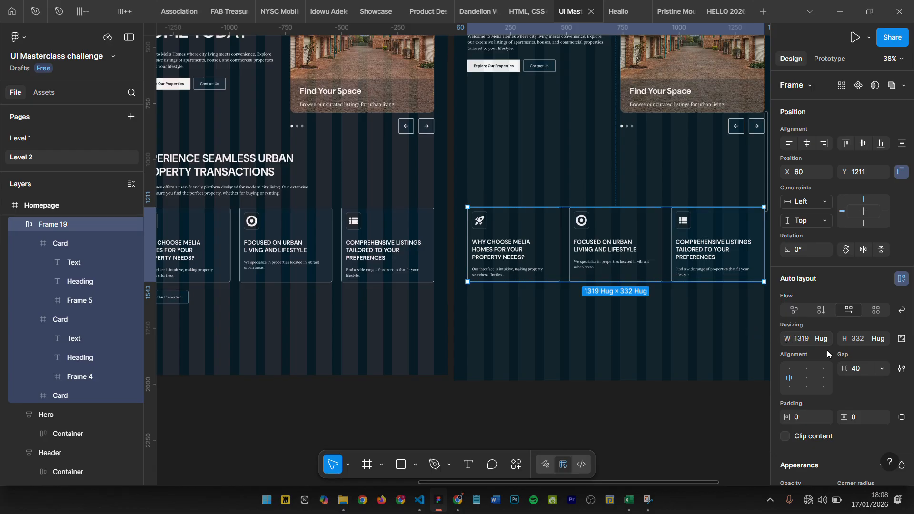
# - Set the width of the card row's auto layout frame to 1320
pyautogui.click(802, 341)
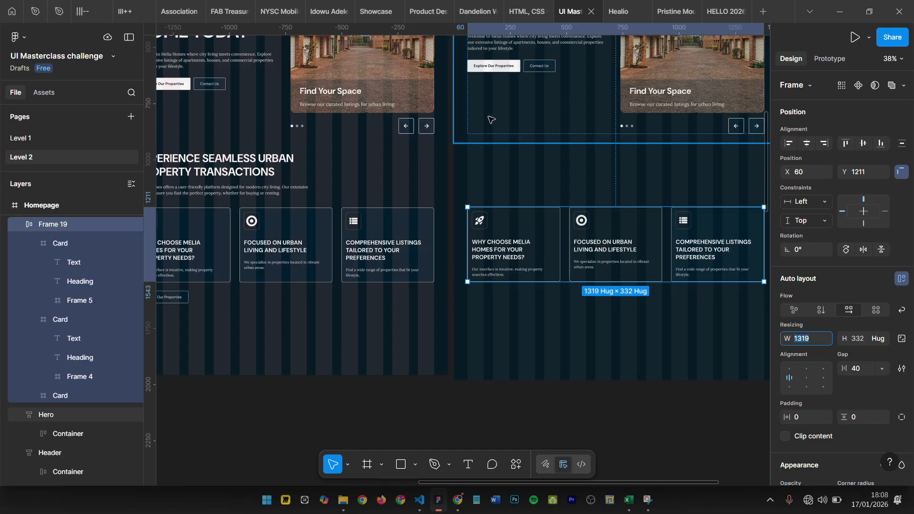
pyautogui.scroll(5, 602, 213)
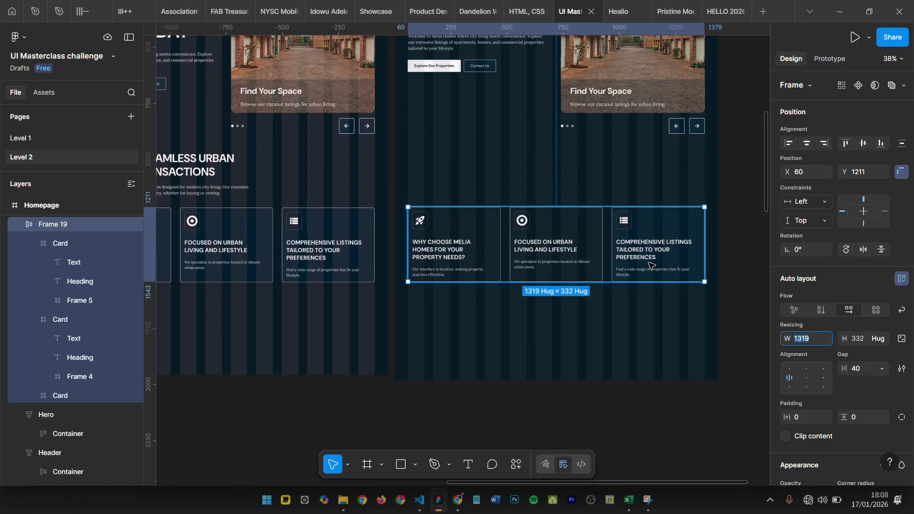
pyautogui.scroll(-3, 589, 157)
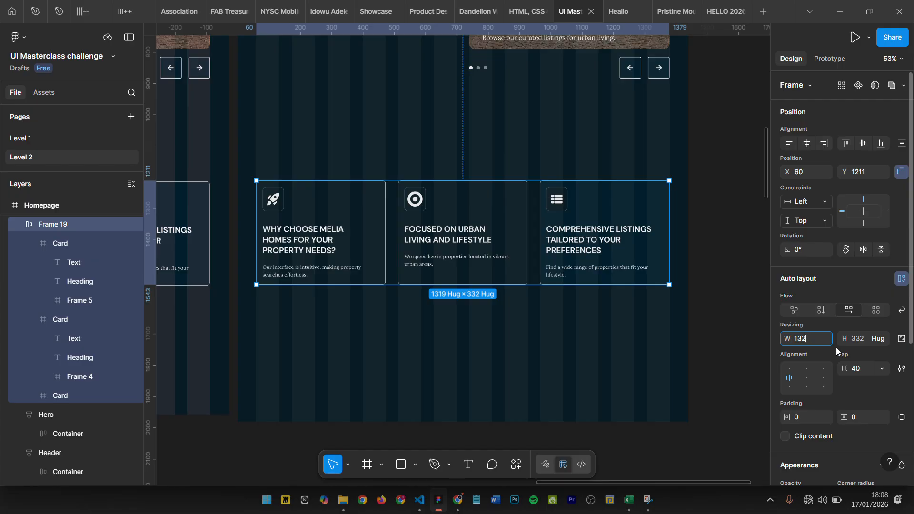
pyautogui.press('Return')
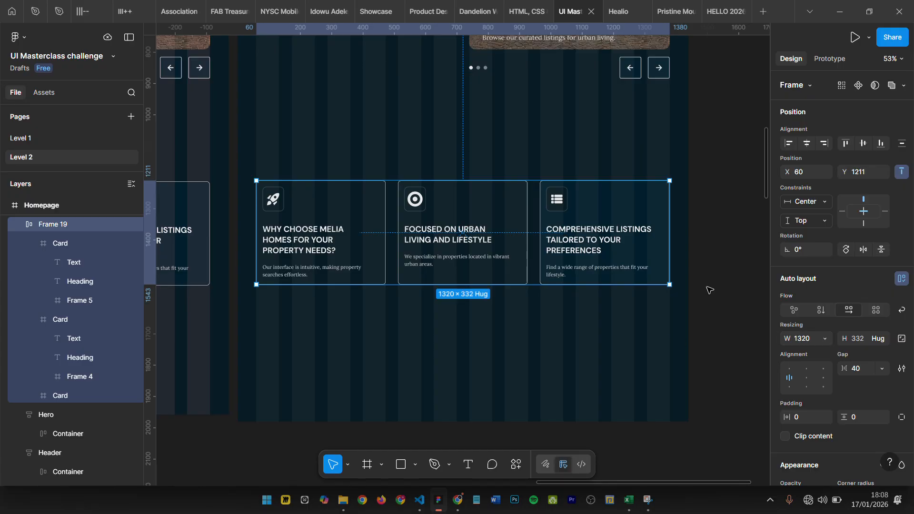
# - Examine the typography settings of the original Properties section's heading and the description below it
pyautogui.scroll(-5, 707, 288)
pyautogui.click(367, 228)
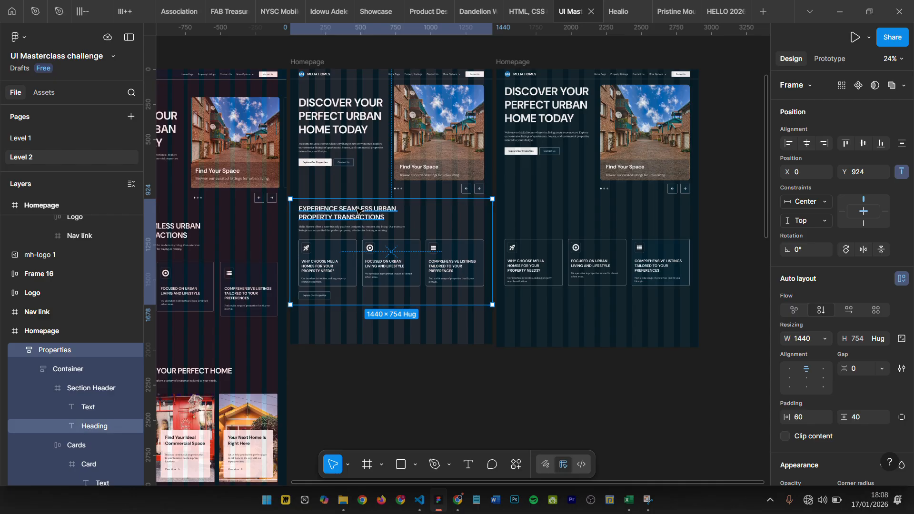
pyautogui.scroll(3, 356, 209)
pyautogui.keyDown('ctrl'); pyautogui.click(301, 218); pyautogui.keyUp('ctrl')
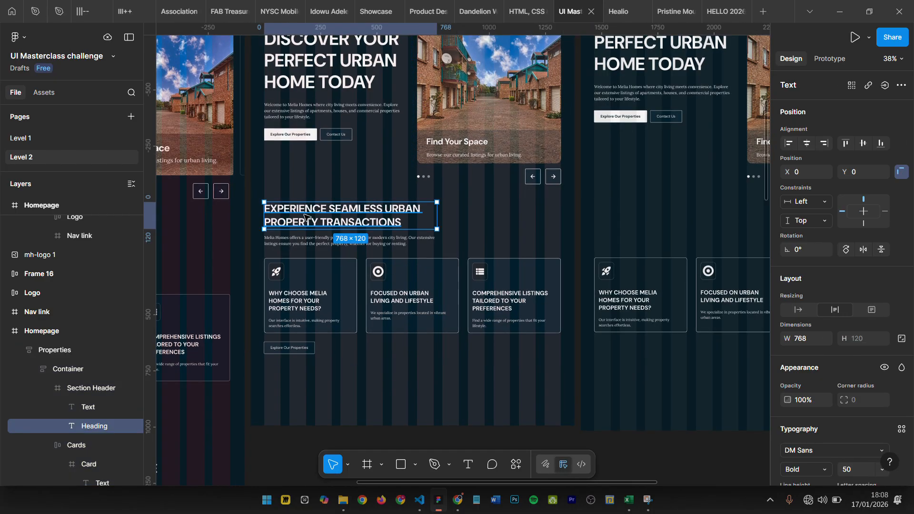
pyautogui.scroll(-3, 849, 381)
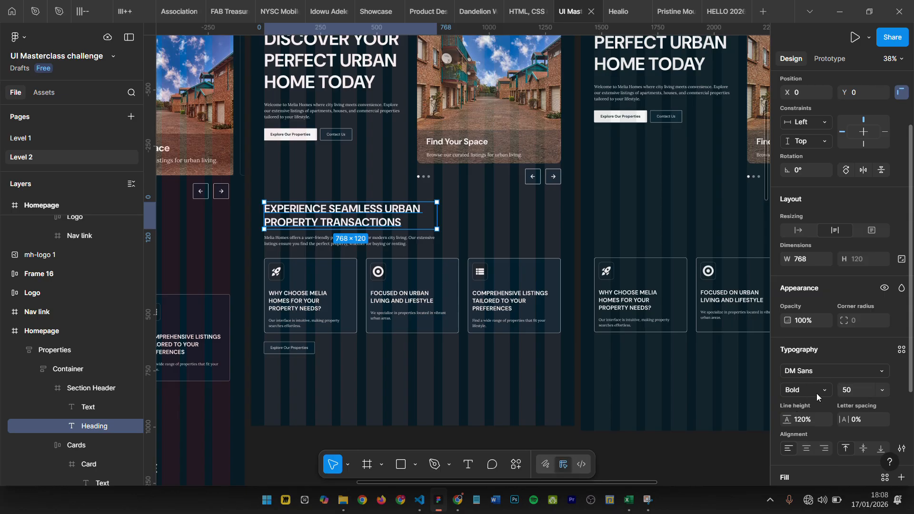
pyautogui.scroll(-1, 805, 393)
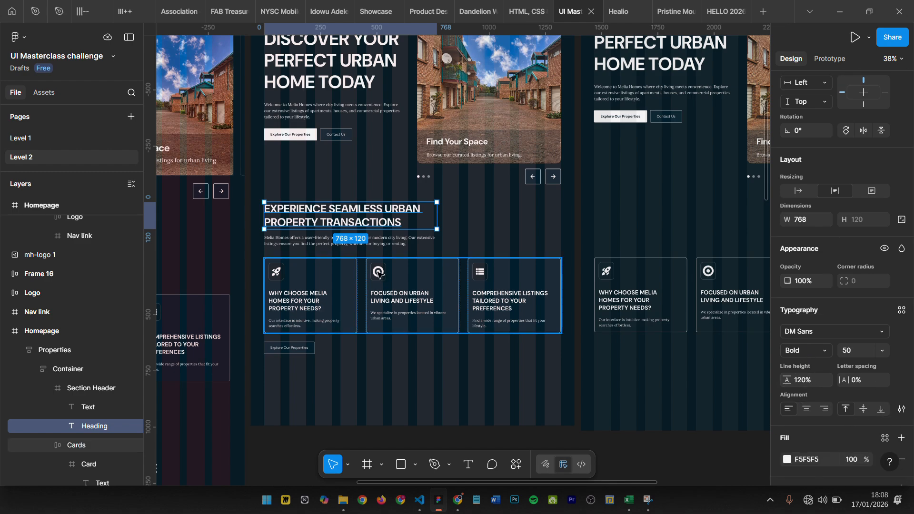
pyautogui.click(380, 242)
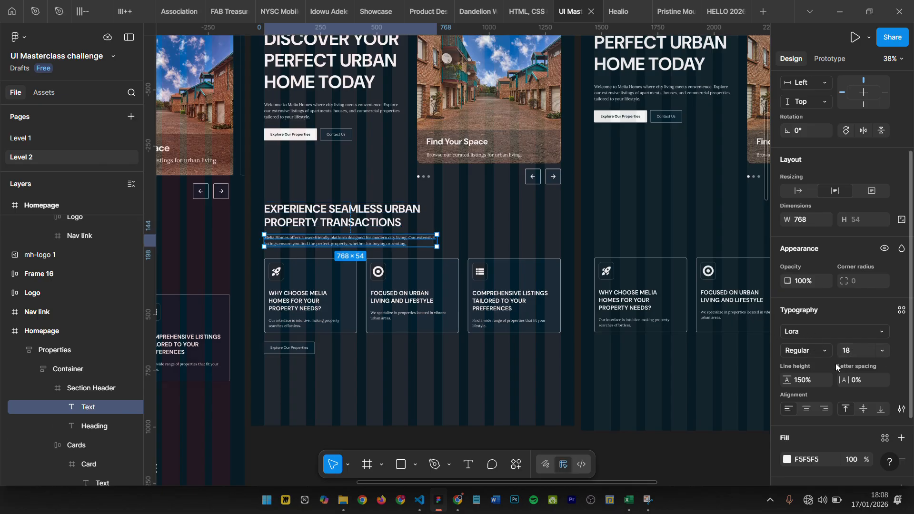
# - Copy the "EXPERIENCE SEAMLESS URBAN PROPERTY TRANSACTIONS" section header from the original design into the new Homepage frame, above the card row
pyautogui.click(362, 235)
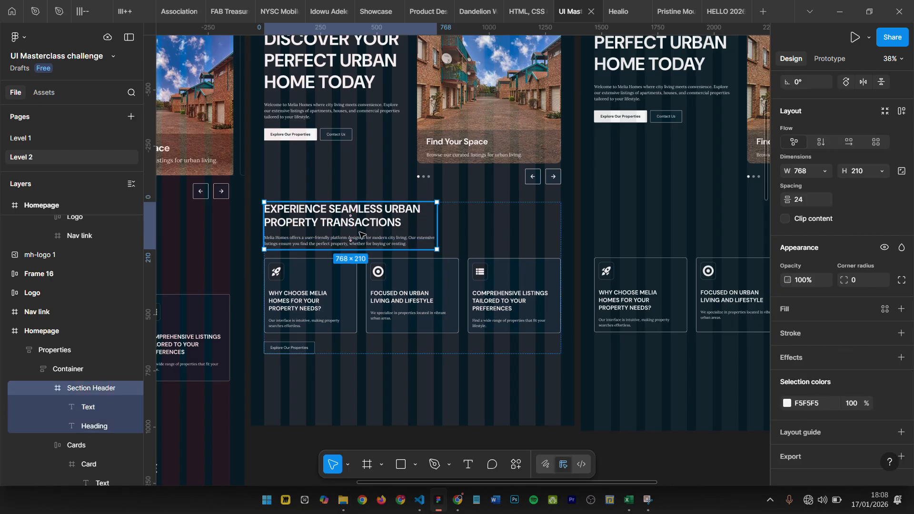
pyautogui.scroll(-3, 352, 223)
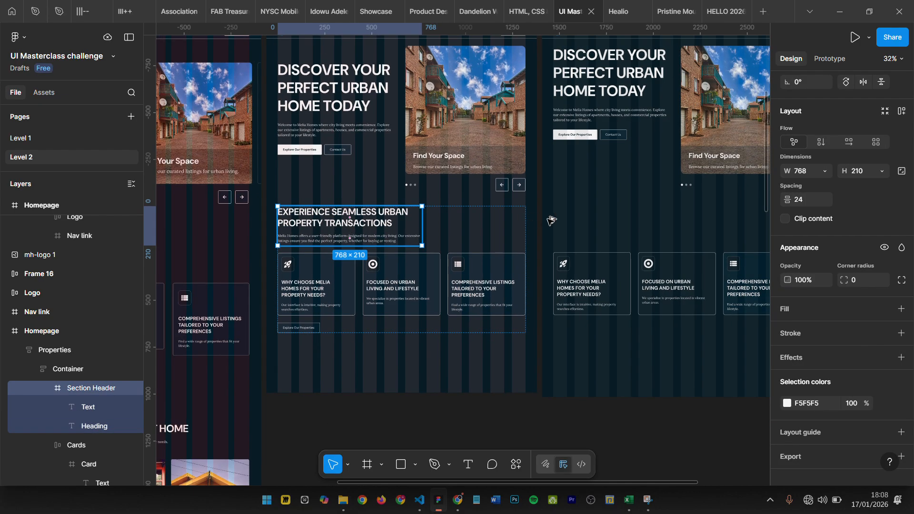
pyautogui.moveTo(552, 220); pyautogui.dragTo(616, 222)
pyautogui.scroll(5, 616, 228)
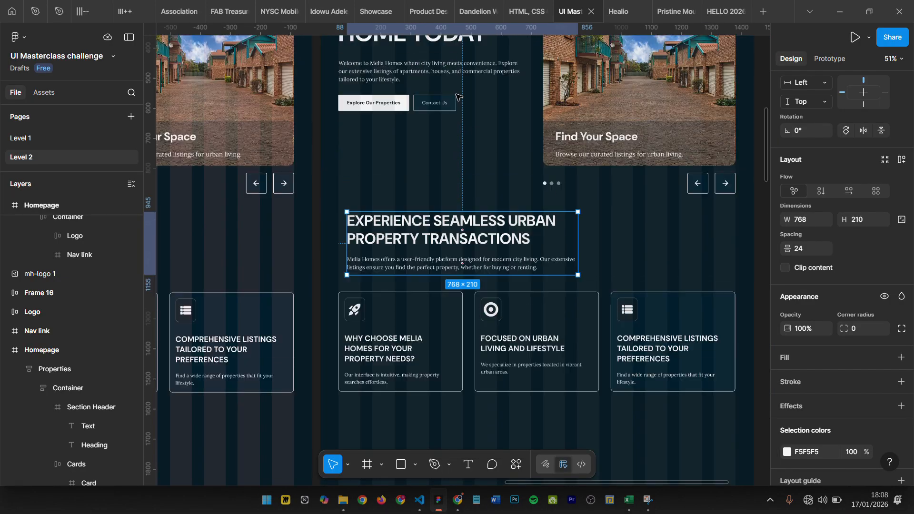
# - Align the copied section header's left edge with the hero details at X 60 and check its margins within the frame
pyautogui.click(426, 99)
pyautogui.click(425, 99)
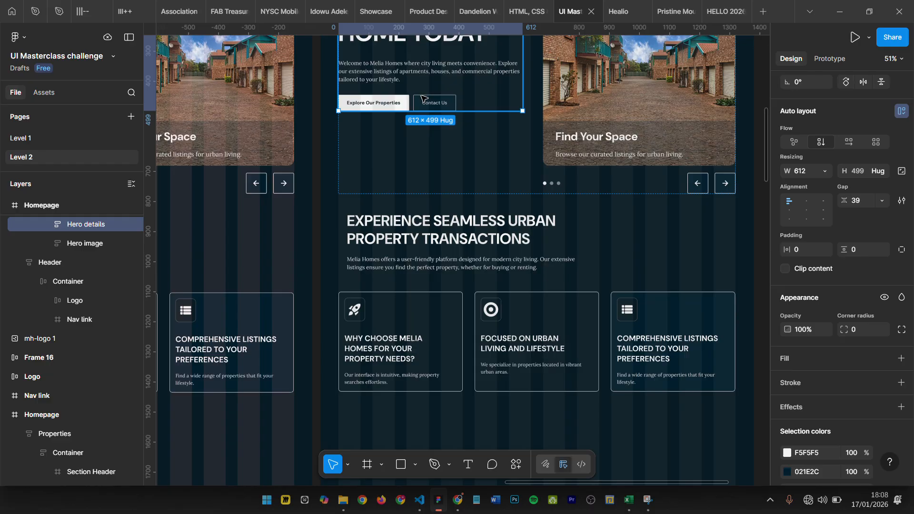
pyautogui.keyDown('shift'); pyautogui.click(416, 268); pyautogui.keyUp('shift')
pyautogui.hotkey('alt', 'a')
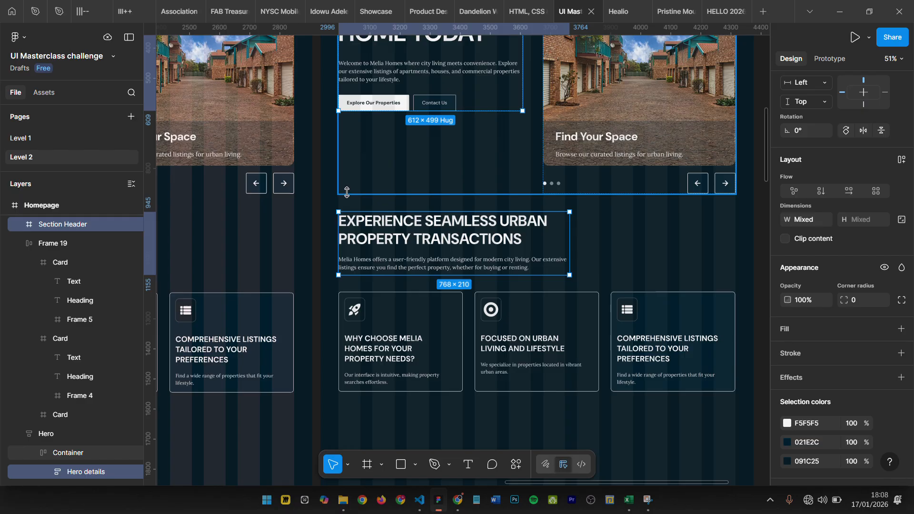
pyautogui.click(347, 192)
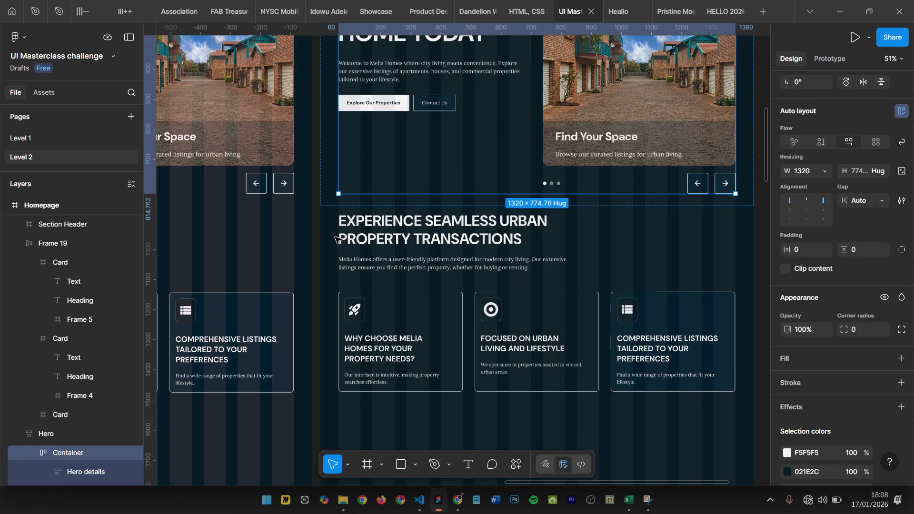
pyautogui.click(444, 401)
pyautogui.click(367, 260)
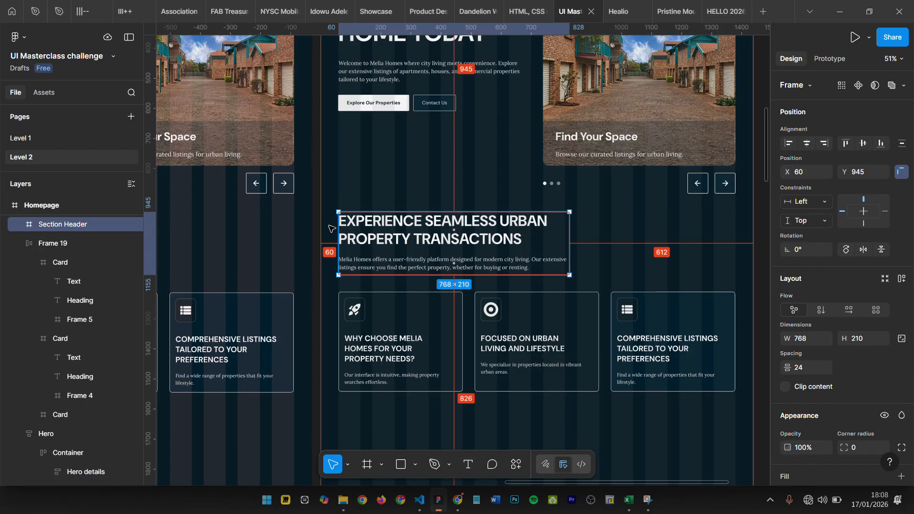
# - Copy the original Properties section's "Explore Our Properties" button into the new frame below the cards, at about X 63, Y 1591
pyautogui.scroll(-2, 584, 248)
pyautogui.click(481, 297)
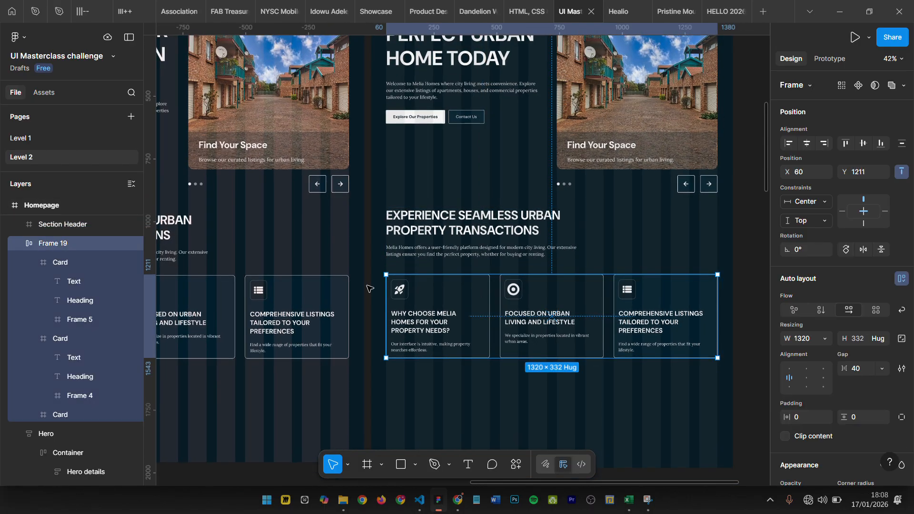
pyautogui.scroll(-2, 649, 272)
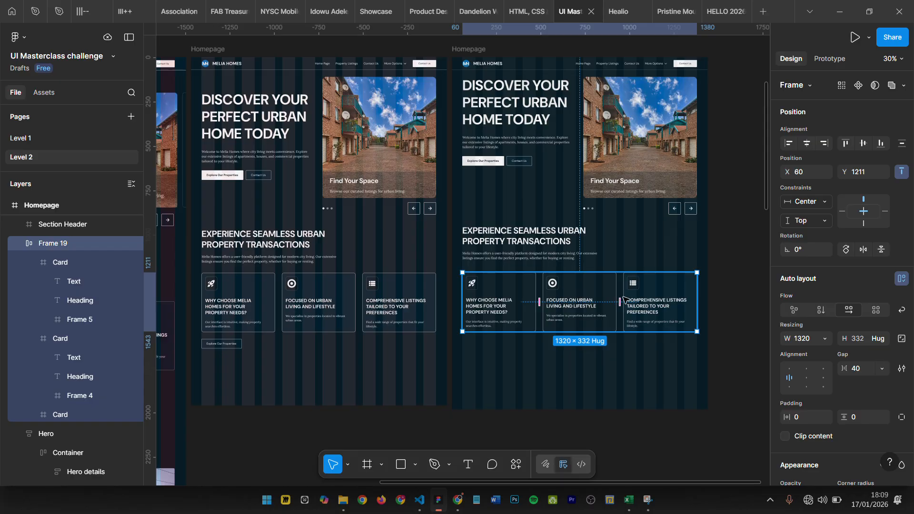
pyautogui.scroll(2, 238, 370)
pyautogui.click(212, 337)
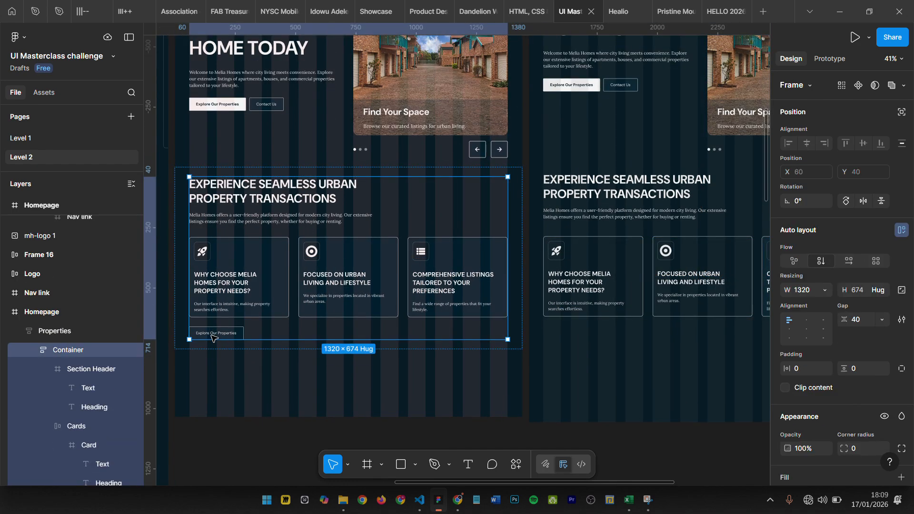
pyautogui.click(213, 335)
pyautogui.click(569, 335)
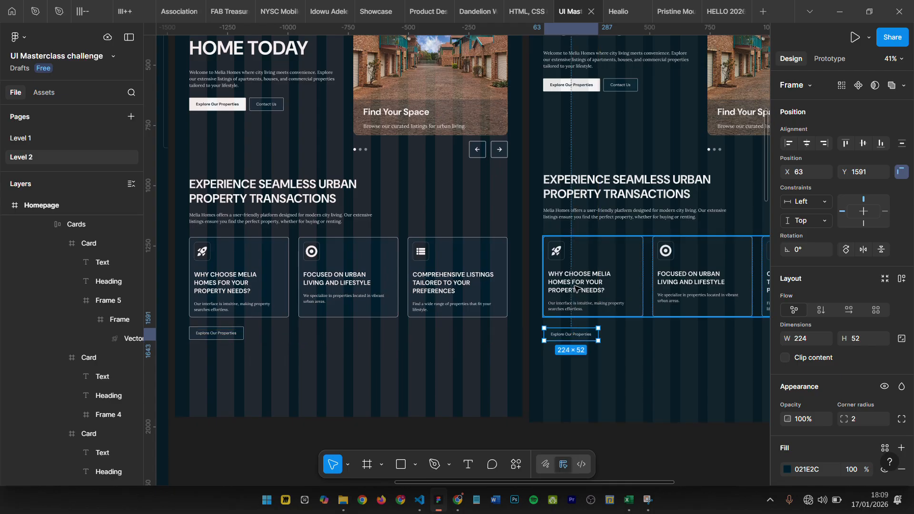
# - Move the card row up to Y 1195, leaving a 40 px gap below the section header
pyautogui.click(585, 261)
pyautogui.hotkey('shift', 'Up')
pyautogui.hotkey('shift', 'Up')
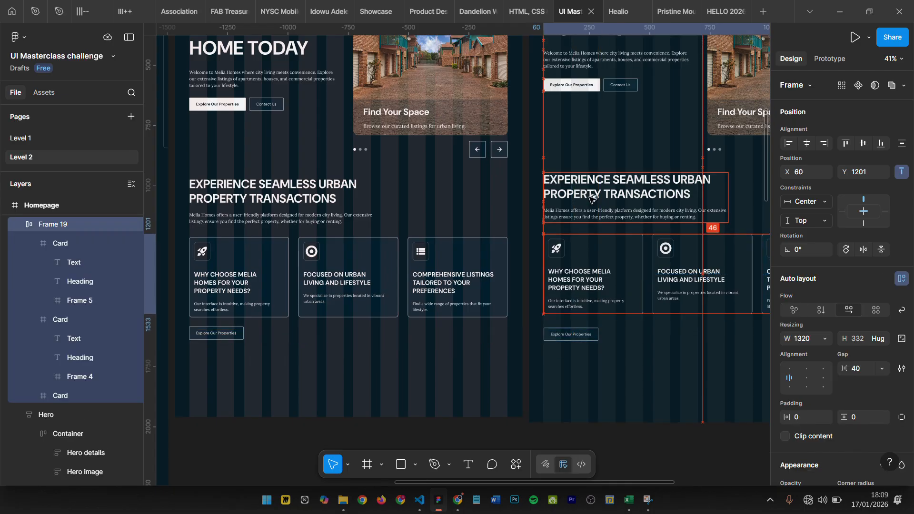
pyautogui.press('Down')
pyautogui.press('Down')
pyautogui.press('Down')
pyautogui.press('Down')
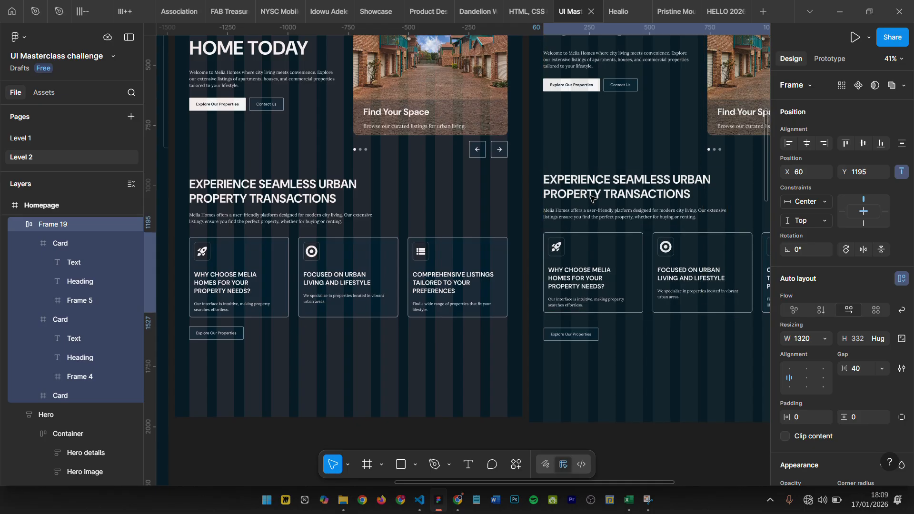
# - Move the "Explore Our Properties" button up to Y 1567, leaving a 40 px gap below the card row
pyautogui.click(572, 338)
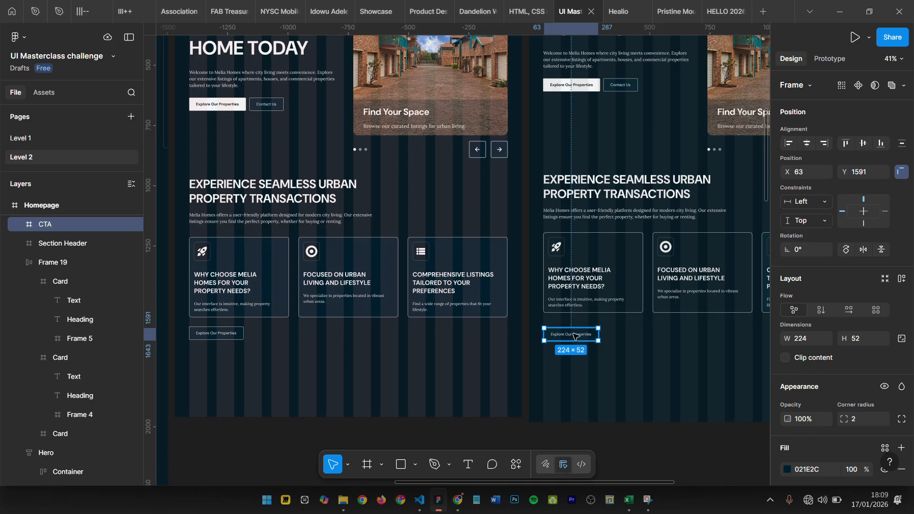
pyautogui.hotkey('shift', 'Up')
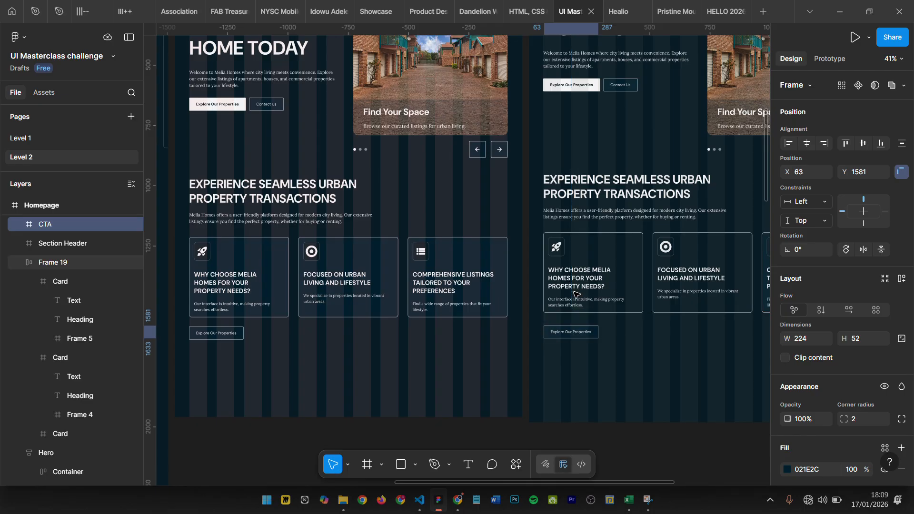
pyautogui.press('alt')
pyautogui.press('alt')
pyautogui.press('alt')
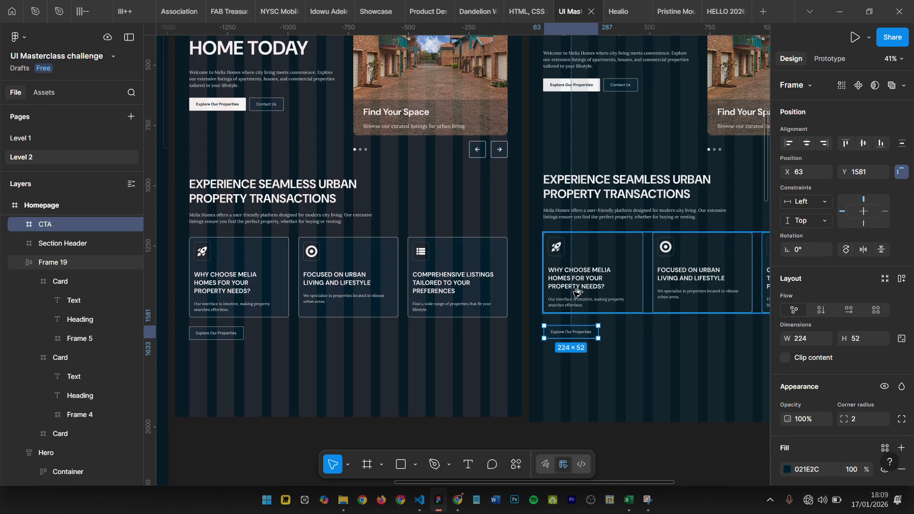
pyautogui.hotkey('shift', 'Up')
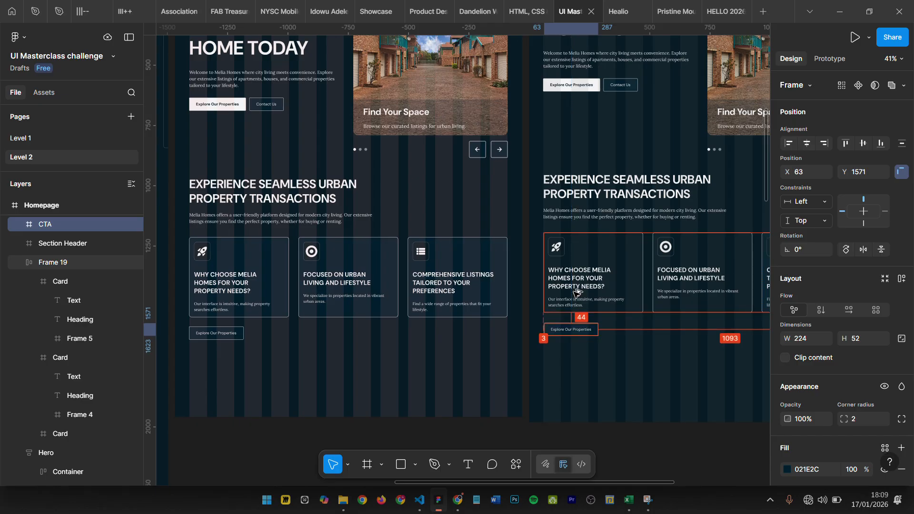
pyautogui.press('Up')
pyautogui.press('Up')
pyautogui.press('Up')
pyautogui.press('Up')
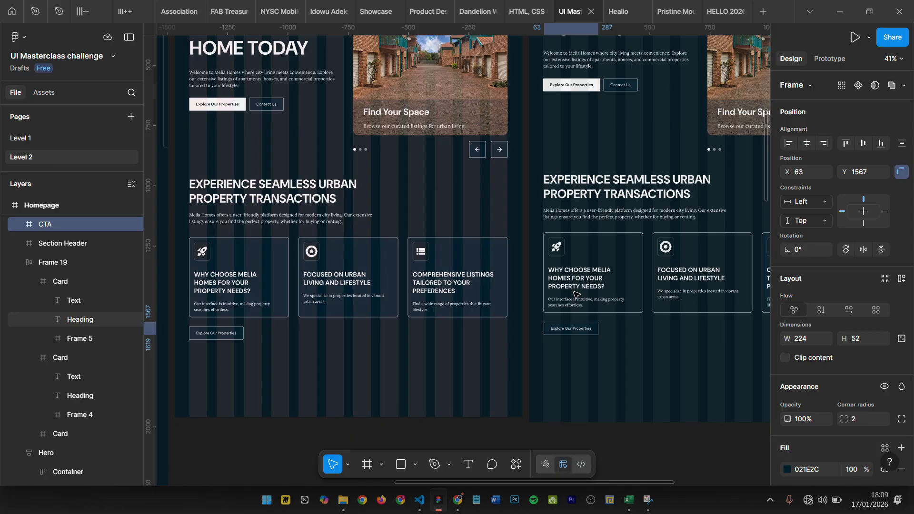
pyautogui.scroll(5, 576, 295)
pyautogui.press('alt')
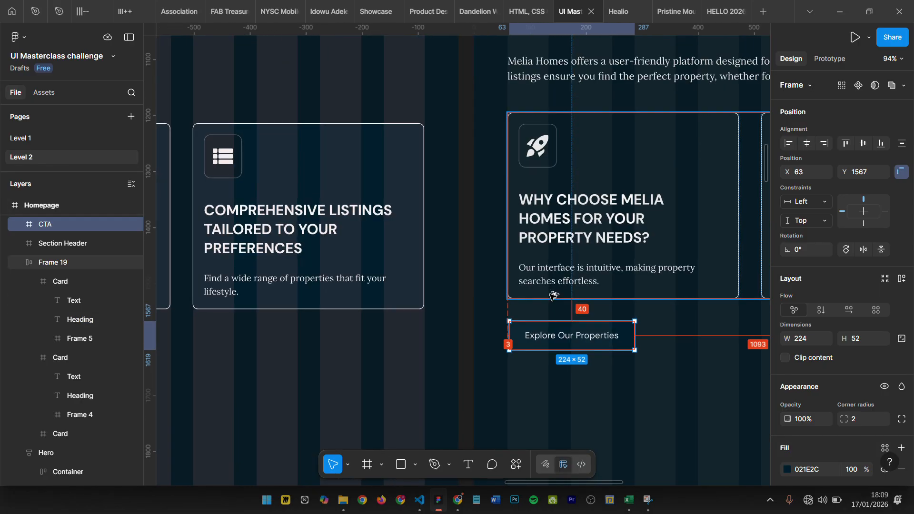
# - Align the "Explore Our Properties" button with the card row's left edge at X 60
pyautogui.keyDown('shift'); pyautogui.click(551, 288); pyautogui.keyUp('shift')
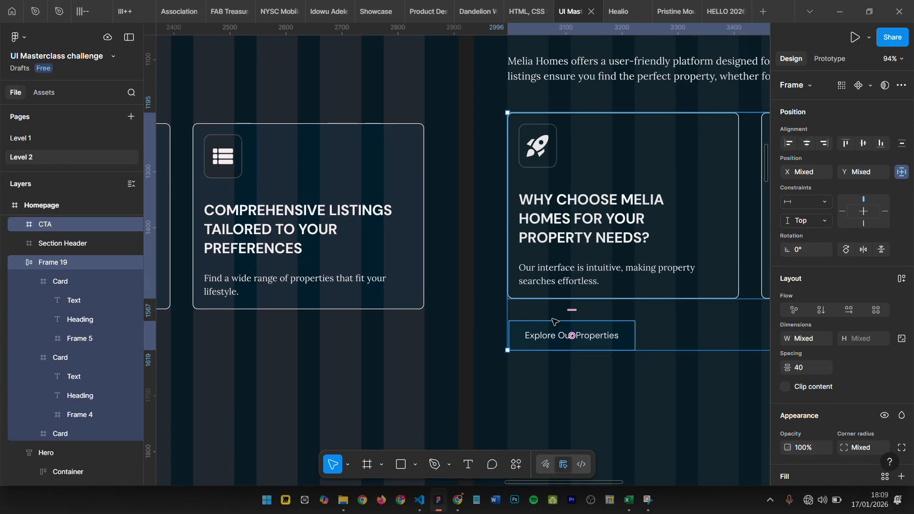
pyautogui.click(553, 340)
pyautogui.keyDown('shift'); pyautogui.click(565, 270); pyautogui.keyUp('shift')
pyautogui.hotkey('alt', 'a')
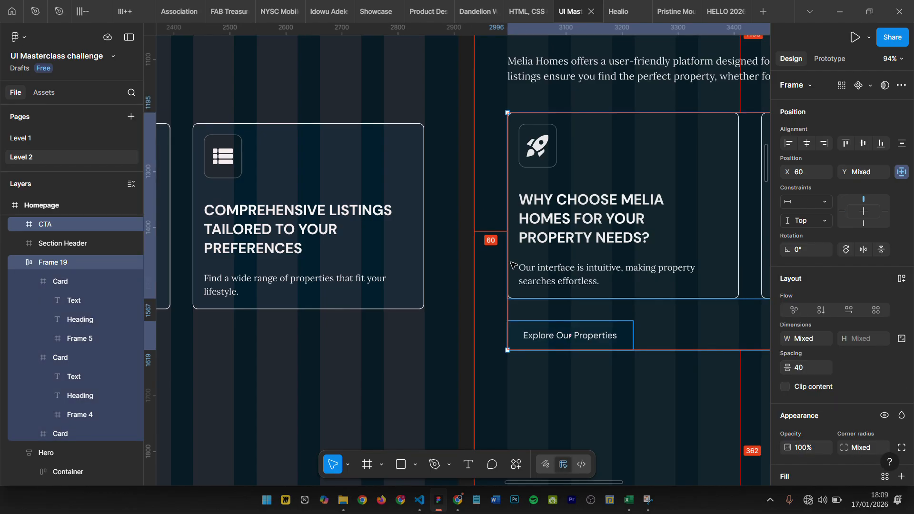
pyautogui.click(575, 350)
pyautogui.scroll(-1, 575, 364)
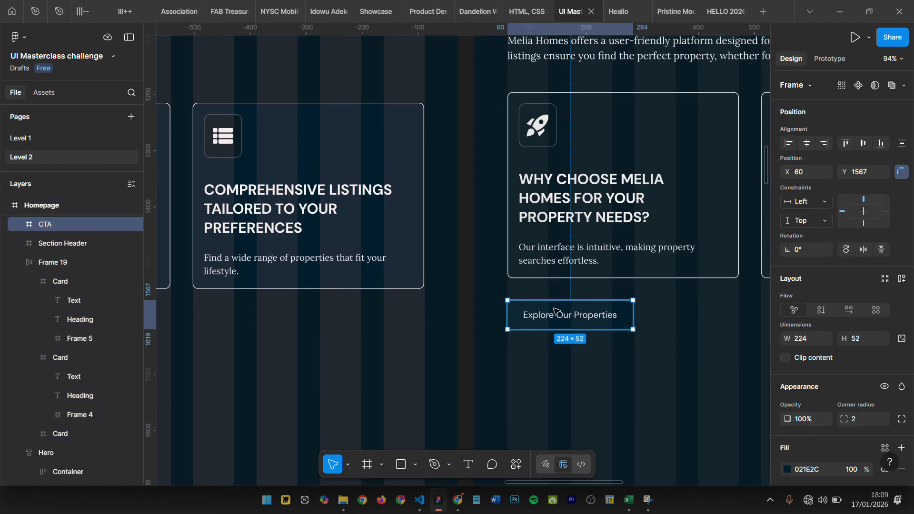
# - Rename the auto layout frame holding the three cards as "Card box"
pyautogui.scroll(-5, 555, 310)
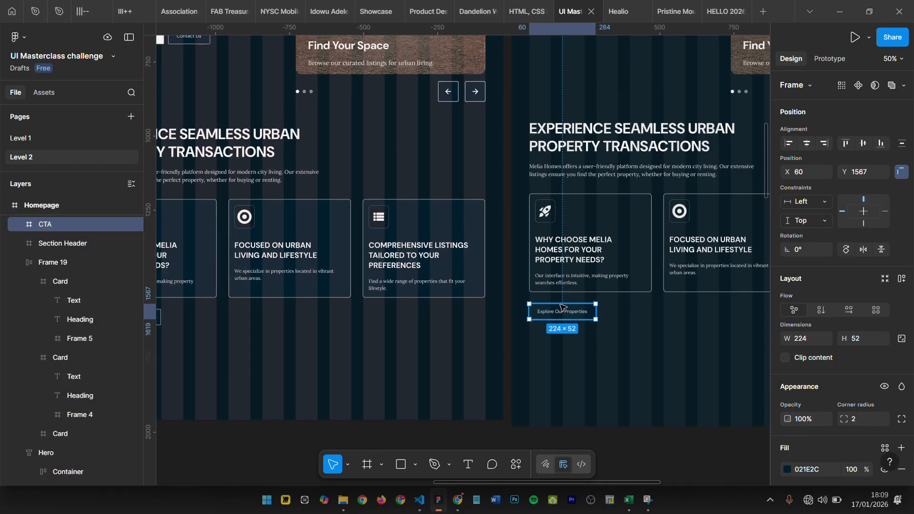
pyautogui.click(571, 256)
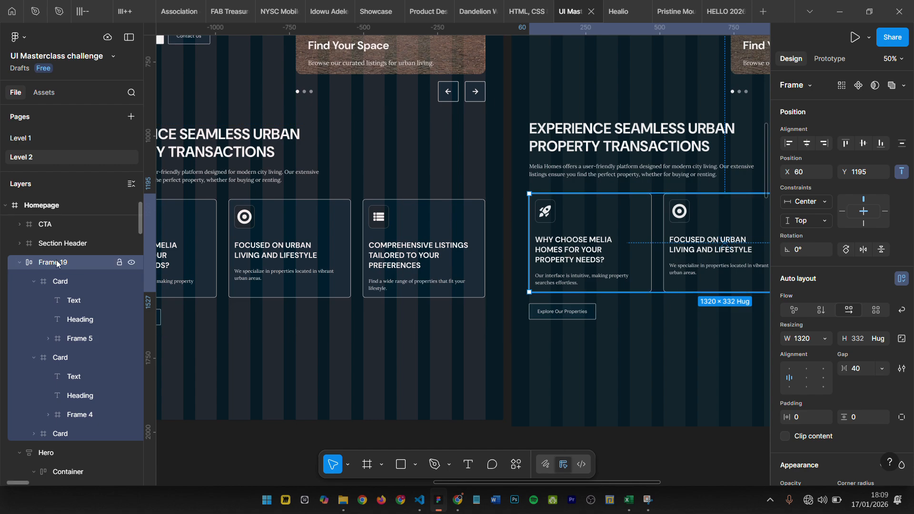
pyautogui.hotkey('ctrl', 'r')
pyautogui.write('C')
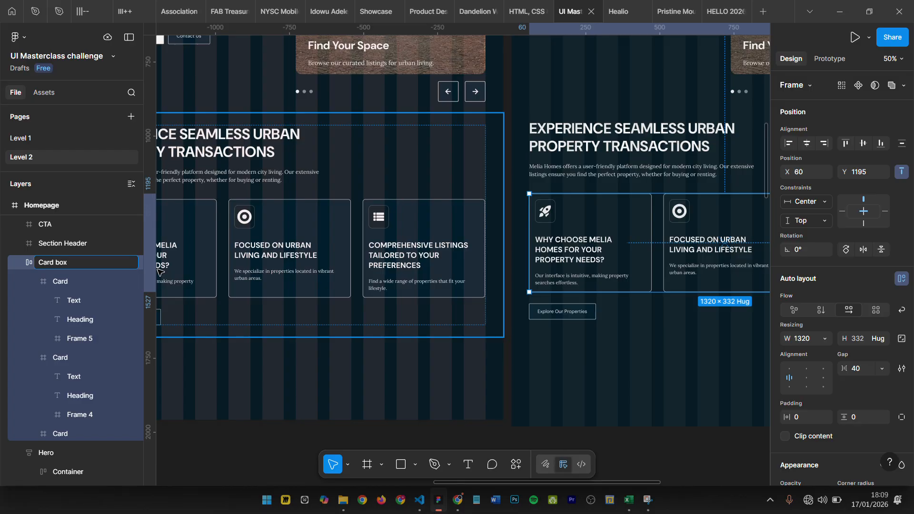
pyautogui.press('Return')
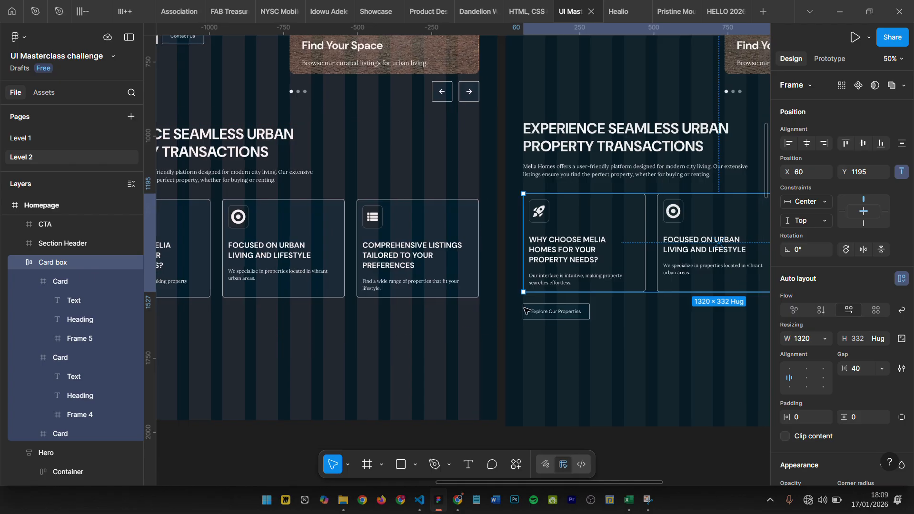
pyautogui.hscroll(5, 526, 238)
pyautogui.scroll(3, 385, 155)
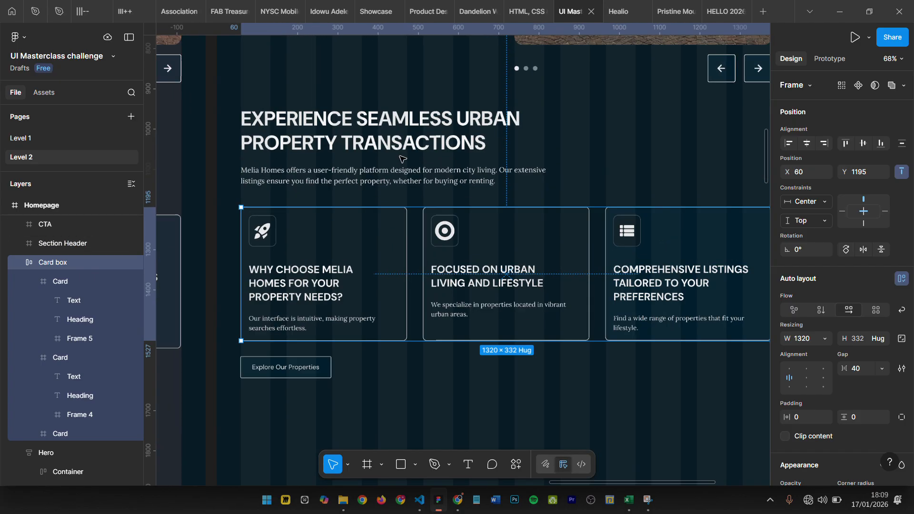
pyautogui.click(464, 181)
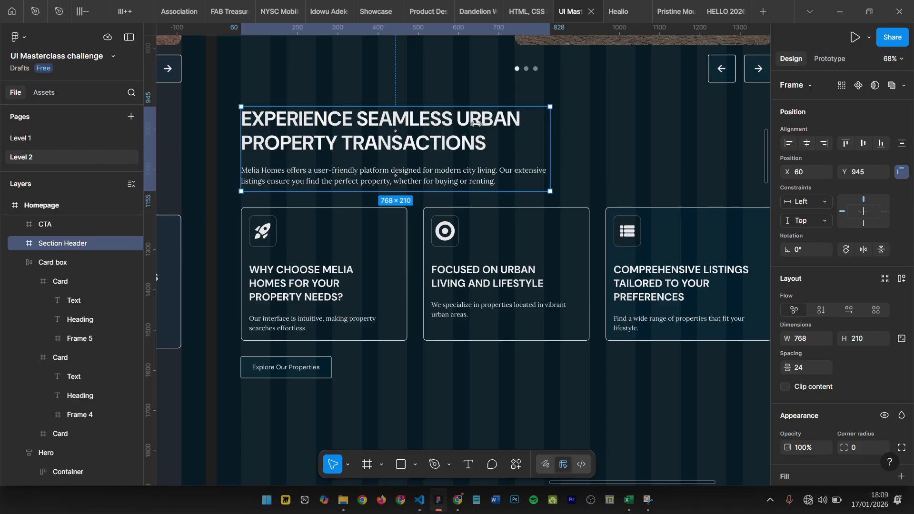
pyautogui.scroll(-5, 562, 181)
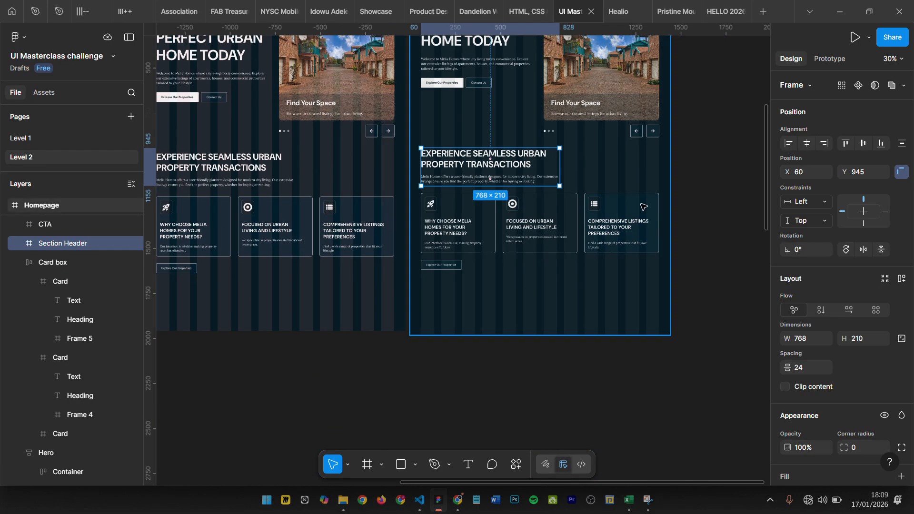
pyautogui.scroll(3, 643, 207)
pyautogui.scroll(-2, 692, 205)
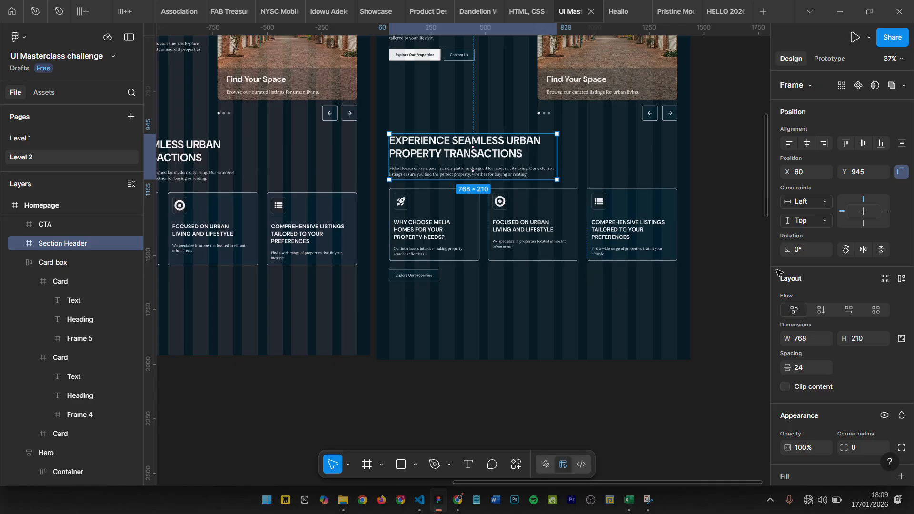
# - Select the section header, the Card box and the "Explore Our Properties" button together
pyautogui.click(747, 242)
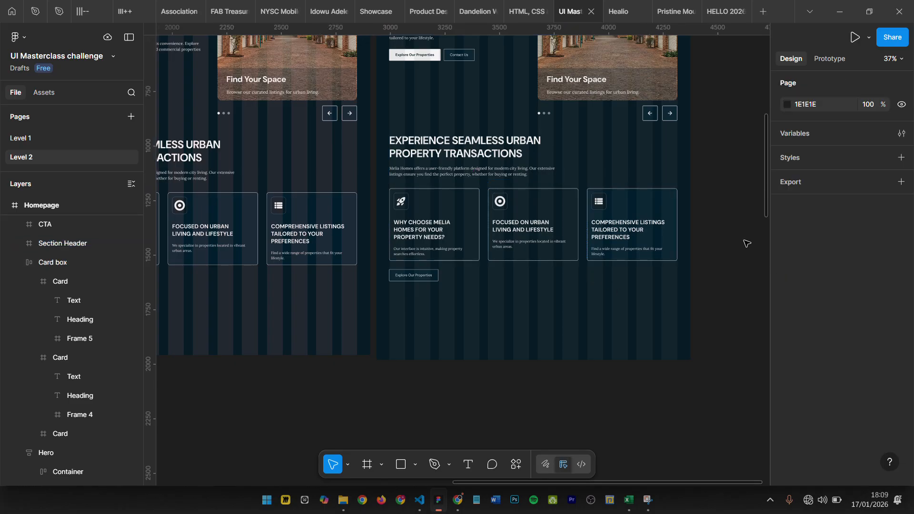
pyautogui.click(474, 155)
pyautogui.keyDown('shift'); pyautogui.click(439, 222); pyautogui.keyUp('shift')
pyautogui.keyDown('shift'); pyautogui.click(411, 275); pyautogui.keyUp('shift')
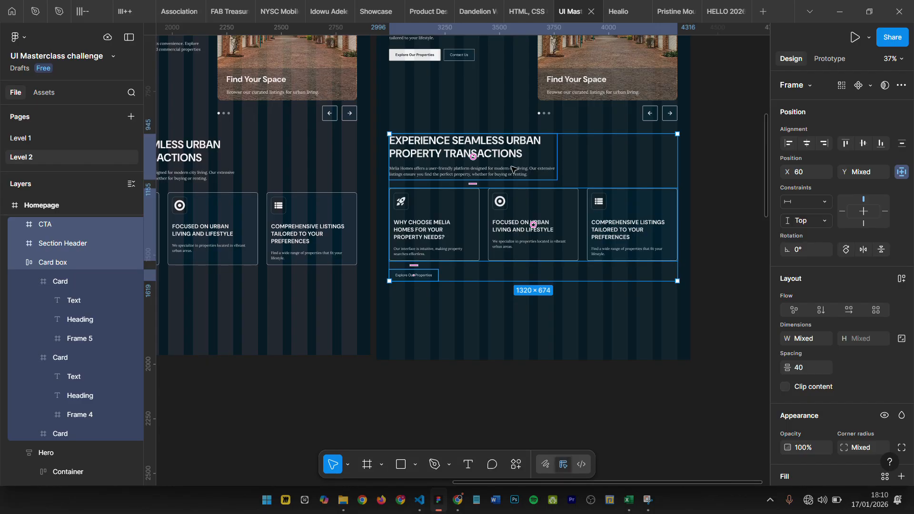
pyautogui.rightClick(511, 146)
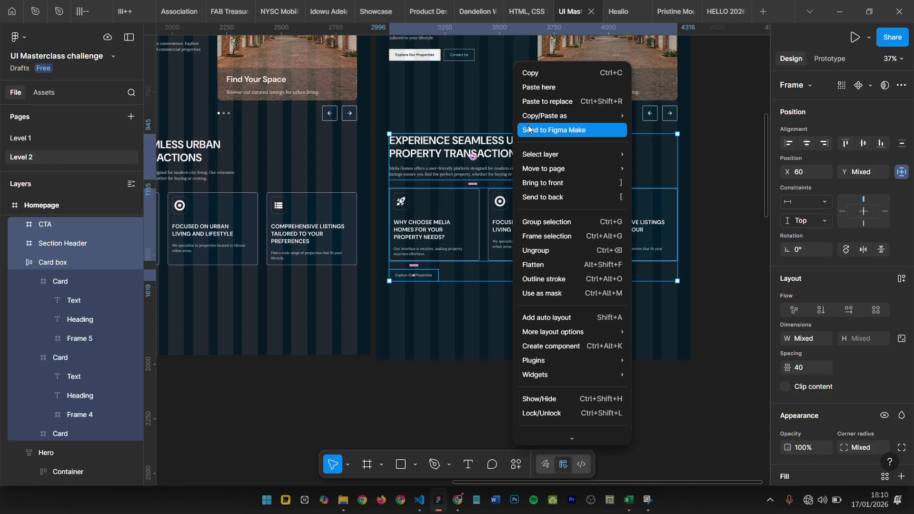
pyautogui.click(551, 236)
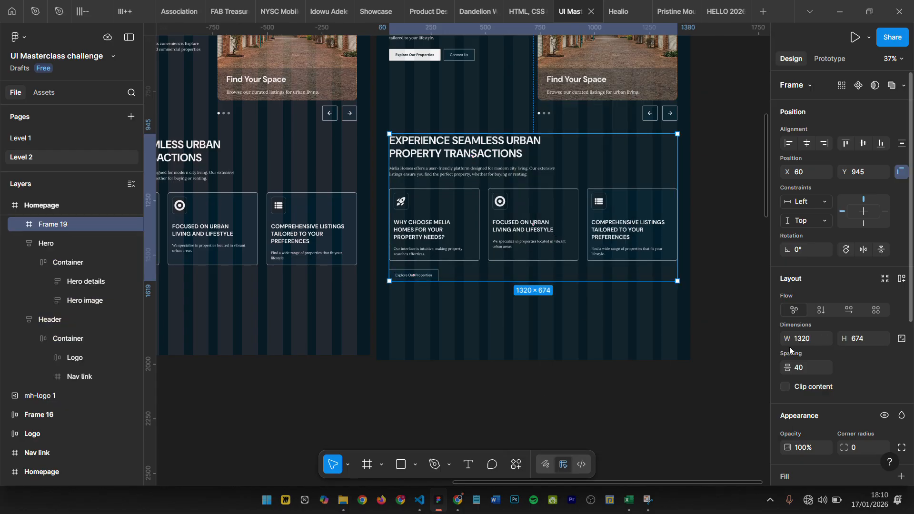
pyautogui.hotkey('ctrl', 'z')
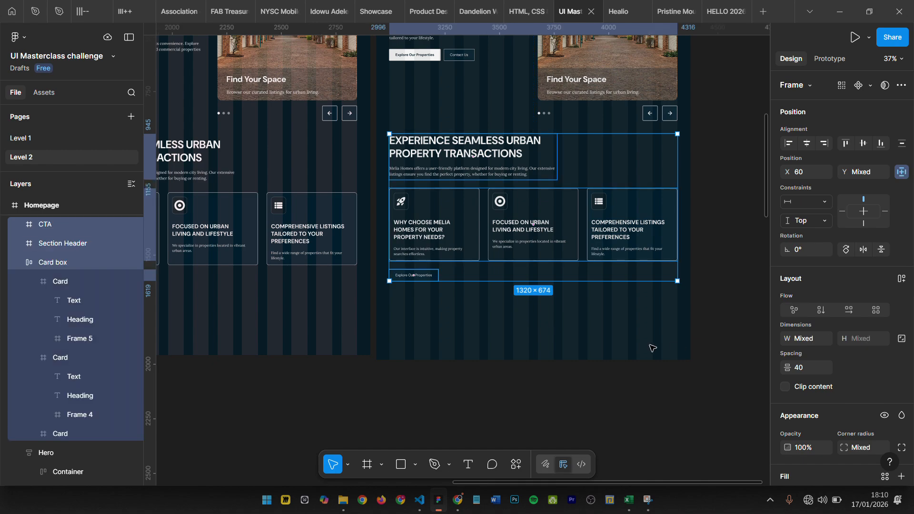
# - Wrap the selected section header, card row and button in a vertical auto layout and move it down to X 57, Y 1049
pyautogui.hotkey('shift', 'a')
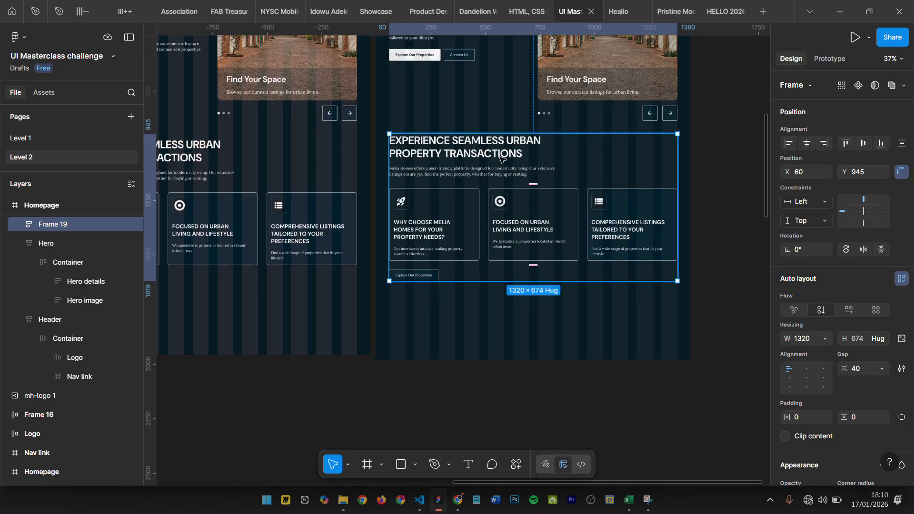
pyautogui.moveTo(498, 173); pyautogui.dragTo(498, 195)
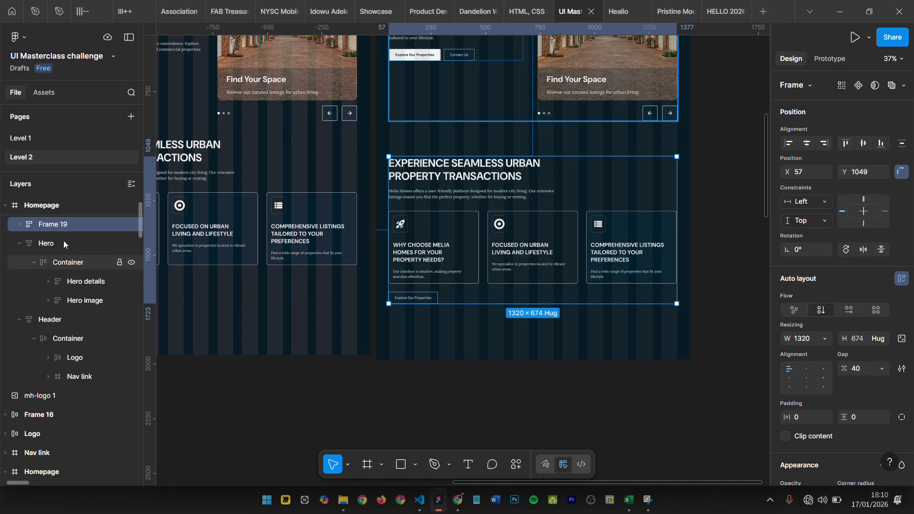
# - Rename the new auto layout frame holding the section header, card row and button as "Container"
pyautogui.doubleClick(60, 227)
pyautogui.write('Container')
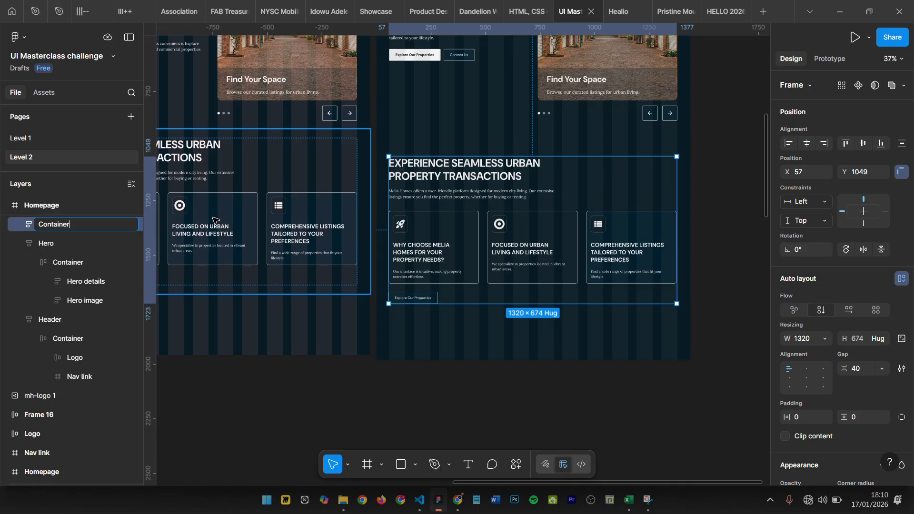
pyautogui.press('Return')
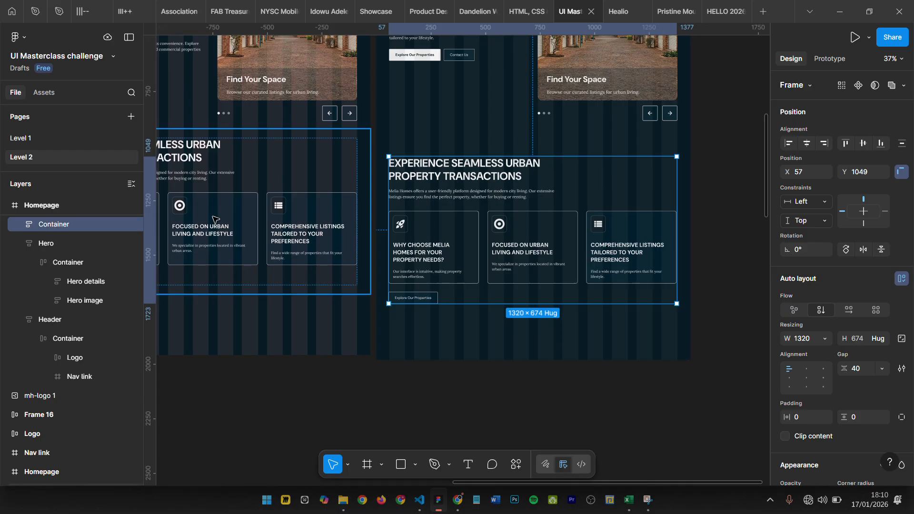
# - Examine how the Header and Hero contents sit in their Container frames and compare that with the new section's structure
pyautogui.scroll(5, 537, 130)
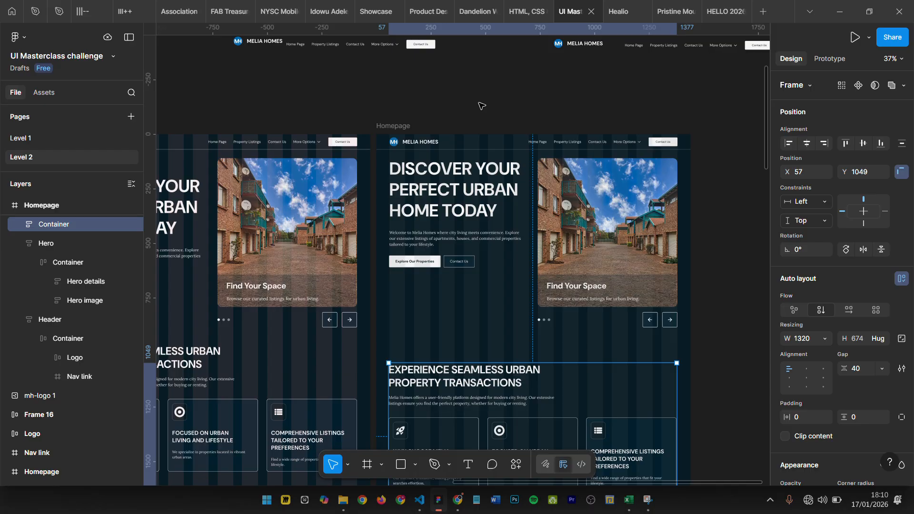
pyautogui.keyDown('ctrl'); pyautogui.scroll(5, 503, 102); pyautogui.keyUp('ctrl')
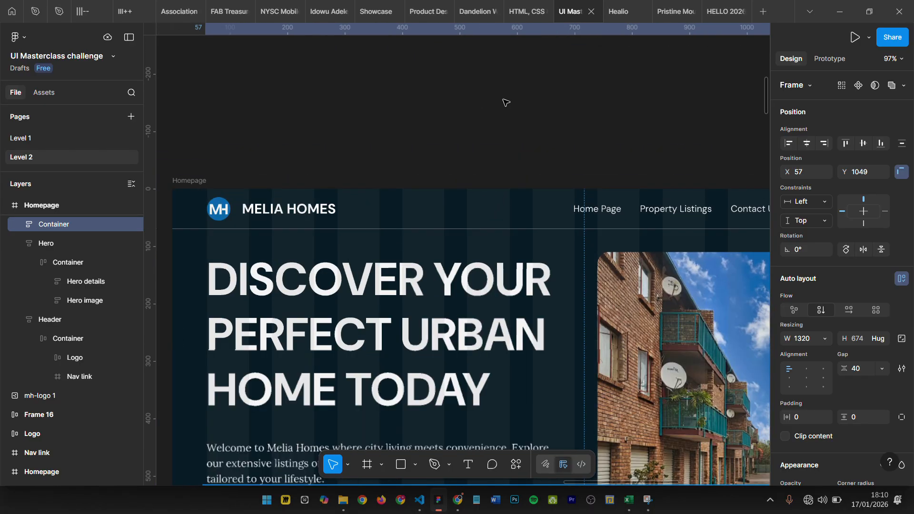
pyautogui.click(288, 201)
pyautogui.keyDown('ctrl'); pyautogui.scroll(-1, 289, 201); pyautogui.keyUp('ctrl')
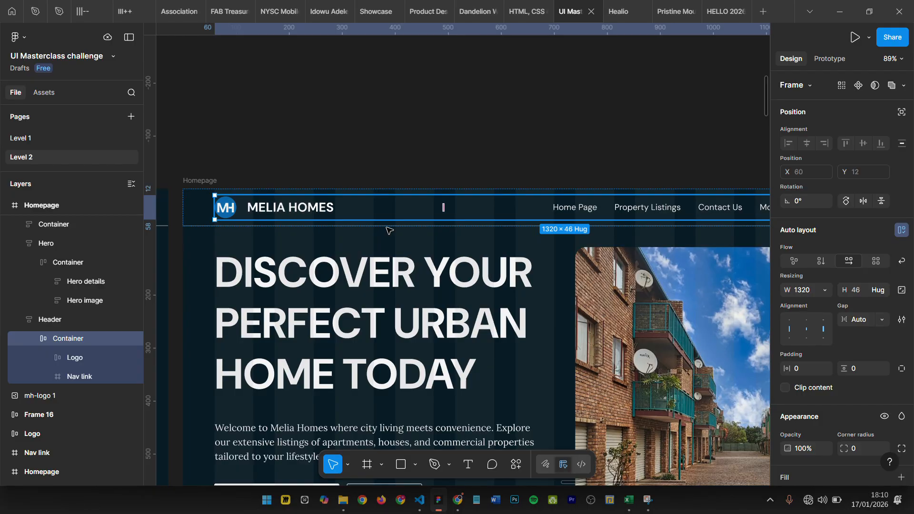
pyautogui.scroll(-1, 476, 276)
pyautogui.doubleClick(443, 299)
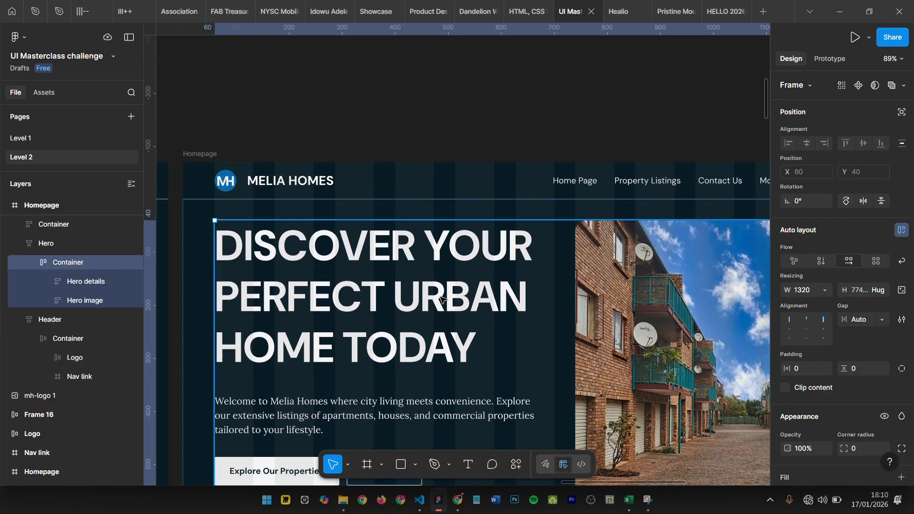
pyautogui.scroll(-10, 749, 303)
pyautogui.keyDown('ctrl'); pyautogui.scroll(-3, 490, 369); pyautogui.keyUp('ctrl')
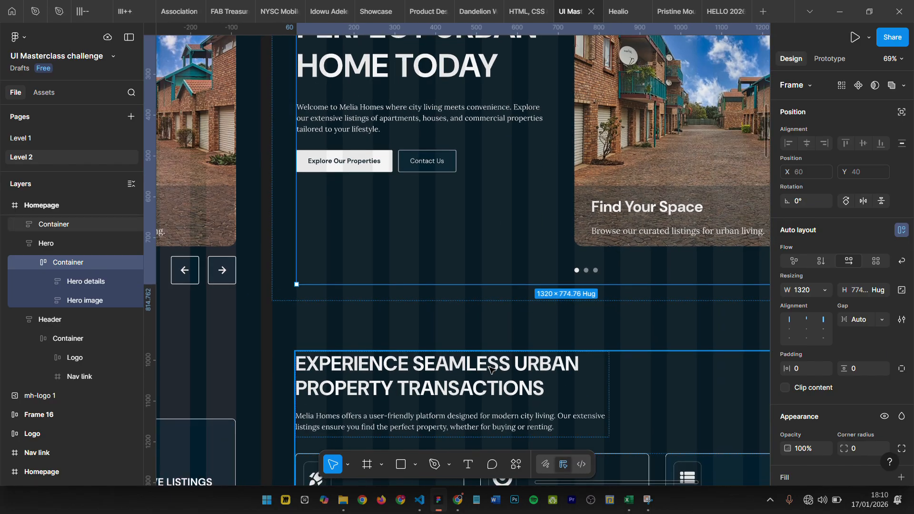
pyautogui.click(491, 369)
pyautogui.keyDown('ctrl'); pyautogui.scroll(-5, 467, 284); pyautogui.keyUp('ctrl')
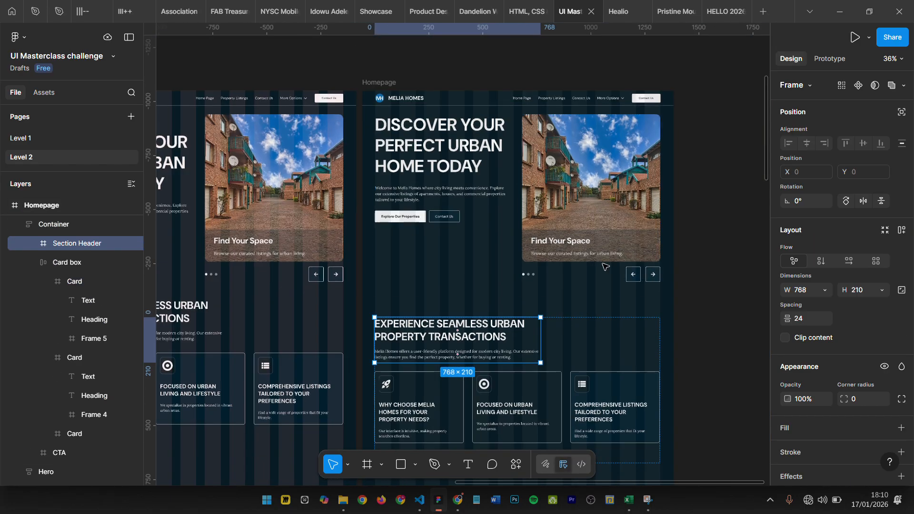
pyautogui.click(695, 145)
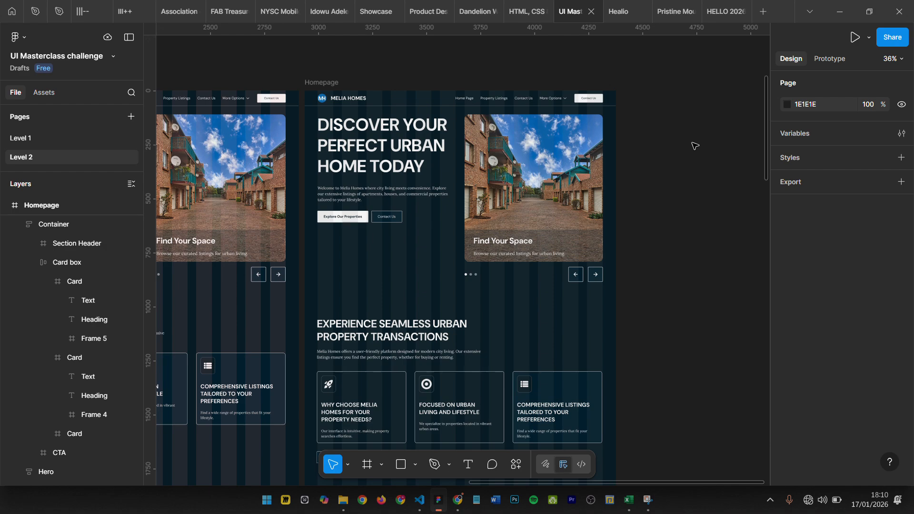
pyautogui.scroll(-4, 451, 347)
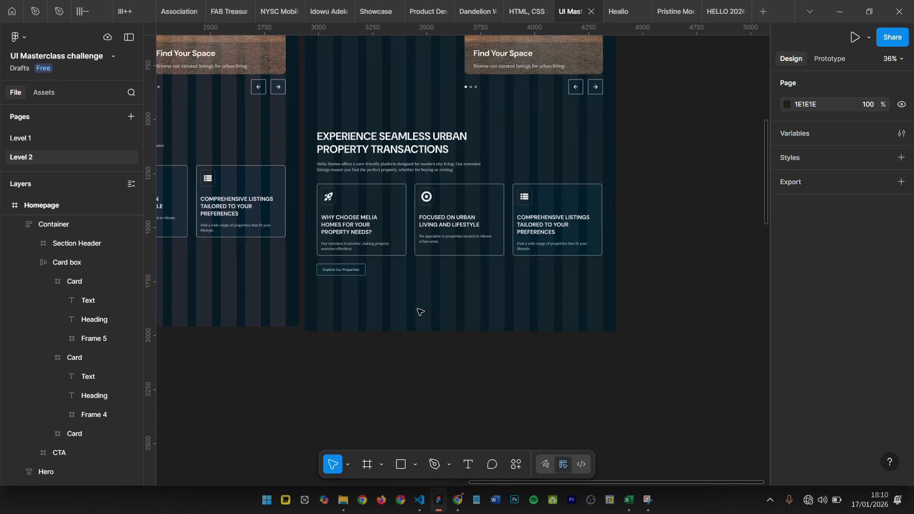
pyautogui.press('f')
pyautogui.moveTo(365, 290); pyautogui.dragTo(528, 328)
pyautogui.scroll(-5, 525, 305)
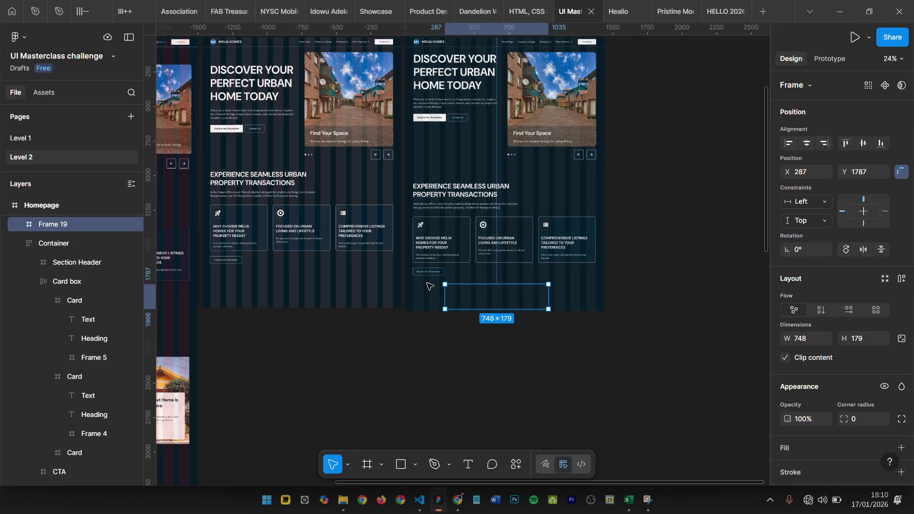
pyautogui.scroll(-4, 524, 282)
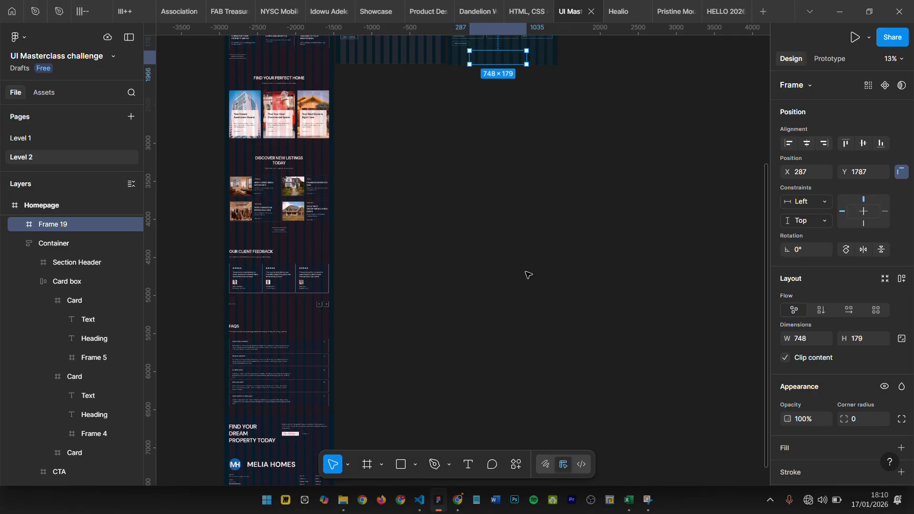
pyautogui.scroll(-6, 284, 265)
pyautogui.scroll(4, 284, 266)
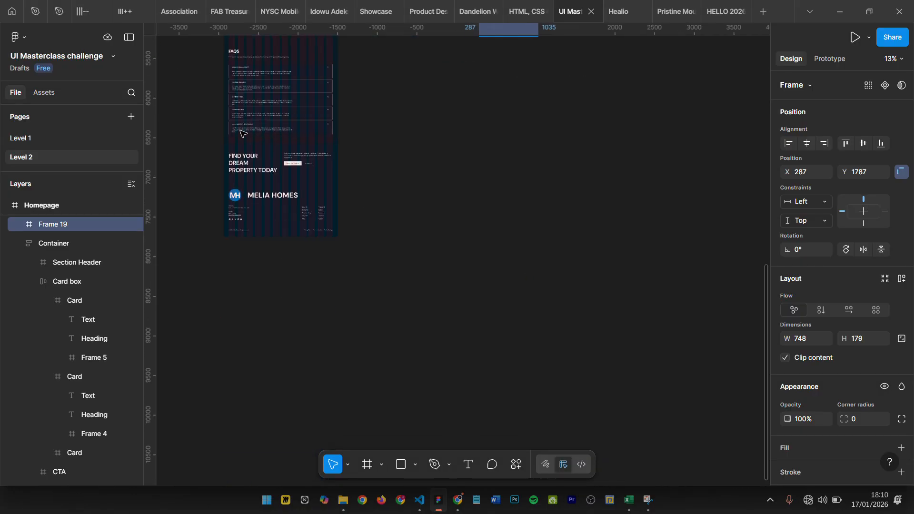
pyautogui.scroll(10, 291, 271)
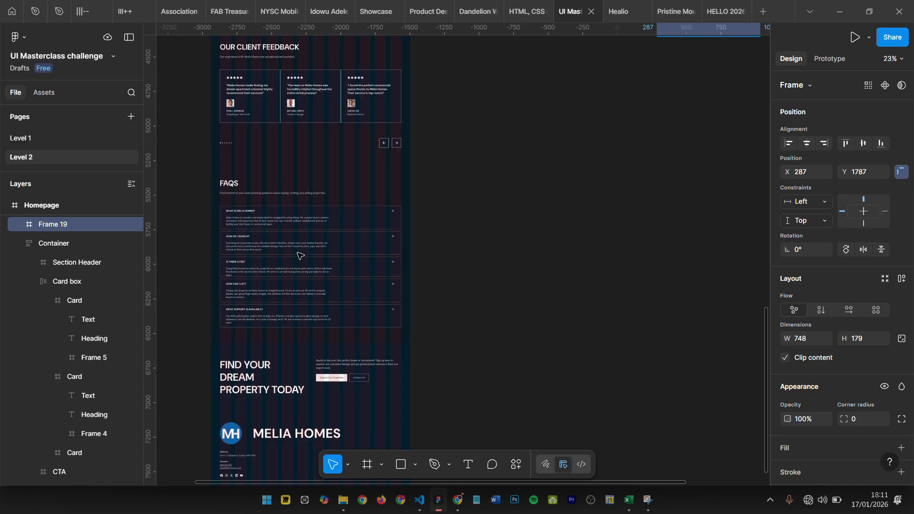
pyautogui.scroll(-5, 299, 267)
pyautogui.scroll(8, 503, 192)
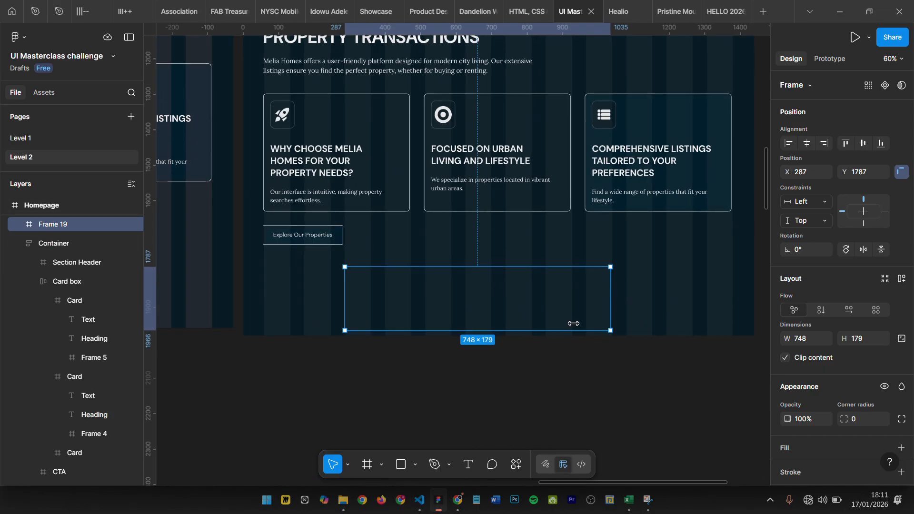
pyautogui.scroll(-3, 492, 289)
pyautogui.scroll(5, 491, 290)
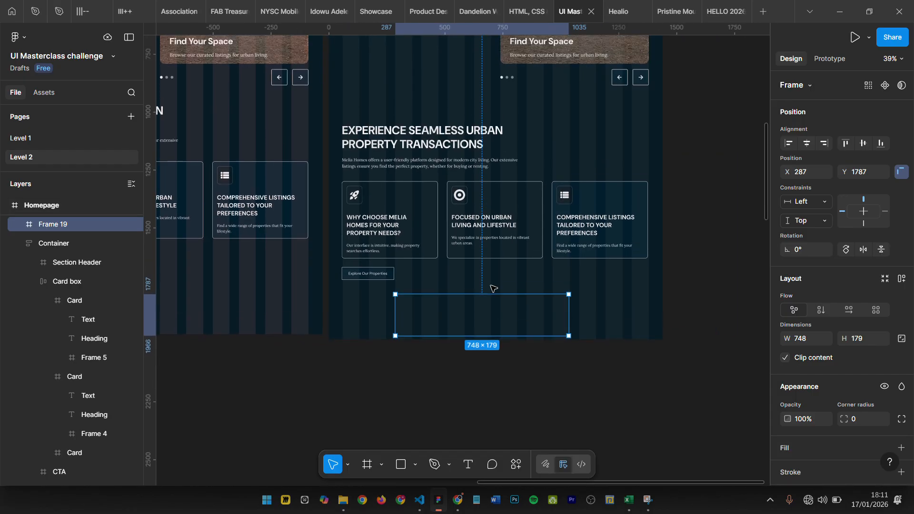
pyautogui.scroll(7, 482, 387)
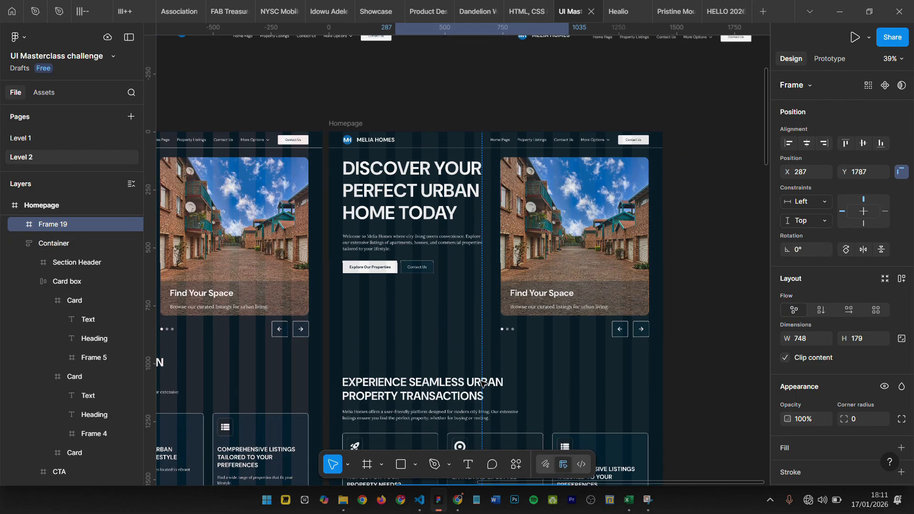
pyautogui.scroll(-10, 462, 233)
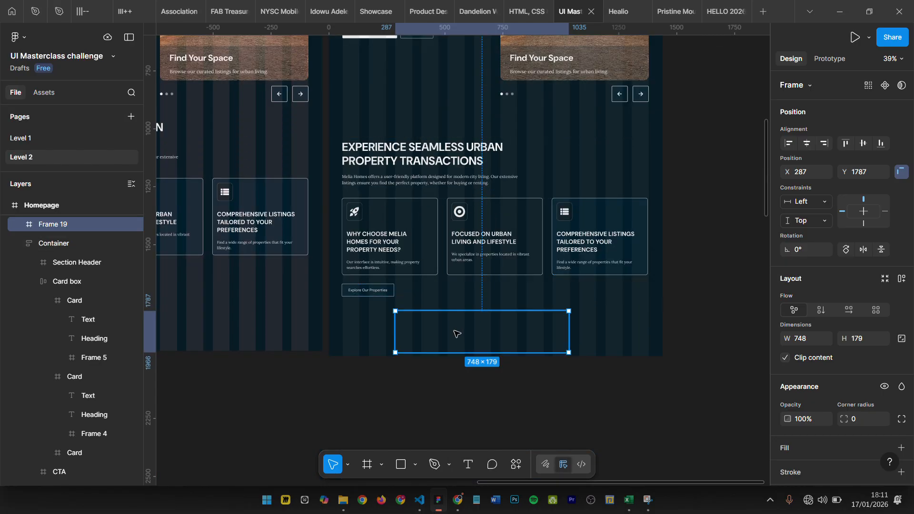
pyautogui.press('Delete')
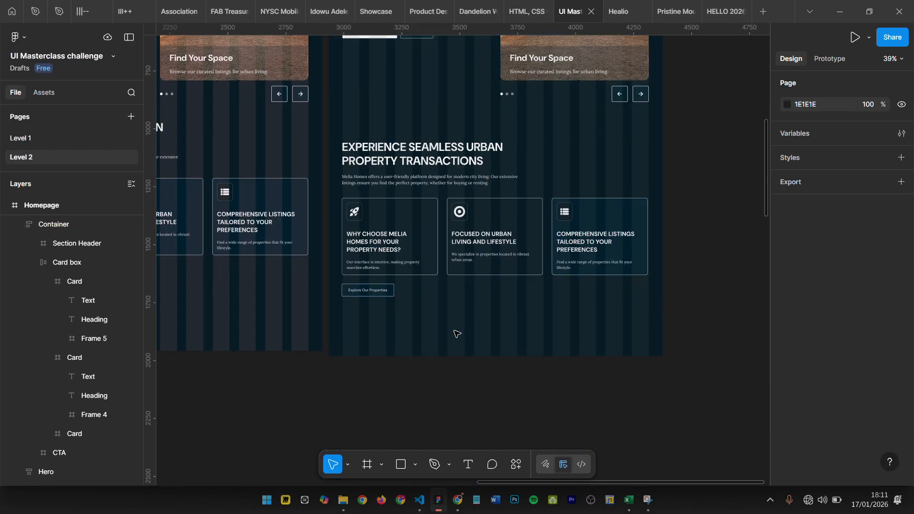
# - Extend the new Homepage frame downward to a height of about 3271 px, keeping its width at 1440
pyautogui.scroll(-4, 497, 320)
pyautogui.scroll(5, 497, 228)
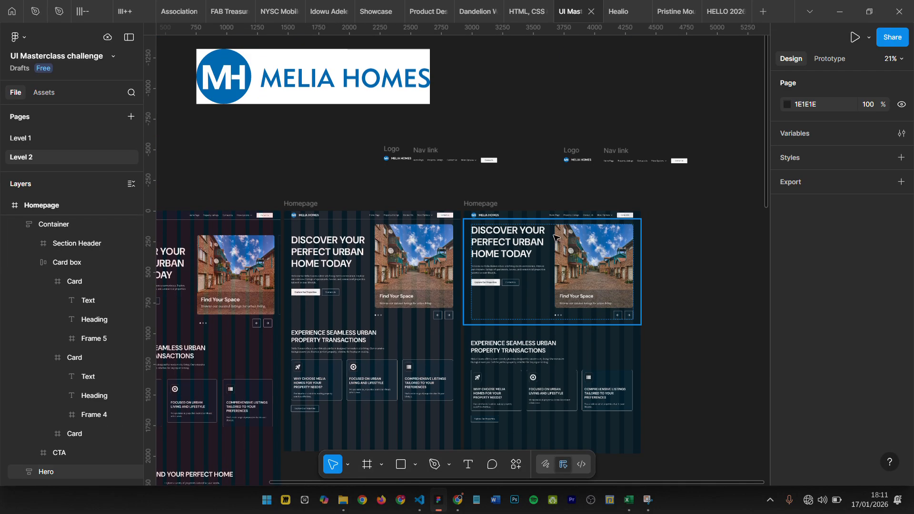
pyautogui.click(498, 201)
pyautogui.scroll(-6, 499, 205)
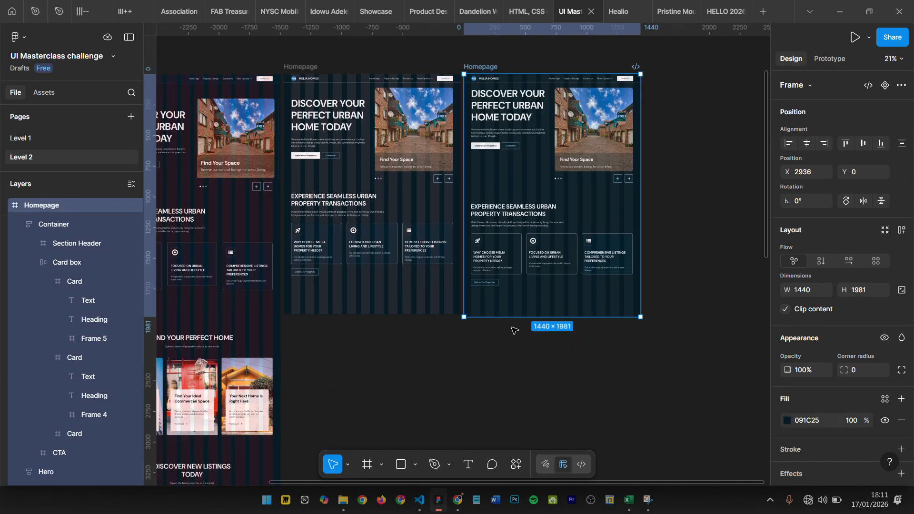
pyautogui.moveTo(512, 315); pyautogui.dragTo(522, 417)
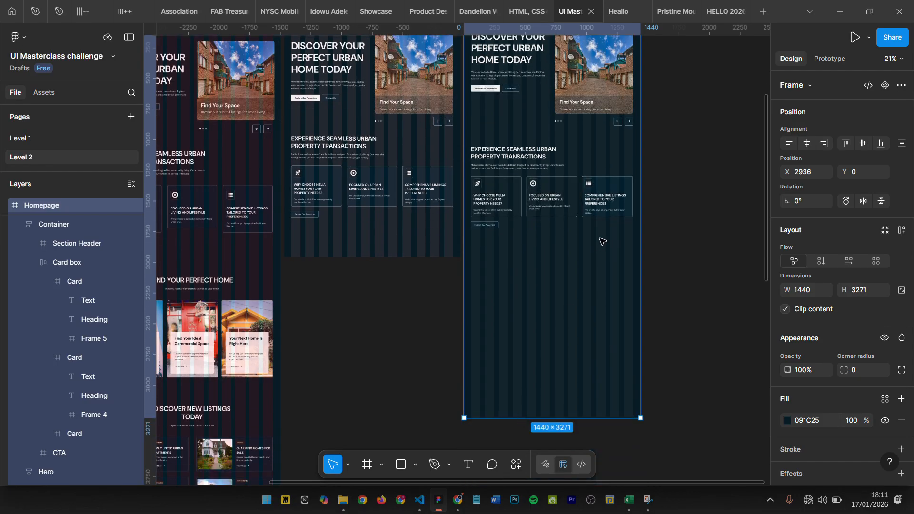
# - Wrap the Container holding the section header, cards and button in a plain outer frame
pyautogui.scroll(3, 602, 241)
pyautogui.click(516, 286)
pyautogui.scroll(5, 517, 287)
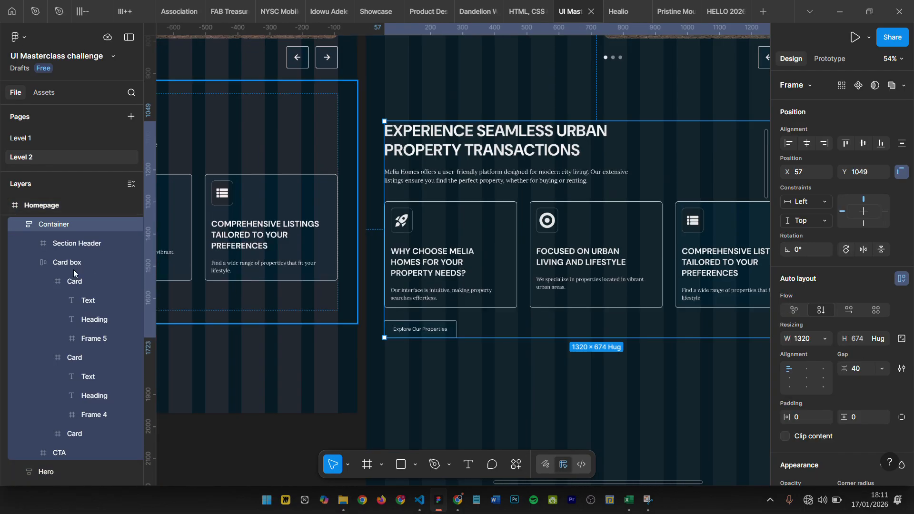
pyautogui.scroll(1, 547, 300)
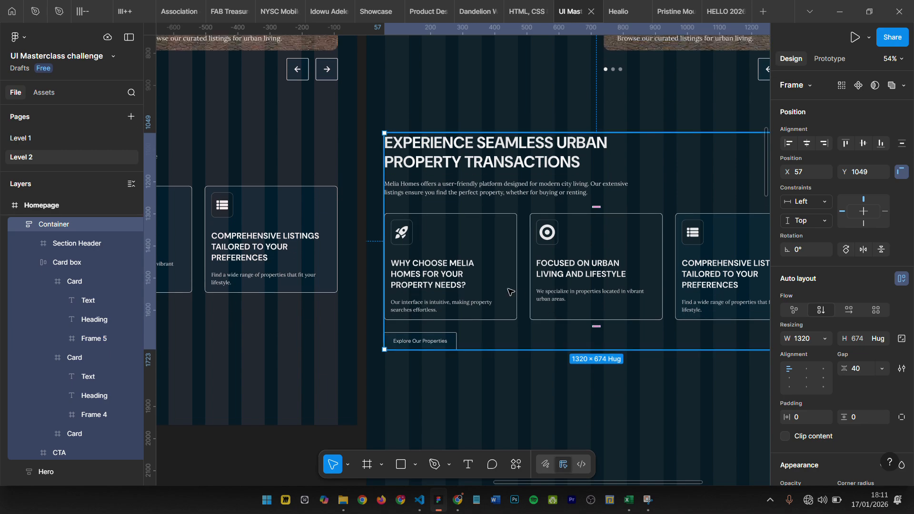
pyautogui.scroll(-3, 561, 289)
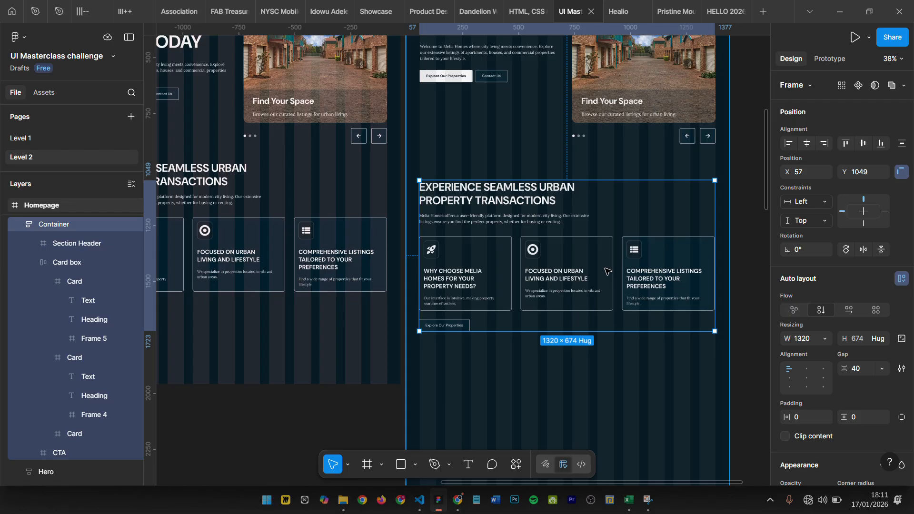
pyautogui.press('alt')
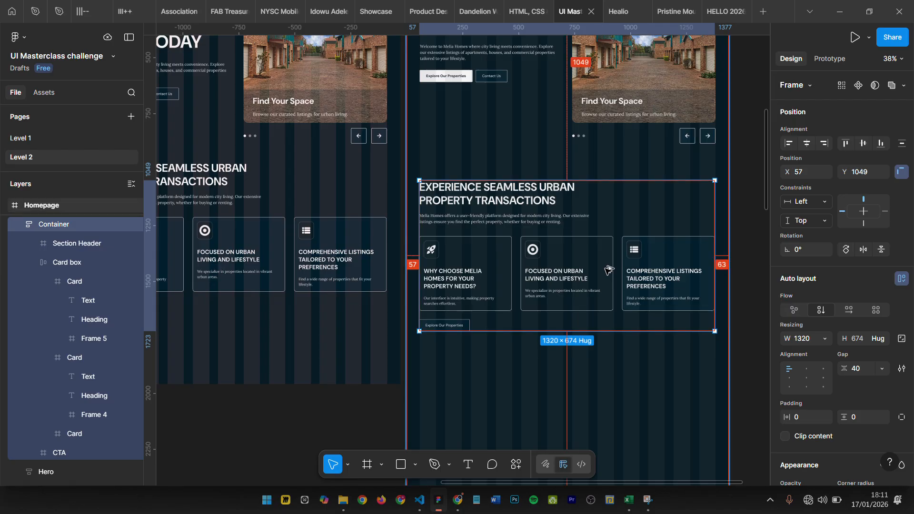
pyautogui.hotkey('ctrl', 'alt', 'g')
# - Rename the outer frame around the section's Container as "Properties"
pyautogui.doubleClick(52, 224)
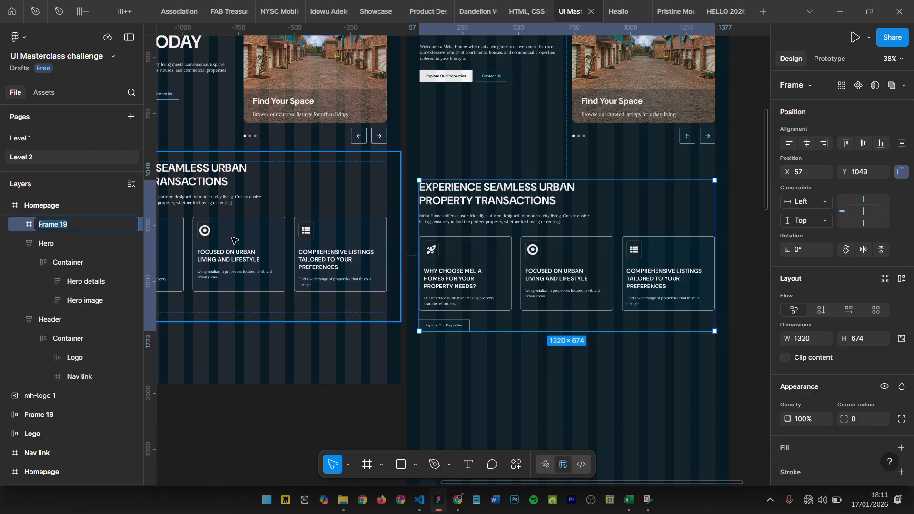
pyautogui.write('Properties')
pyautogui.press('Return')
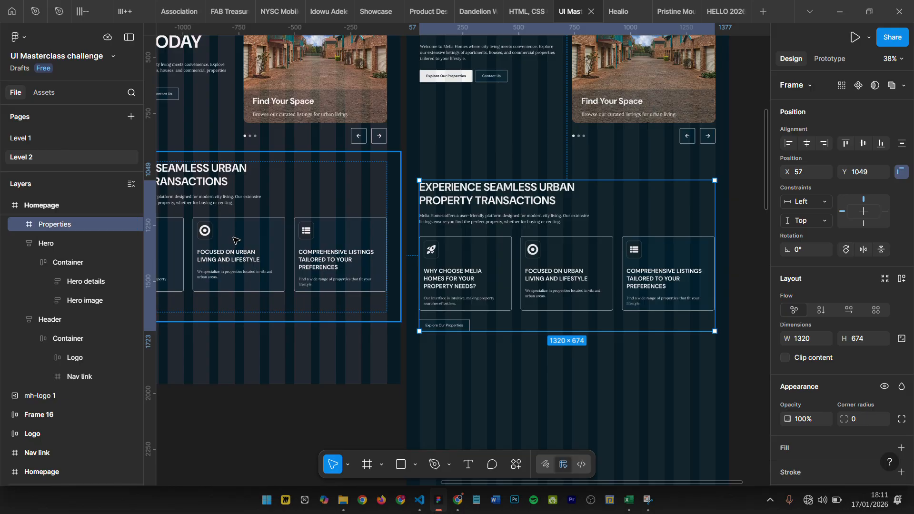
# - Apply vertical auto layout to the Properties frame and set its width to 1440
pyautogui.hotkey('shift', 'a')
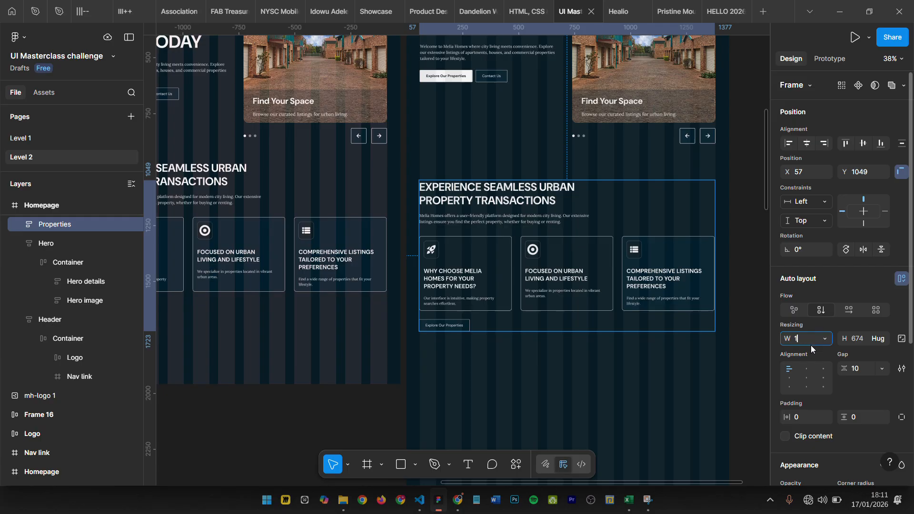
pyautogui.press('Return')
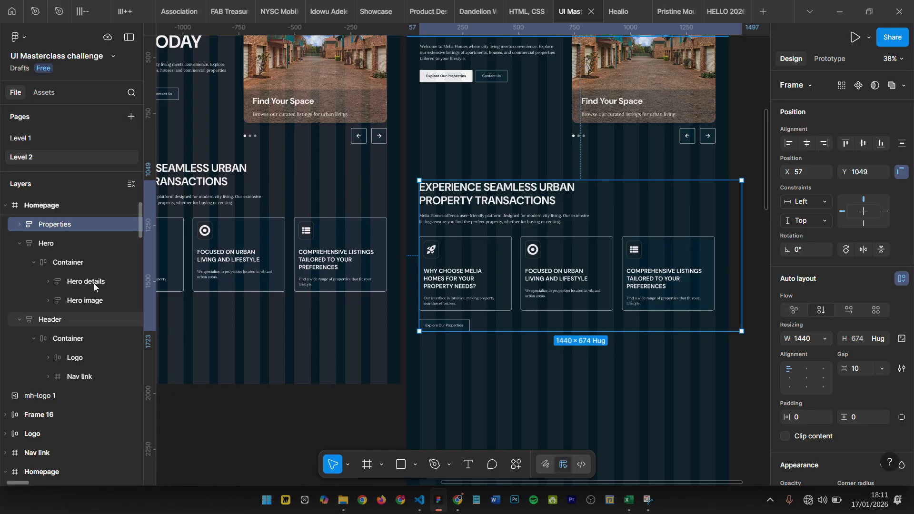
pyautogui.click(61, 249)
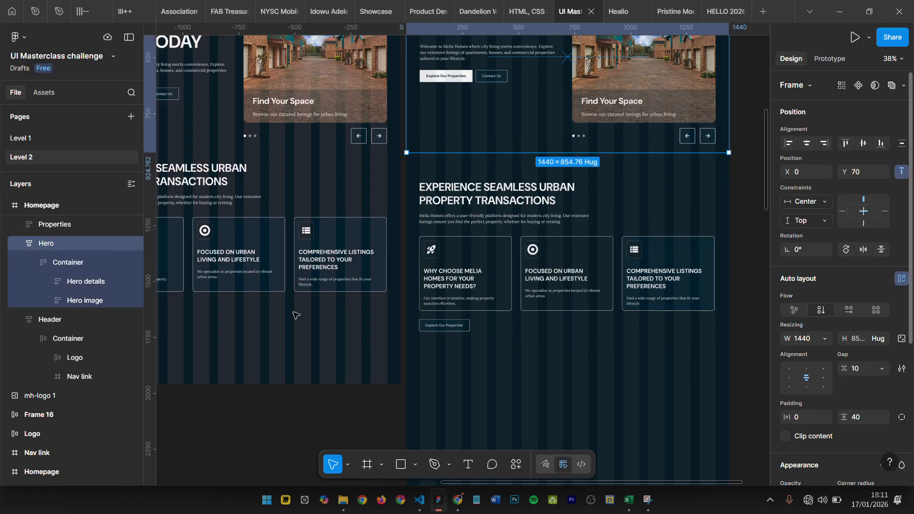
# - Give the Container inside Properties a fixed width of 1320 instead of filling its parent
pyautogui.click(24, 226)
pyautogui.click(20, 227)
pyautogui.click(62, 247)
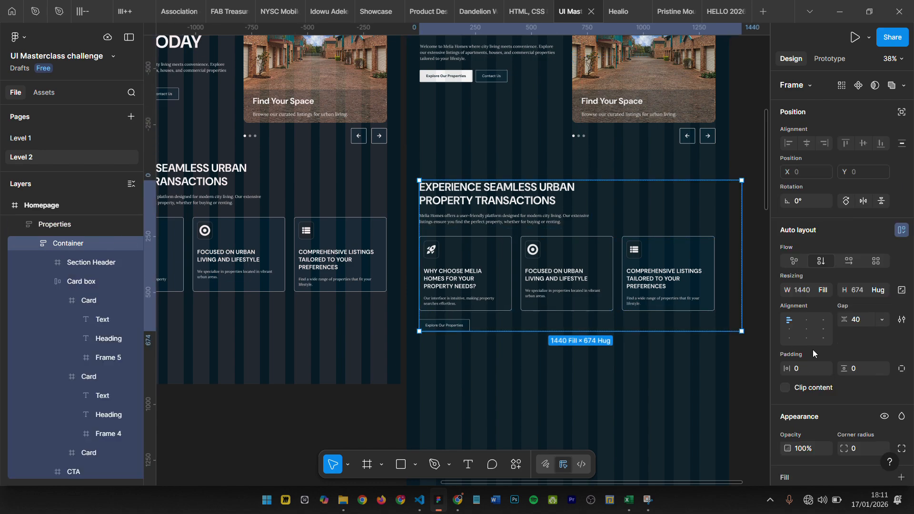
pyautogui.click(825, 290)
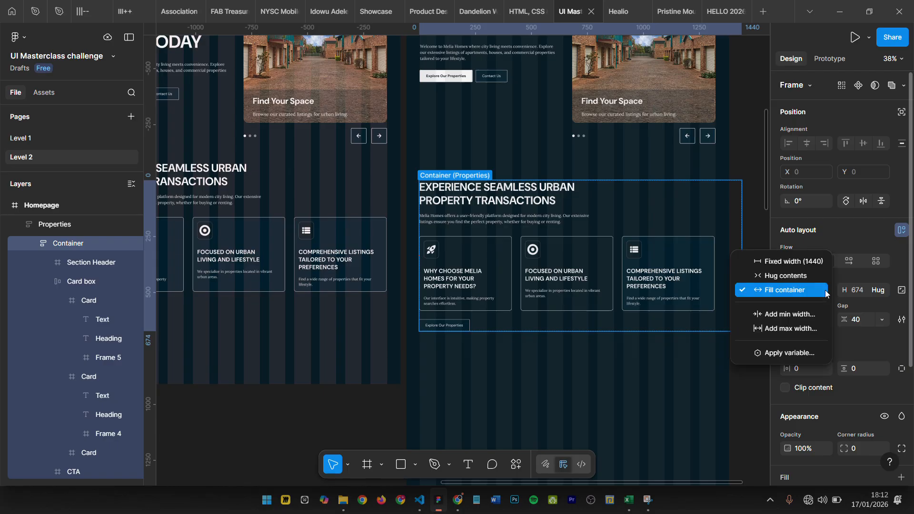
pyautogui.click(818, 262)
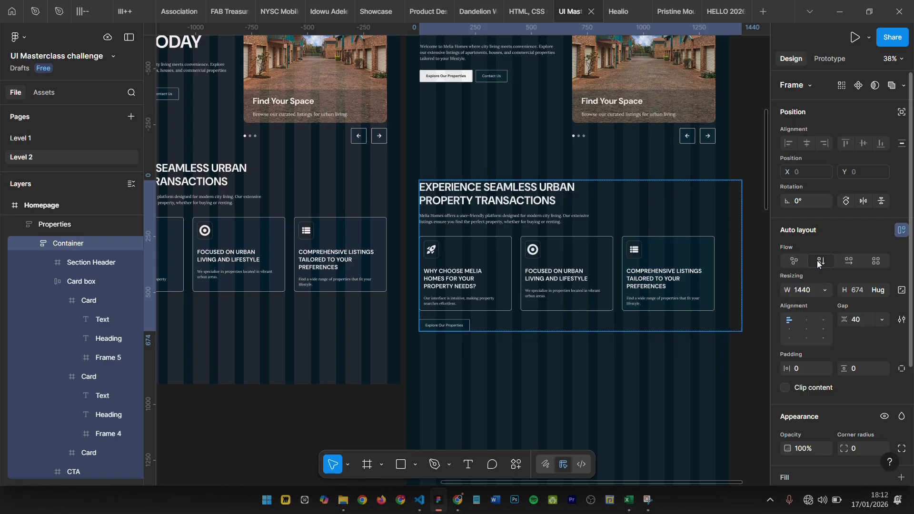
pyautogui.click(804, 290)
pyautogui.write('1')
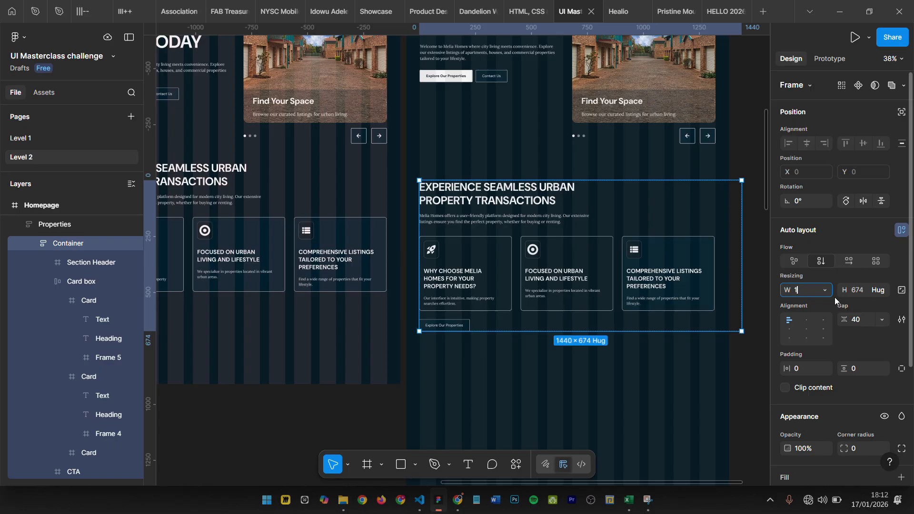
pyautogui.write('320')
pyautogui.press('Return')
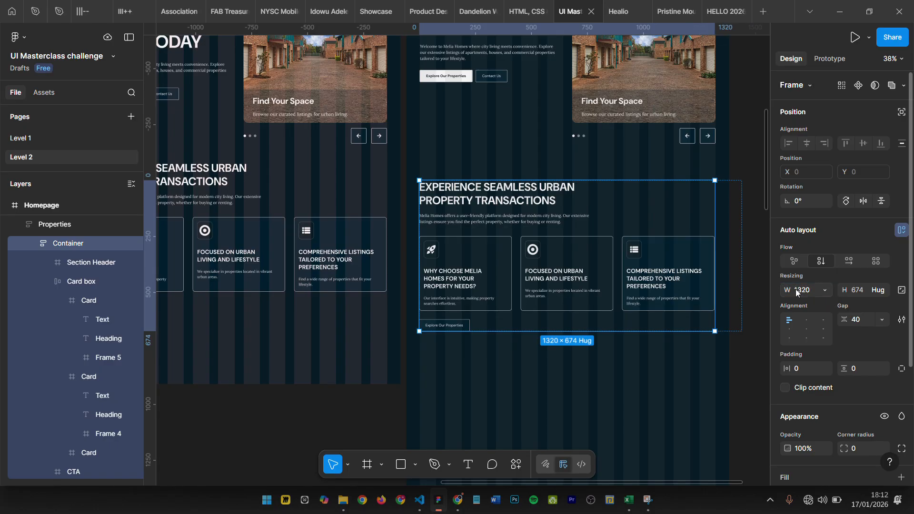
# - Center the Properties frame horizontally within the Homepage frame
pyautogui.click(53, 224)
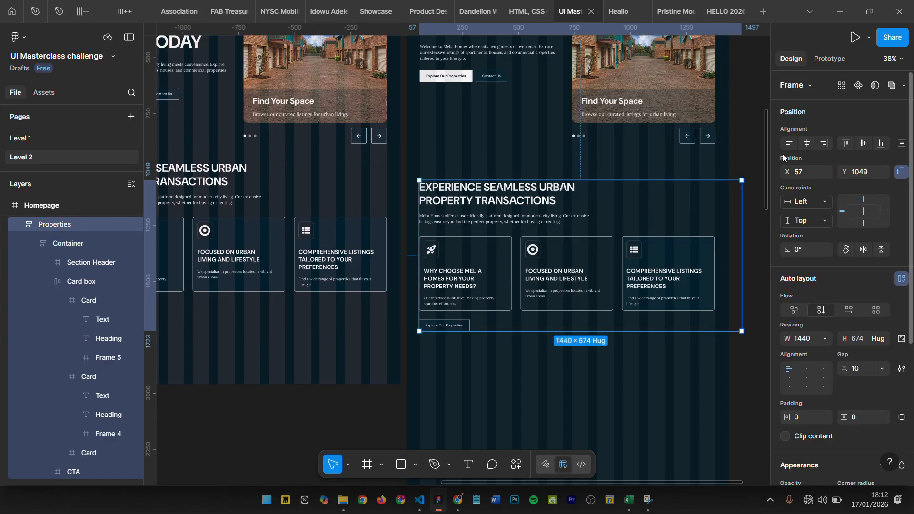
pyautogui.hotkey('alt', 'h')
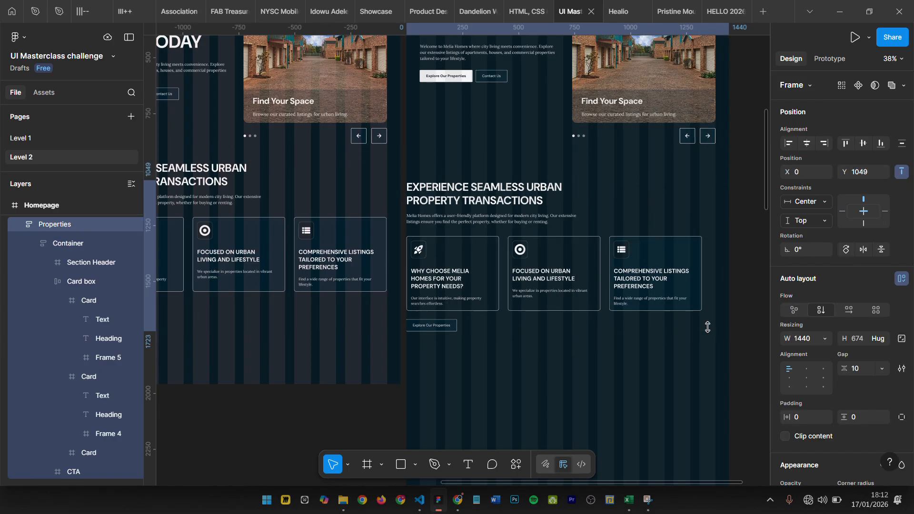
# - Try top-center alignment for the Container's contents and return them to top-left alignment
pyautogui.click(53, 244)
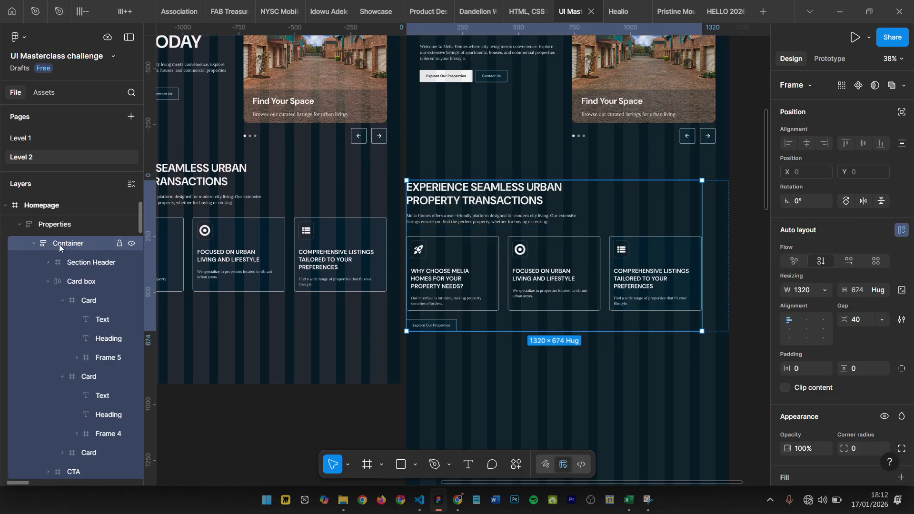
pyautogui.click(807, 320)
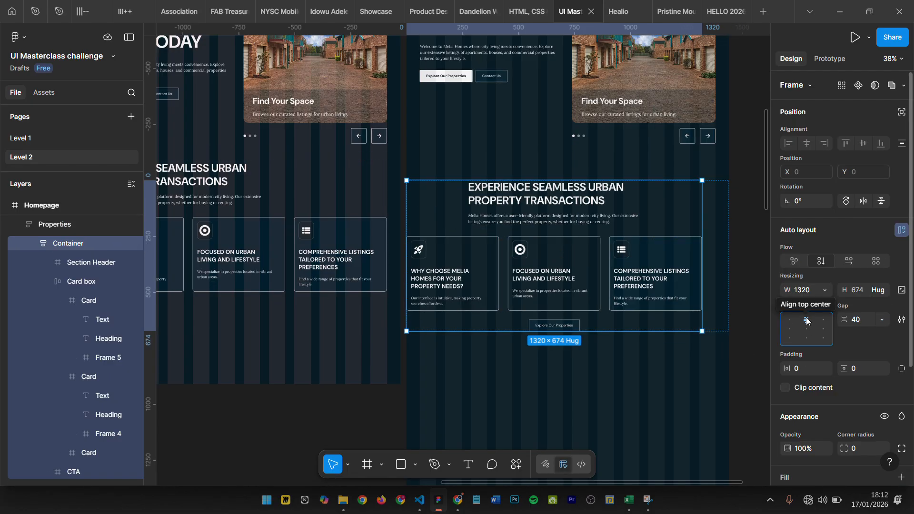
pyautogui.click(789, 320)
# - Set the Properties frame's auto layout alignment to center and its vertical padding to 40
pyautogui.click(55, 224)
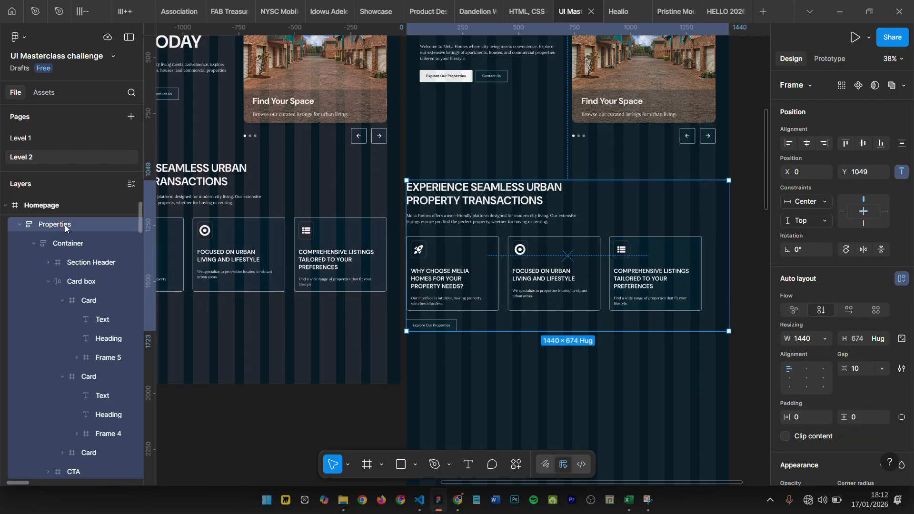
pyautogui.click(809, 372)
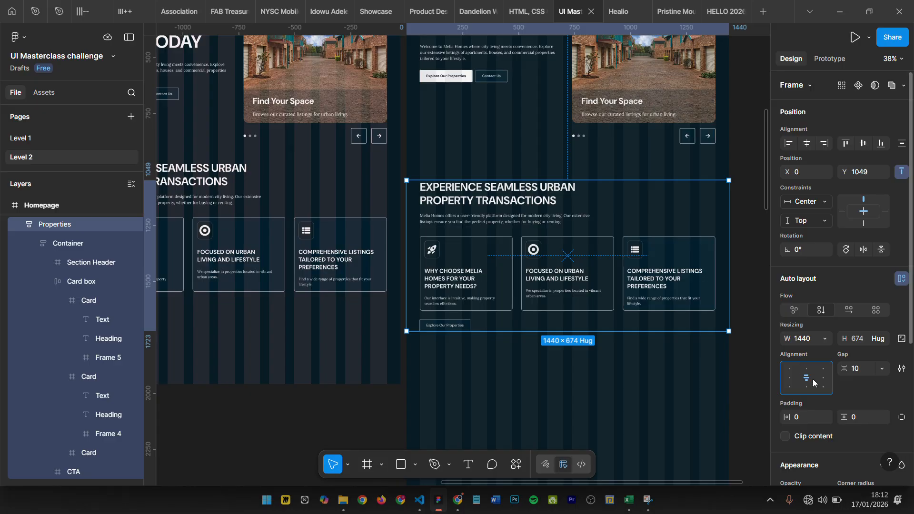
pyautogui.click(870, 418)
pyautogui.press('Return')
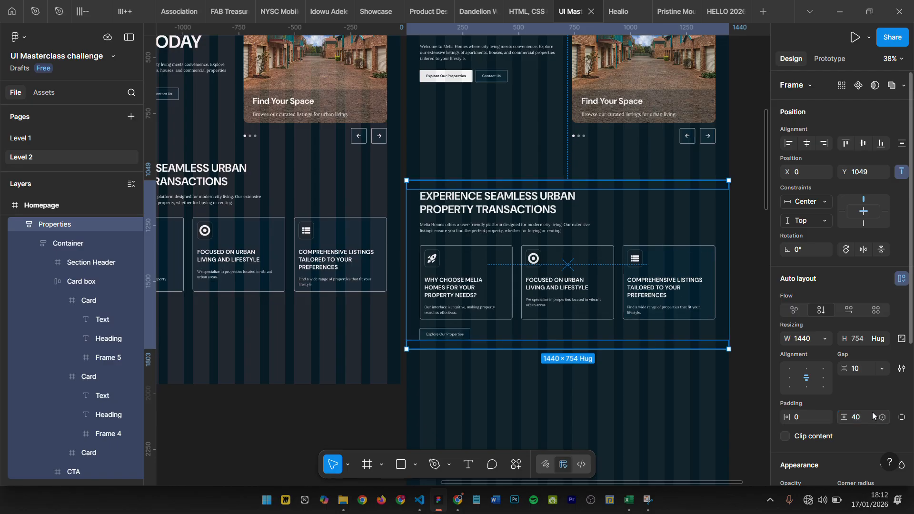
pyautogui.click(568, 227)
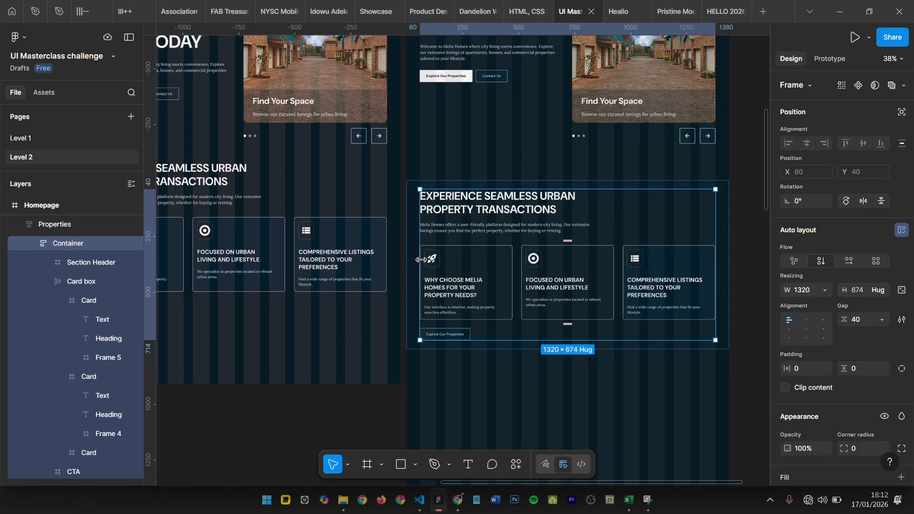
# - Examine the remaining sections of the original Home page, from Find Your Perfect Home down to the FAQs
pyautogui.scroll(-5, 678, 213)
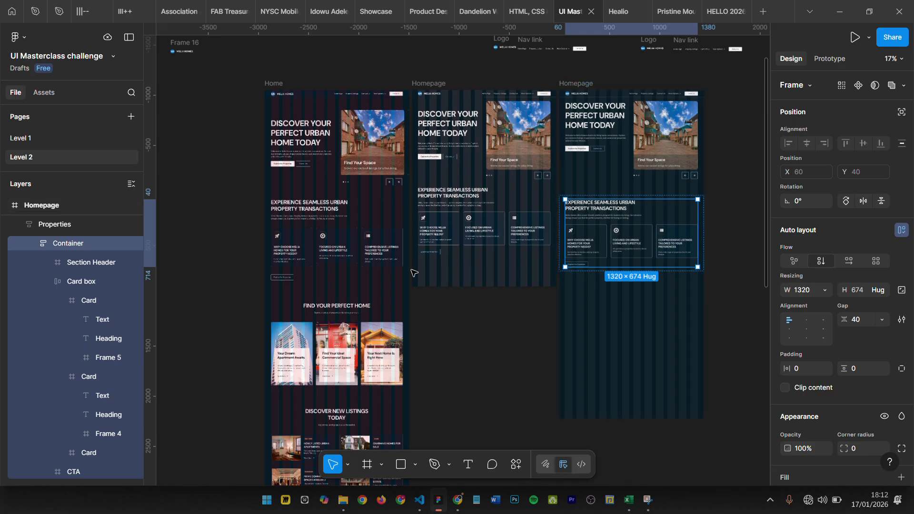
pyautogui.scroll(-3, 376, 228)
pyautogui.scroll(4, 355, 172)
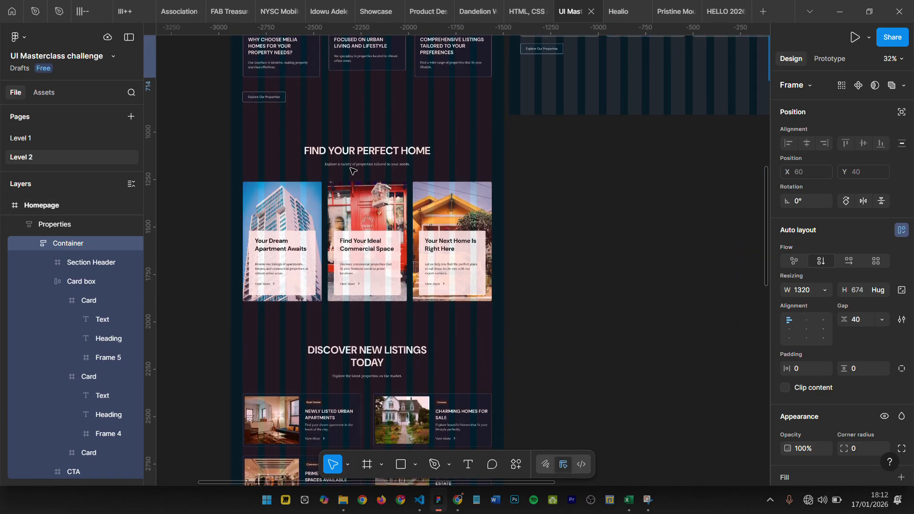
pyautogui.scroll(-8, 352, 171)
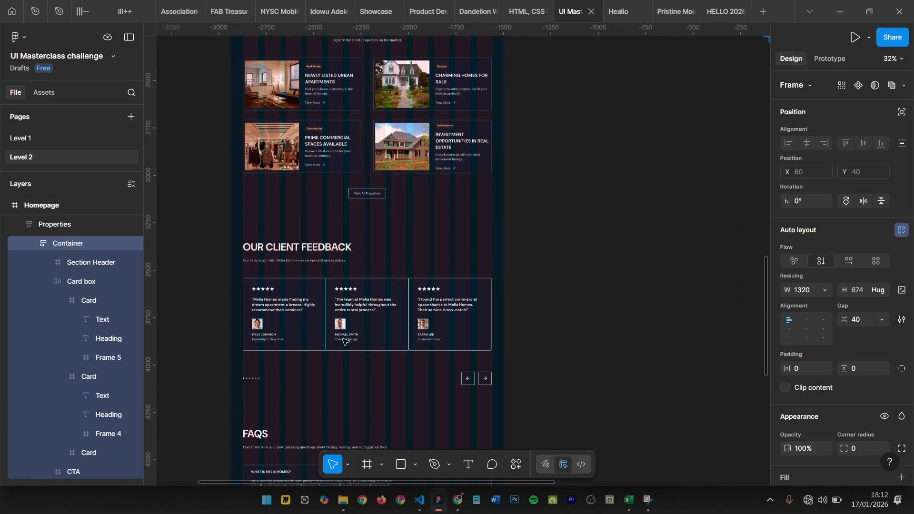
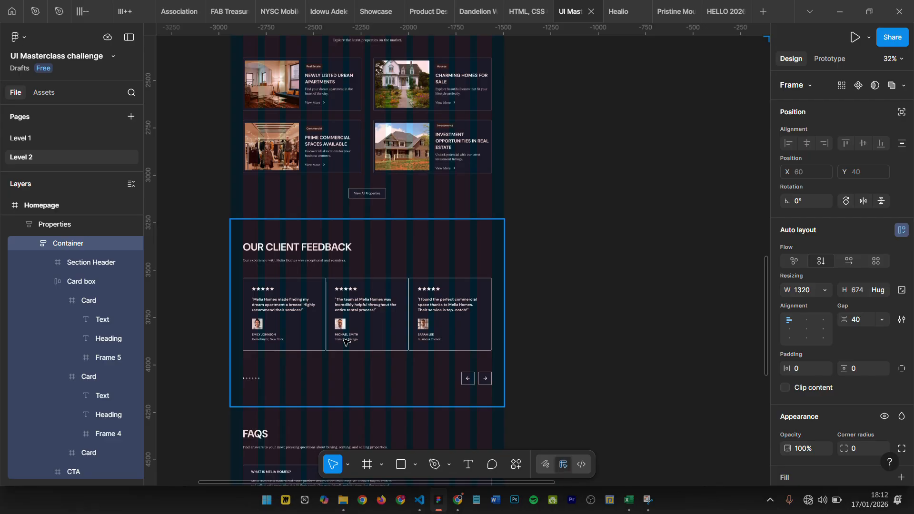
# - Examine the Header, Hero and Properties frames and their inner Containers in the Homepage frame
pyautogui.scroll(-5, 373, 258)
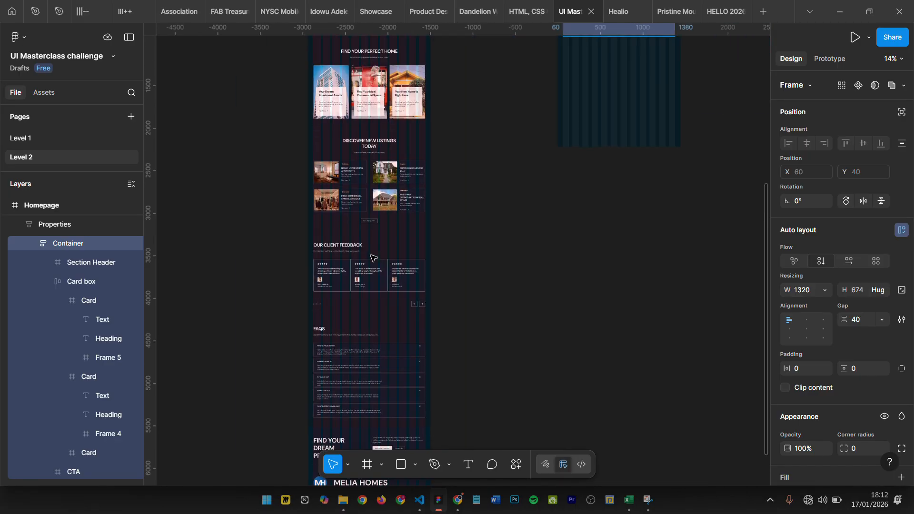
pyautogui.scroll(6, 373, 258)
pyautogui.scroll(5, 630, 210)
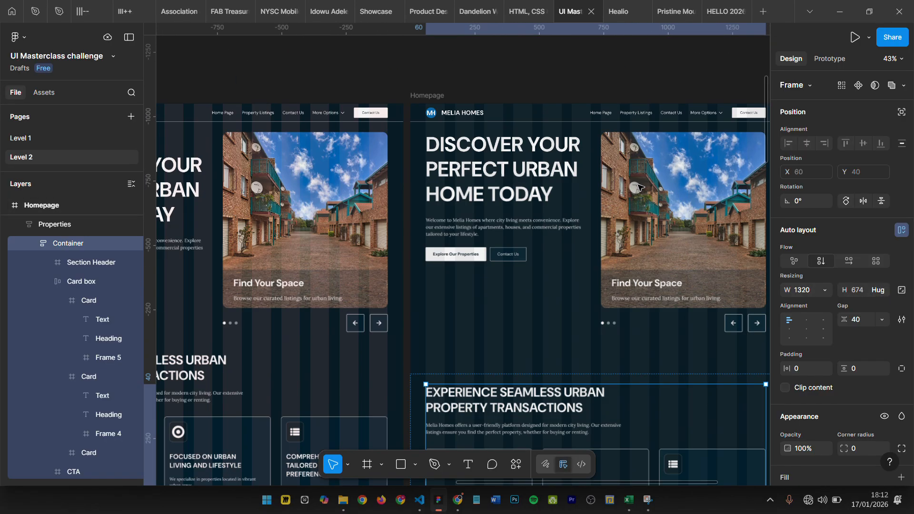
pyautogui.click(472, 111)
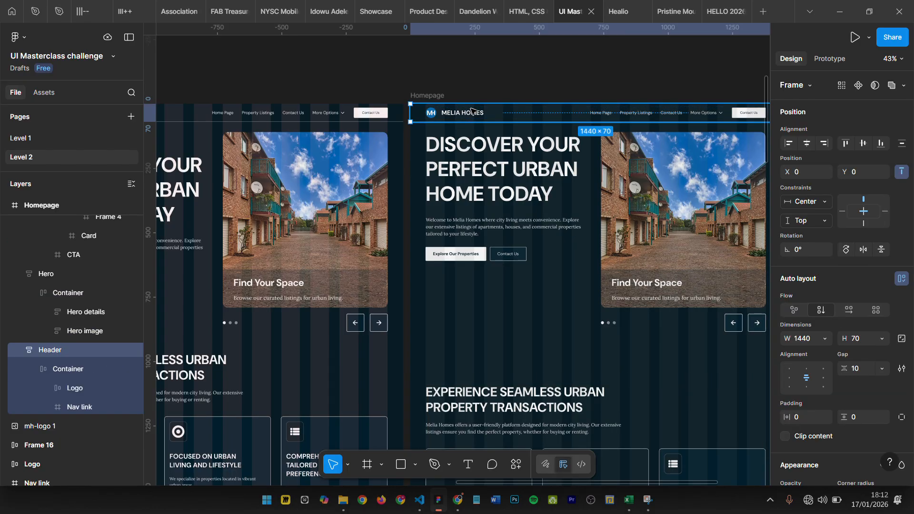
pyautogui.doubleClick(472, 111)
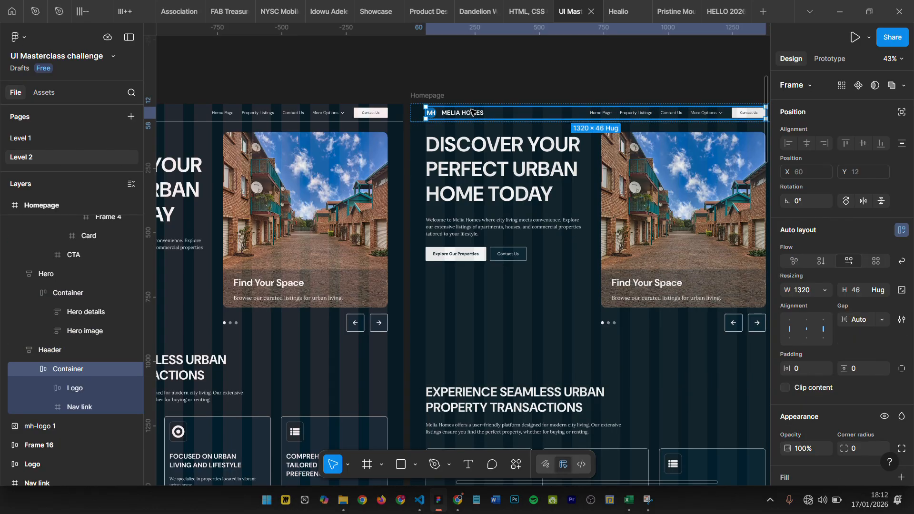
pyautogui.click(472, 178)
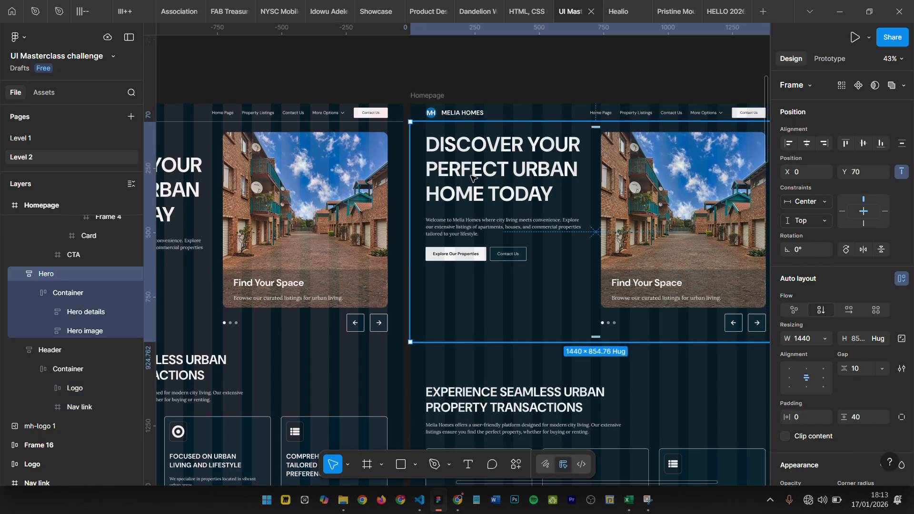
pyautogui.click(72, 294)
pyautogui.scroll(-2, 468, 318)
pyautogui.click(464, 335)
pyautogui.scroll(-3, 463, 333)
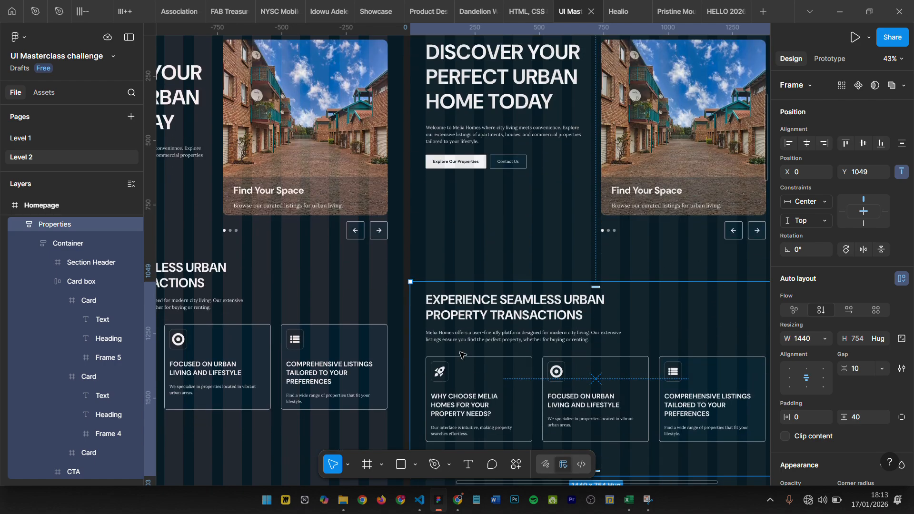
pyautogui.click(462, 328)
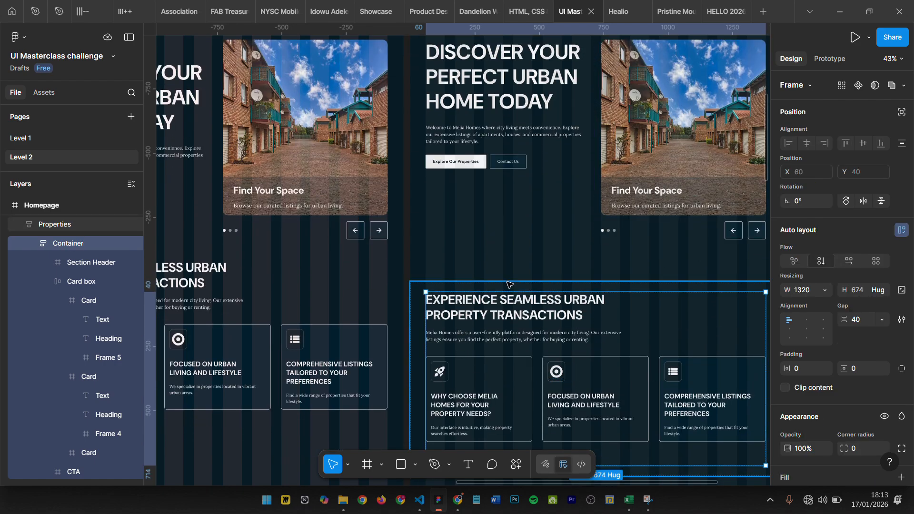
pyautogui.hscroll(3, 694, 270)
pyautogui.scroll(-5, 726, 269)
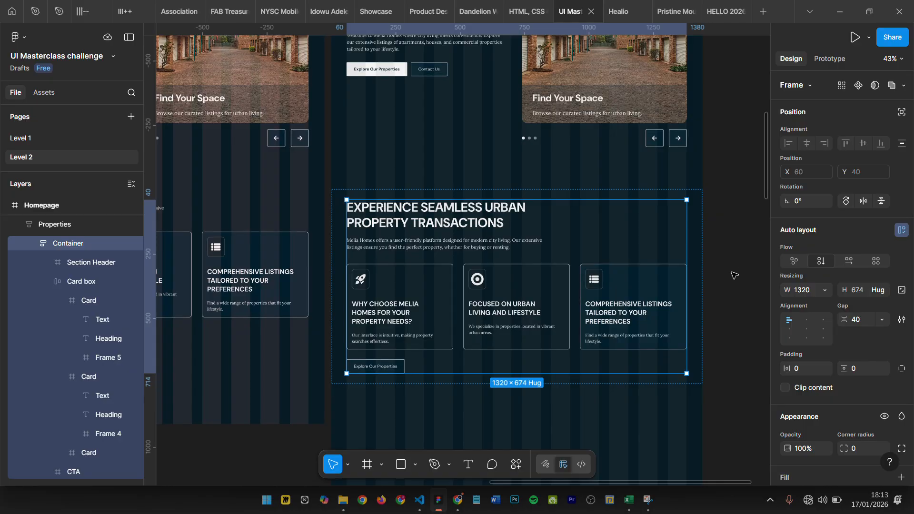
pyautogui.click(719, 322)
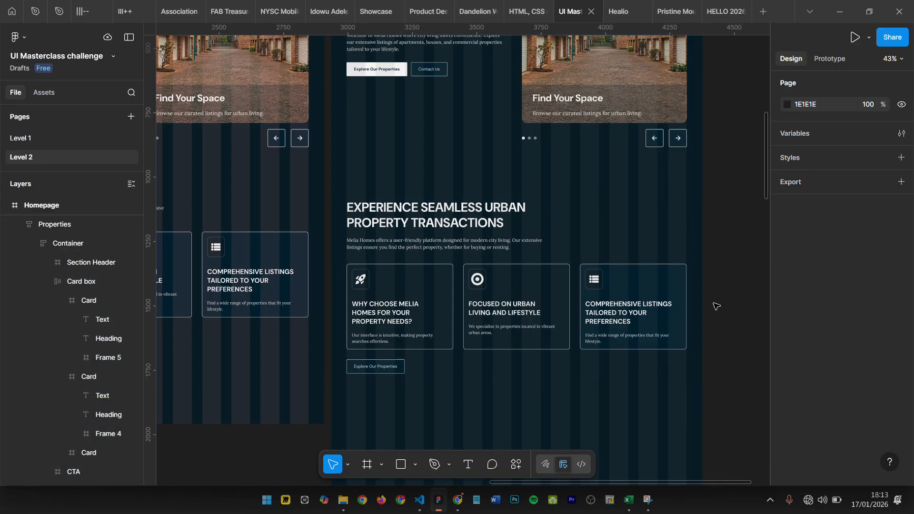
# - Move the Properties frame up to Y 929, just below the Hero frame
pyautogui.scroll(5, 557, 190)
pyautogui.click(561, 90)
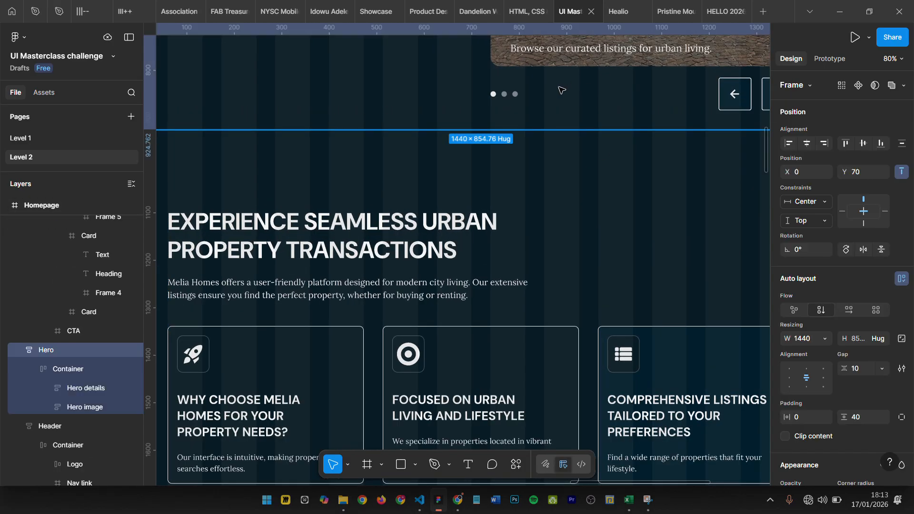
pyautogui.scroll(-3, 561, 90)
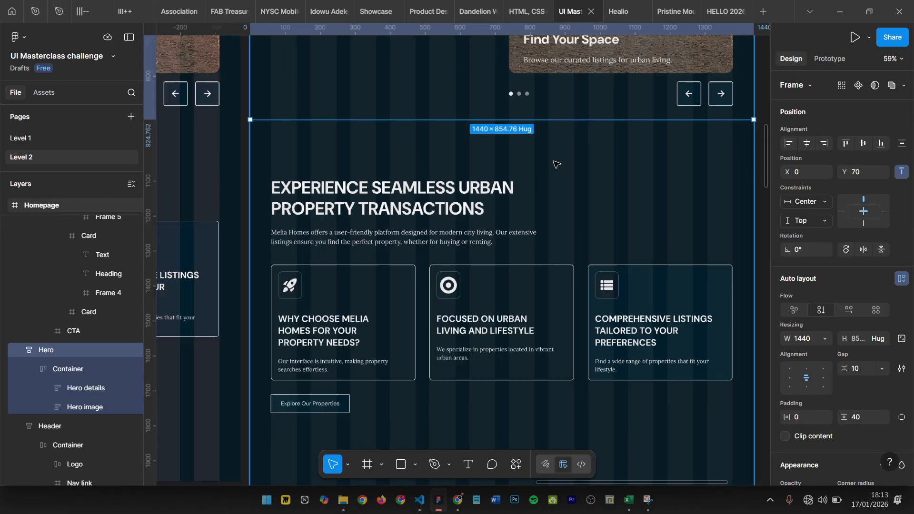
pyautogui.click(488, 167)
pyautogui.hotkey('alt', 'shift', 'Up')
pyautogui.hotkey('alt', 'shift', 'Up')
pyautogui.hotkey('alt', 'shift', 'Up')
pyautogui.hotkey('alt', 'shift', 'Up')
pyautogui.hotkey('alt', 'shift', 'Up')
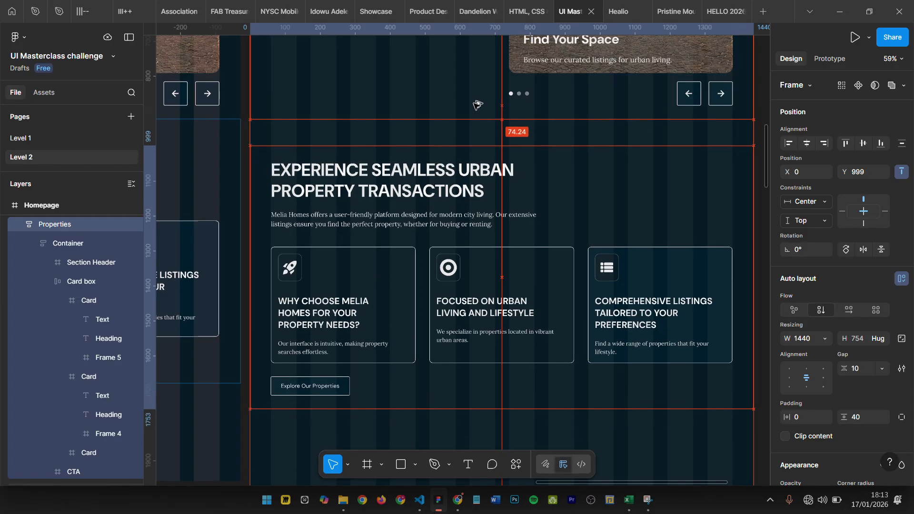
pyautogui.hotkey('alt', 'shift', 'Up')
pyautogui.hotkey('alt', 'shift', 'Up')
pyautogui.hotkey('alt', 'shift', 'Up')
pyautogui.hotkey('alt', 'shift', 'Up')
pyautogui.hotkey('alt', 'shift', 'Up')
pyautogui.hotkey('alt', 'shift', 'Up')
pyautogui.hotkey('alt', 'shift', 'Up')
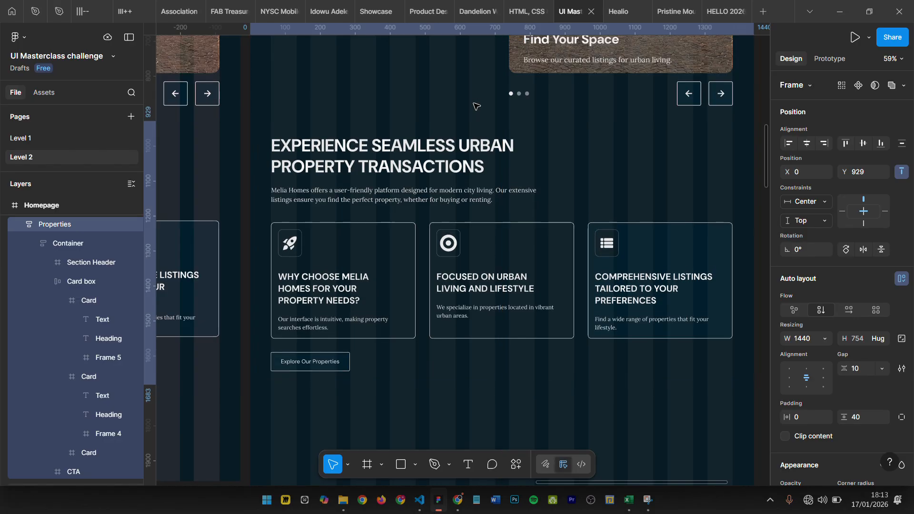
# - Nudge the Properties frame up to Y 925 so it meets the Hero frame's lower edge
pyautogui.scroll(5, 452, 123)
pyautogui.scroll(4, 465, 143)
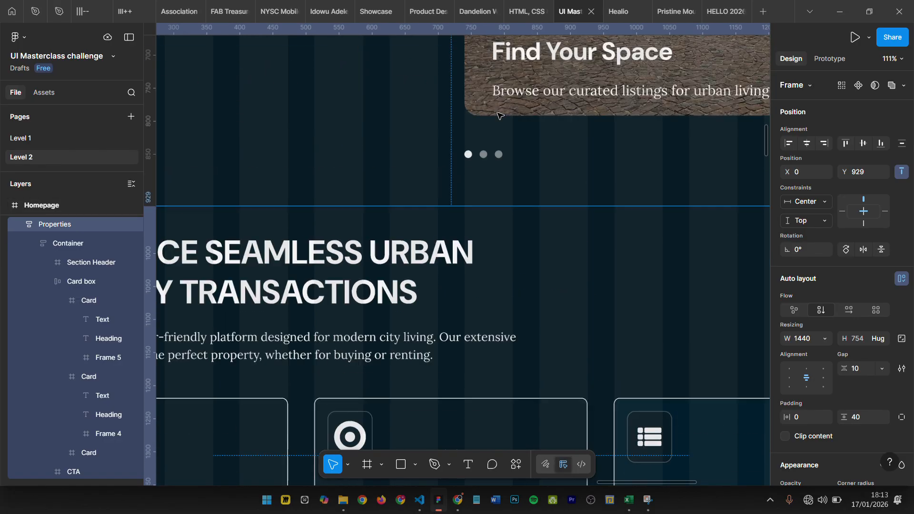
pyautogui.hscroll(-1, 517, 275)
pyautogui.scroll(-4, 518, 277)
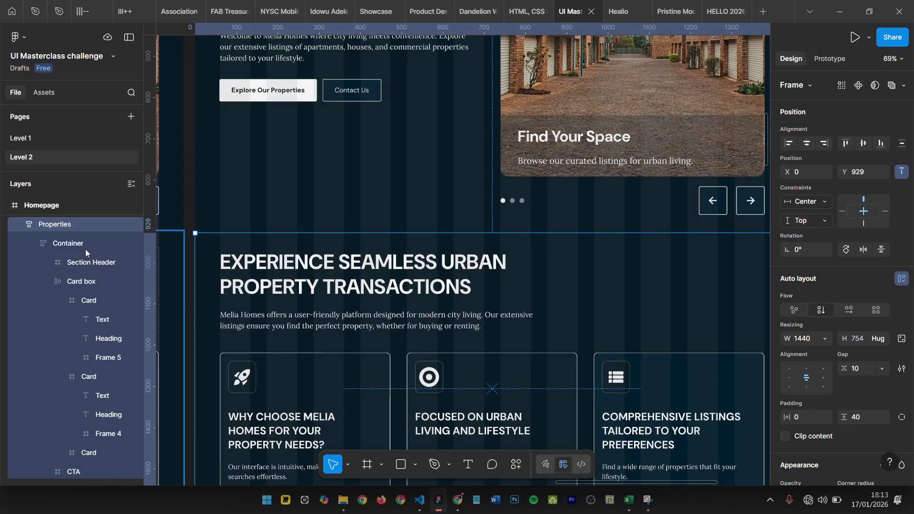
pyautogui.click(557, 164)
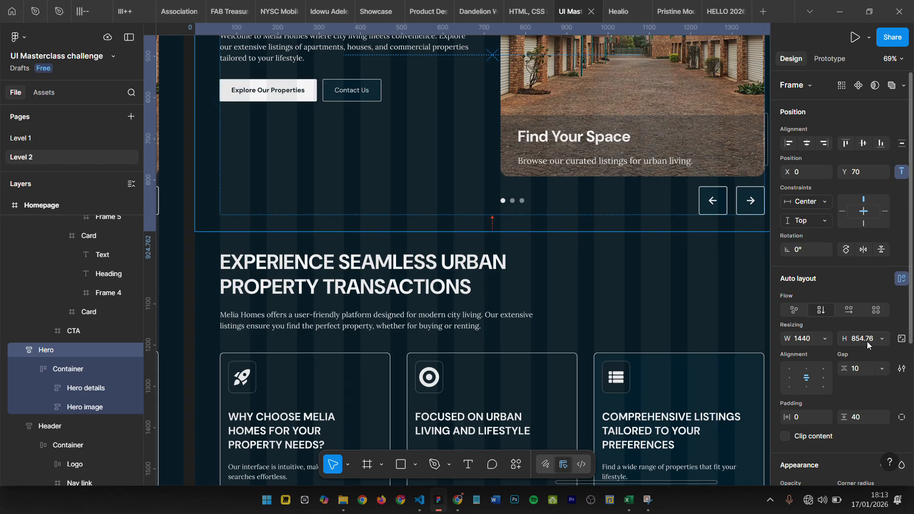
pyautogui.click(586, 327)
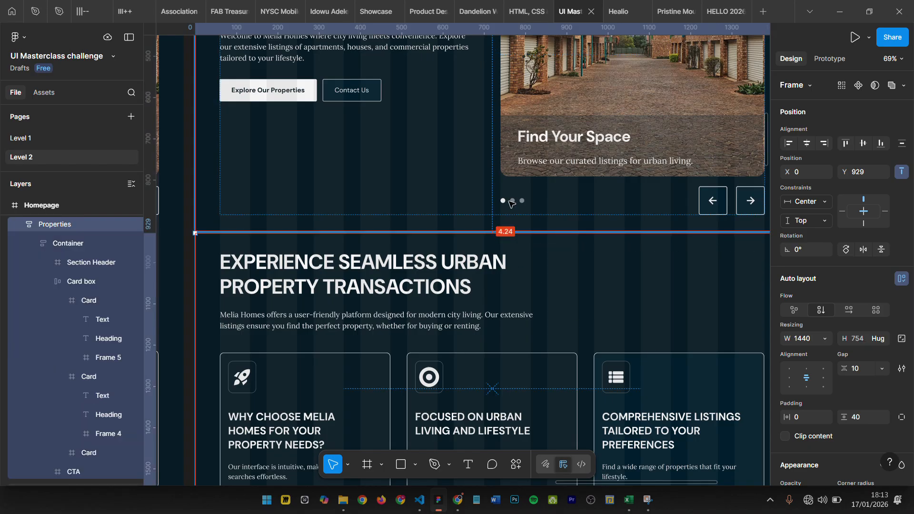
pyautogui.press('Up')
pyautogui.press('Up')
pyautogui.press('Up')
pyautogui.press('Up')
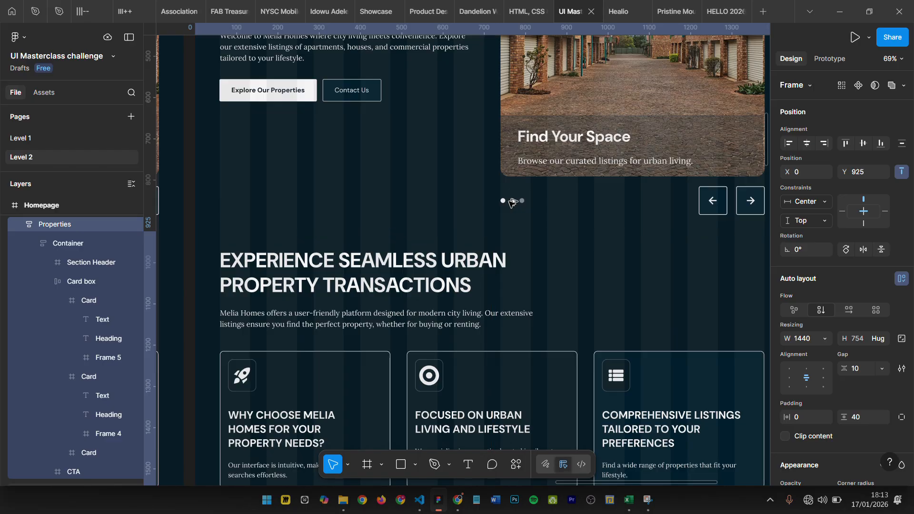
# - Compare the Hero and Properties frames where they meet, including the Hero's individual padding values
pyautogui.scroll(-4, 533, 234)
pyautogui.scroll(2, 702, 237)
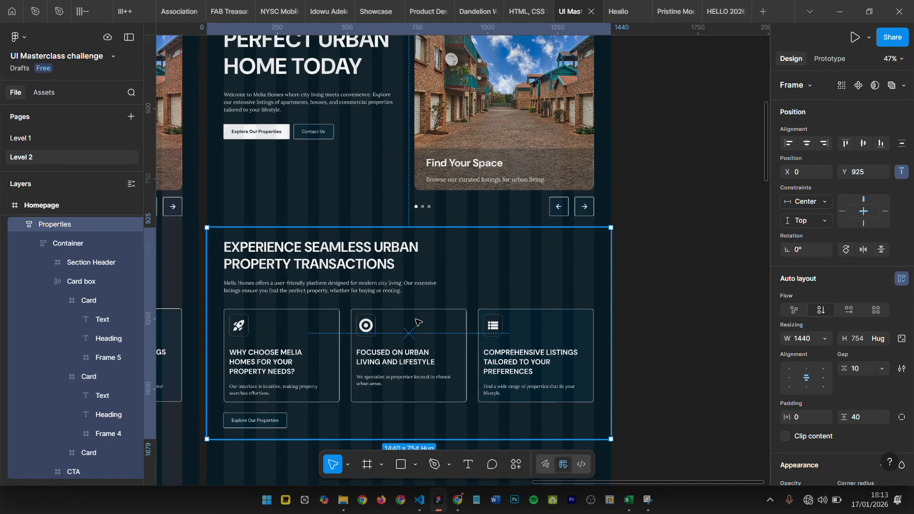
pyautogui.click(372, 131)
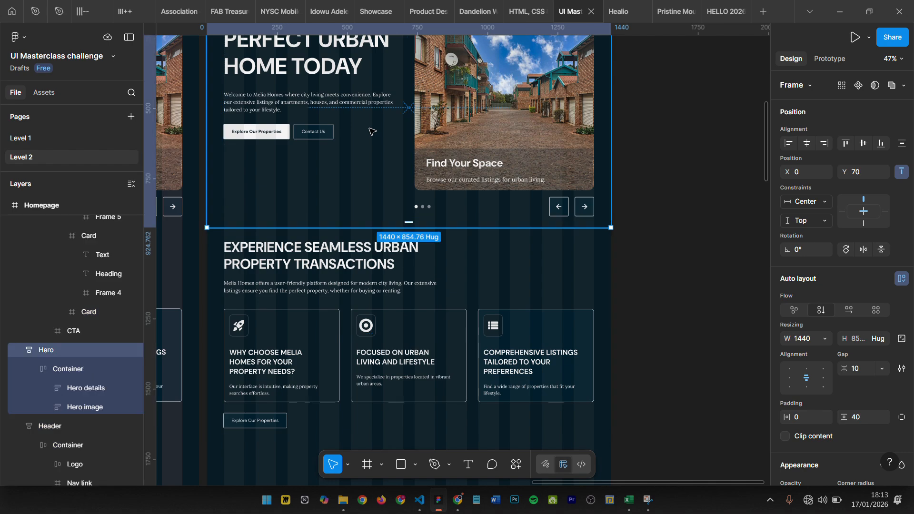
pyautogui.click(376, 313)
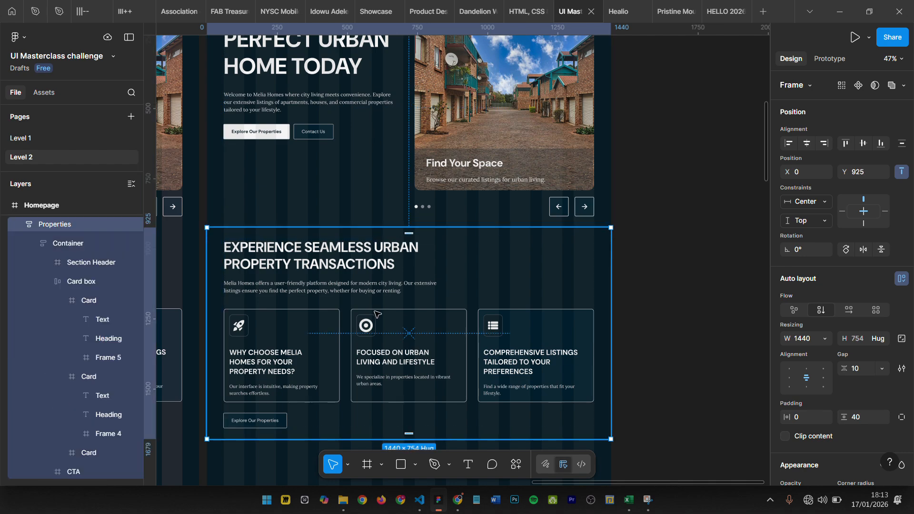
pyautogui.hscroll(-1, 377, 314)
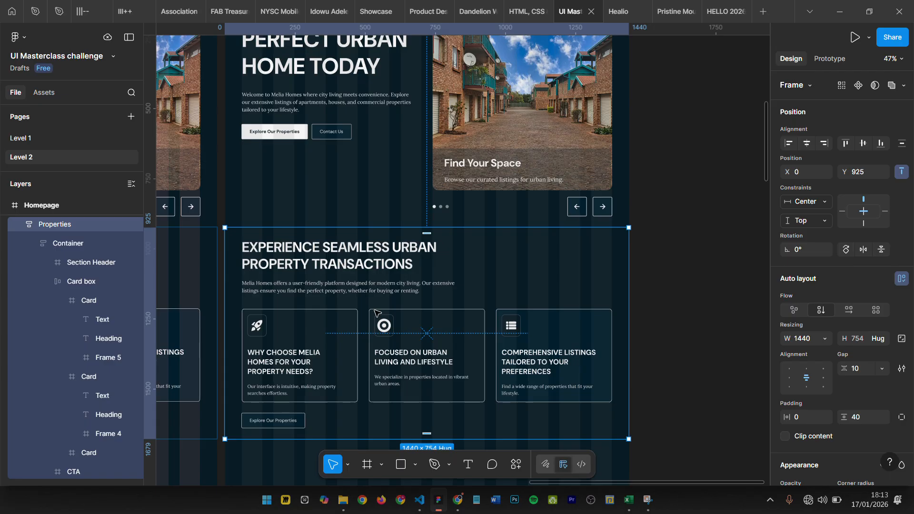
pyautogui.click(368, 133)
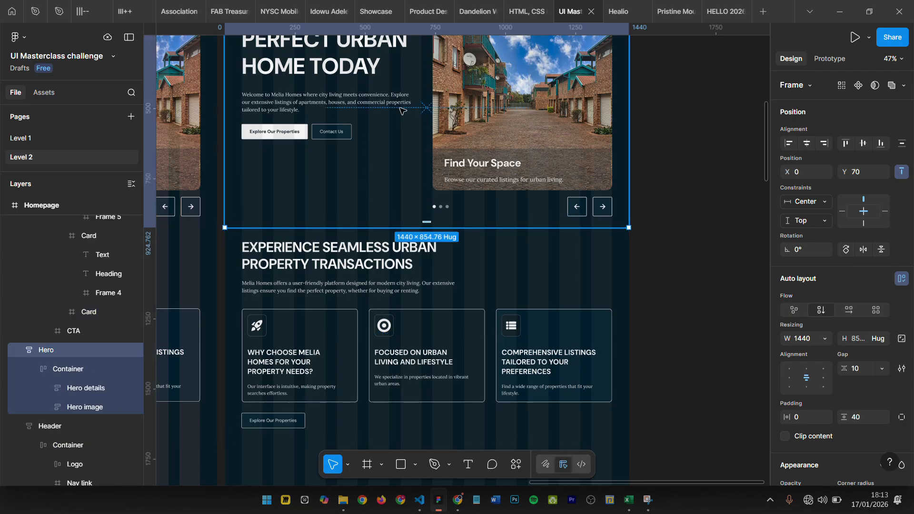
pyautogui.click(902, 417)
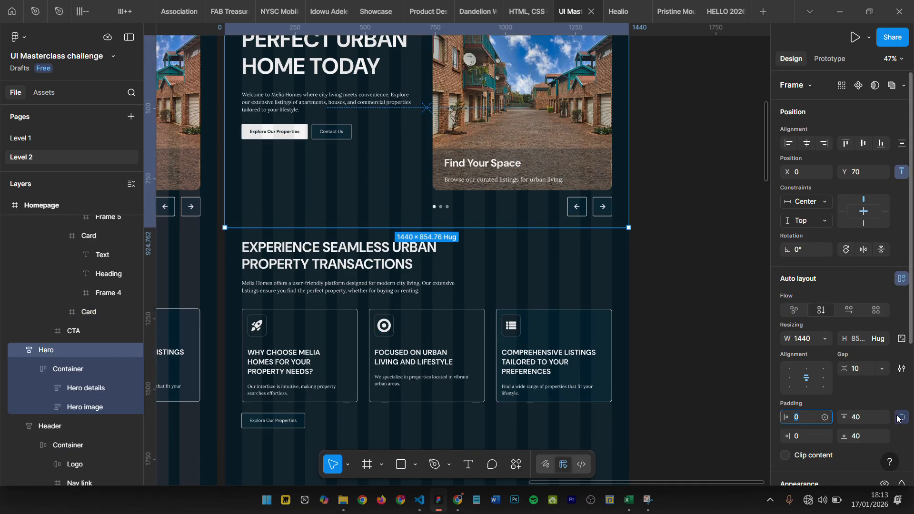
pyautogui.click(460, 349)
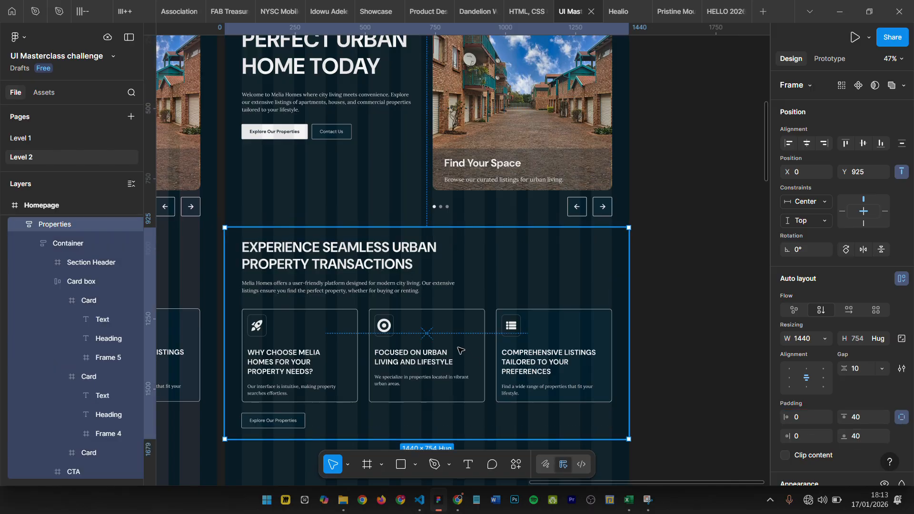
# - Set the Hero frame's bottom padding to 30
pyautogui.click(407, 172)
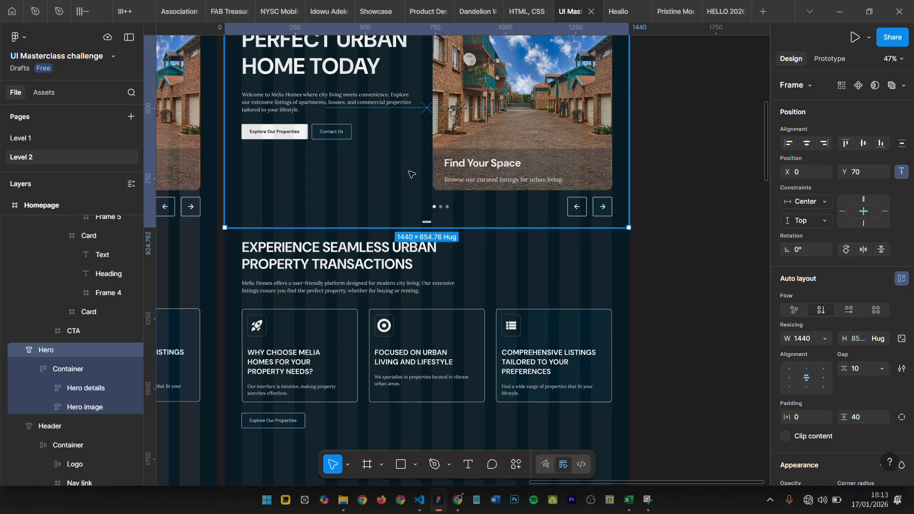
pyautogui.click(901, 417)
pyautogui.click(884, 437)
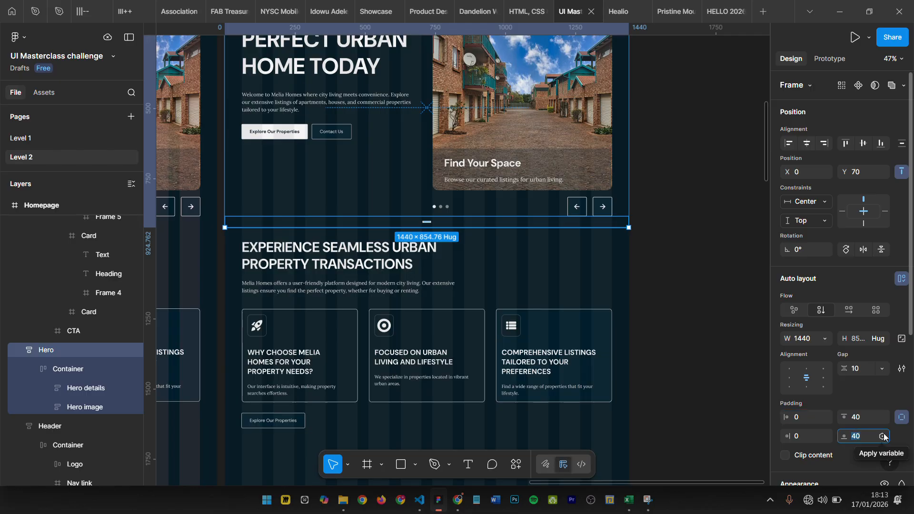
pyautogui.write('30')
pyautogui.press('Return')
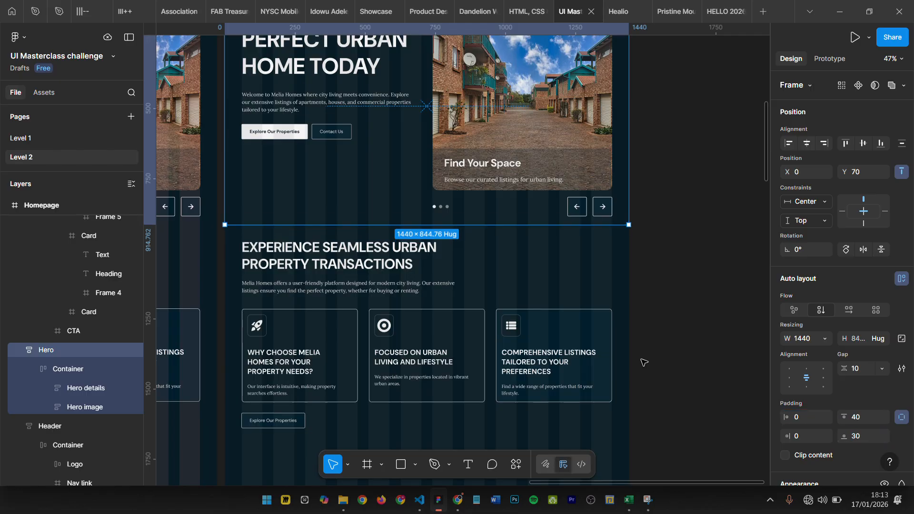
# - Set the Properties frame's top padding to 30
pyautogui.click(505, 333)
pyautogui.click(904, 417)
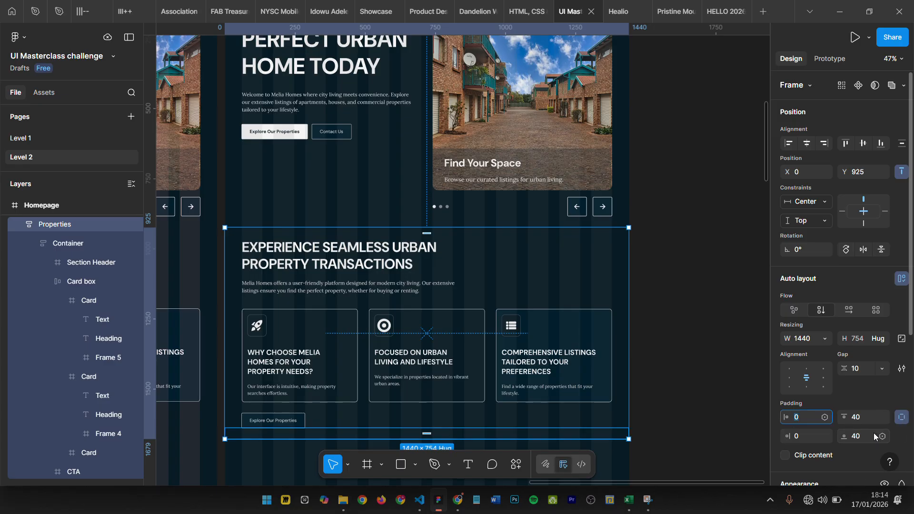
pyautogui.click(865, 423)
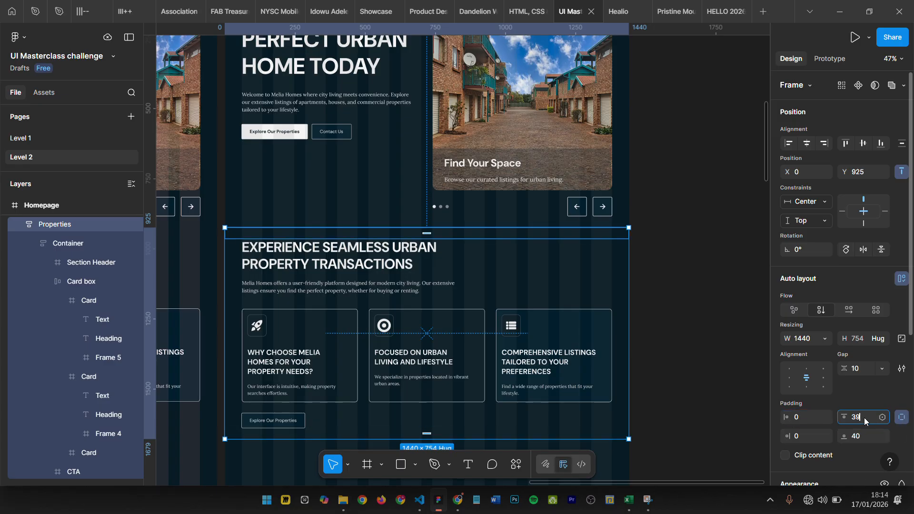
pyautogui.write('30')
pyautogui.press('Return')
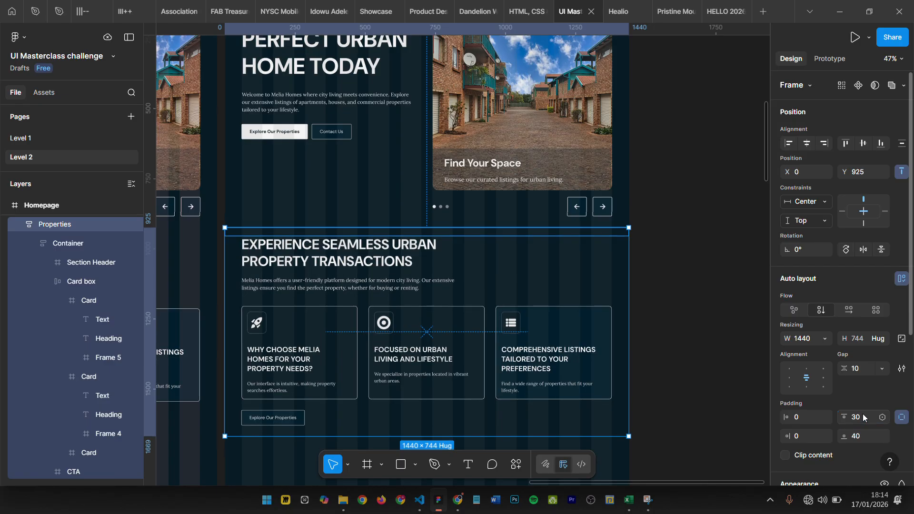
# - Hide the editor interface and review the rebuilt header and hero at the start of the Homepage frame
pyautogui.click(656, 180)
pyautogui.hscroll(-1, 524, 245)
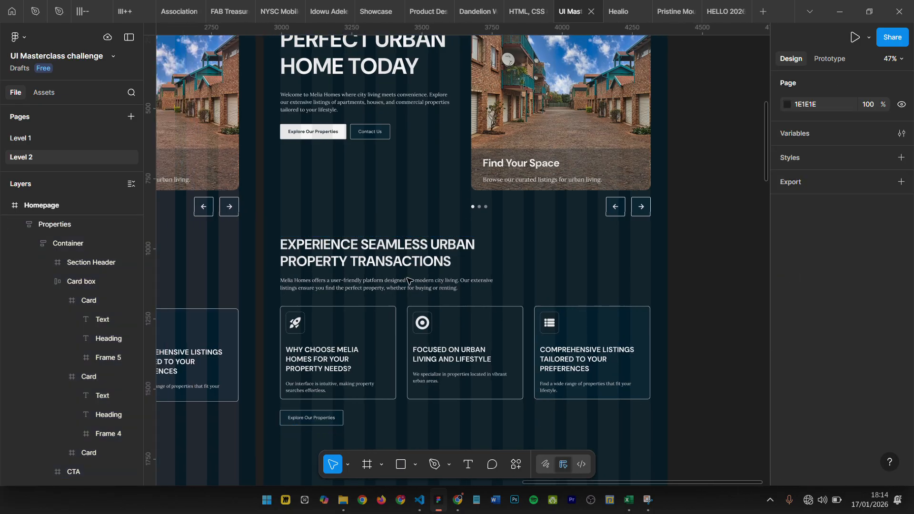
pyautogui.scroll(3, 476, 190)
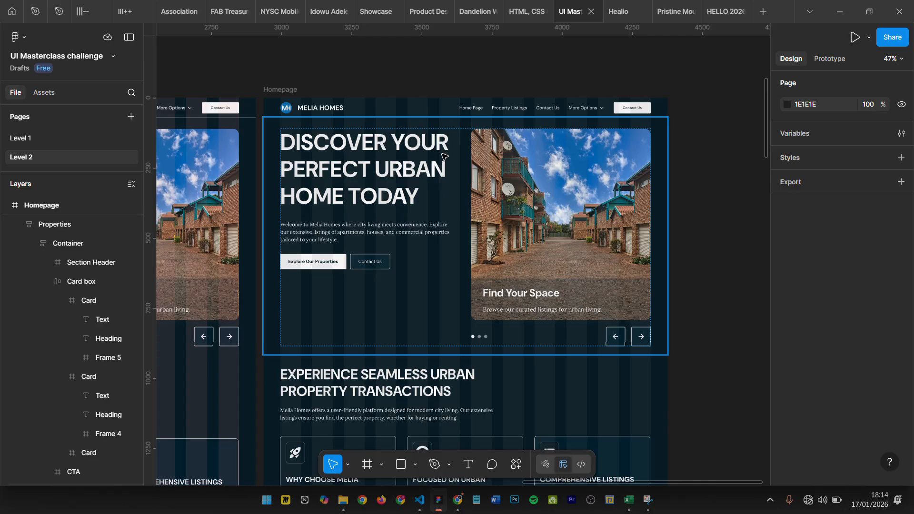
pyautogui.scroll(3, 445, 88)
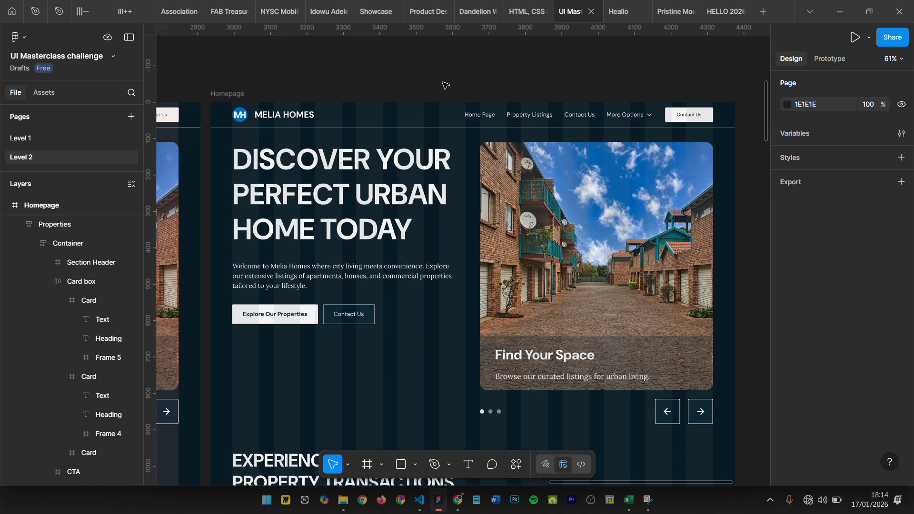
pyautogui.hotkey('ctrl', '\\')
pyautogui.scroll(3, 445, 86)
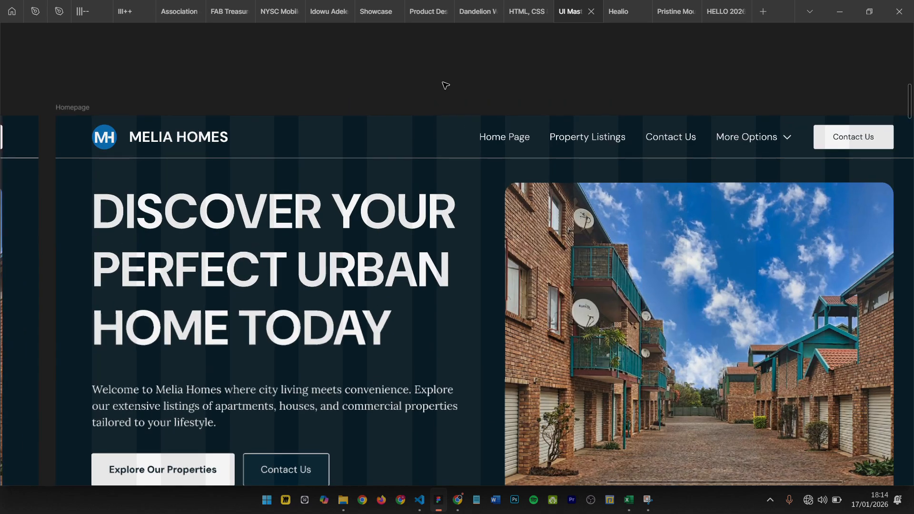
# - Hide the layout guides over the rebuilt Homepage frame
pyautogui.hscroll(2, 448, 88)
pyautogui.hscroll(-3, 452, 92)
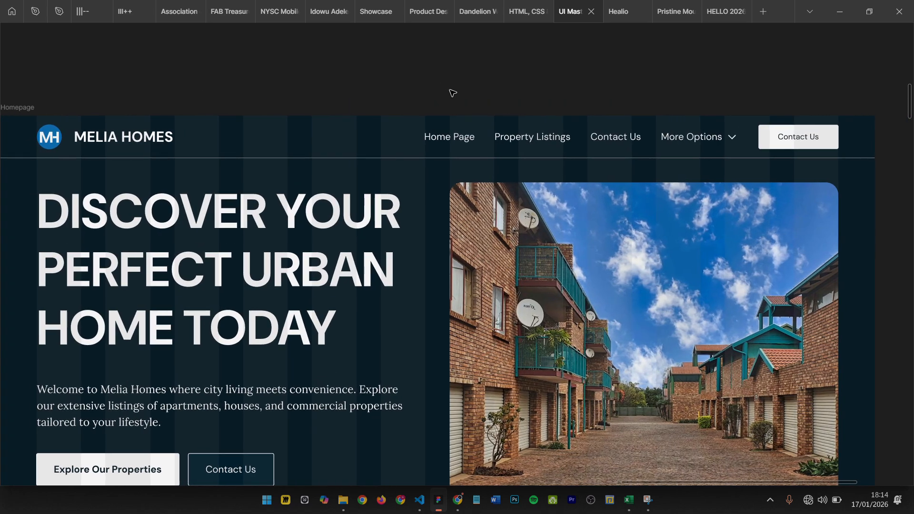
pyautogui.scroll(-1, 453, 94)
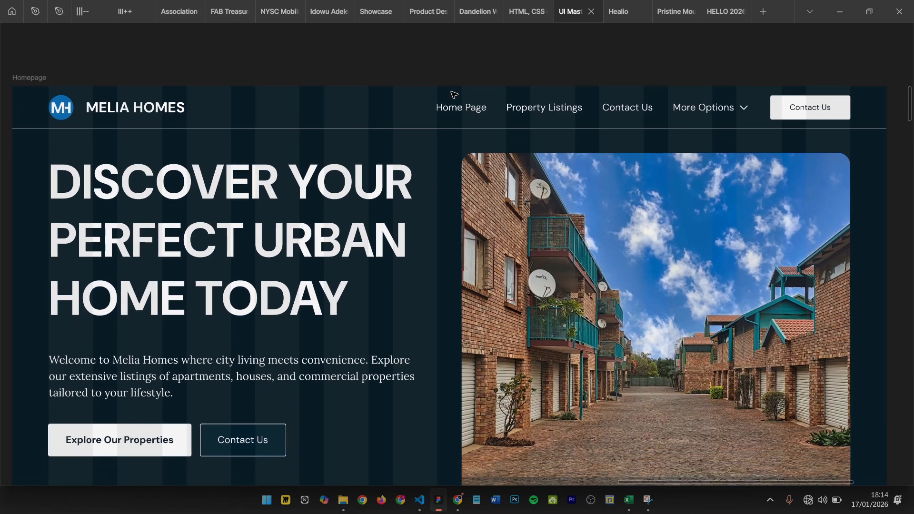
pyautogui.scroll(-2, 454, 95)
pyautogui.scroll(1, 454, 94)
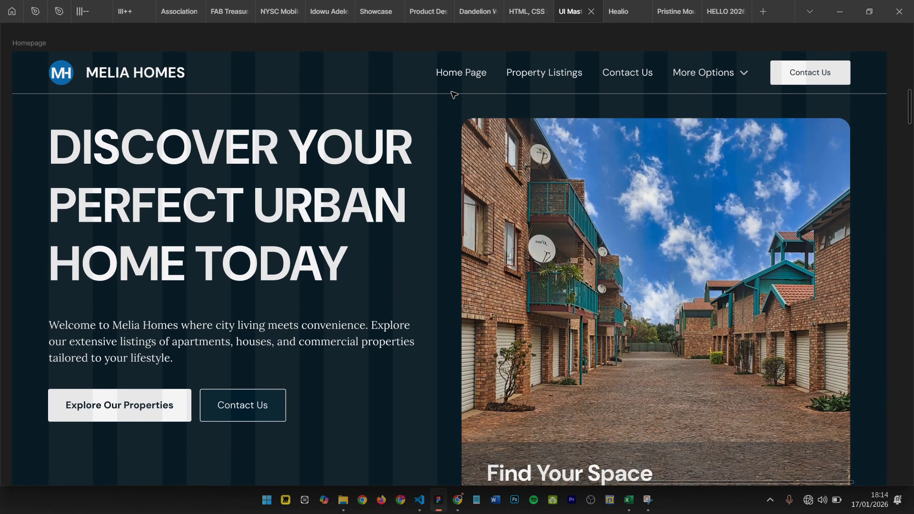
pyautogui.hotkey('ctrl', 'shift', '4')
pyautogui.hotkey('ctrl', 'shift', '4')
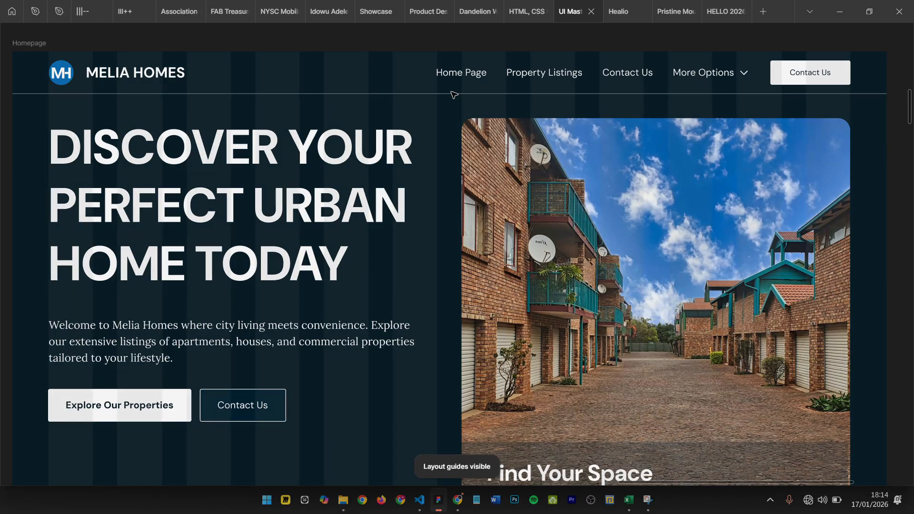
pyautogui.hotkey('ctrl', 'shift', '4')
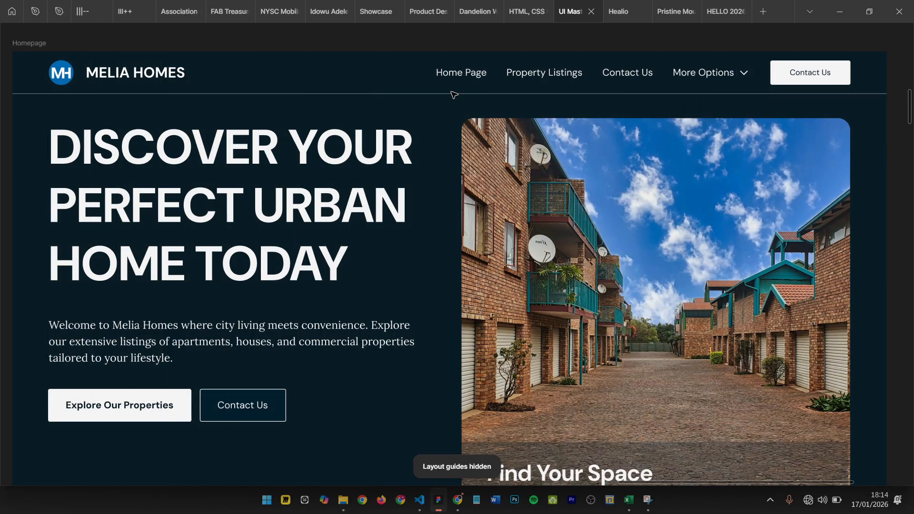
# - Review the rebuilt page without layout guides, from the header and hero down past the three property cards
pyautogui.keyDown('ctrl'); pyautogui.scroll(2, 453, 94); pyautogui.keyUp('ctrl')
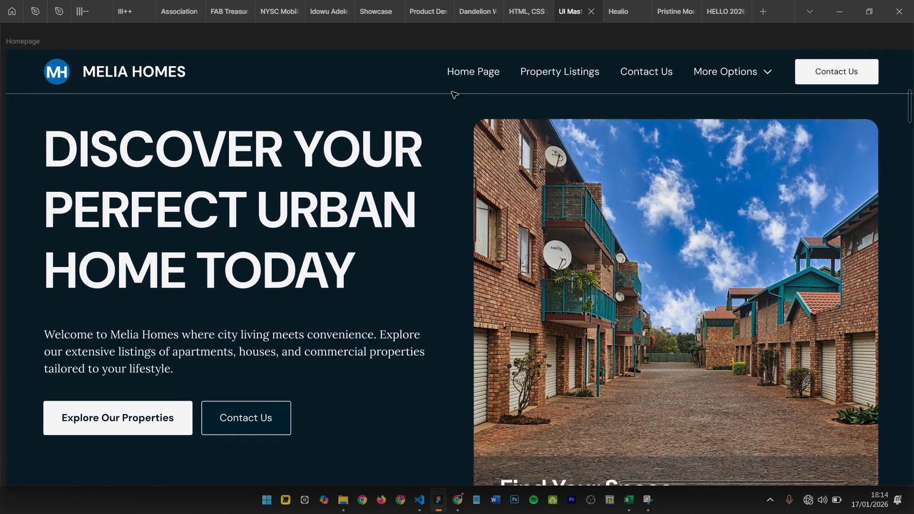
pyautogui.scroll(-2, 455, 95)
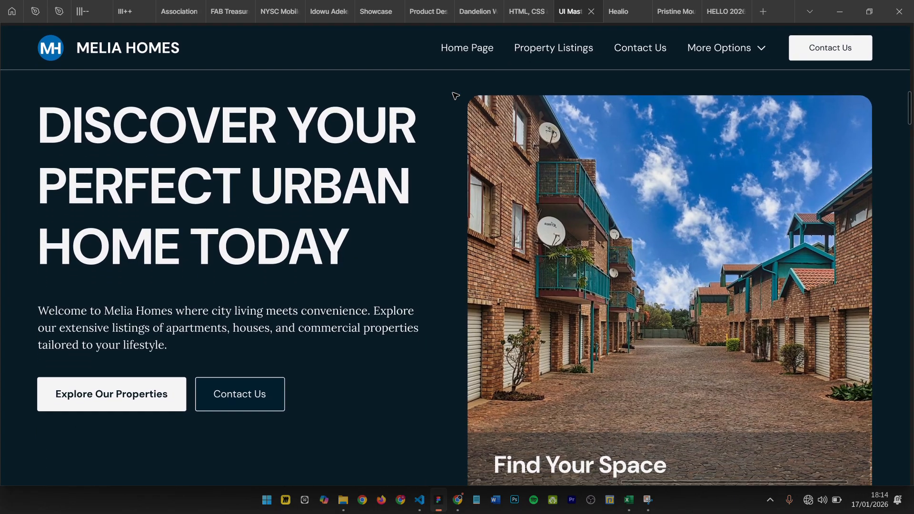
pyautogui.scroll(-5, 454, 95)
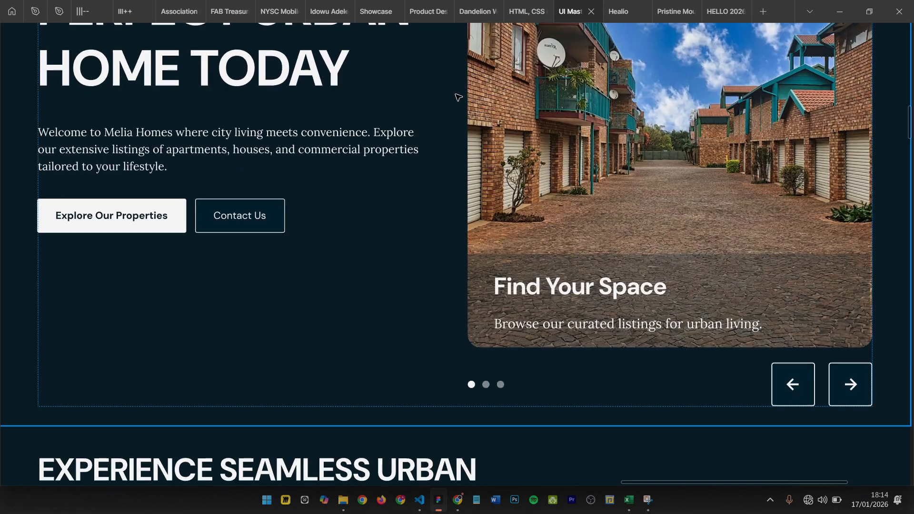
pyautogui.scroll(10, 458, 98)
pyautogui.scroll(-1, 462, 231)
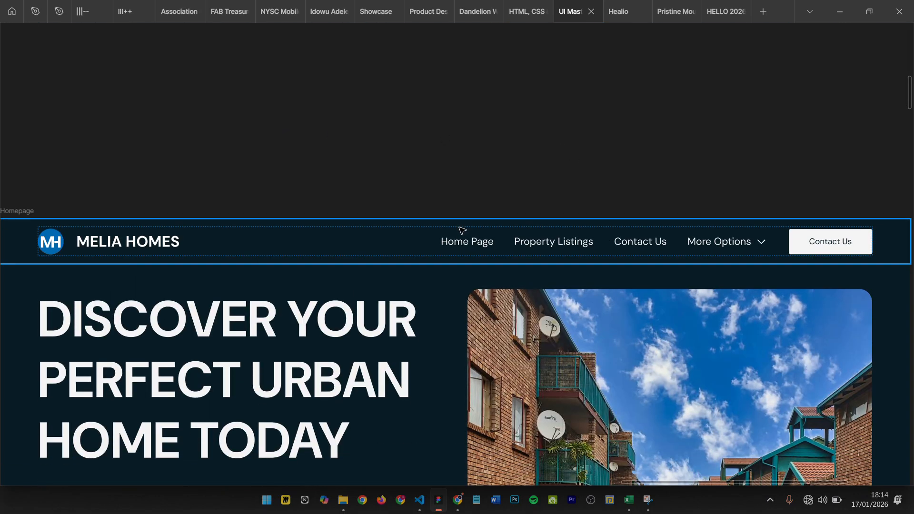
pyautogui.scroll(-3, 431, 206)
pyautogui.scroll(-5, 430, 206)
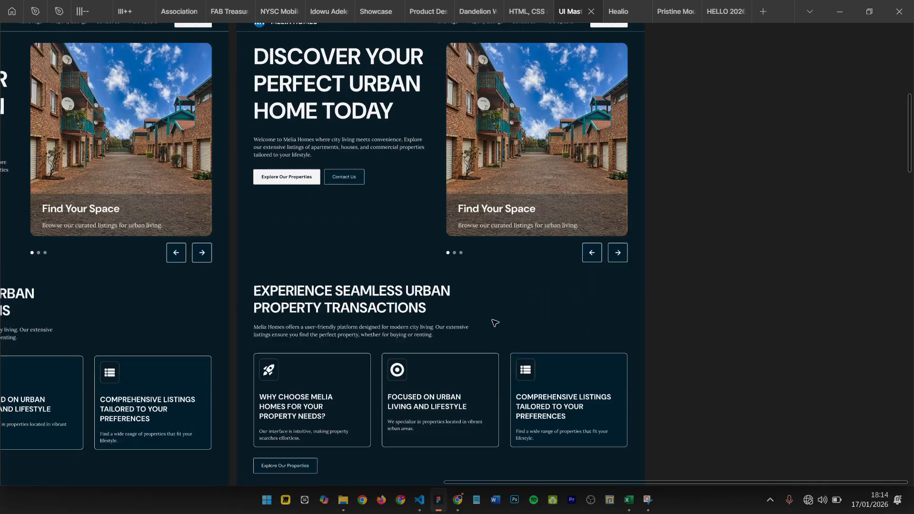
pyautogui.scroll(-9, 495, 323)
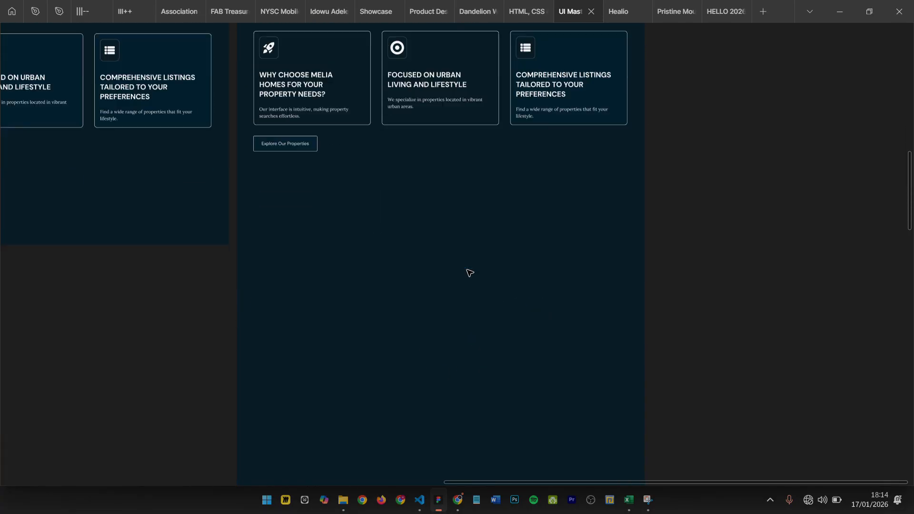
pyautogui.scroll(4, 470, 273)
# - Restore the editor interface and select the Properties frame below the hero, comparing it with the original page
pyautogui.hotkey('ctrl', '\\')
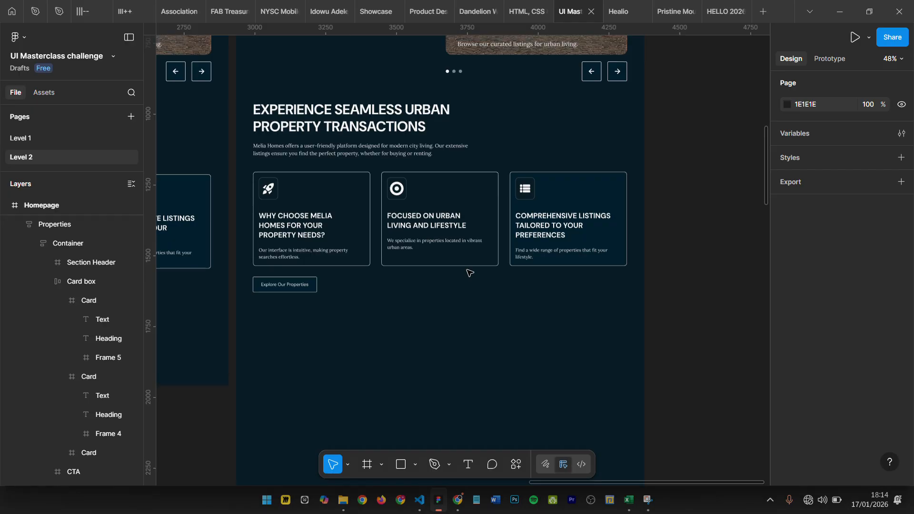
pyautogui.scroll(7, 470, 268)
pyautogui.scroll(-5, 457, 255)
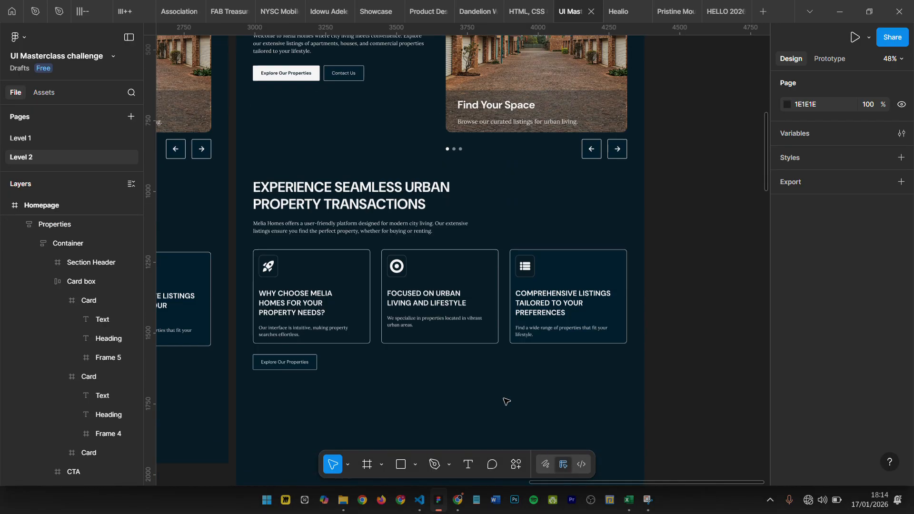
pyautogui.click(638, 251)
pyautogui.scroll(5, 568, 263)
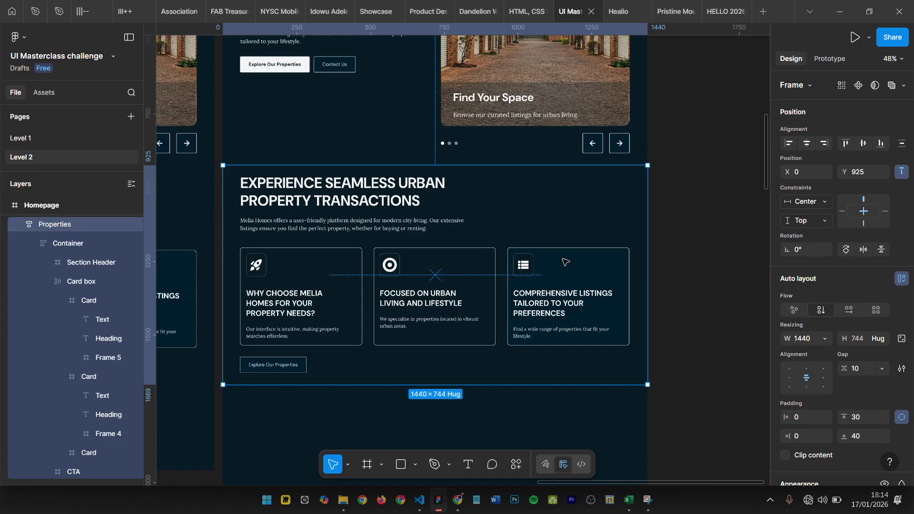
pyautogui.hscroll(-4, 595, 249)
pyautogui.scroll(-4, 618, 251)
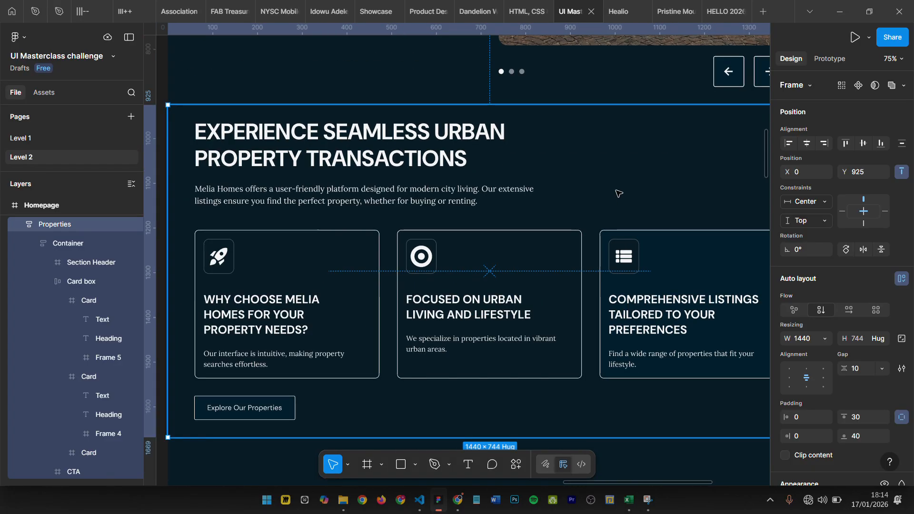
pyautogui.hscroll(-3, 609, 172)
pyautogui.scroll(-3, 610, 172)
pyautogui.scroll(3, 608, 178)
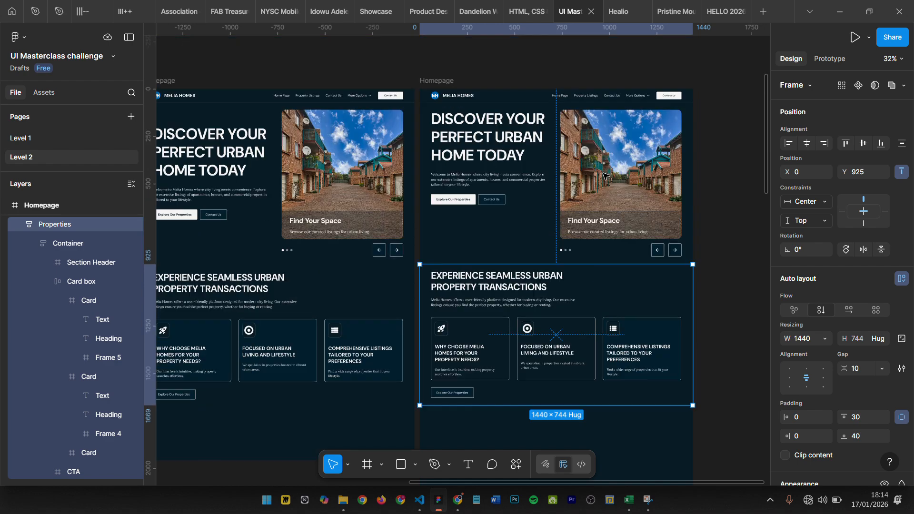
pyautogui.scroll(2, 602, 164)
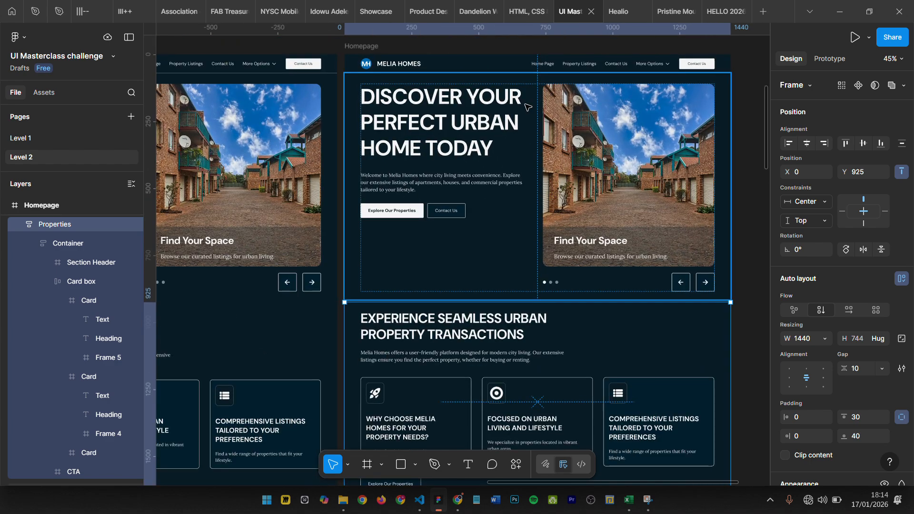
# - Try the 1x pixel preview on the canvas and turn it off again
pyautogui.click(903, 85)
pyautogui.click(903, 85)
pyautogui.click(903, 59)
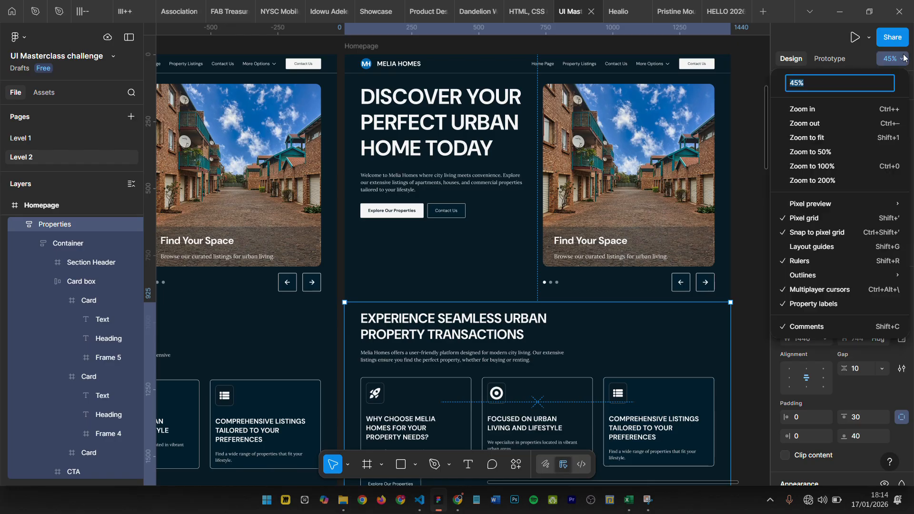
pyautogui.moveTo(844, 201)
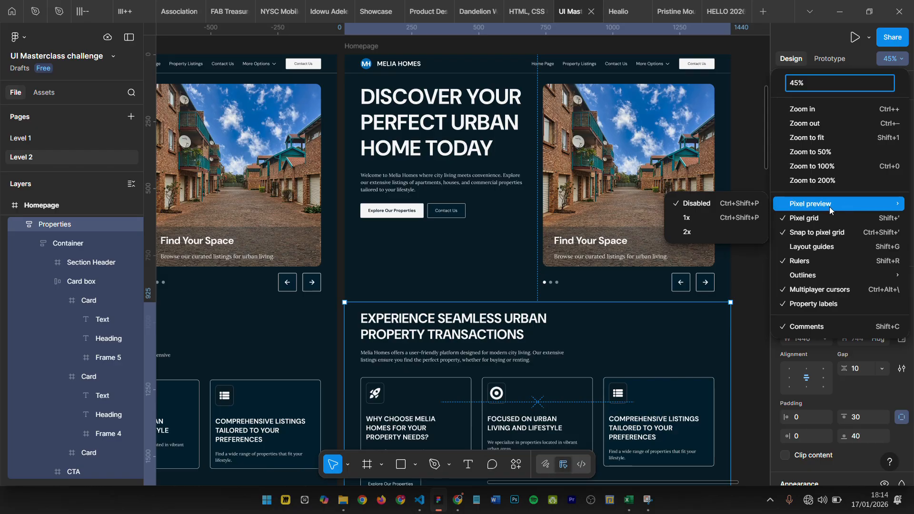
pyautogui.click(734, 220)
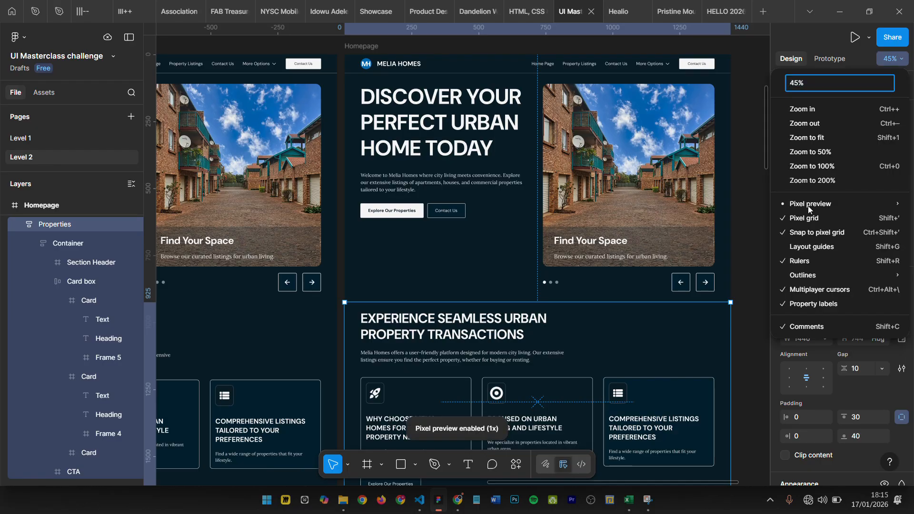
pyautogui.click(890, 59)
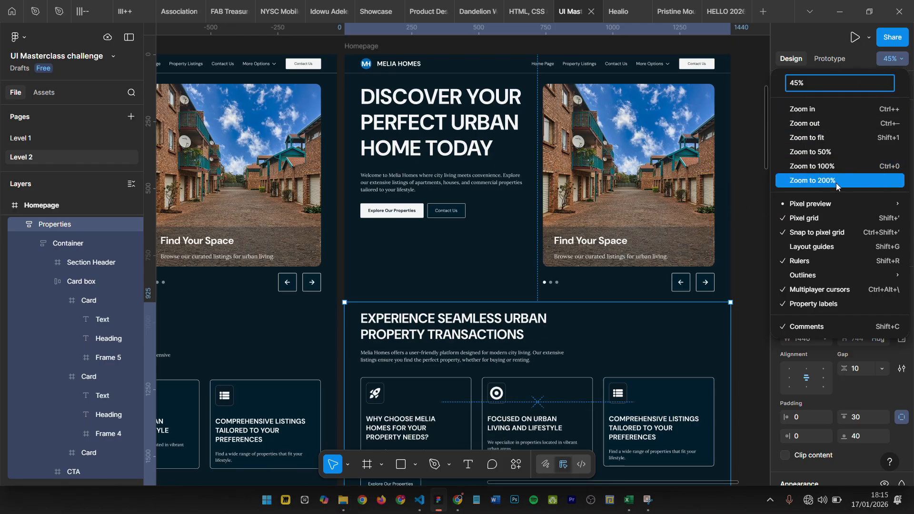
pyautogui.moveTo(834, 205)
pyautogui.click(710, 209)
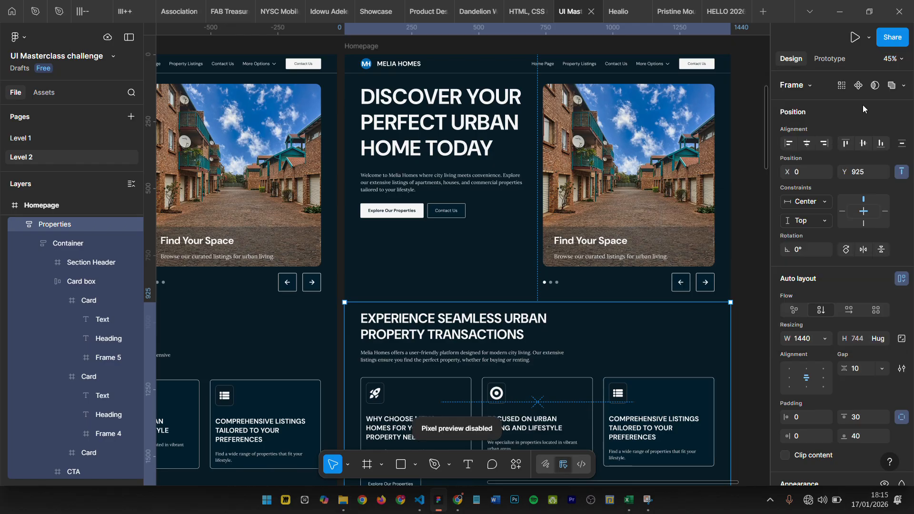
pyautogui.click(890, 59)
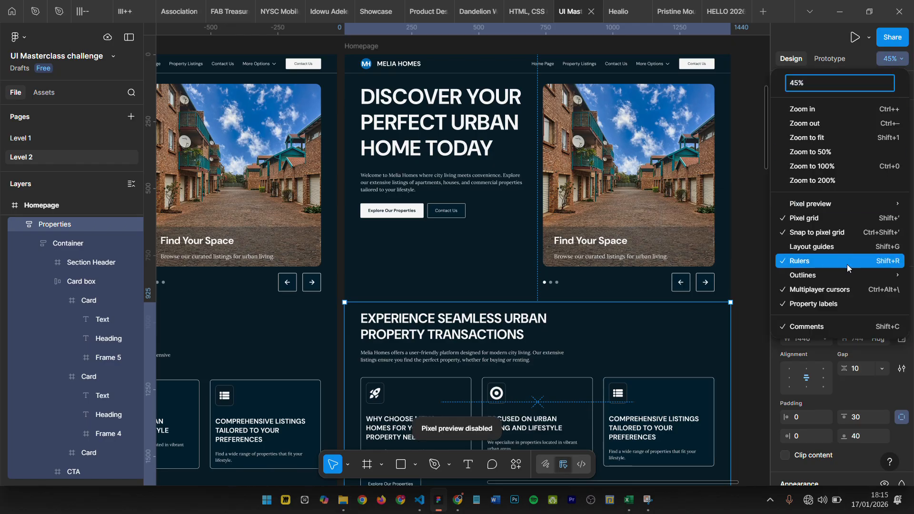
pyautogui.moveTo(846, 275)
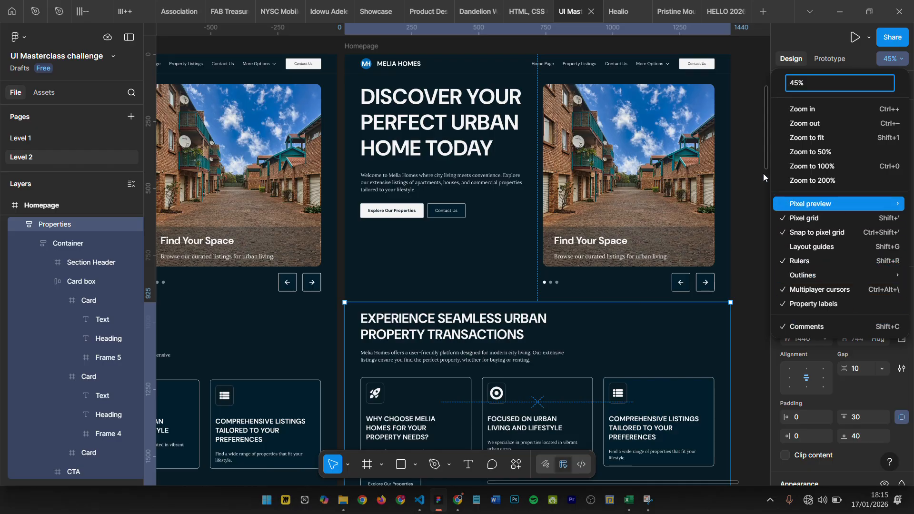
pyautogui.click(726, 151)
# - Show the outlines of all layers on the canvas, including hidden layers
pyautogui.click(29, 39)
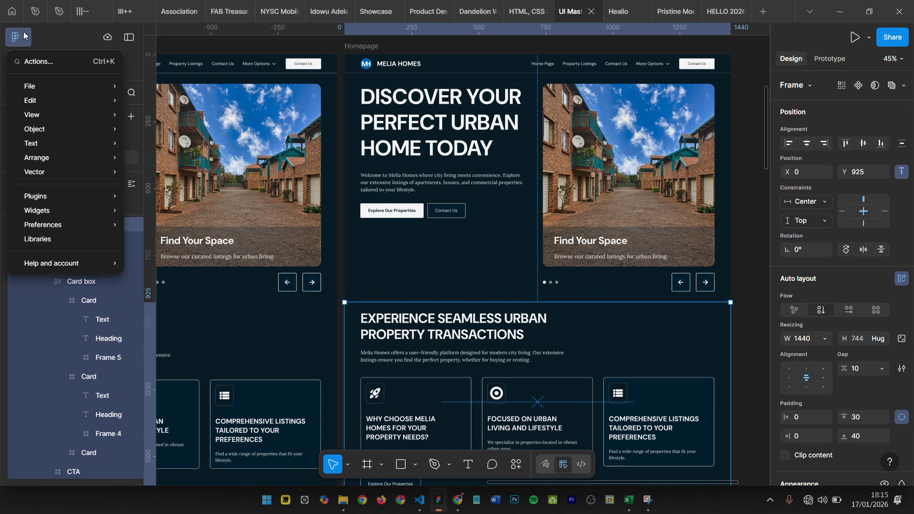
pyautogui.moveTo(110, 115)
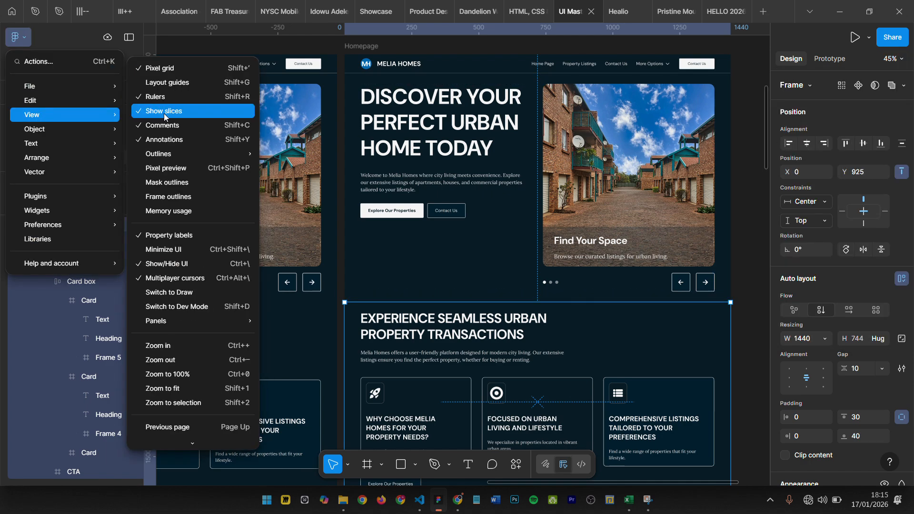
pyautogui.moveTo(179, 155)
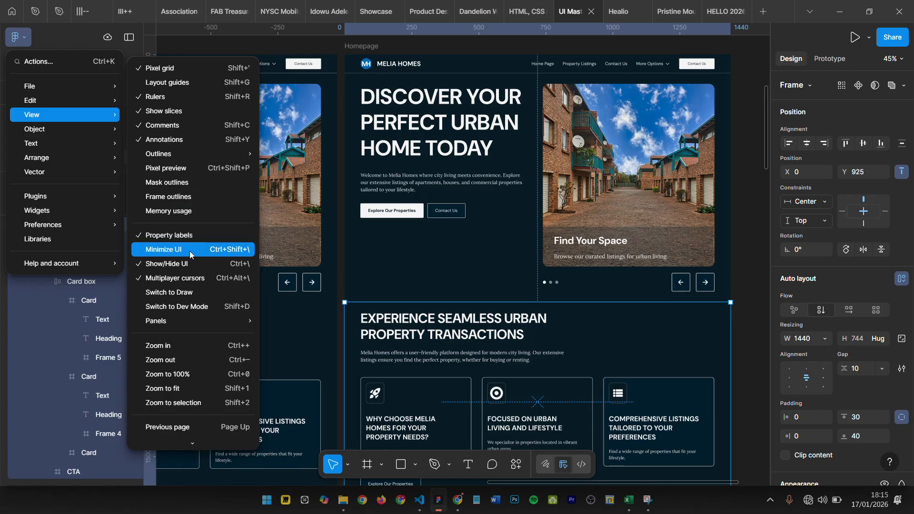
pyautogui.scroll(-3, 190, 269)
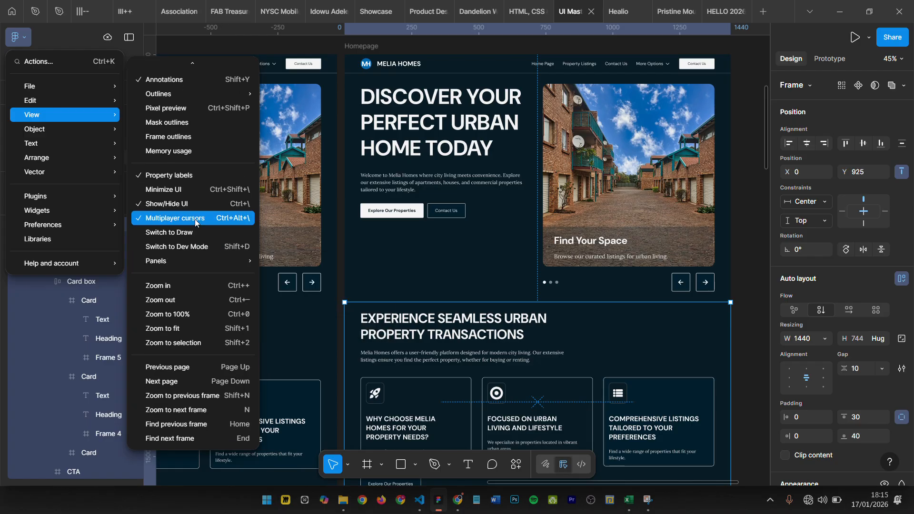
pyautogui.scroll(3, 190, 214)
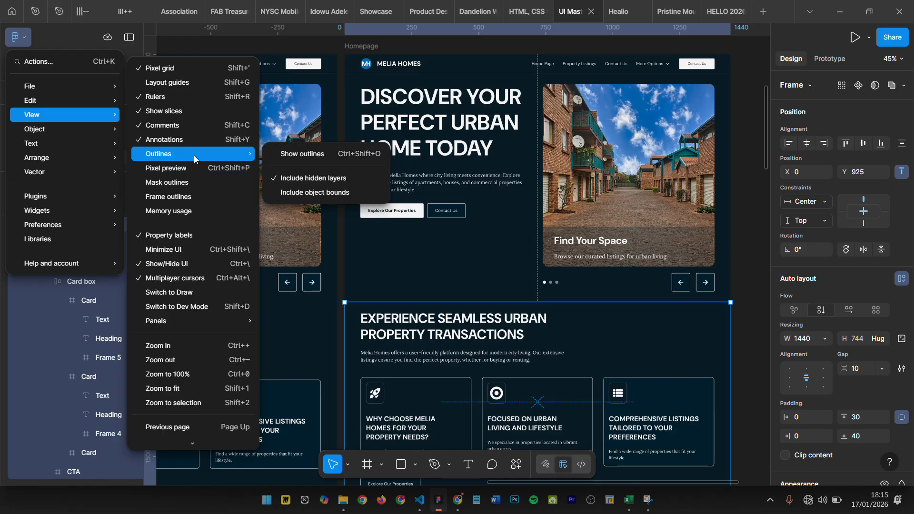
pyautogui.click(283, 154)
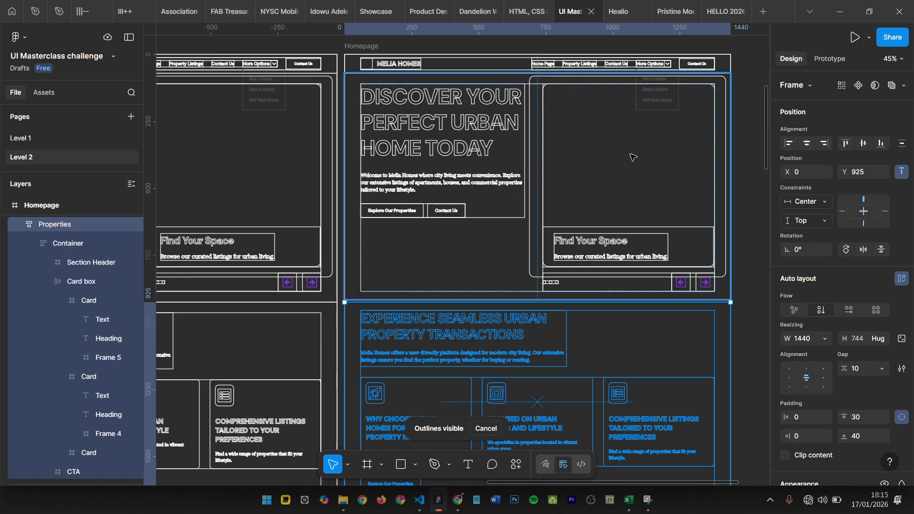
# - Examine the outlined structure of the Hero and Properties sections, then select the Properties frame
pyautogui.keyDown('ctrl'); pyautogui.scroll(3, 747, 137); pyautogui.keyUp('ctrl')
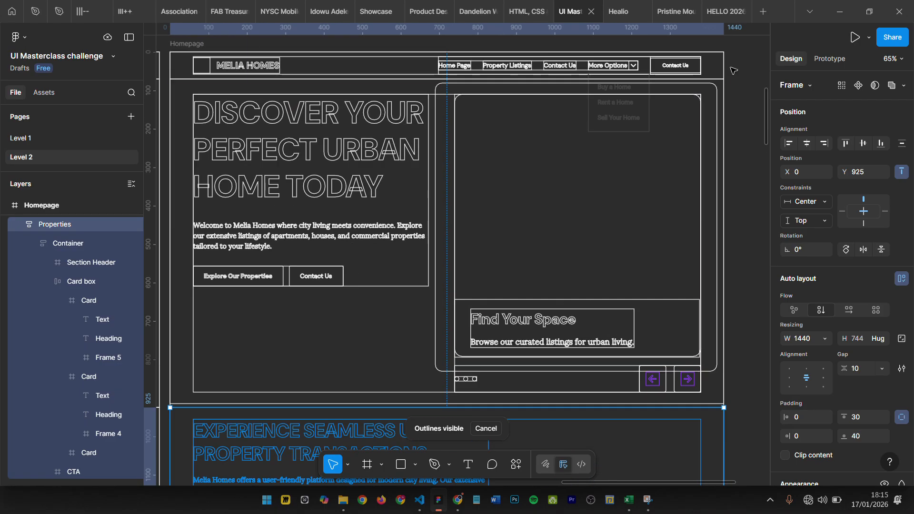
pyautogui.scroll(-2, 394, 195)
pyautogui.scroll(-10, 394, 195)
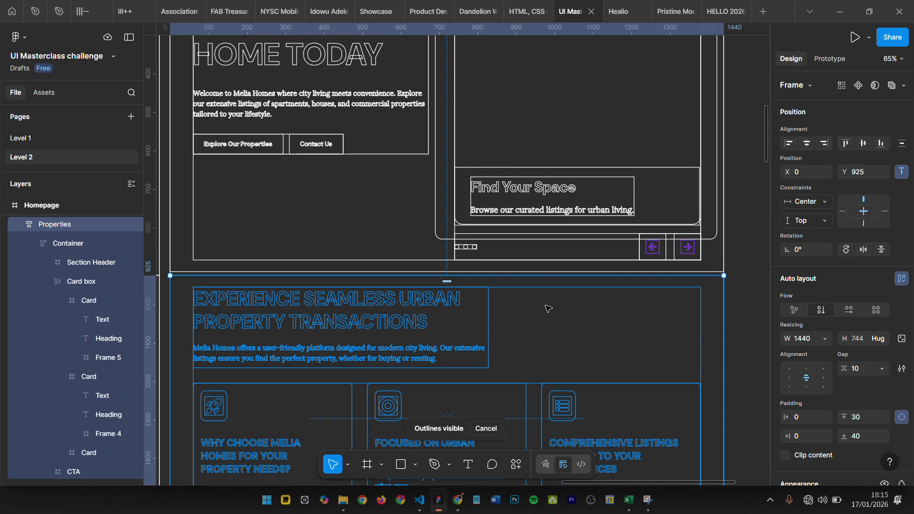
pyautogui.click(753, 229)
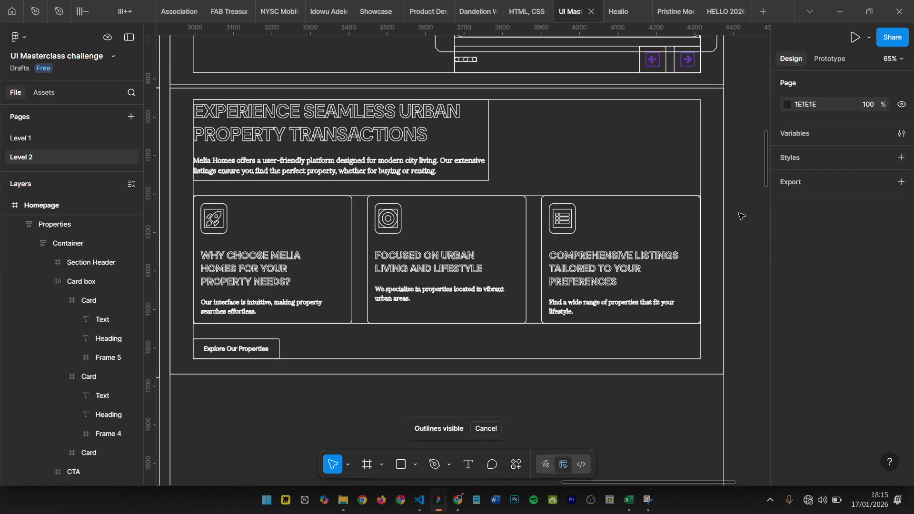
pyautogui.scroll(1, 728, 192)
pyautogui.keyDown('ctrl'); pyautogui.scroll(-2, 727, 192); pyautogui.keyUp('ctrl')
pyautogui.scroll(5, 675, 257)
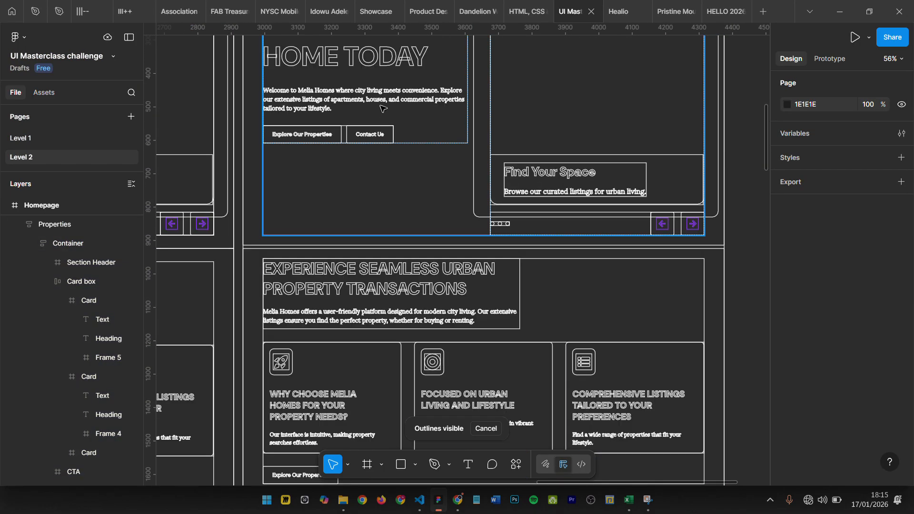
pyautogui.click(488, 353)
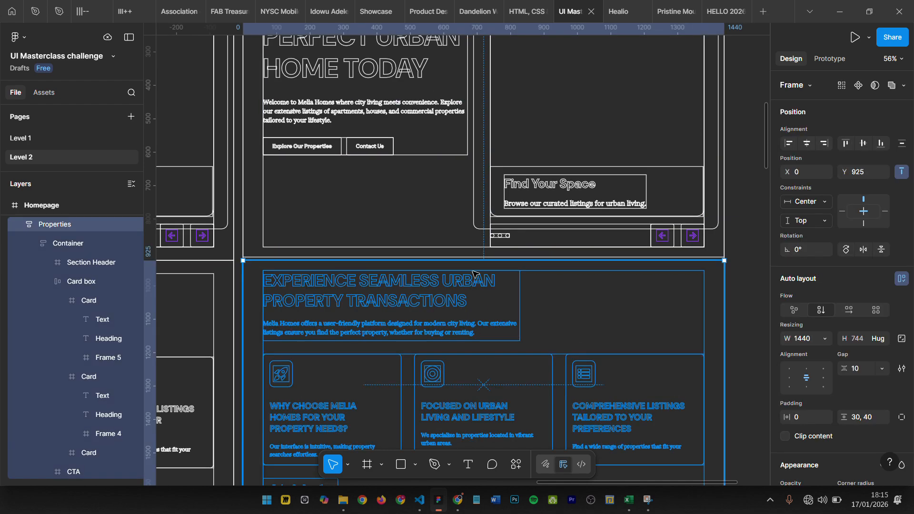
# - Move the Properties frame up 10 px to Y 915, closing the gap below the hero section, and deselect it
pyautogui.scroll(1, 457, 181)
pyautogui.press('alt')
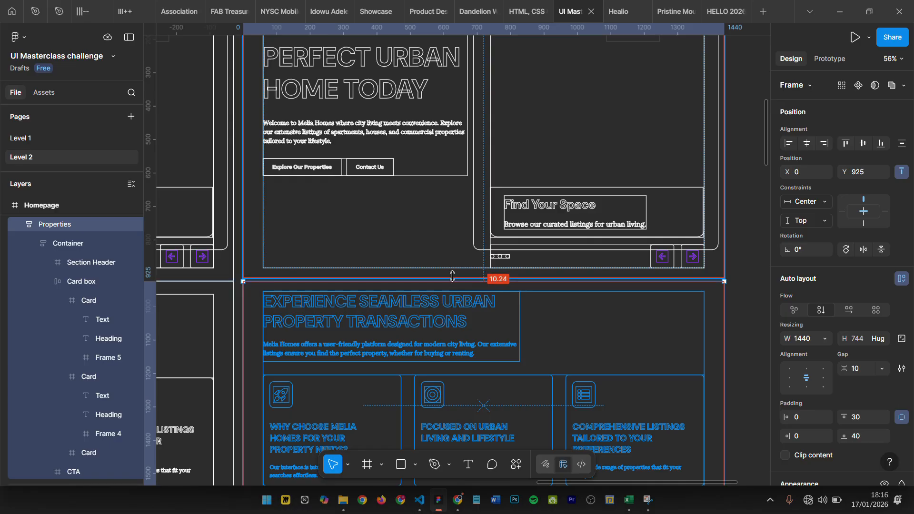
pyautogui.hotkey('shift', 'Up')
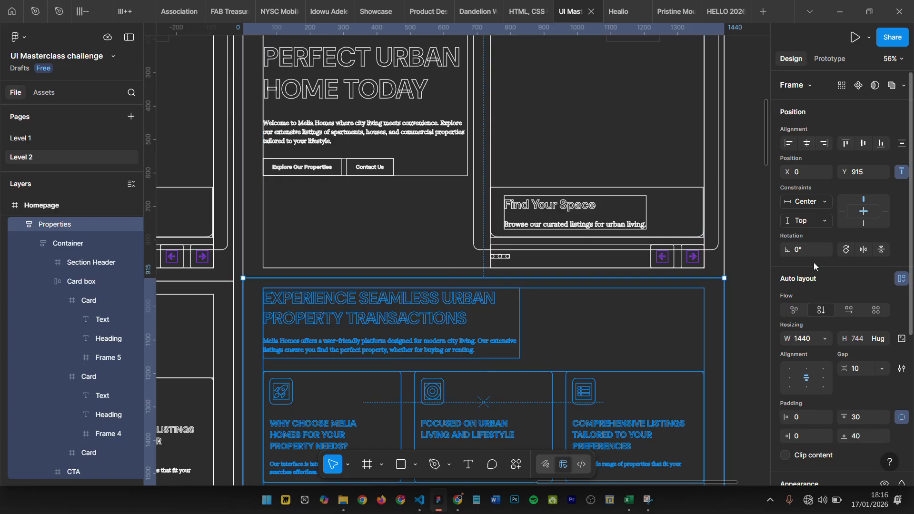
pyautogui.click(760, 231)
# - Examine the outlined structure of the Homepage's hero and navigation bar, including the hidden More Options dropdown
pyautogui.scroll(-1, 514, 324)
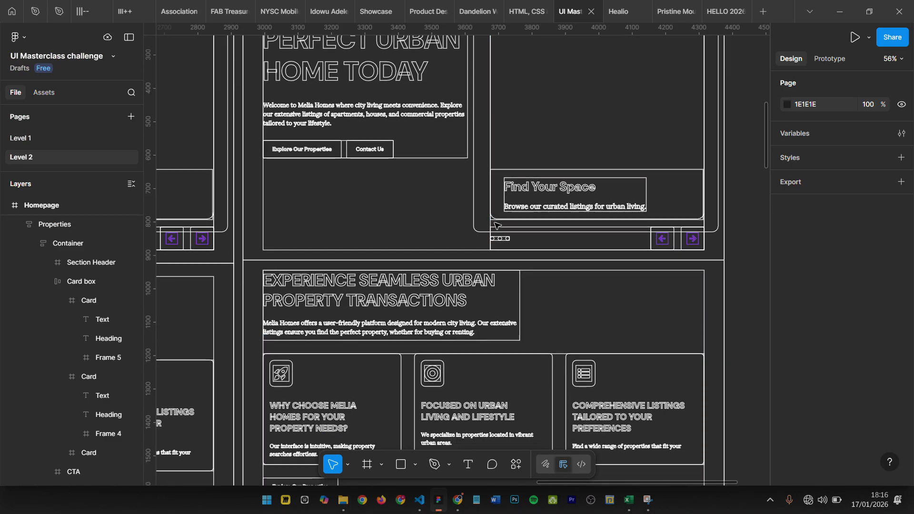
pyautogui.scroll(-3, 504, 336)
pyautogui.scroll(5, 511, 116)
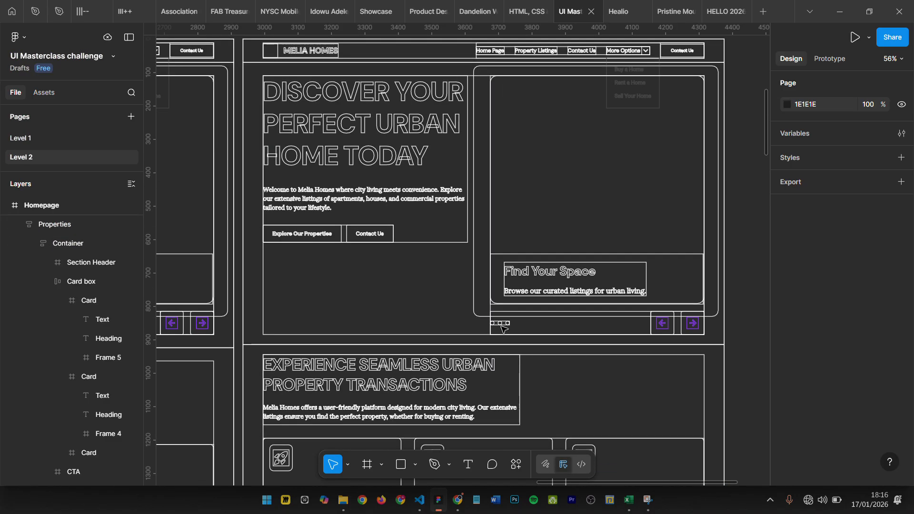
pyautogui.scroll(5, 595, 119)
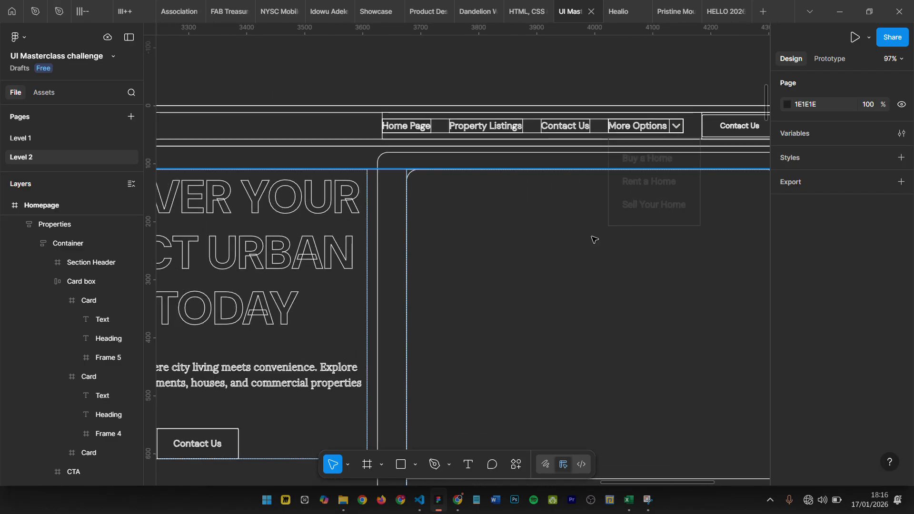
pyautogui.scroll(3, 612, 241)
pyautogui.scroll(-2, 619, 234)
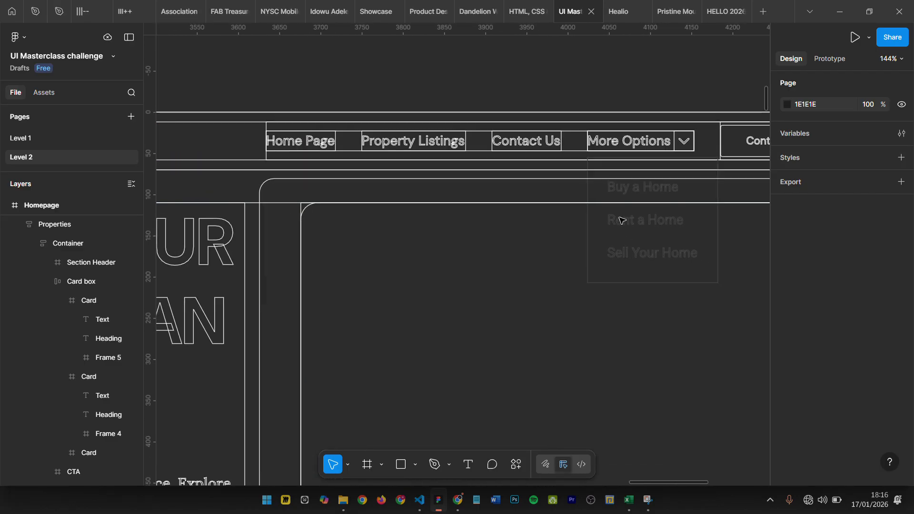
pyautogui.scroll(-5, 628, 142)
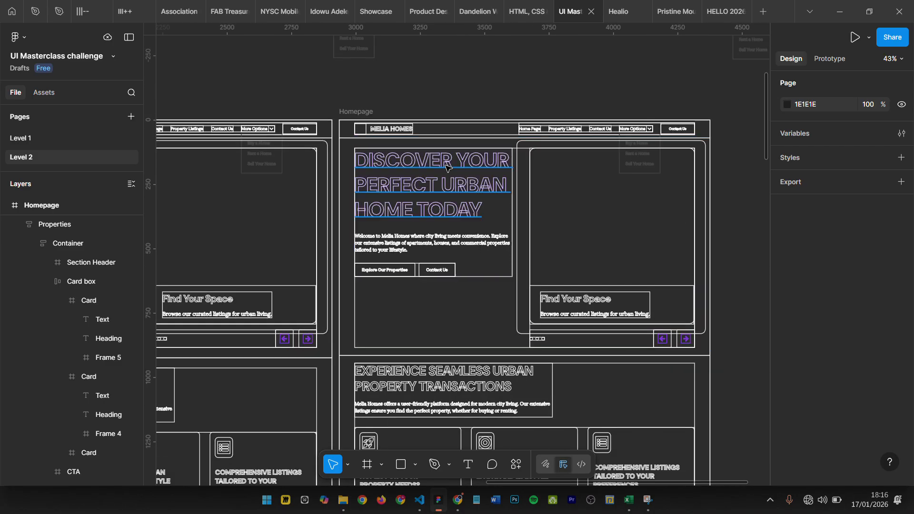
pyautogui.scroll(3, 581, 148)
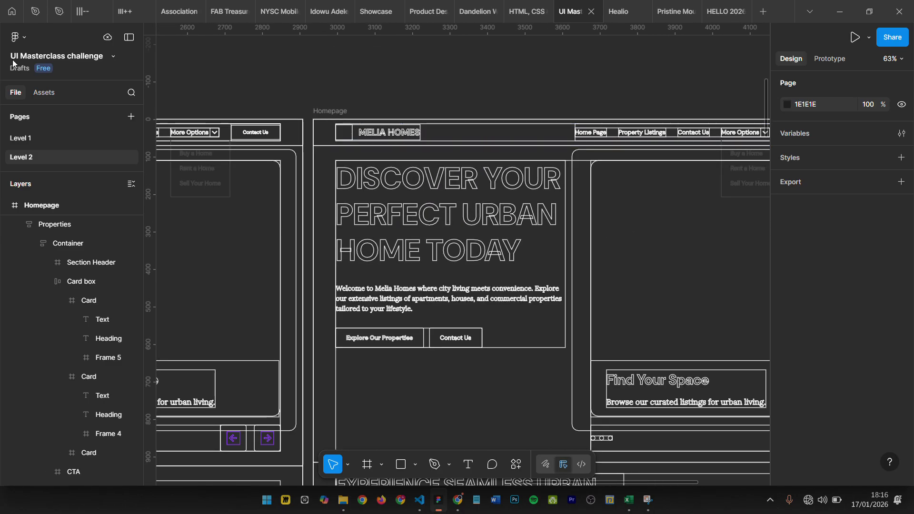
# - Turn off the layer outlines to restore the full-colour canvas, showing the rebuilt Homepage beside the original
pyautogui.click(21, 39)
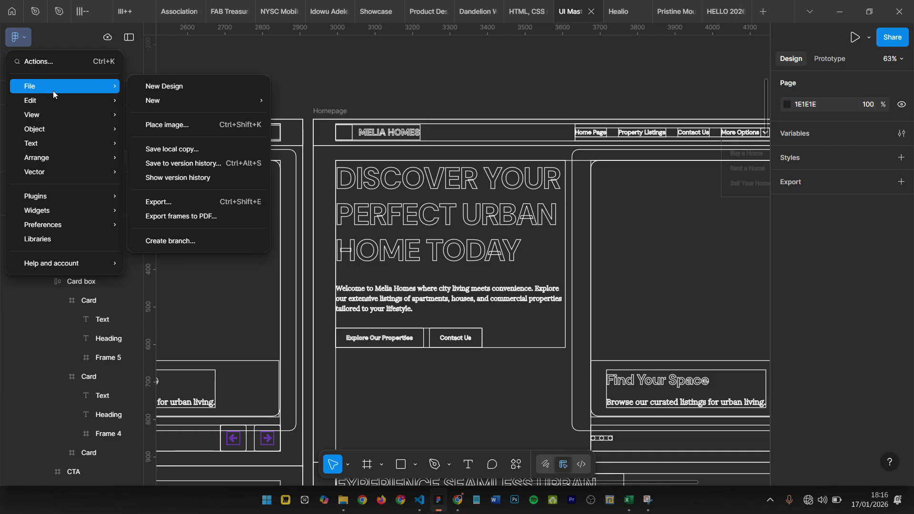
pyautogui.moveTo(58, 98)
pyautogui.moveTo(110, 97)
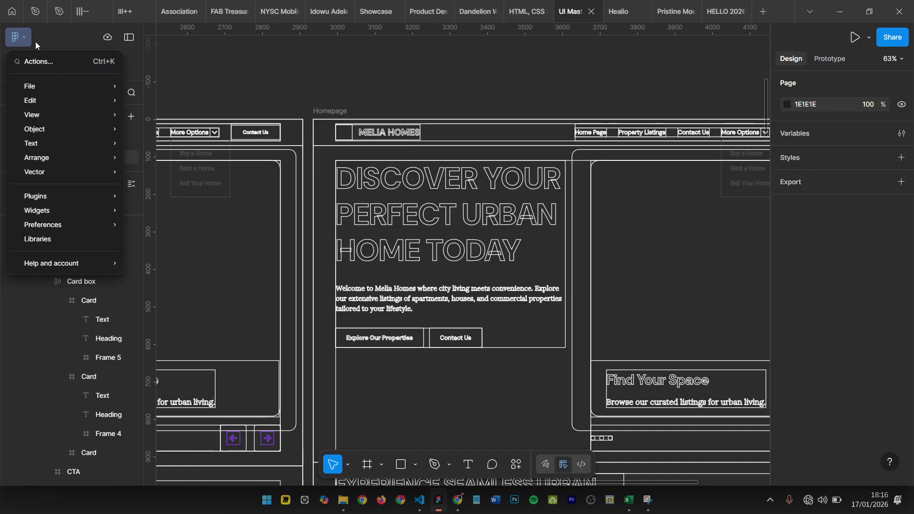
pyautogui.moveTo(49, 117)
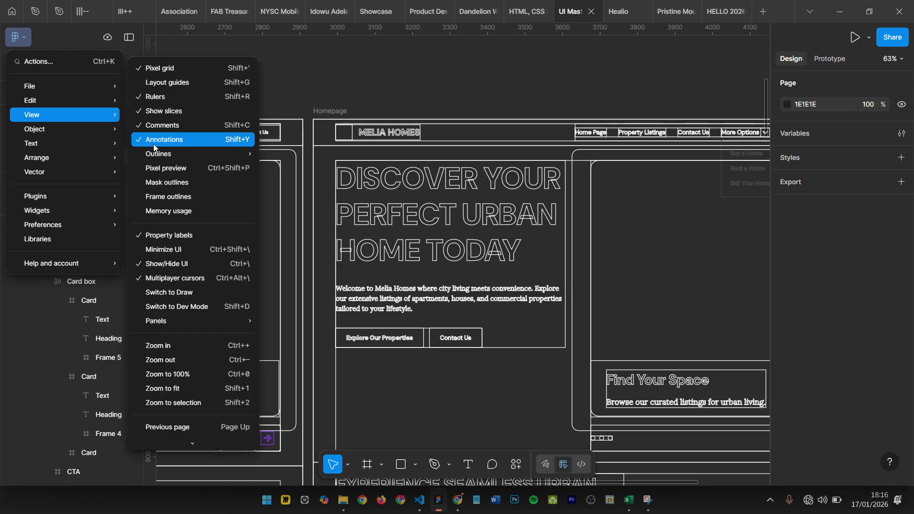
pyautogui.moveTo(157, 152)
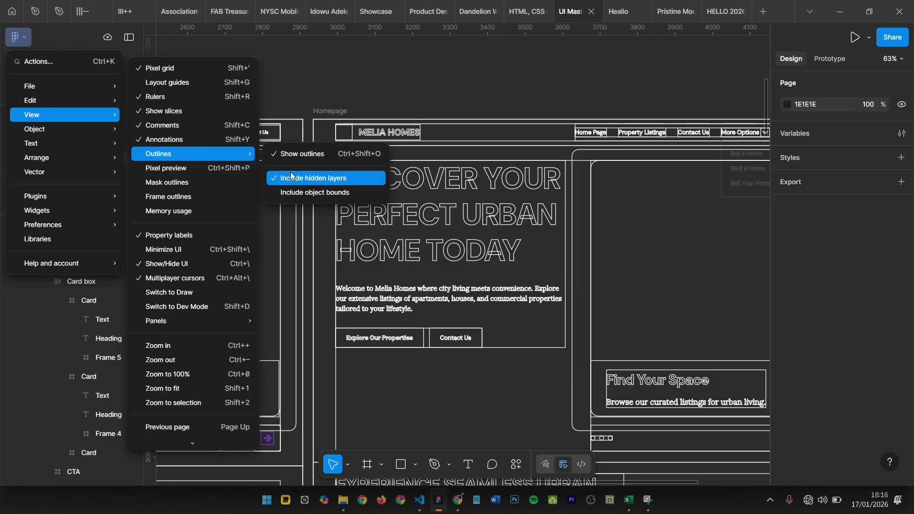
pyautogui.click(297, 154)
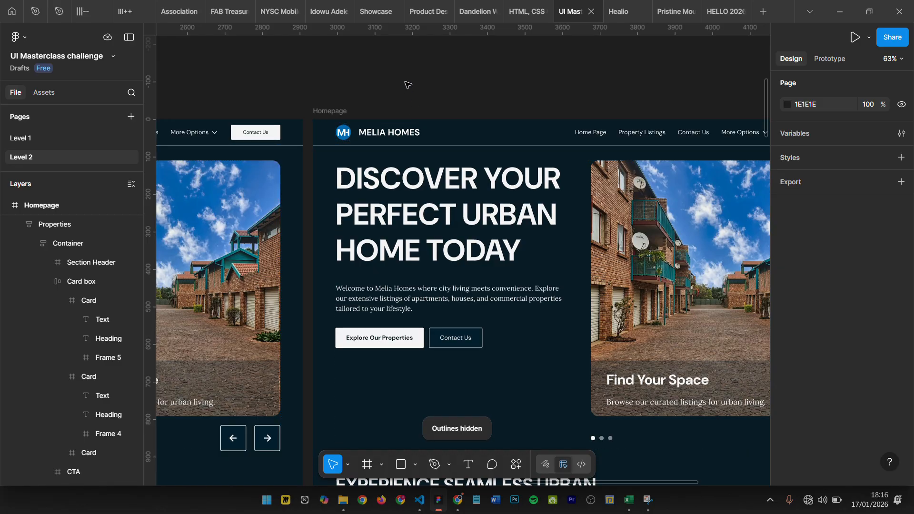
pyautogui.scroll(-5, 404, 88)
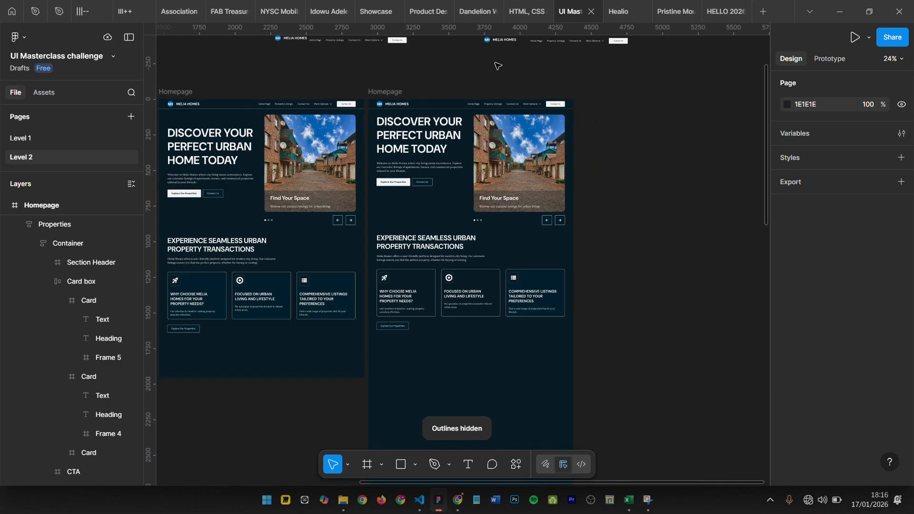
pyautogui.scroll(3, 491, 74)
pyautogui.hscroll(-5, 497, 66)
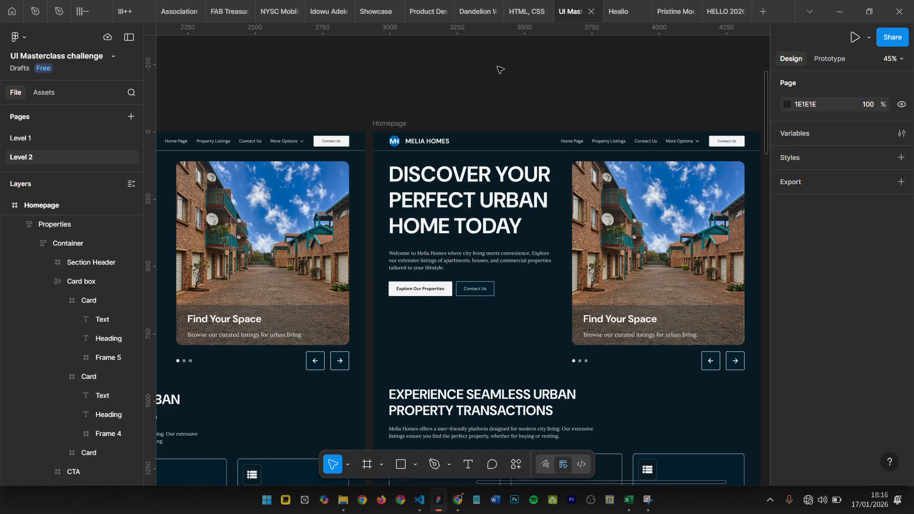